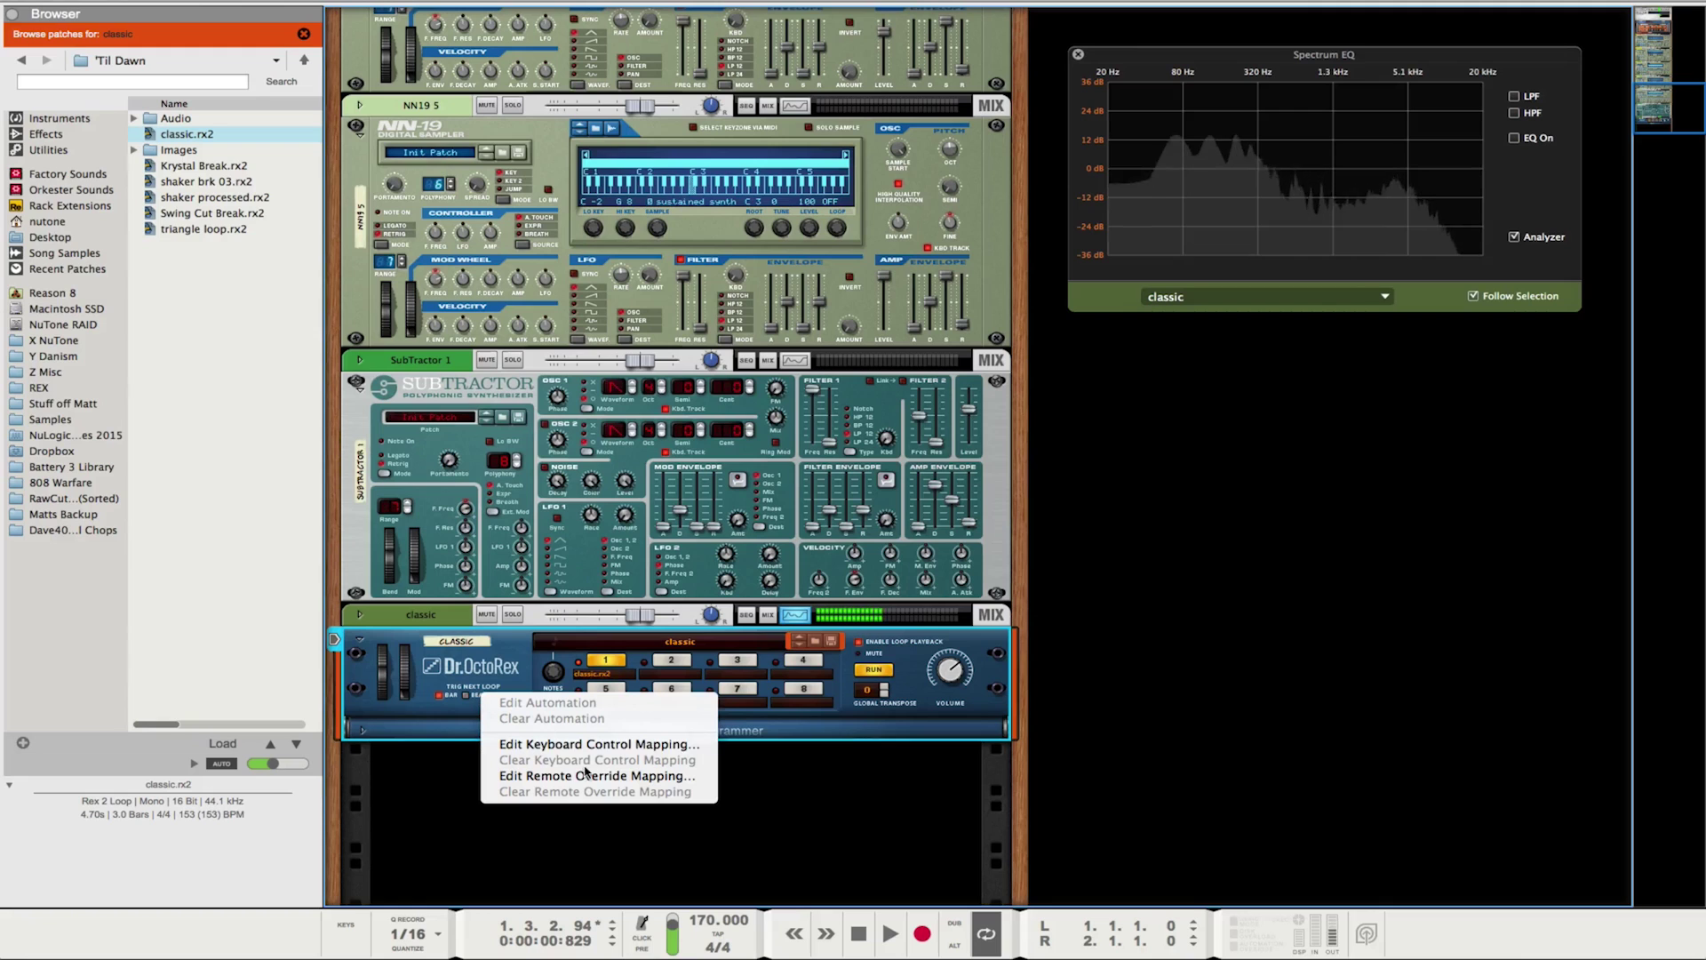
Copy the Dr. OctoRex loop to the classic track, open the clip for editing and select all its slice notes.
right_click(451, 720)
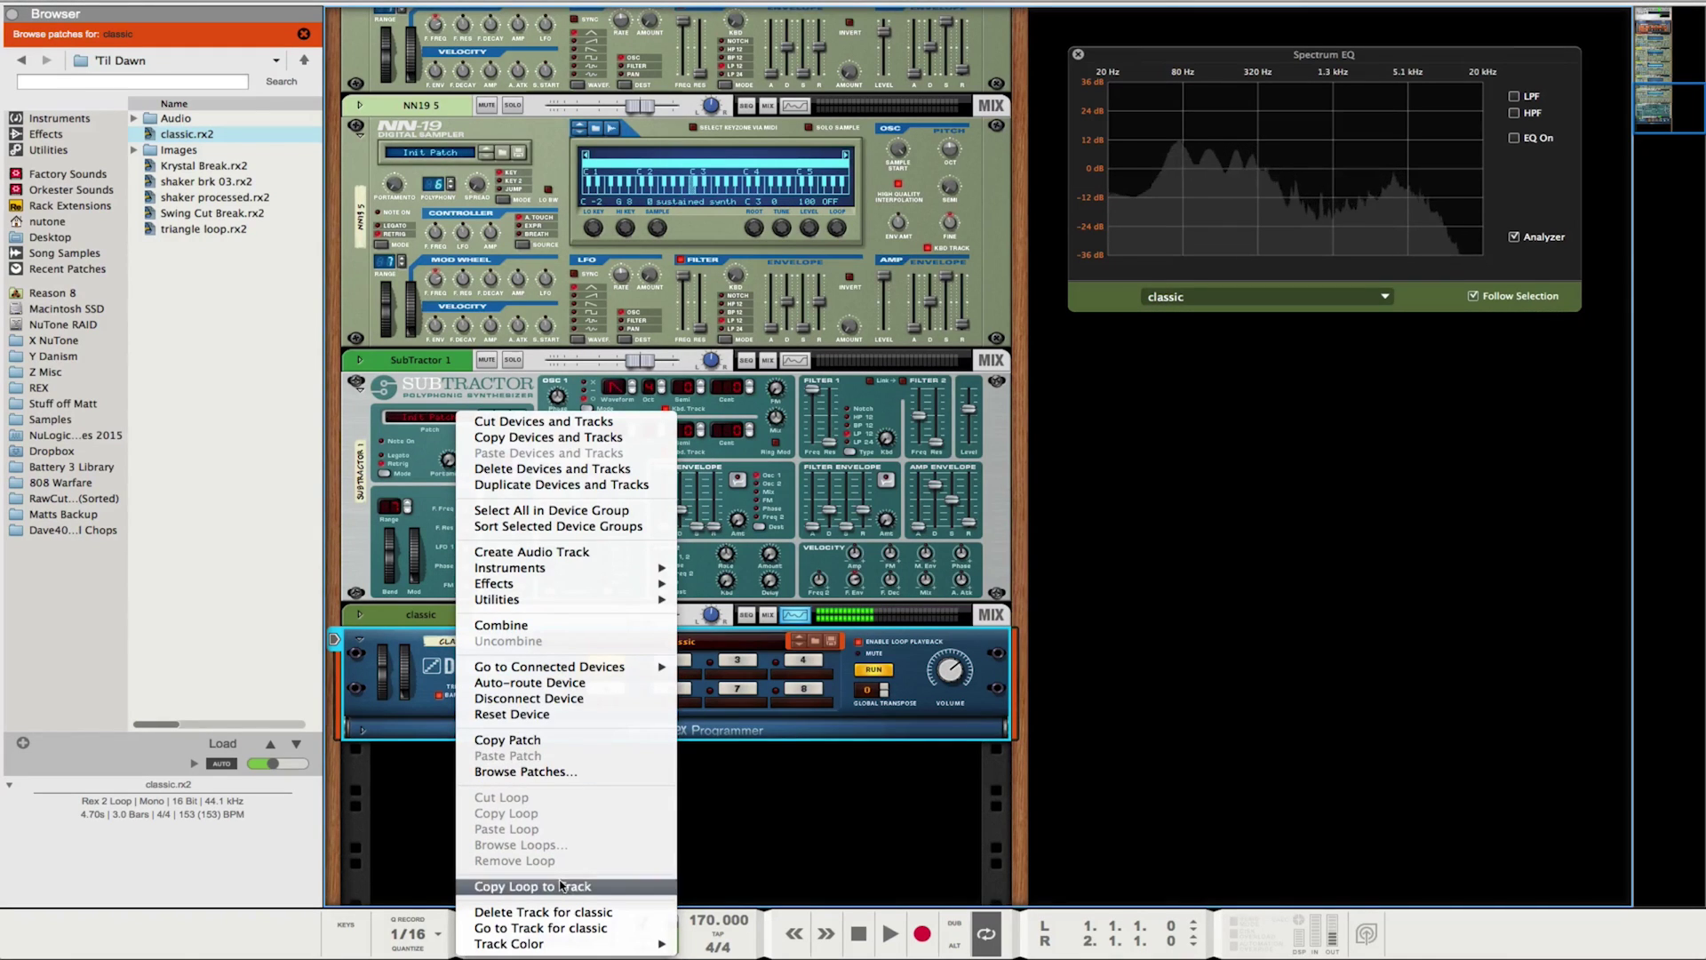
key("Escape")
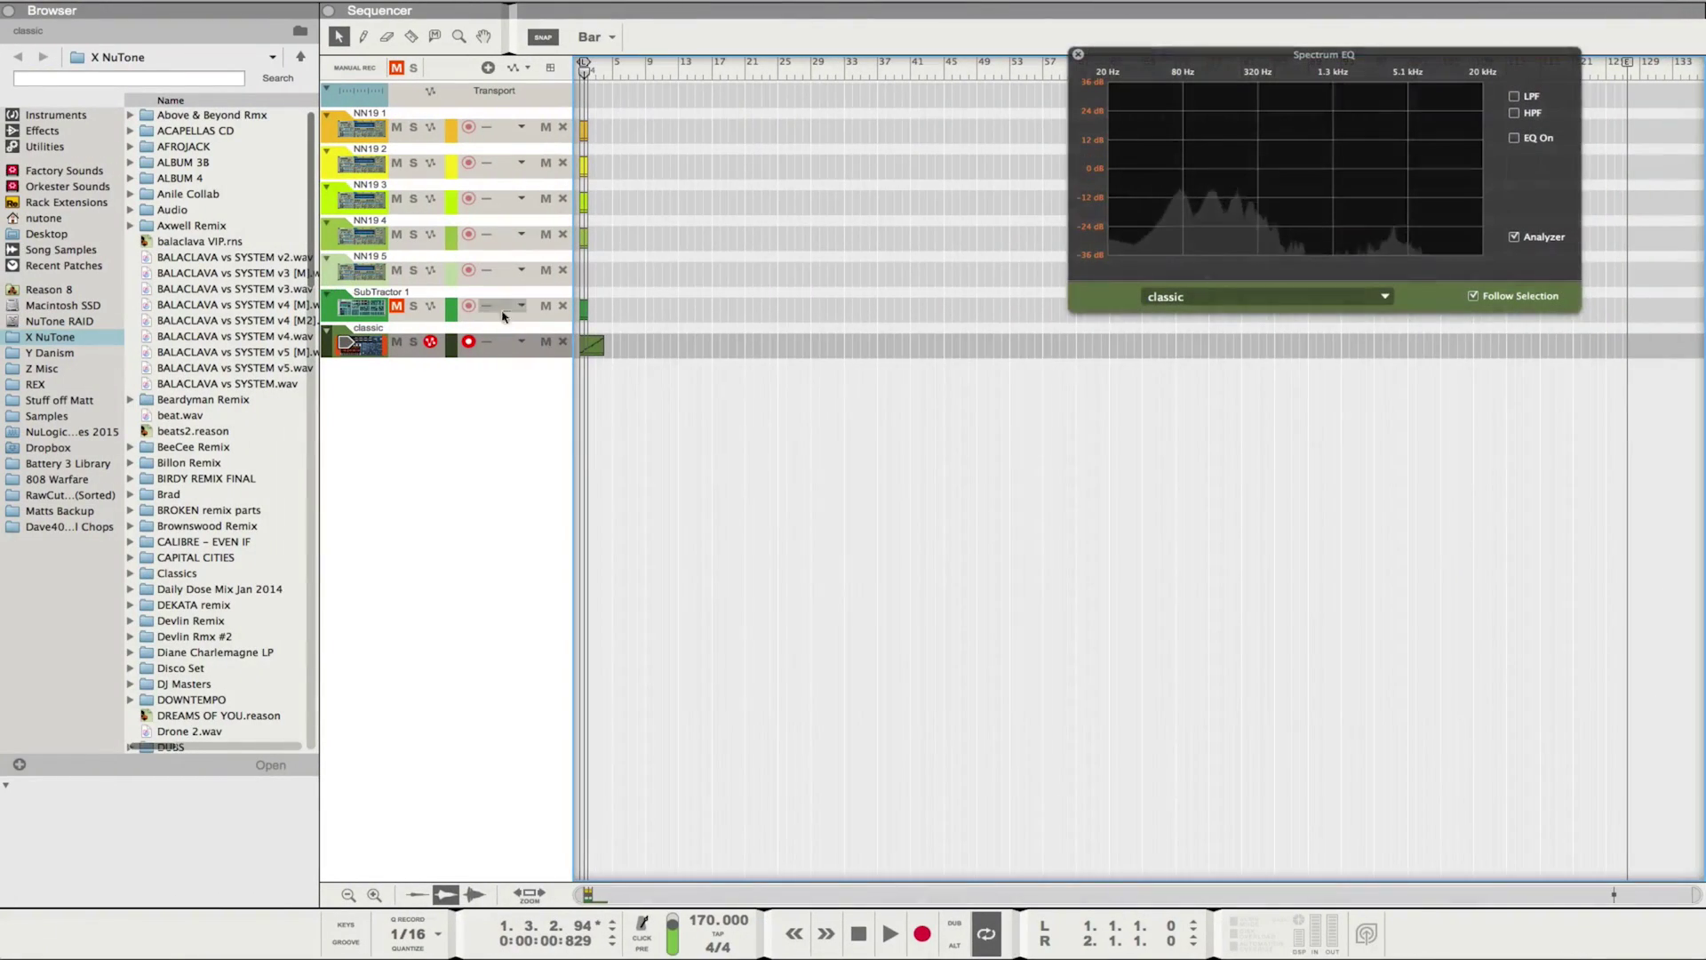
double_click(603, 348)
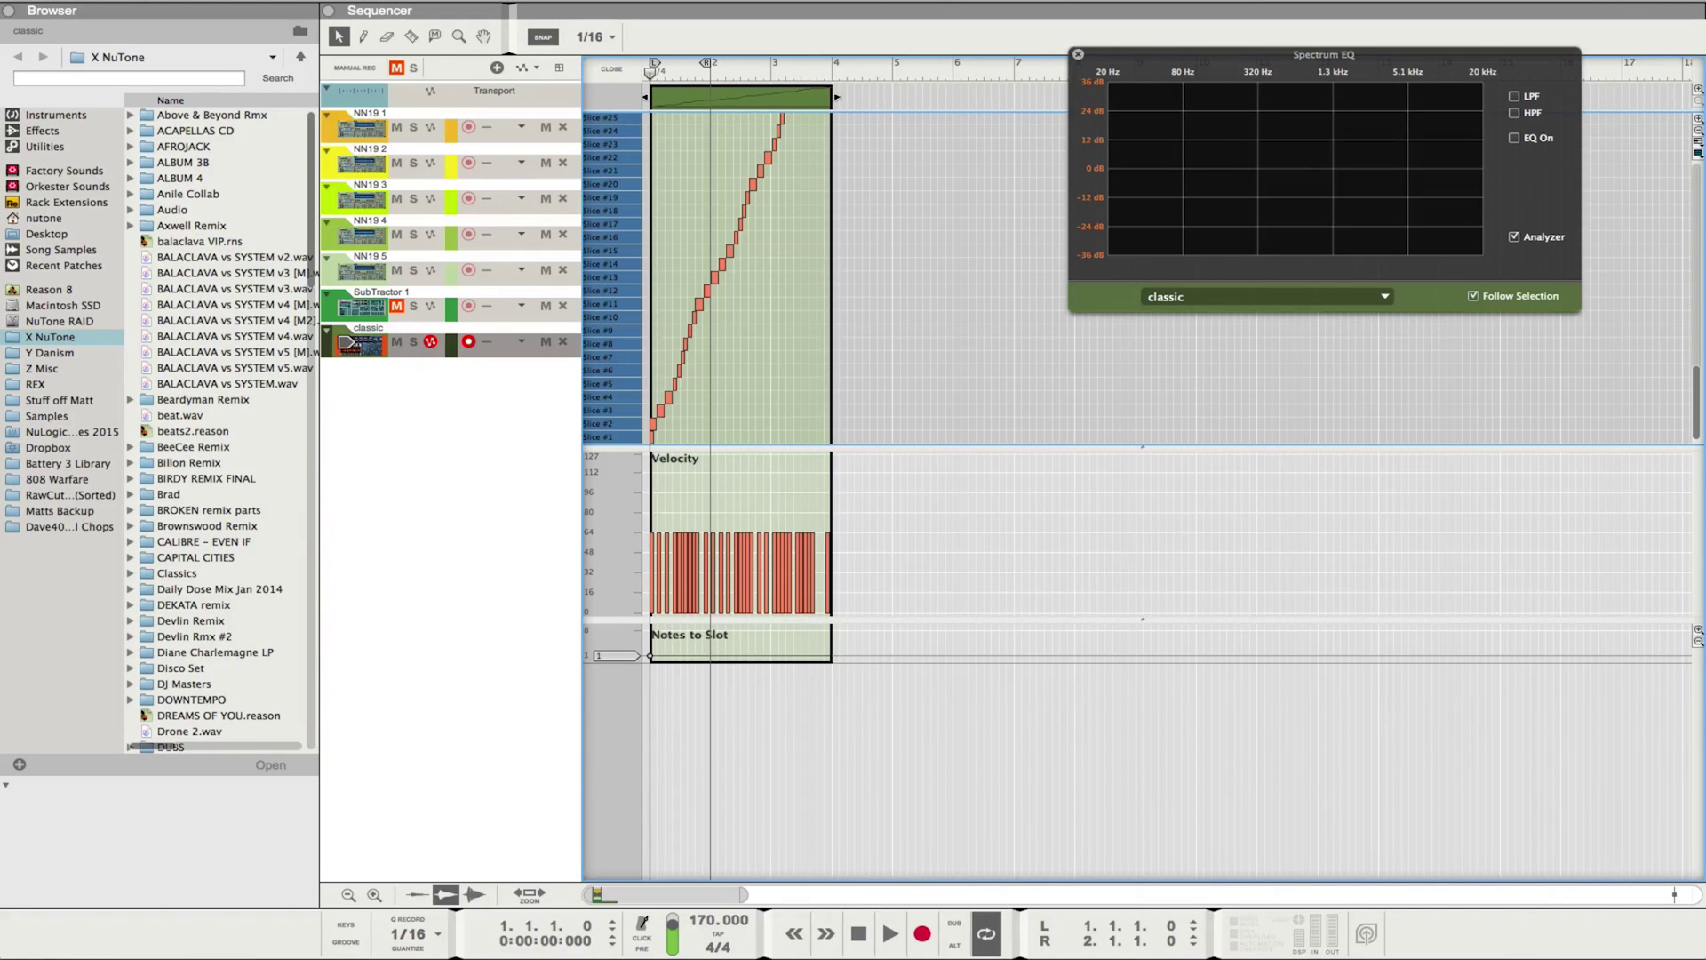
key("super+a")
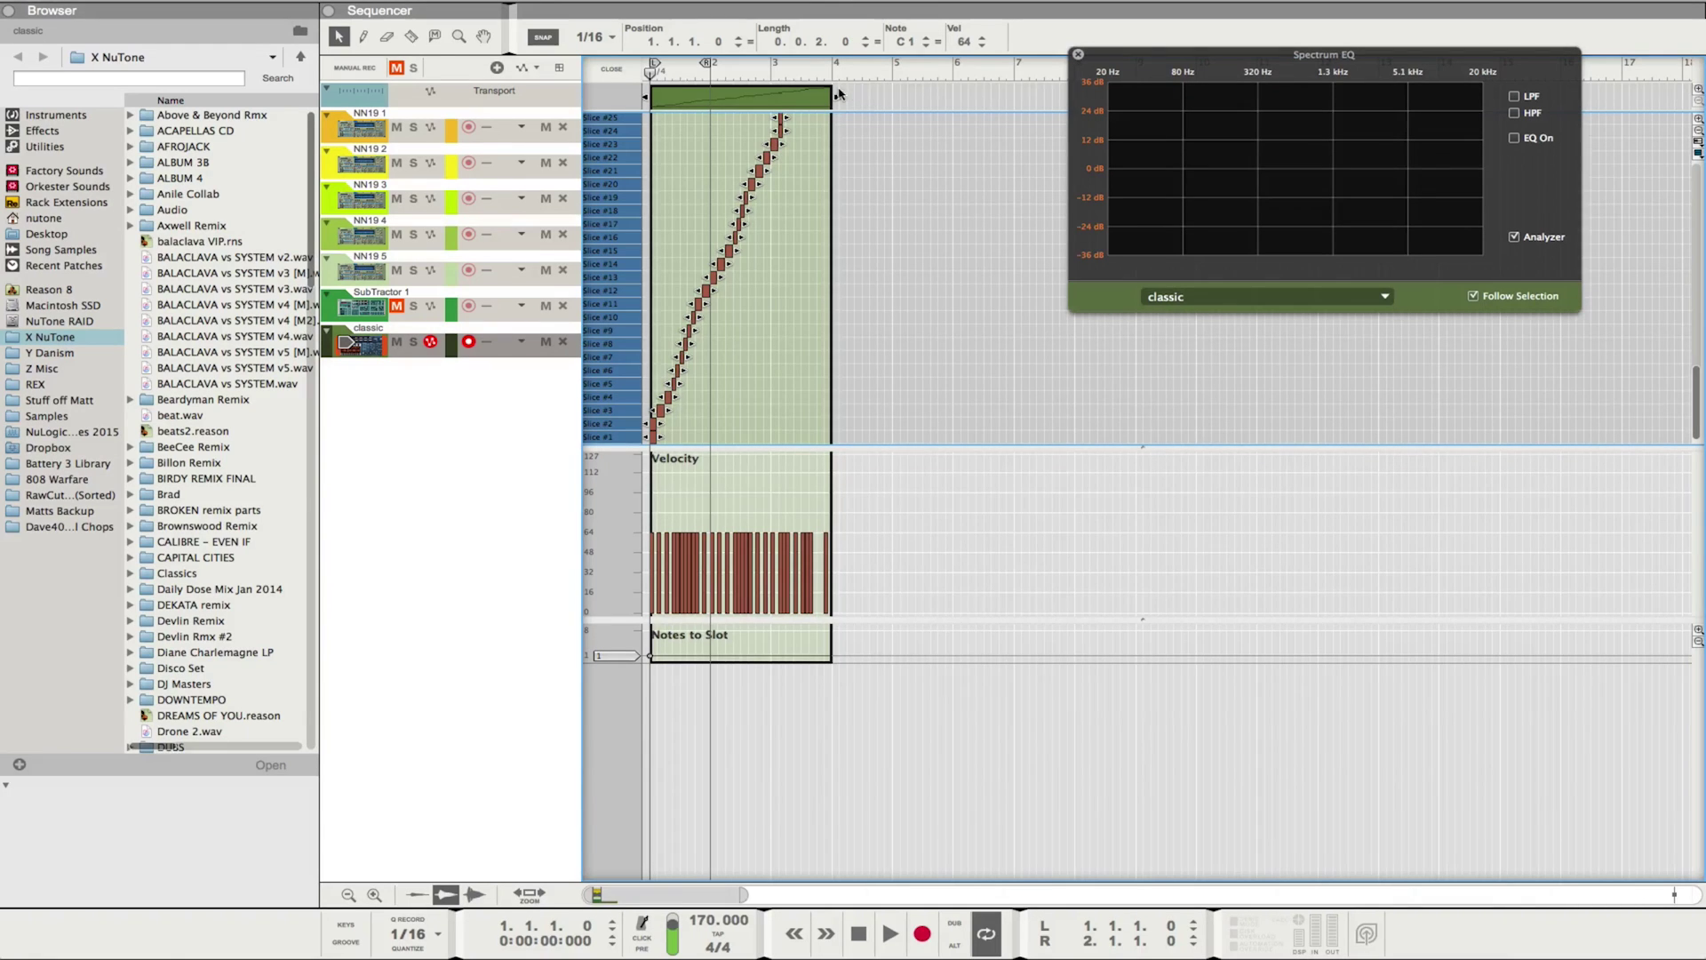
Shorten the classic clip to one bar and duplicate it three times so it fills bars 1 to 4.
left_click_drag(837, 96, 712, 98)
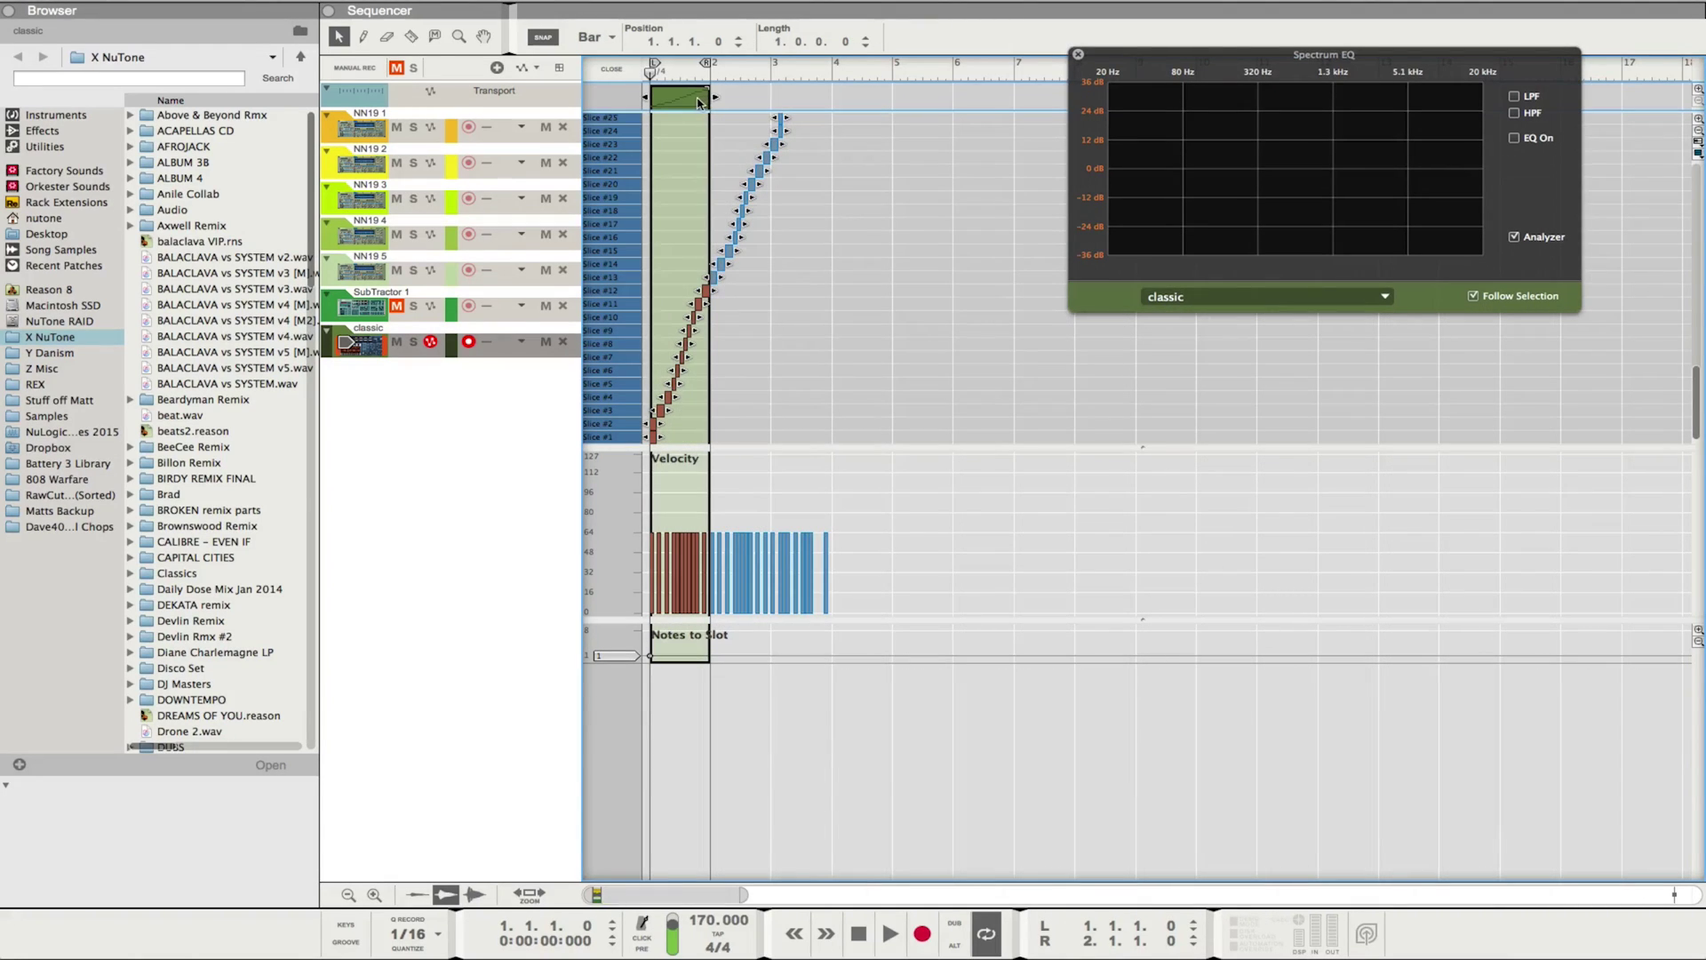
key("super+d")
key("super+d")
key("super+d")
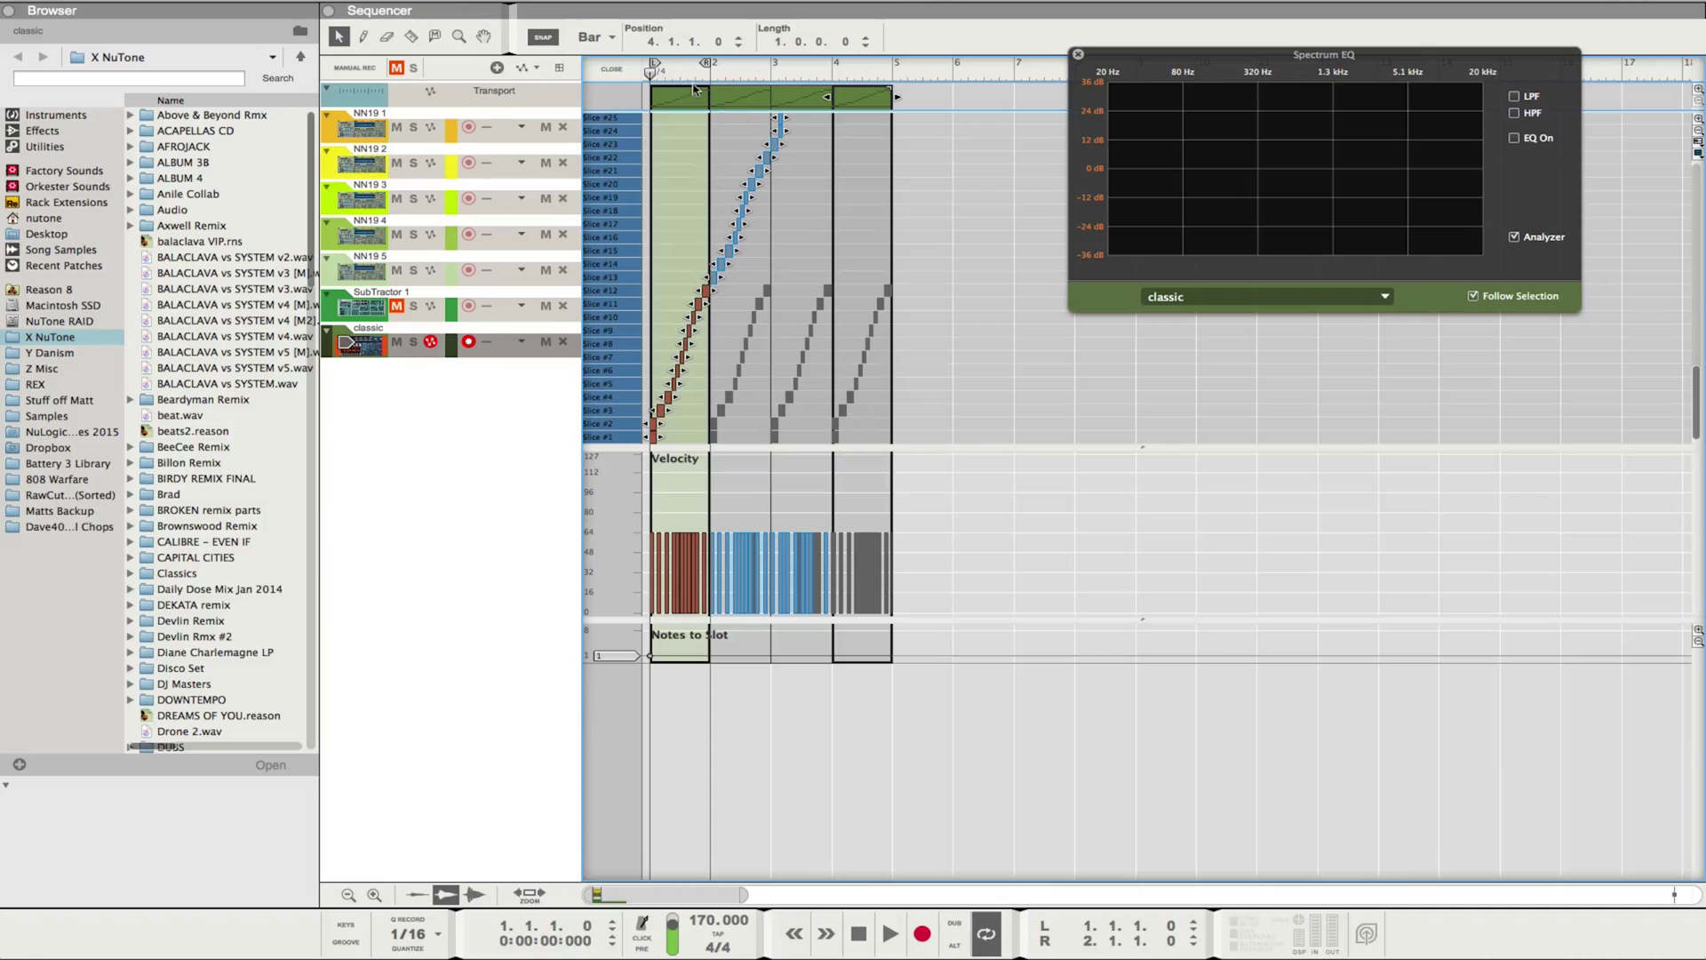
Set the loop to end at bar 5, play the break and return to the arrangement view.
key("space")
left_click(868, 68, "alt")
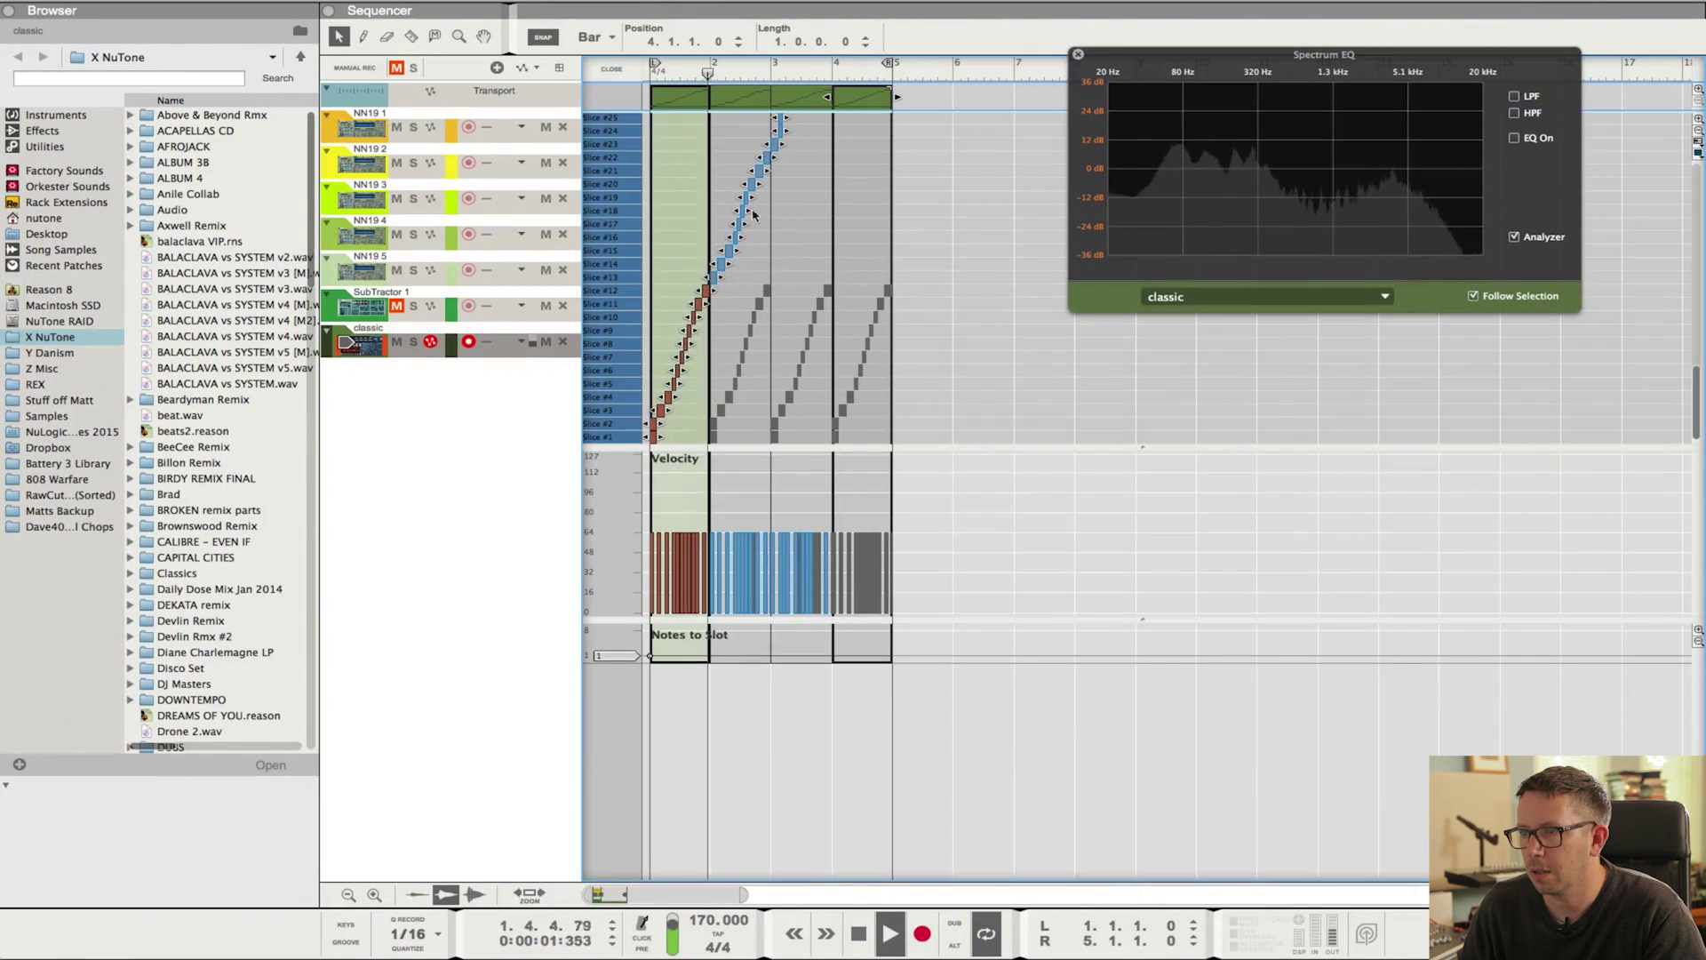
key("super+e")
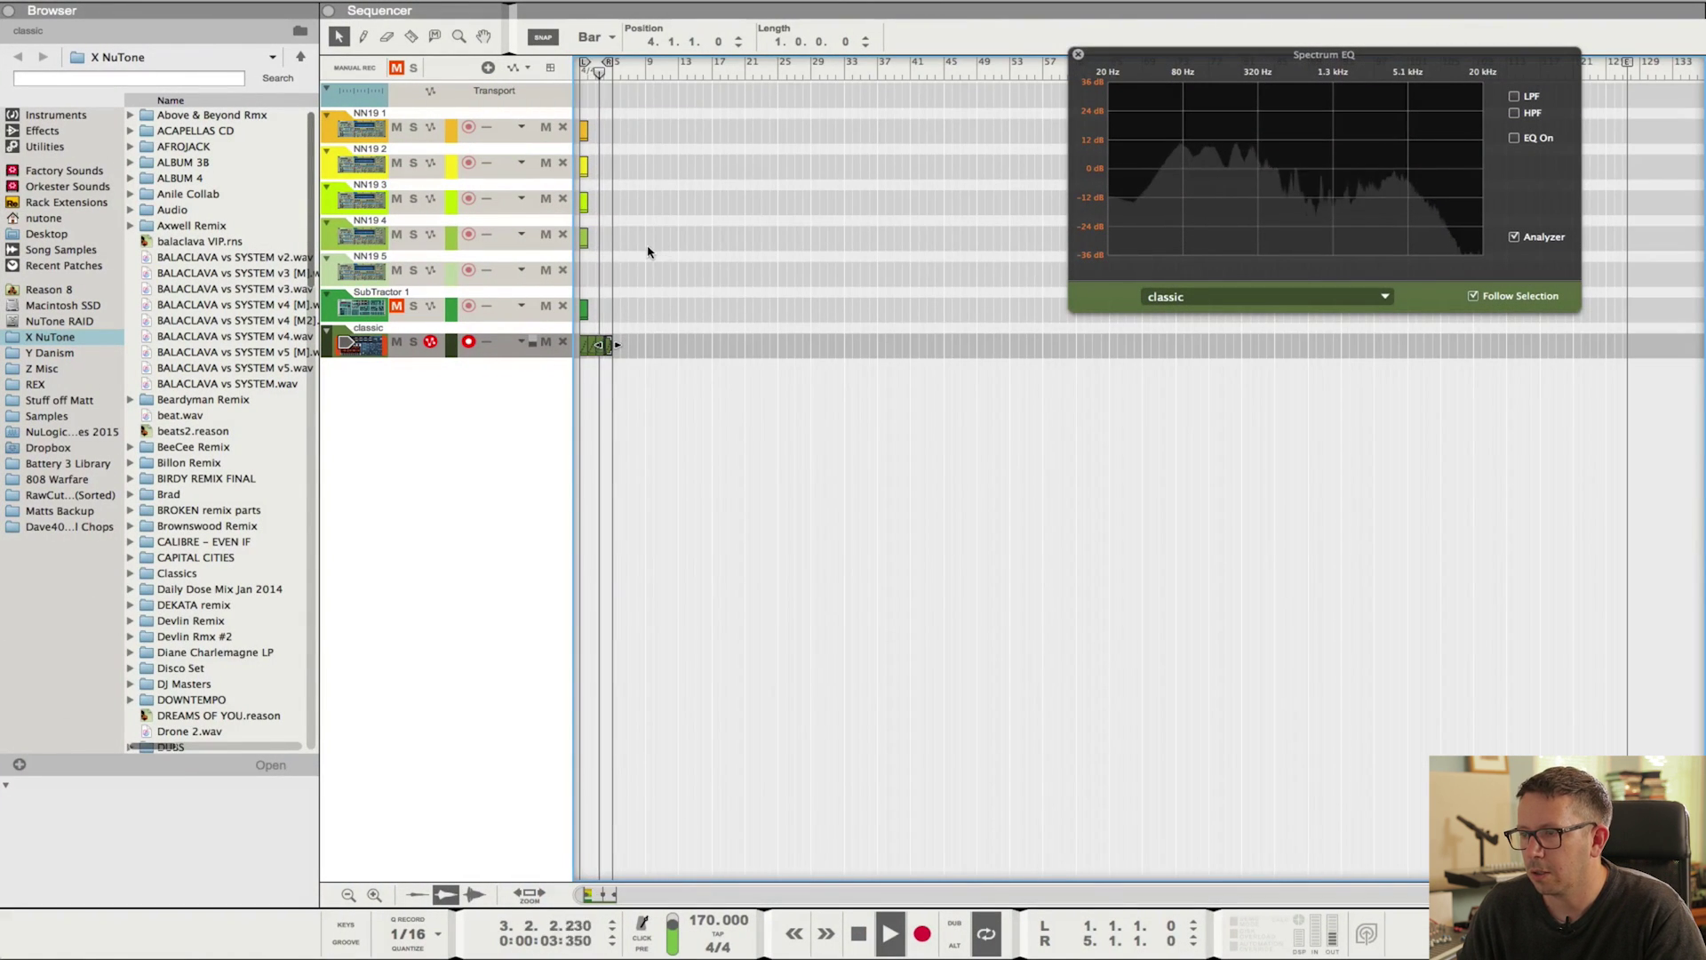
Lower the Dr. OctoRex master level to about 73 and return to the sequencer.
key("F6")
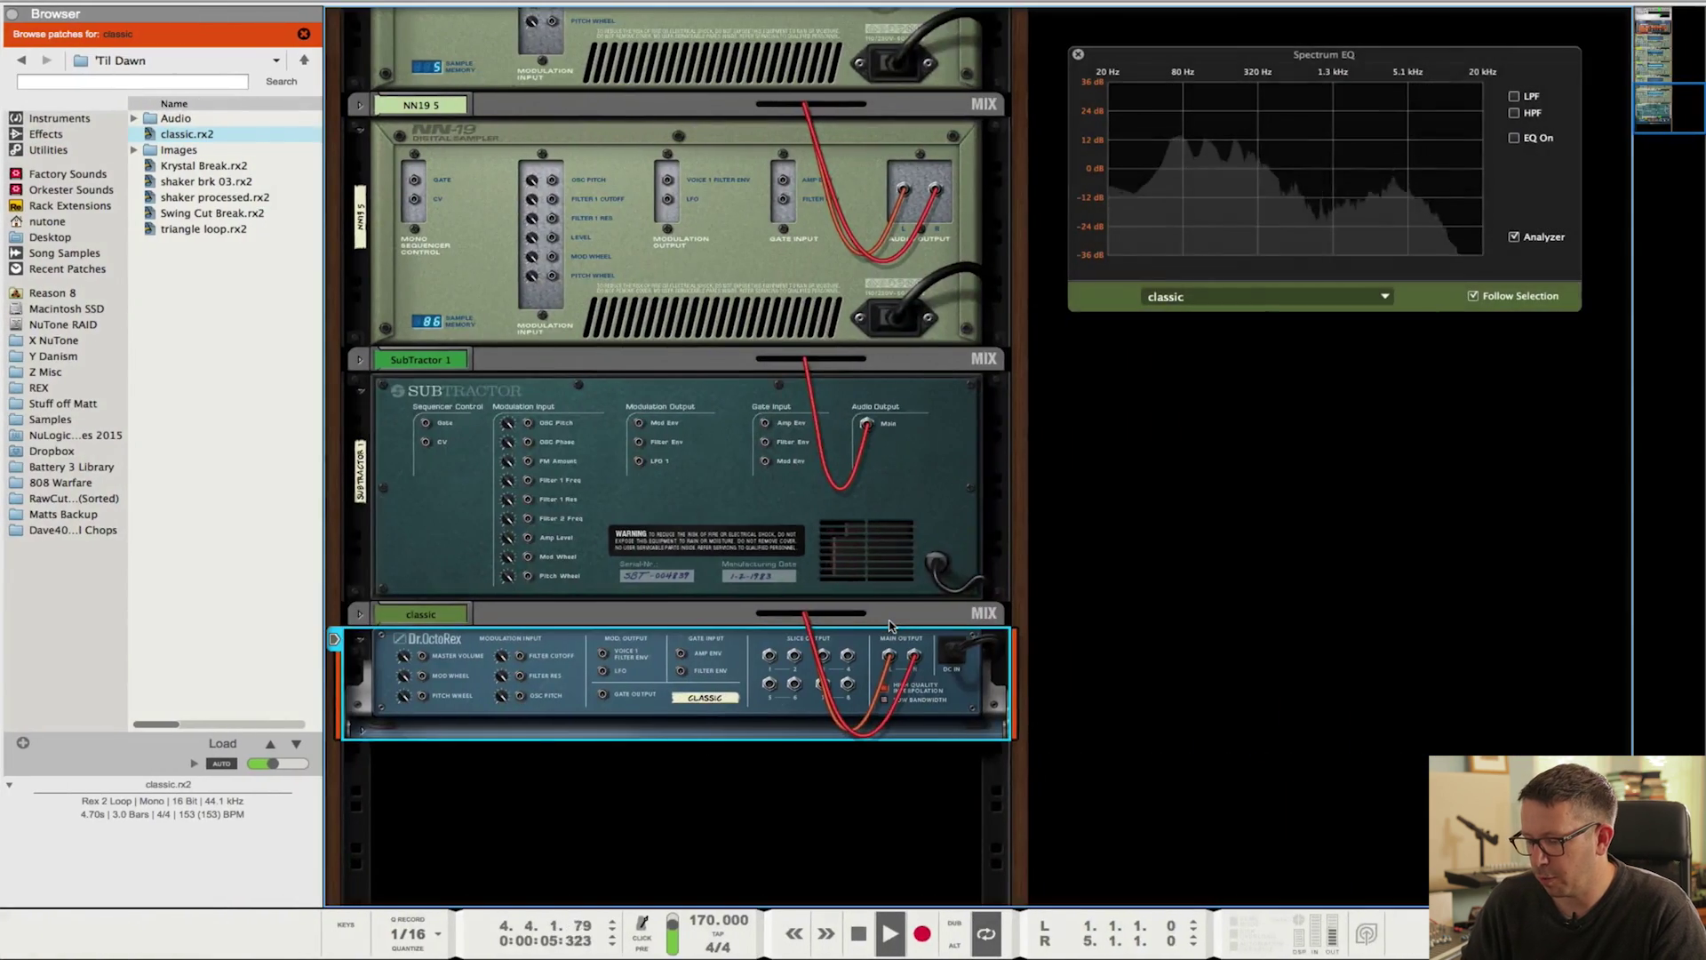
key("Tab")
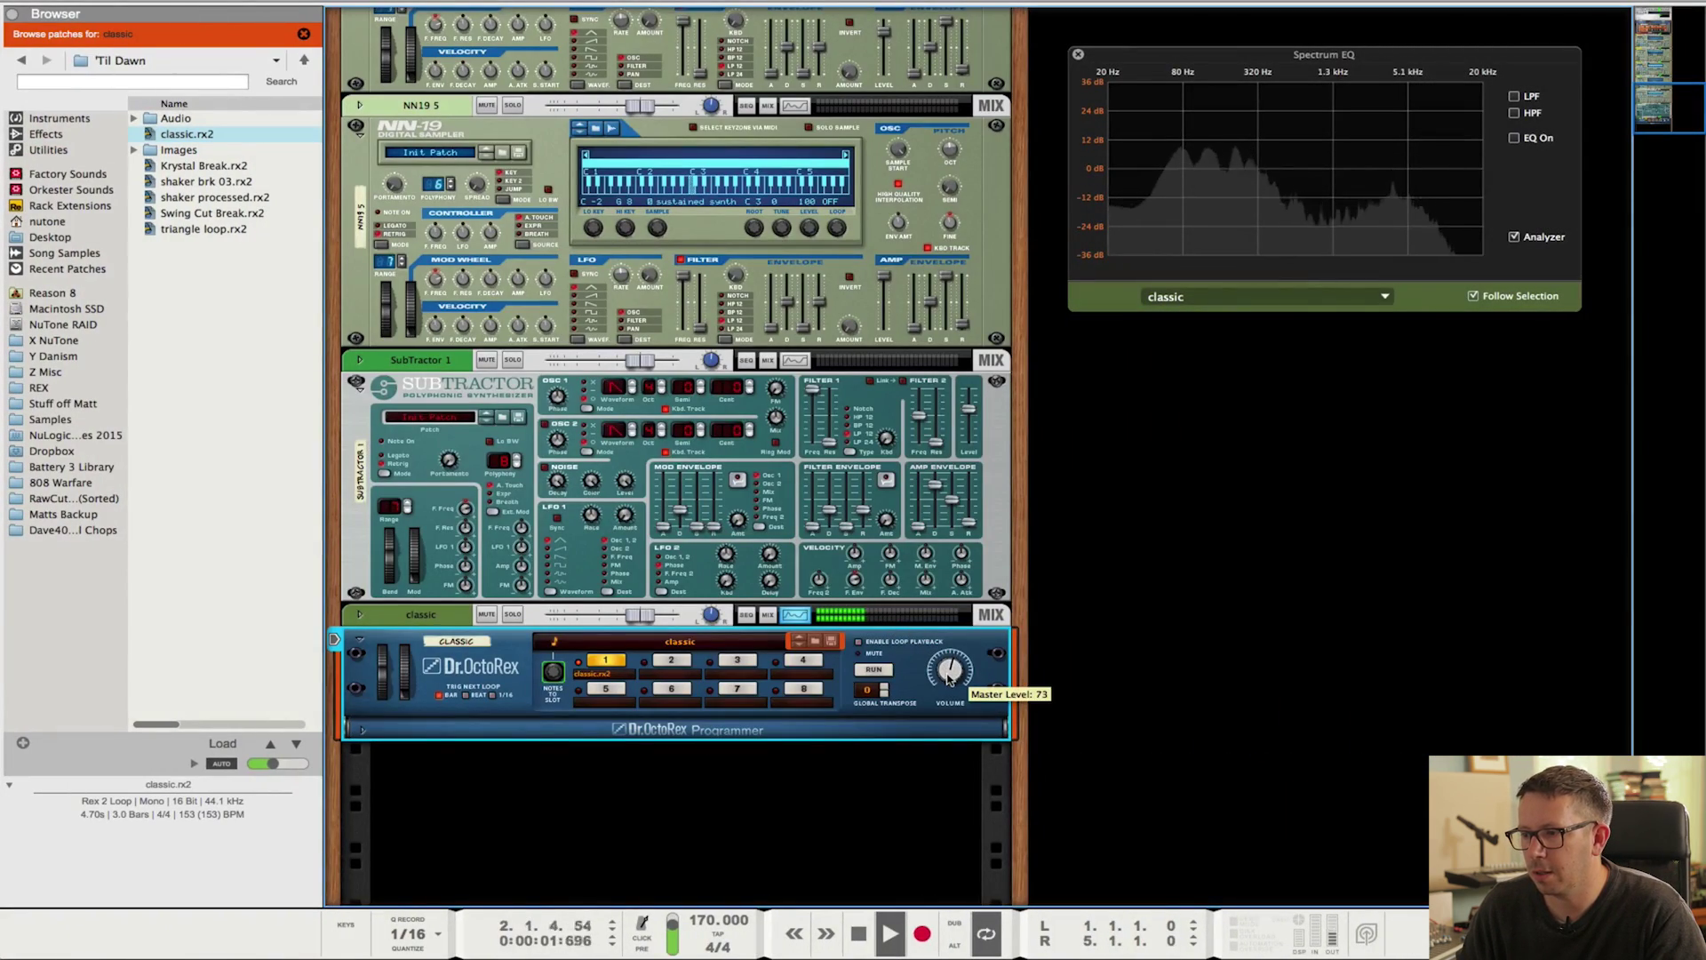
key("F7")
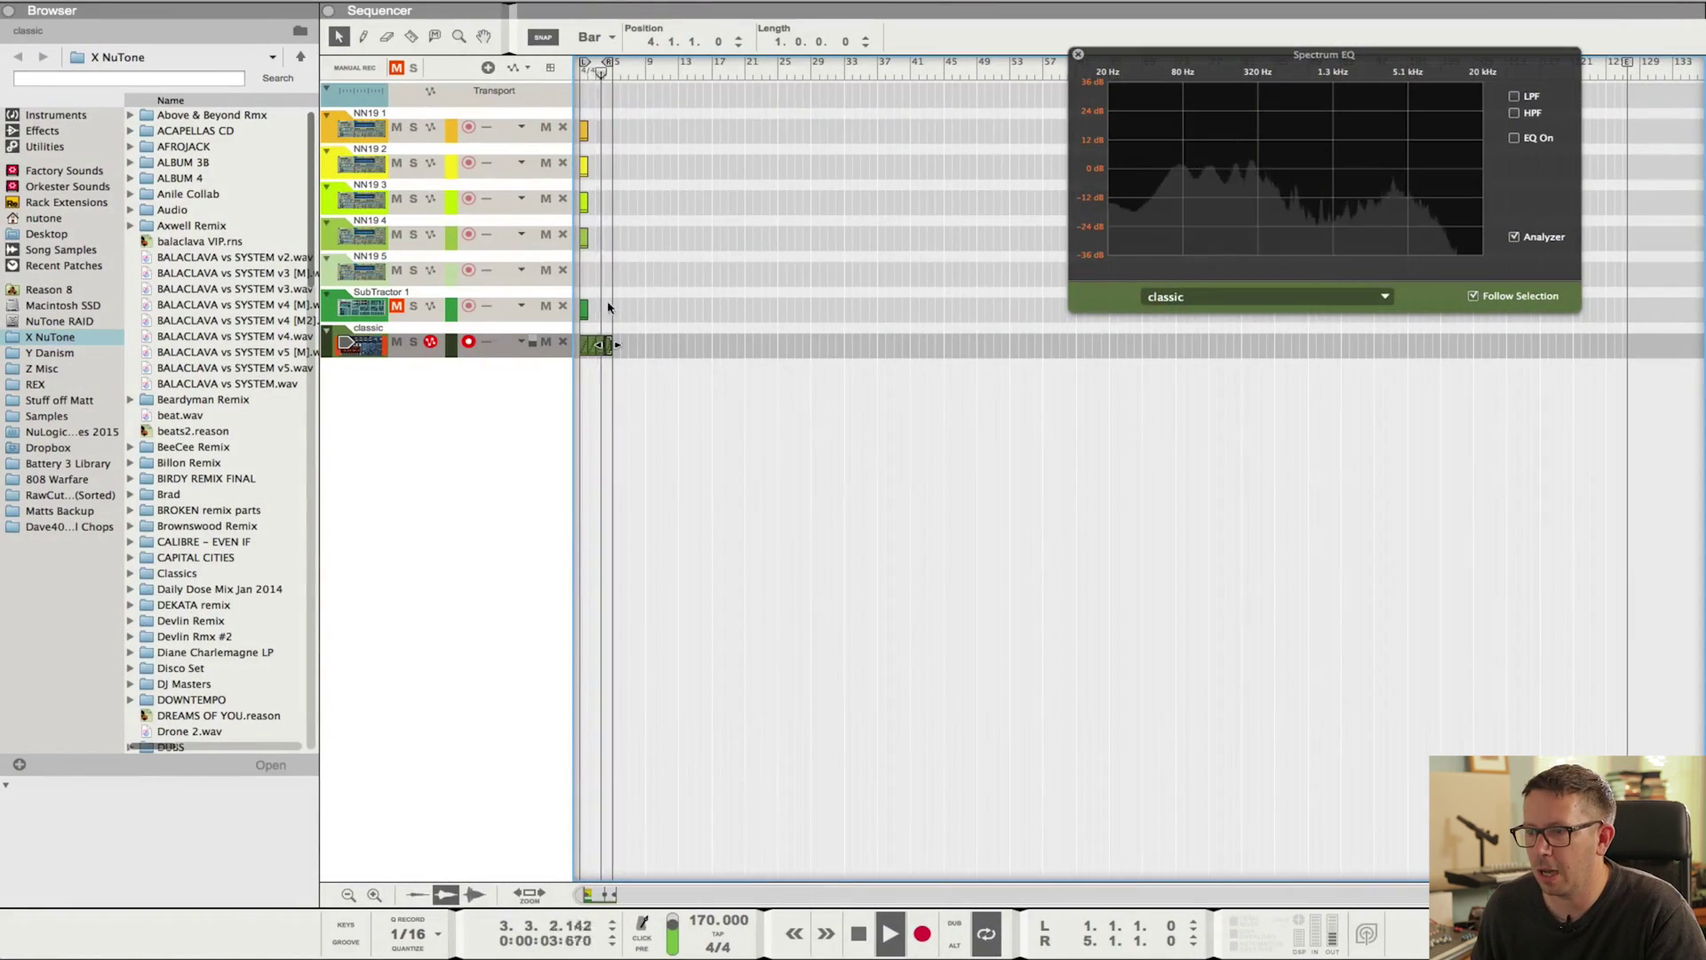
Record a four-bar part on the emptied NN19 1 track with record quantize set to 1/8.
left_click(376, 124)
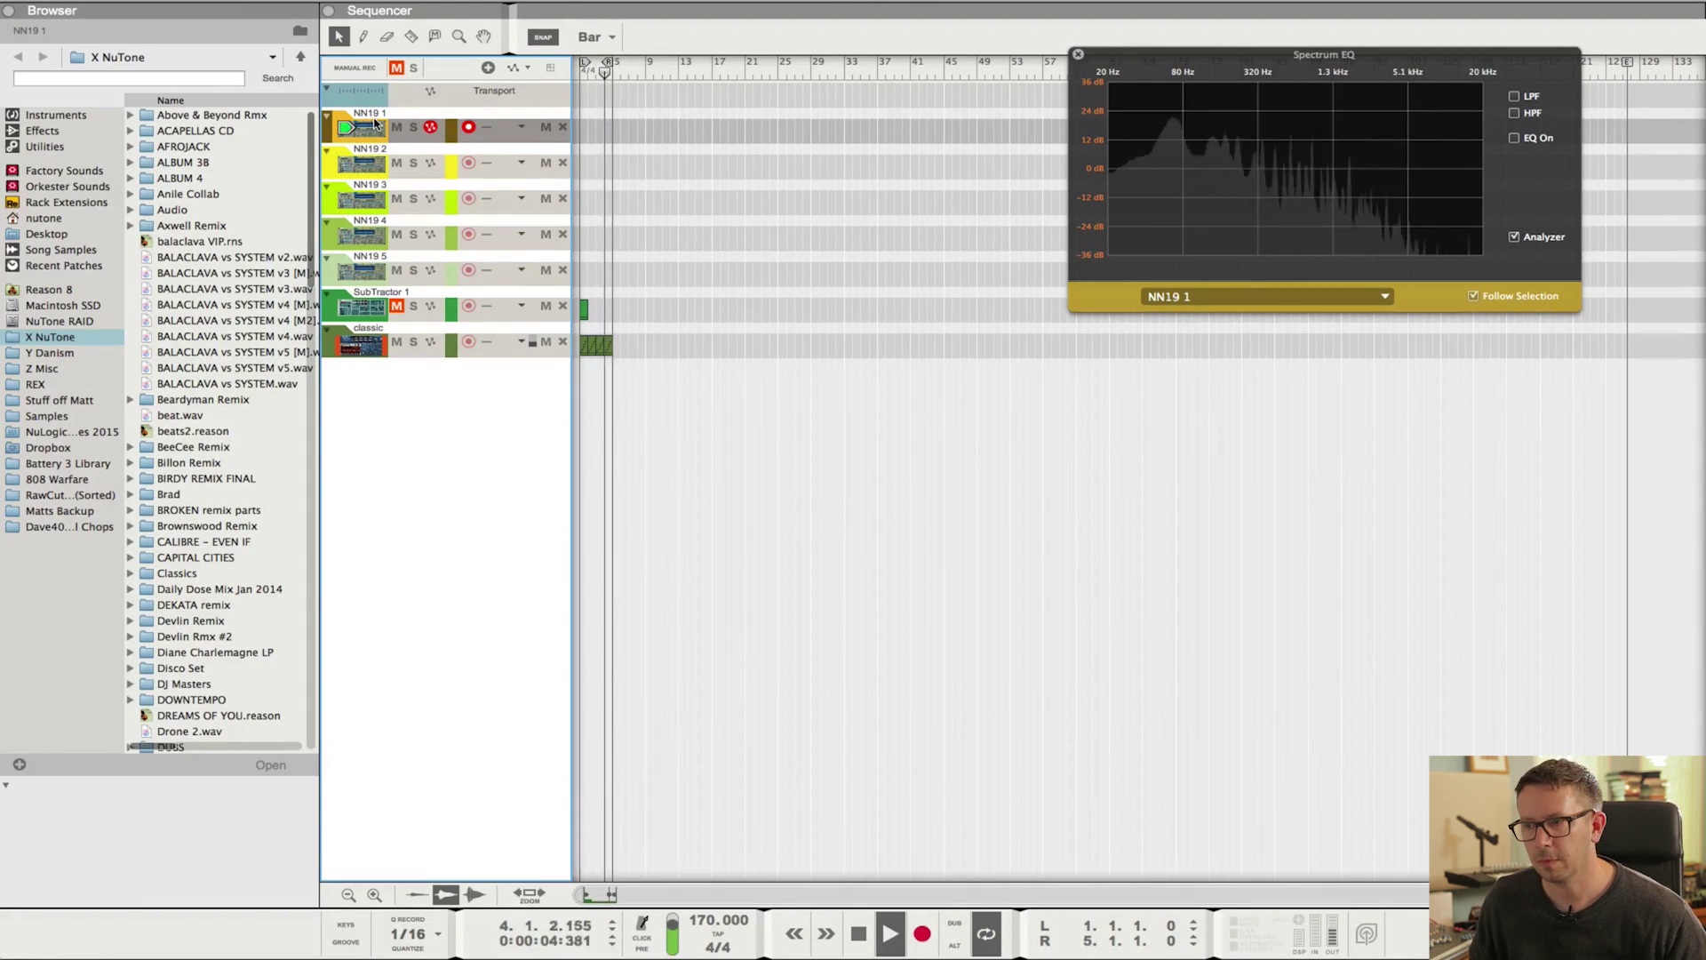
key("space")
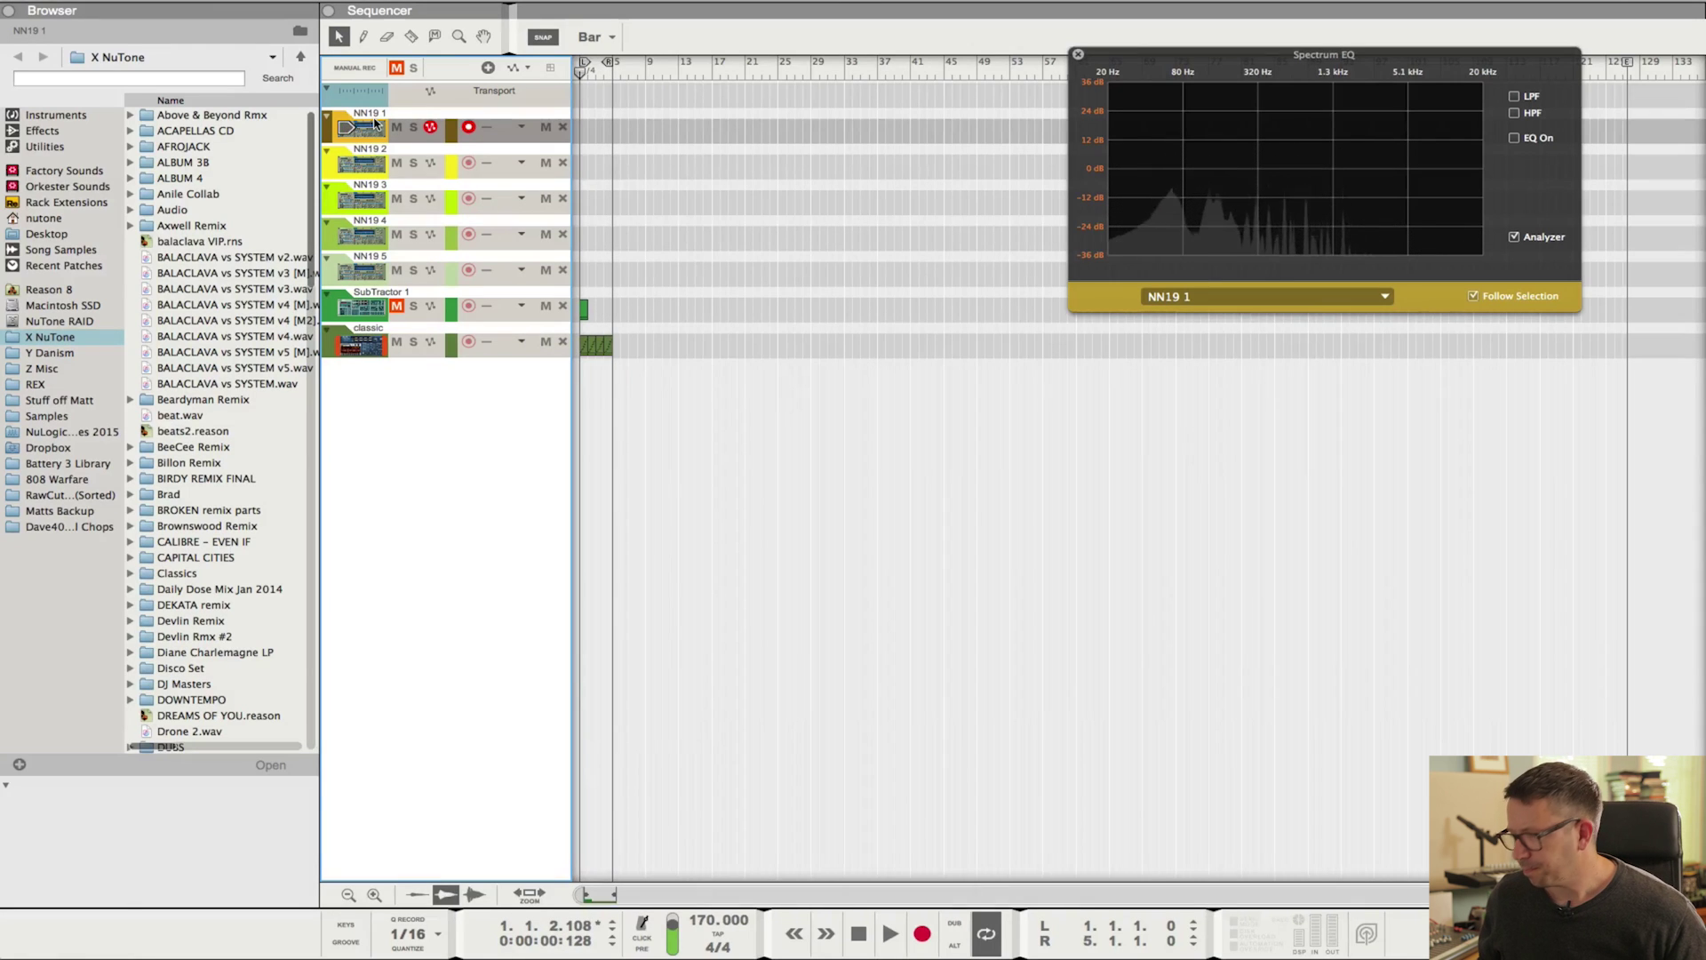
key("Return")
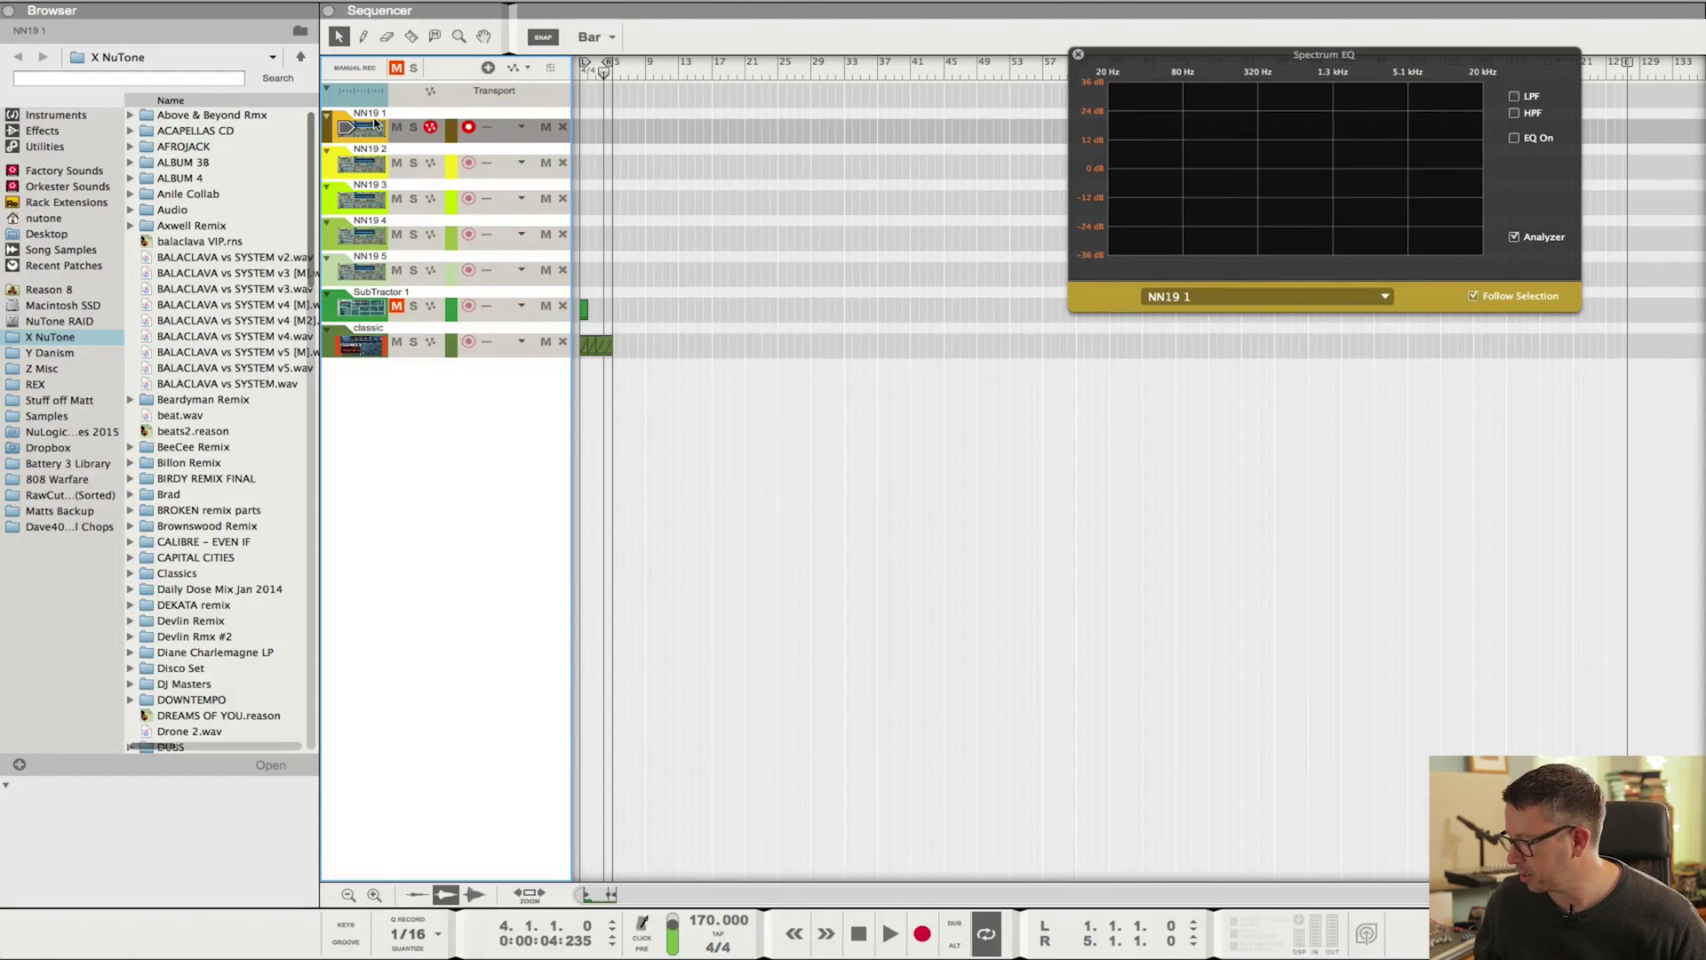
key("super+Return")
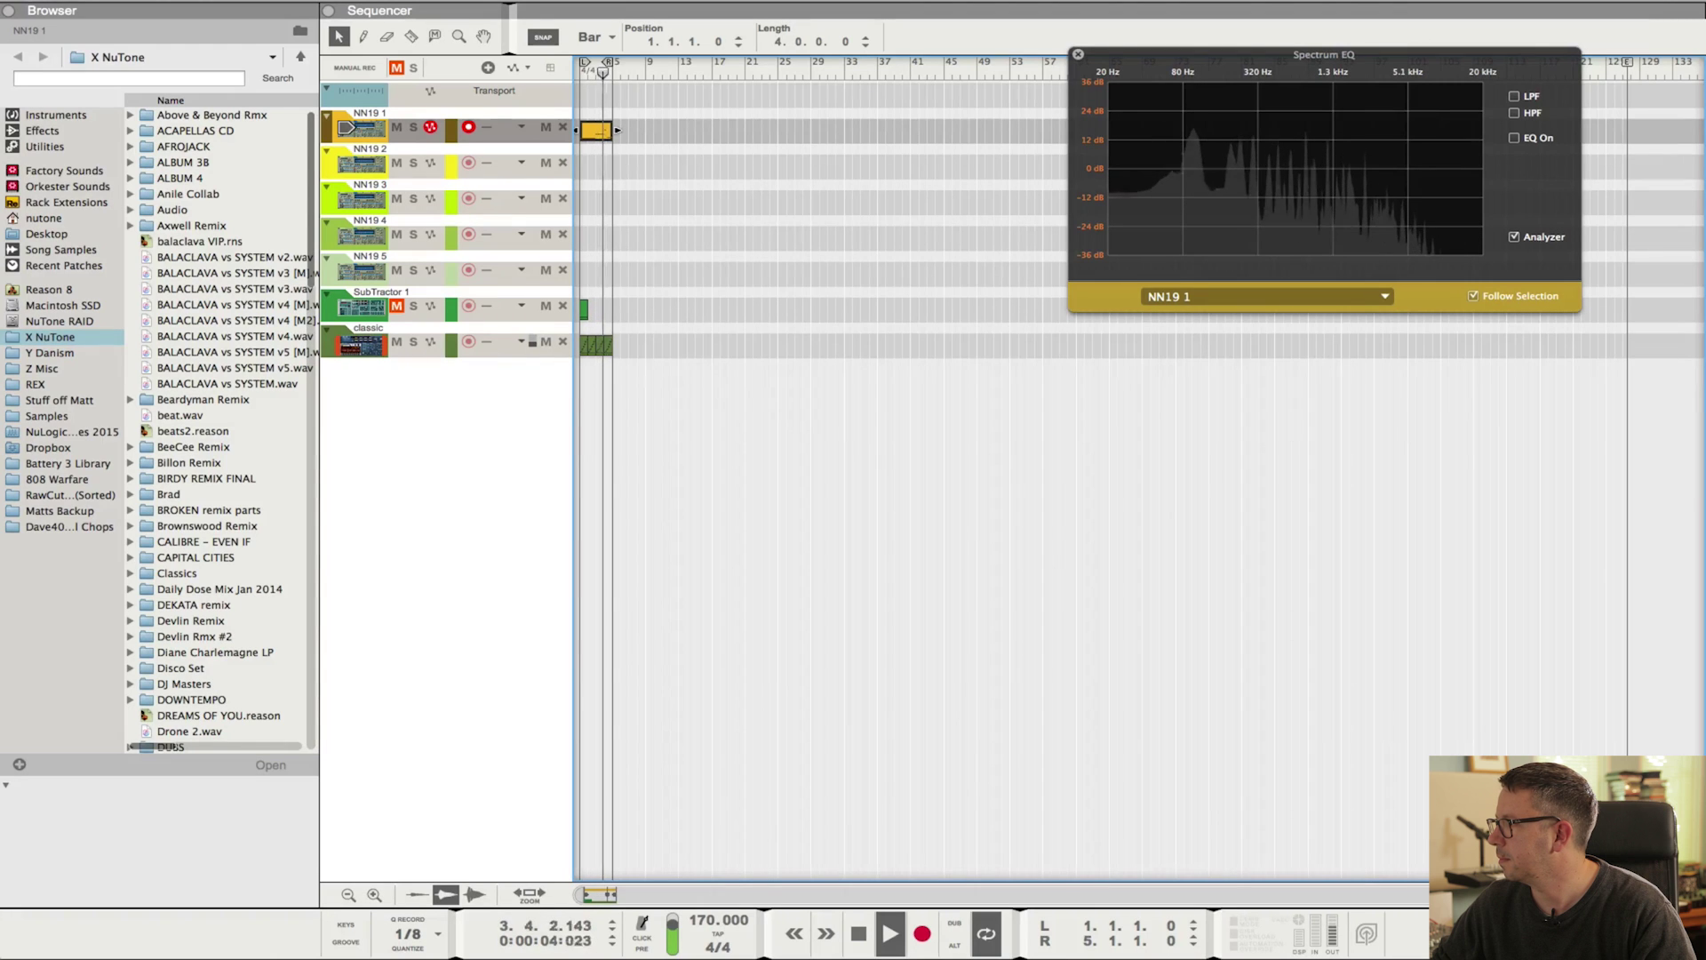
key("space")
Open the NN19 1 clip to examine its recorded notes, and close it again.
left_click(617, 130)
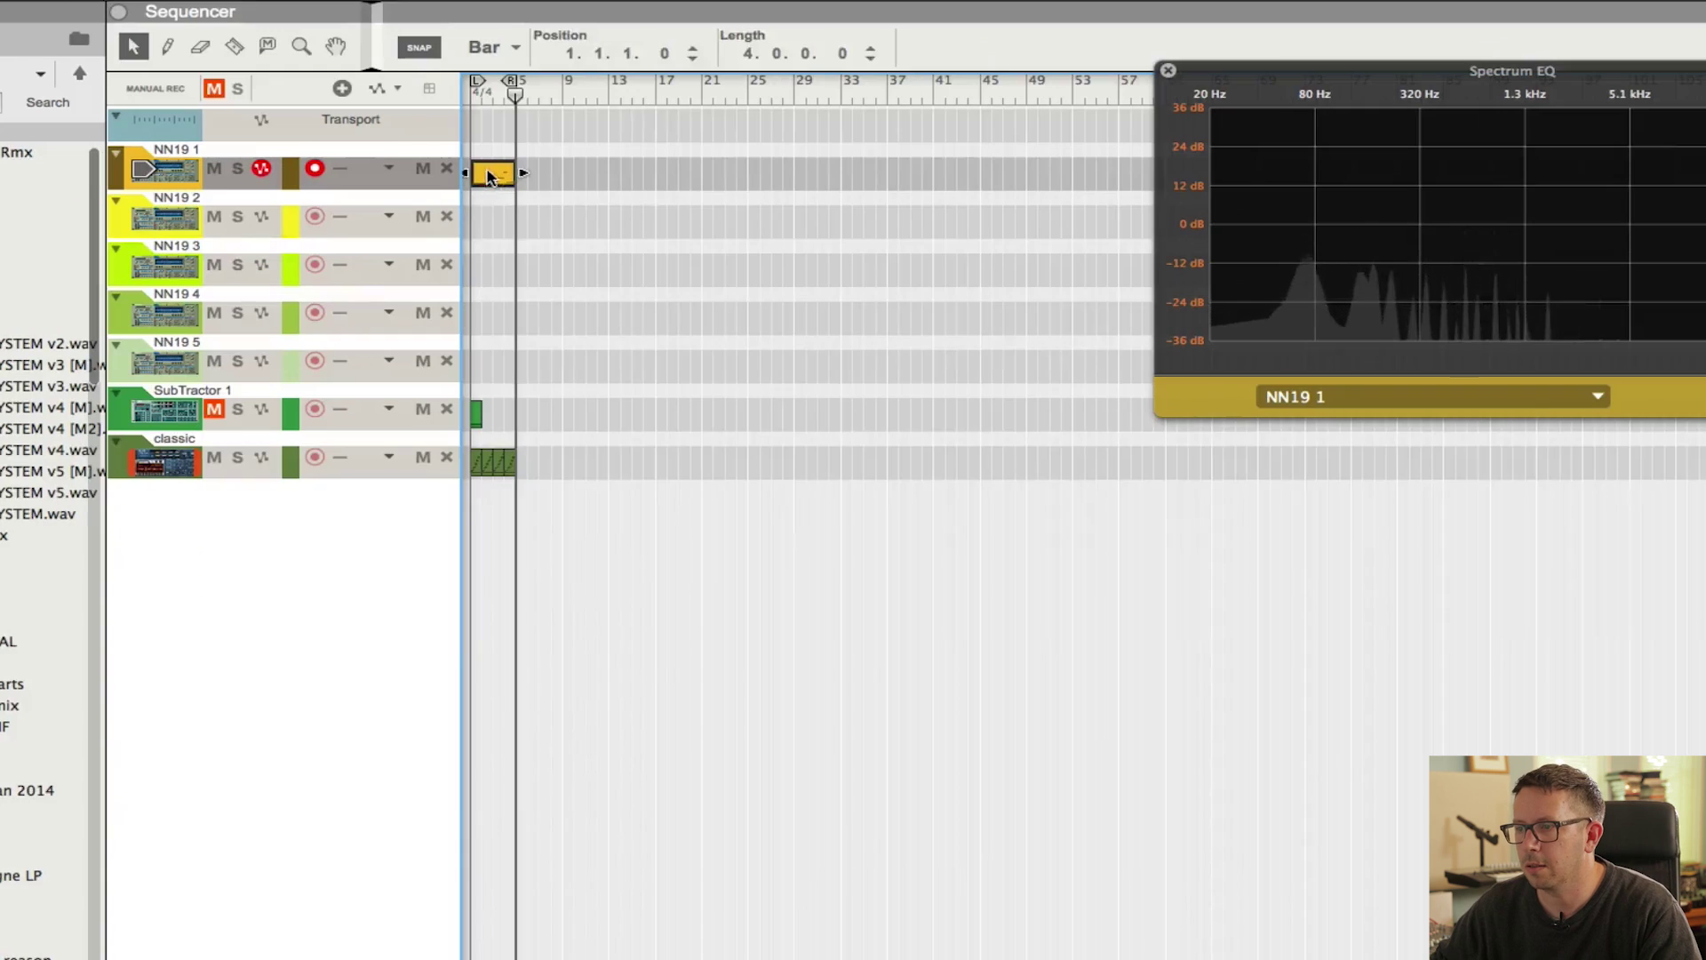
double_click(595, 131)
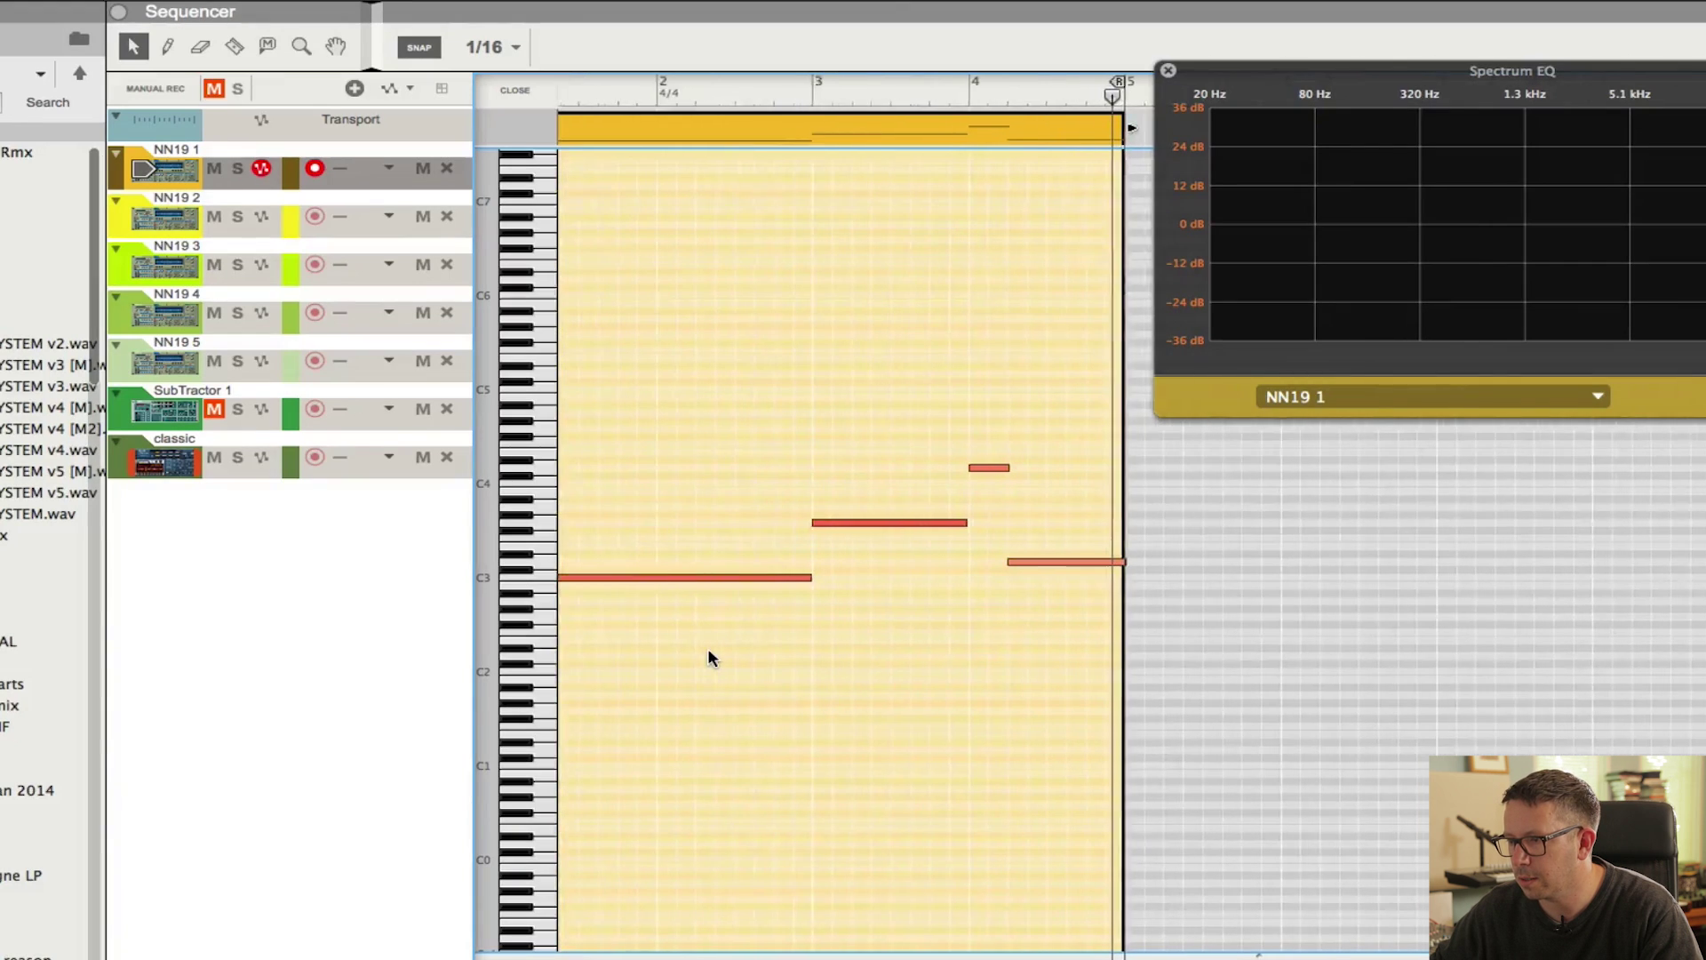
left_click(494, 91)
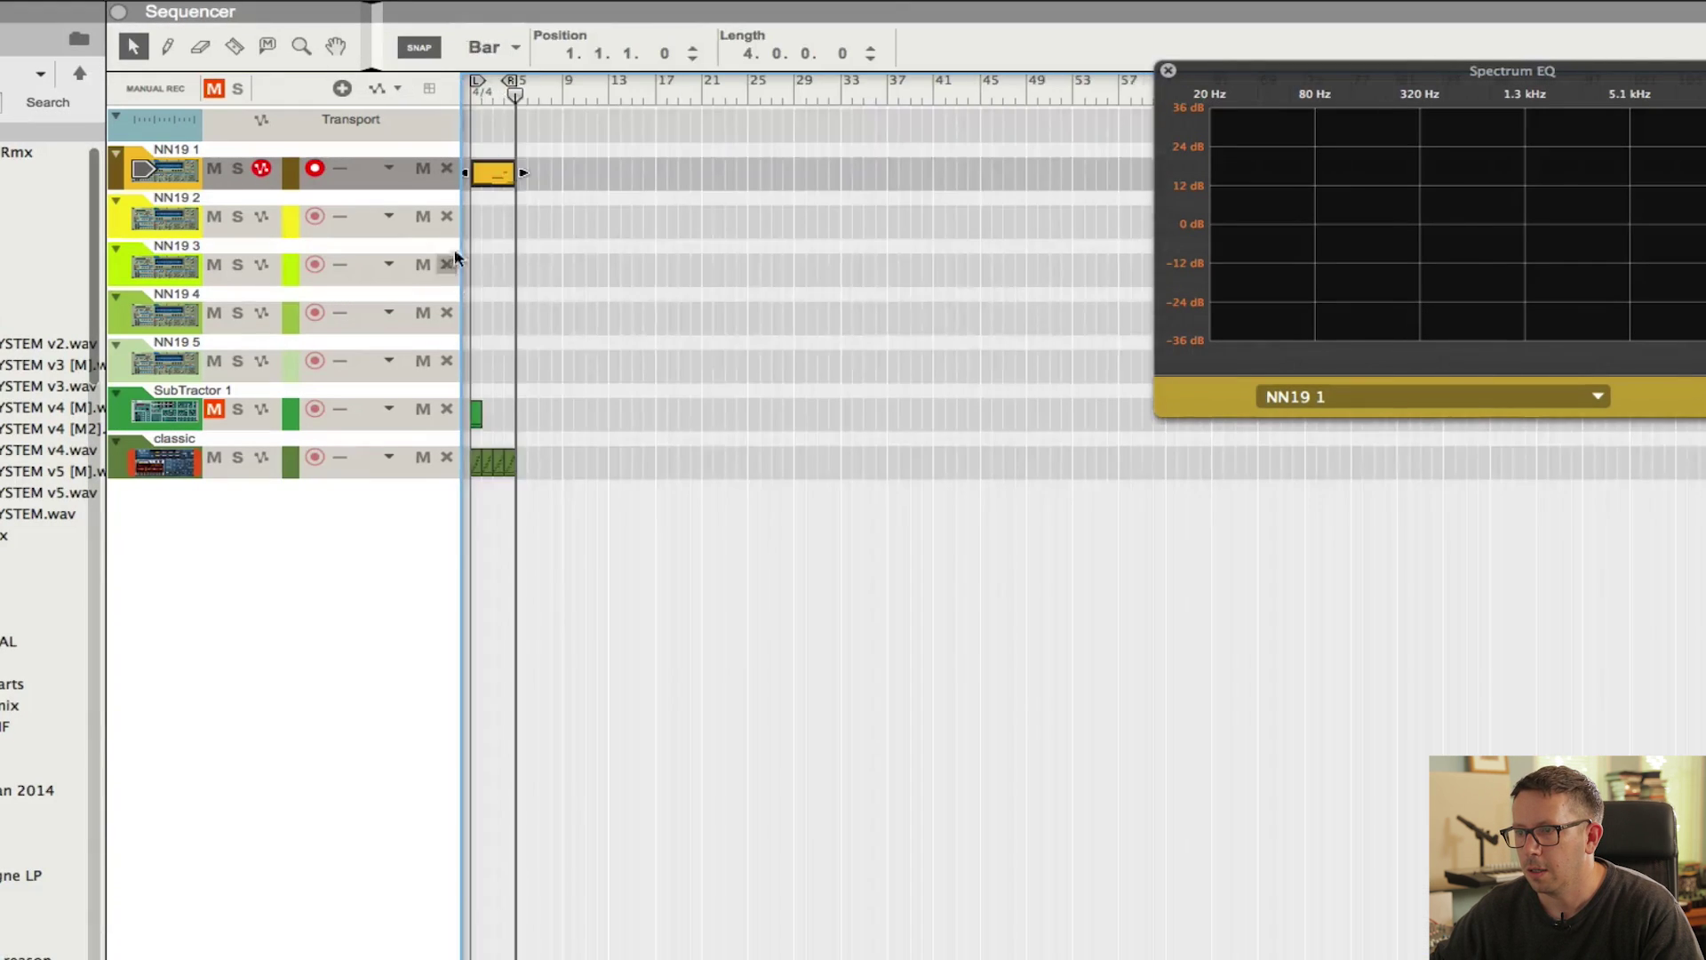
Copy the NN19 1 clip to NN19 2 and NN19 3, and play from bar 1 with NN19 1 and NN19 2 soloed.
left_click(238, 171)
left_click(238, 217)
left_click(515, 93)
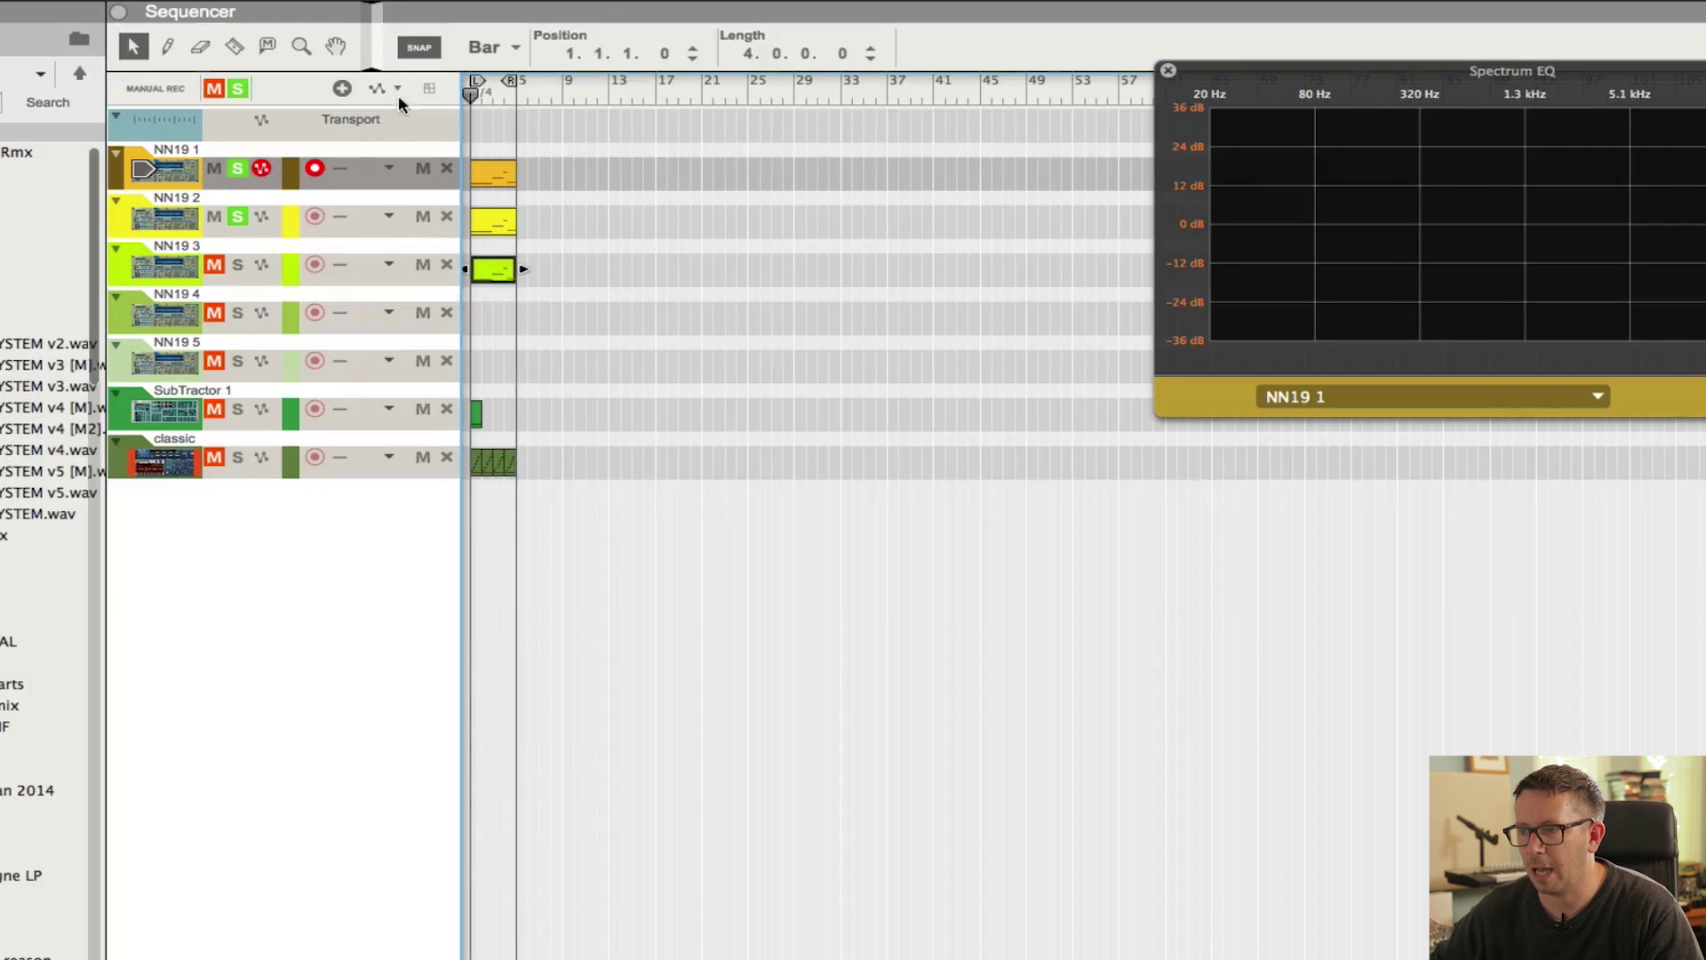
key("space")
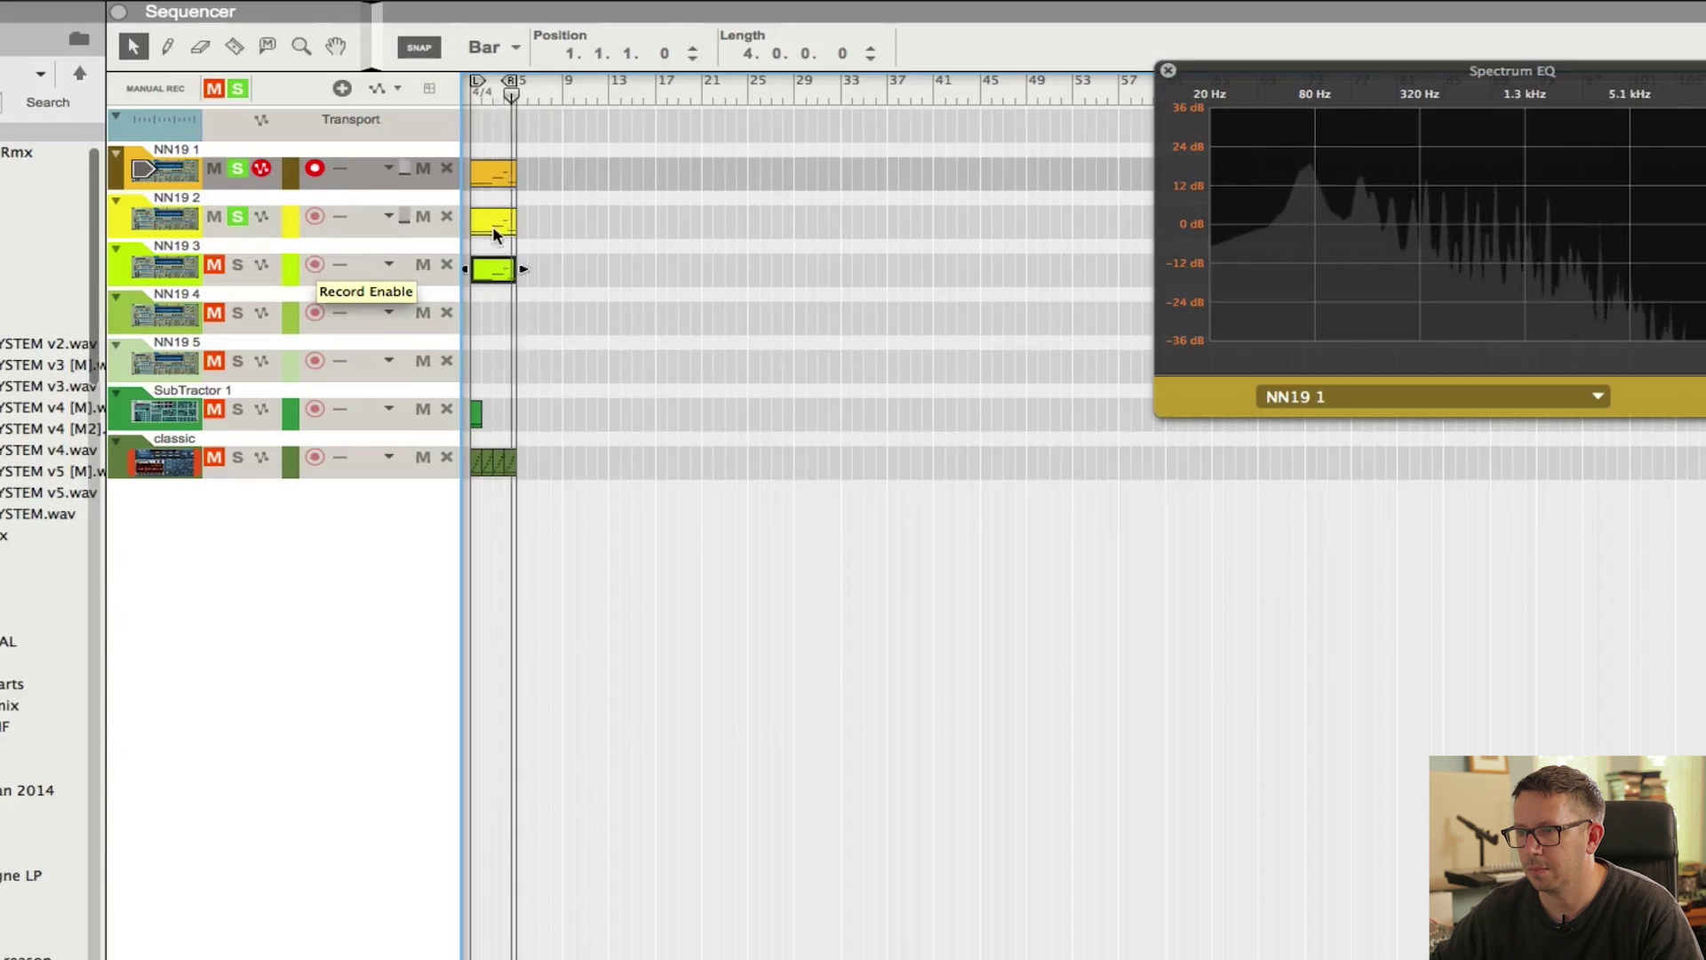
Add NN19 3 to the soloed tracks and copy its clip to NN19 4 and NN19 5.
left_click(237, 264)
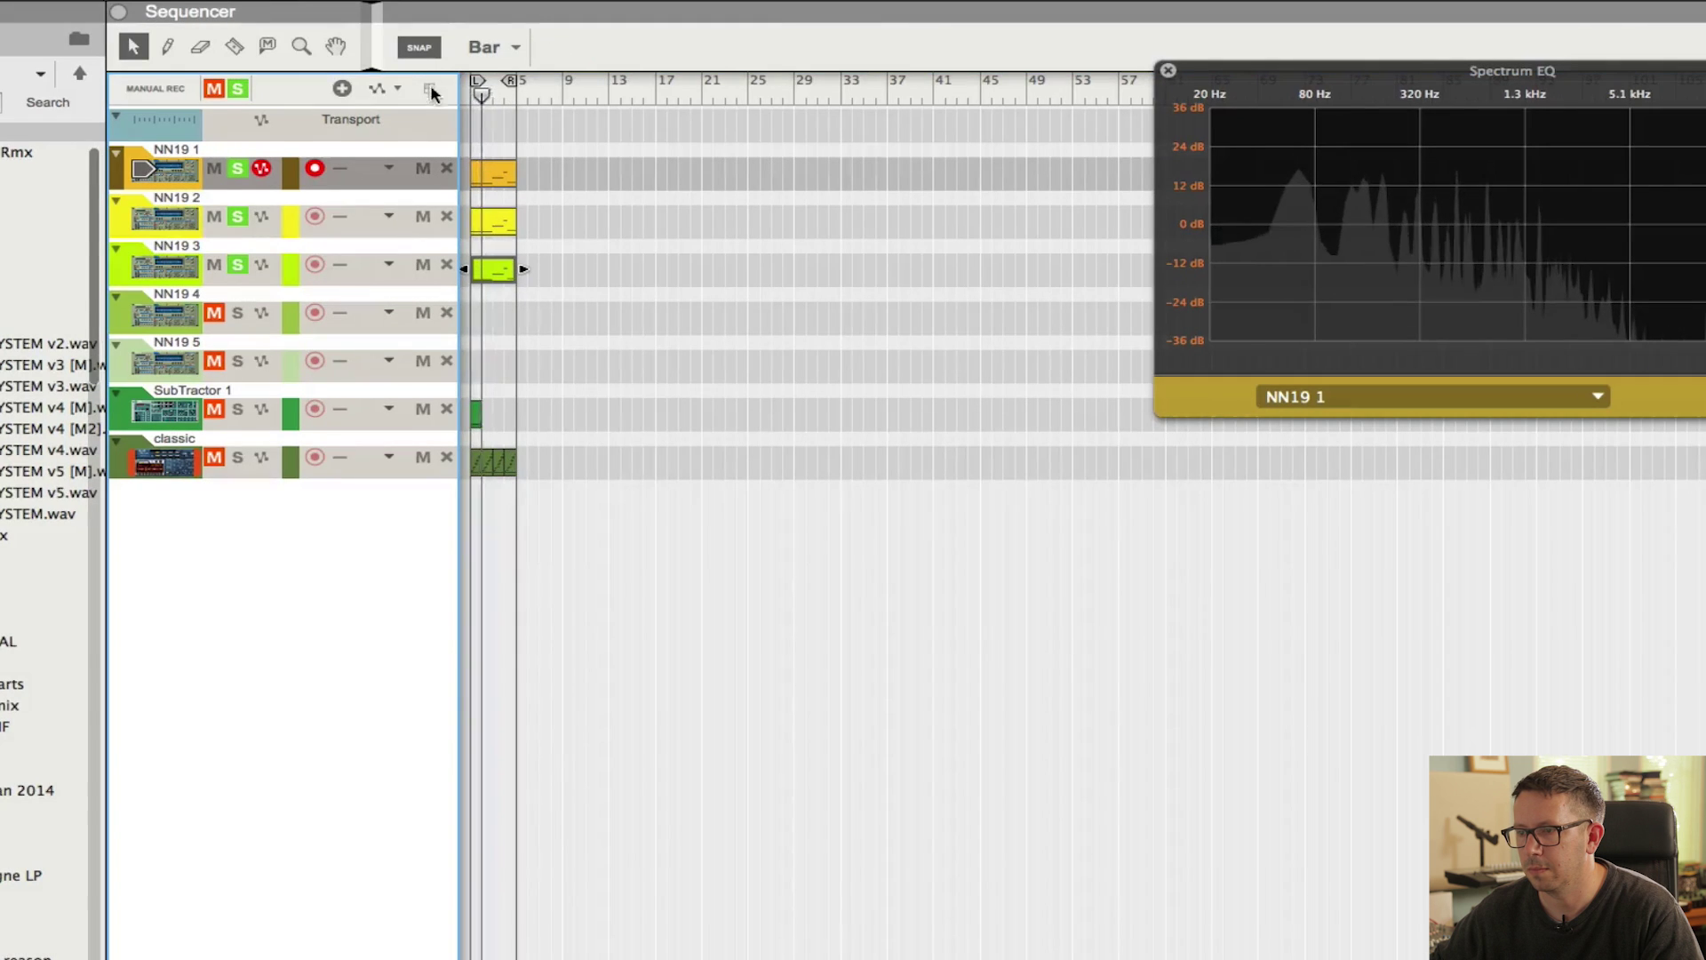
left_click_drag(494, 276, 485, 355)
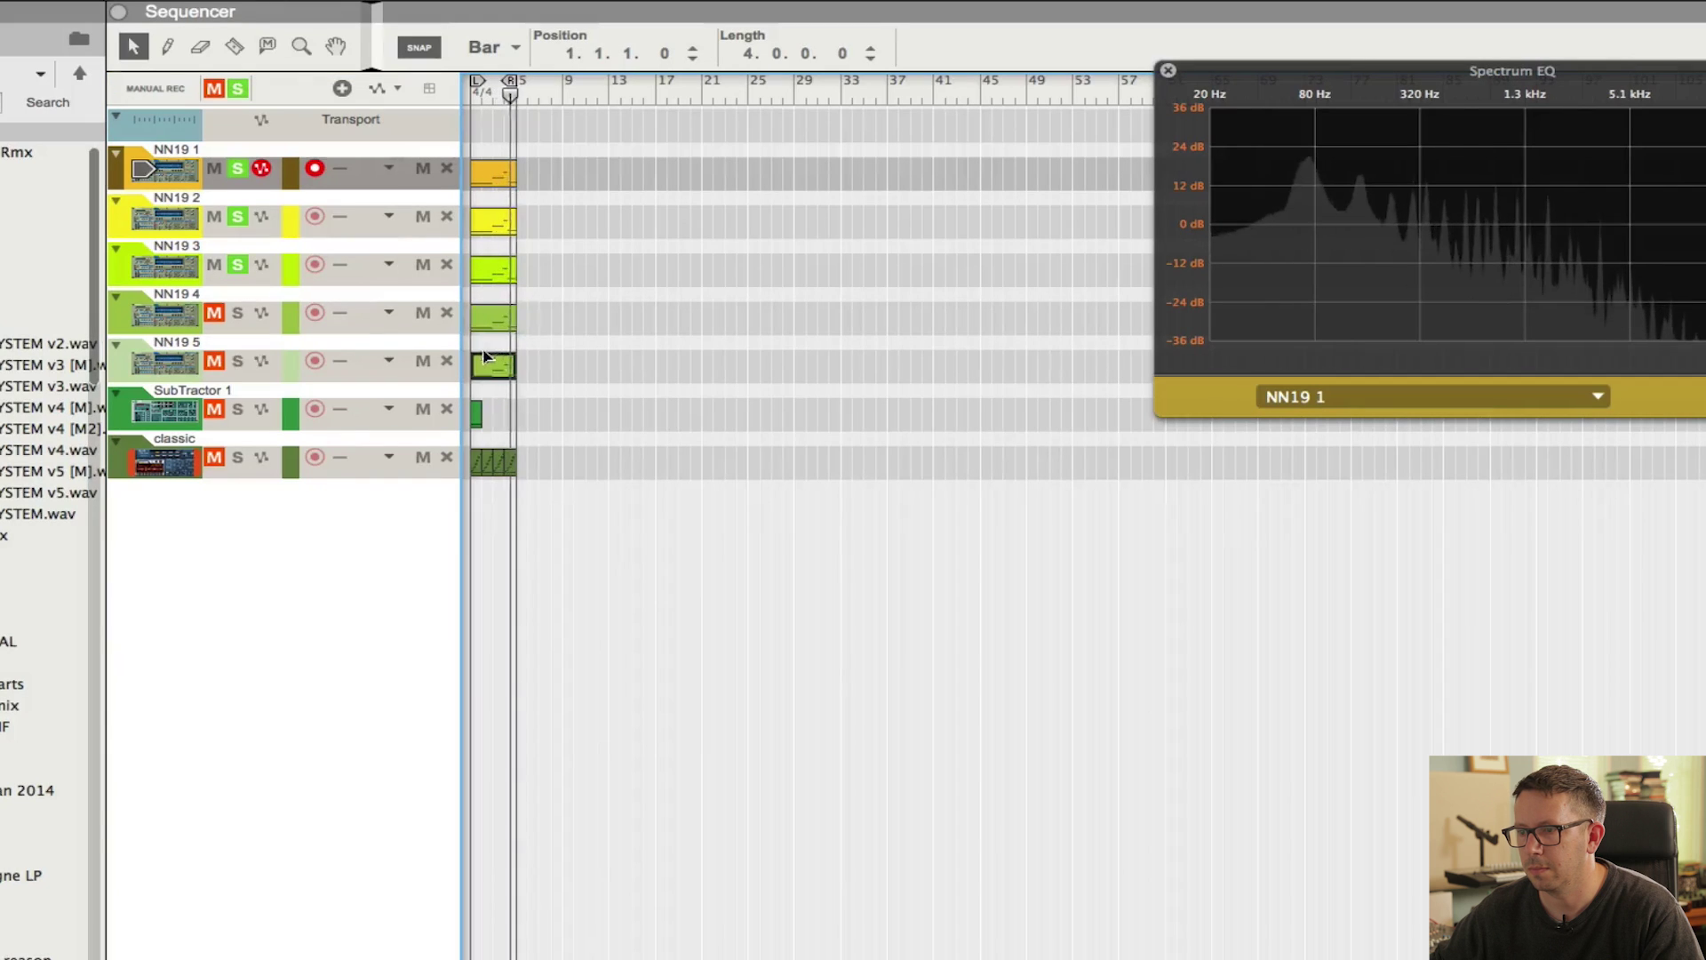
Solo NN19 4 together with NN19 1, taking NN19 2 and NN19 3 out of solo.
left_click(241, 311)
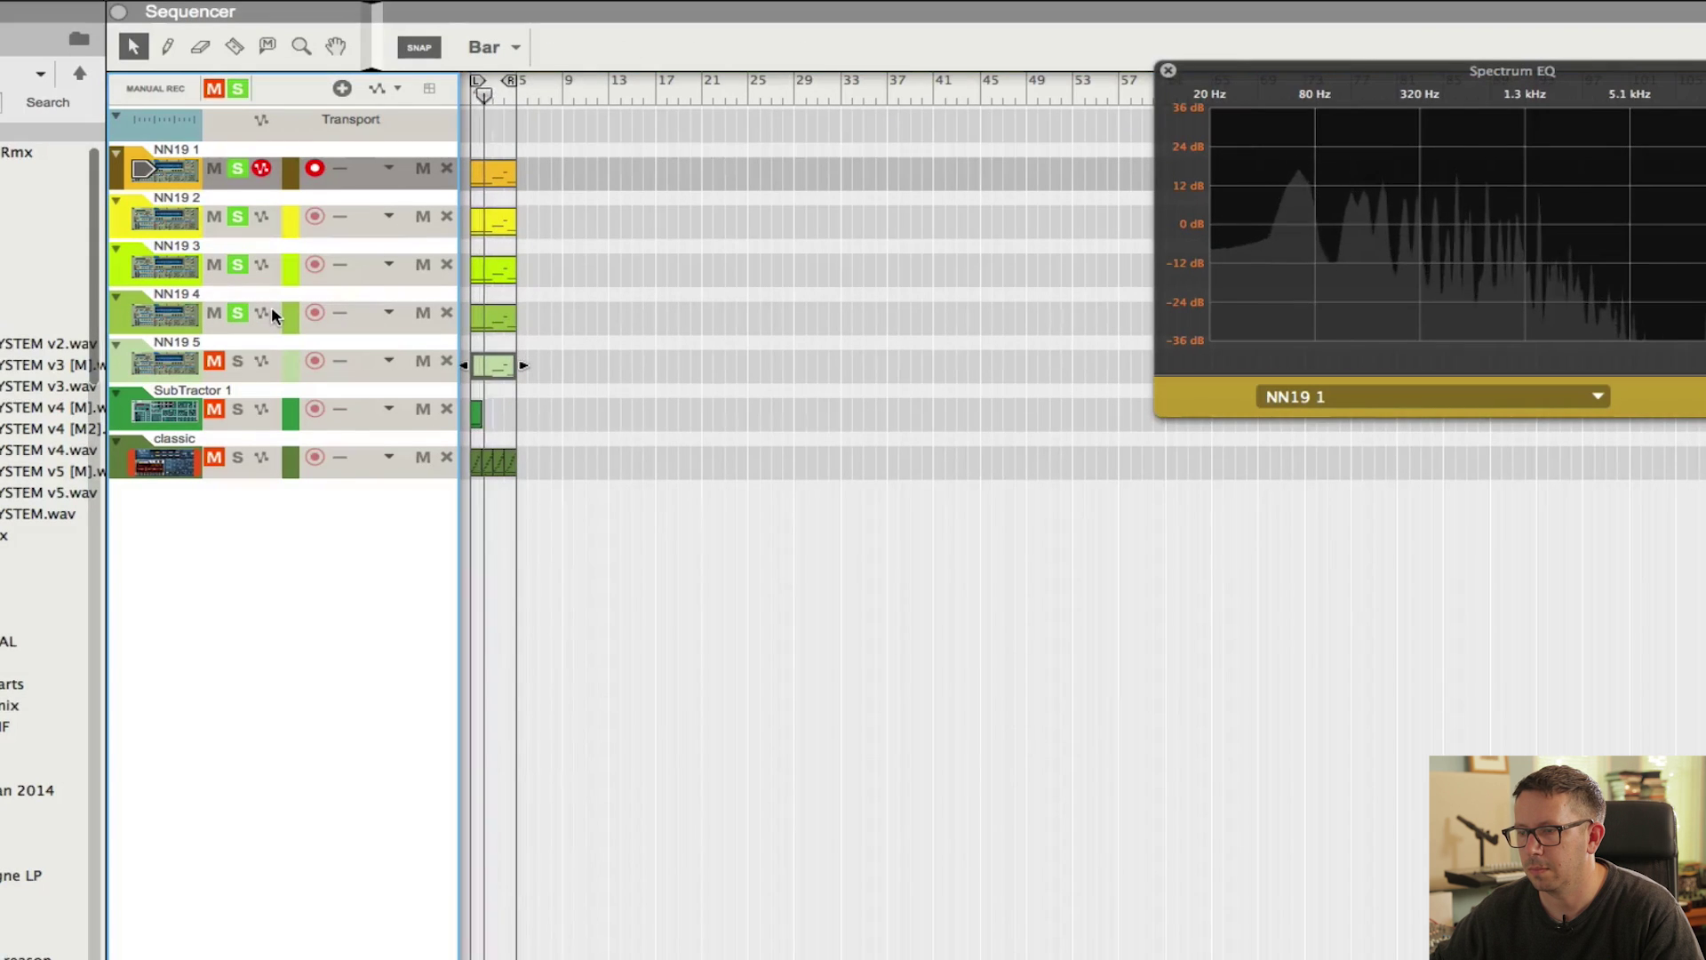
left_click(237, 264)
left_click(238, 217)
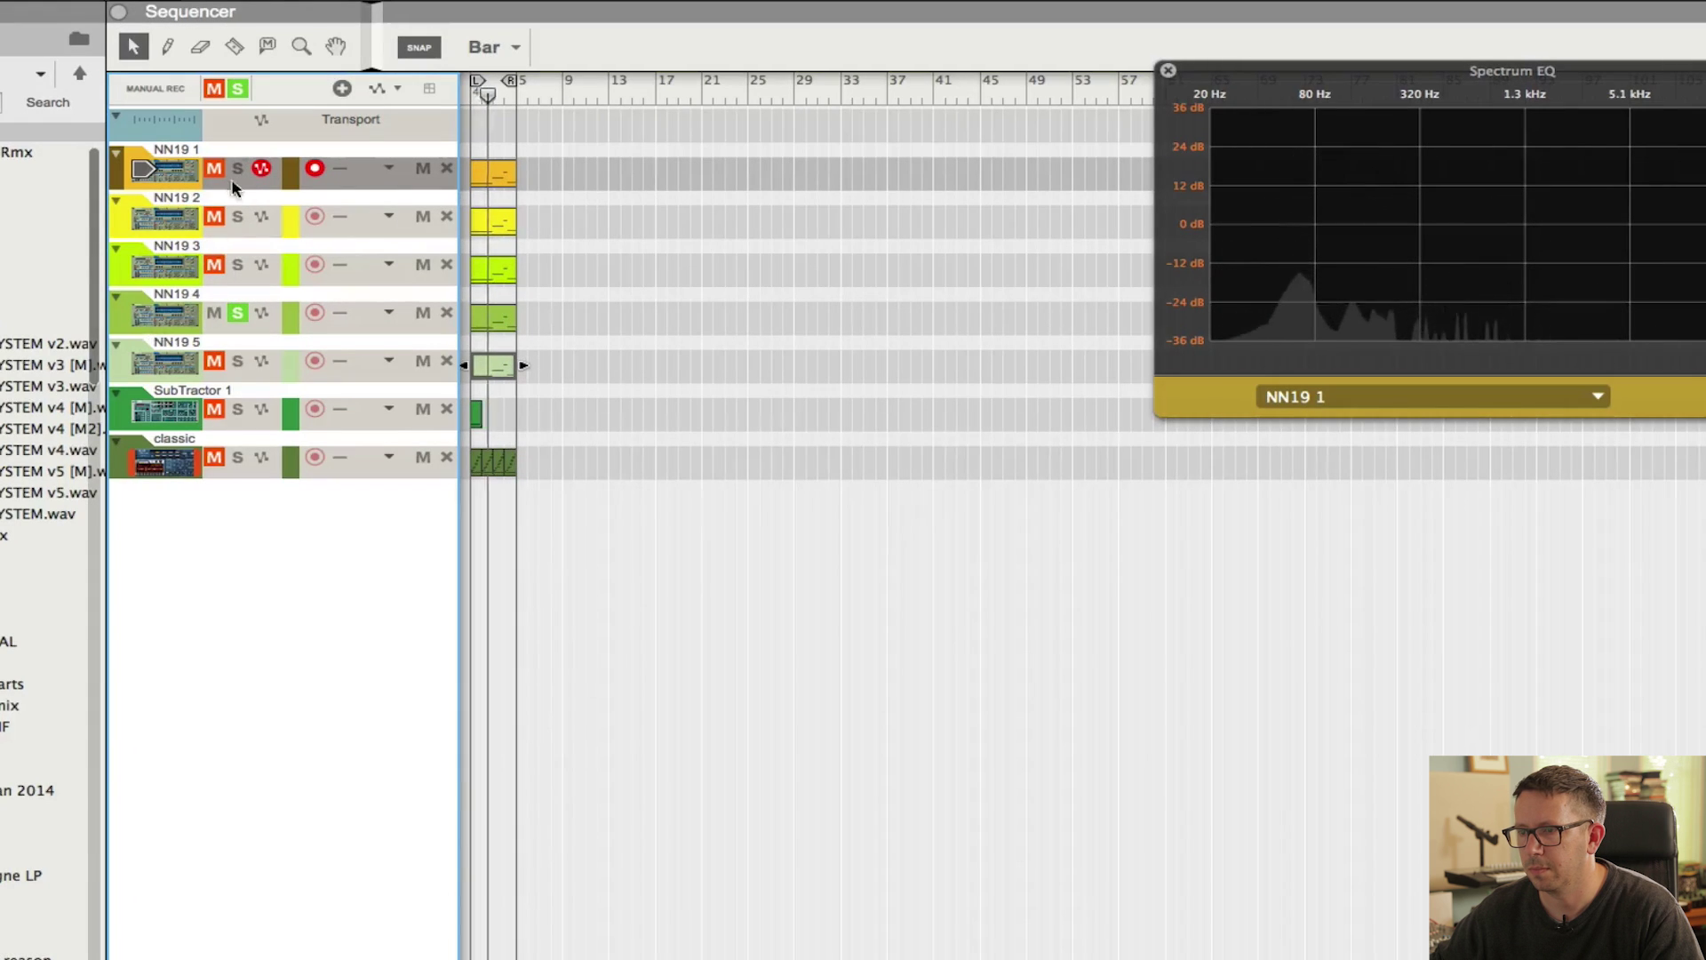
left_click(238, 169)
Set the oscillator semitone of the NN19 4 sampler to 9.
left_click(174, 313)
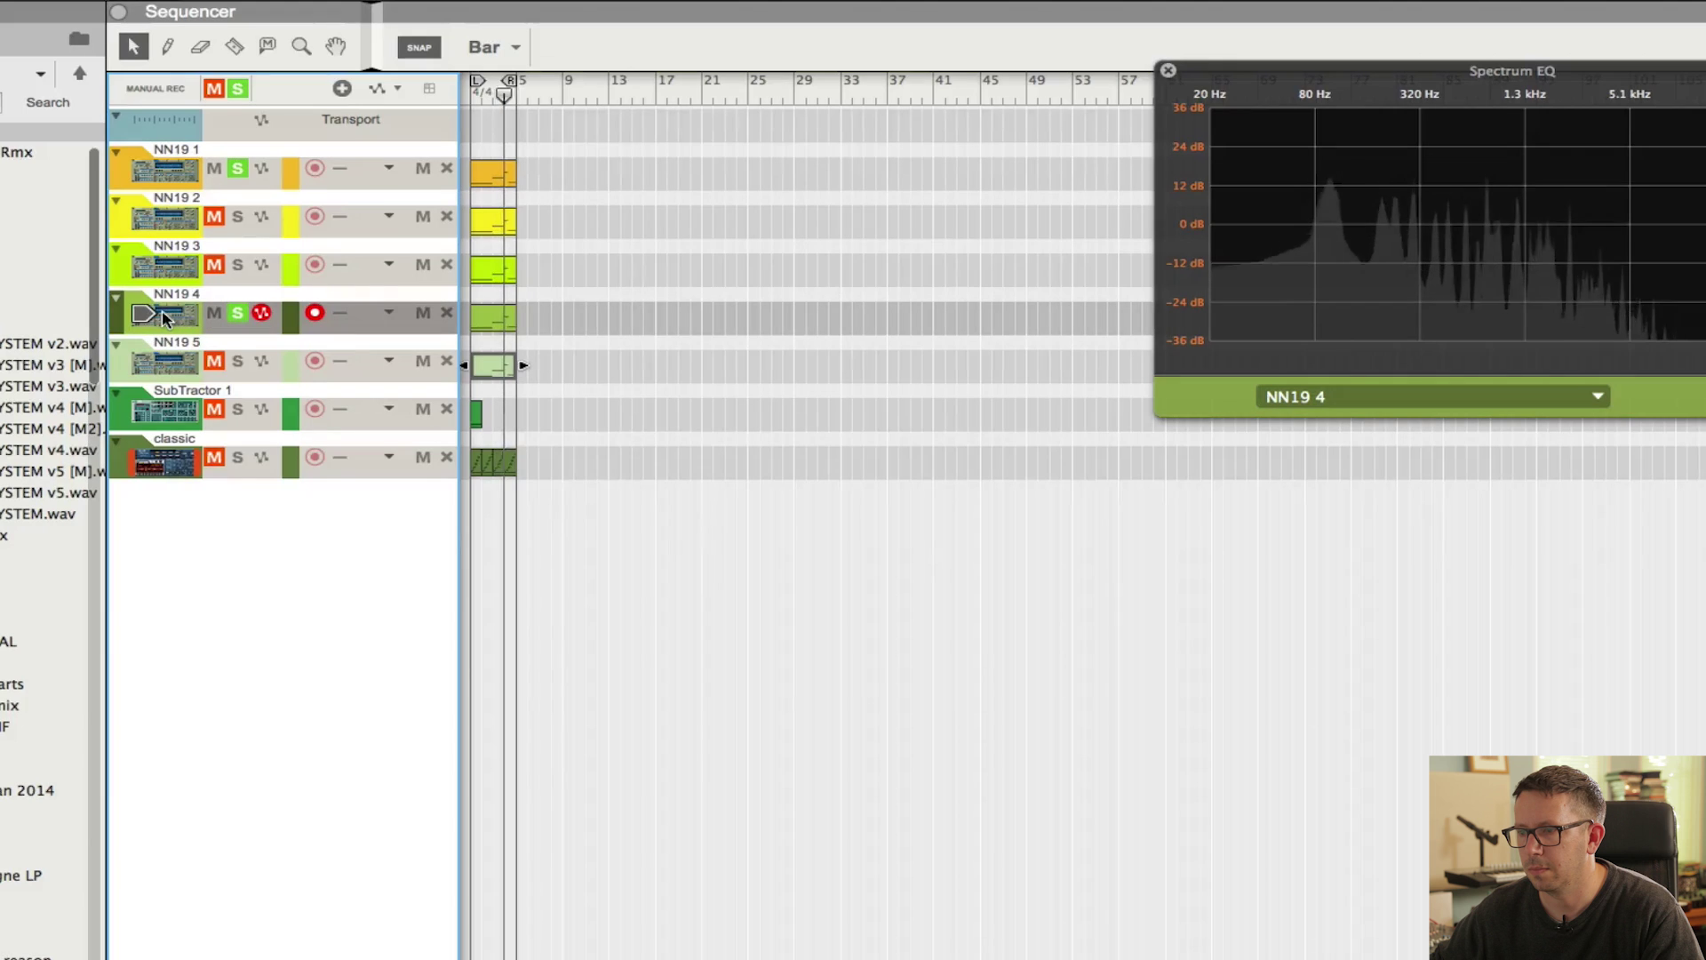
key("F6")
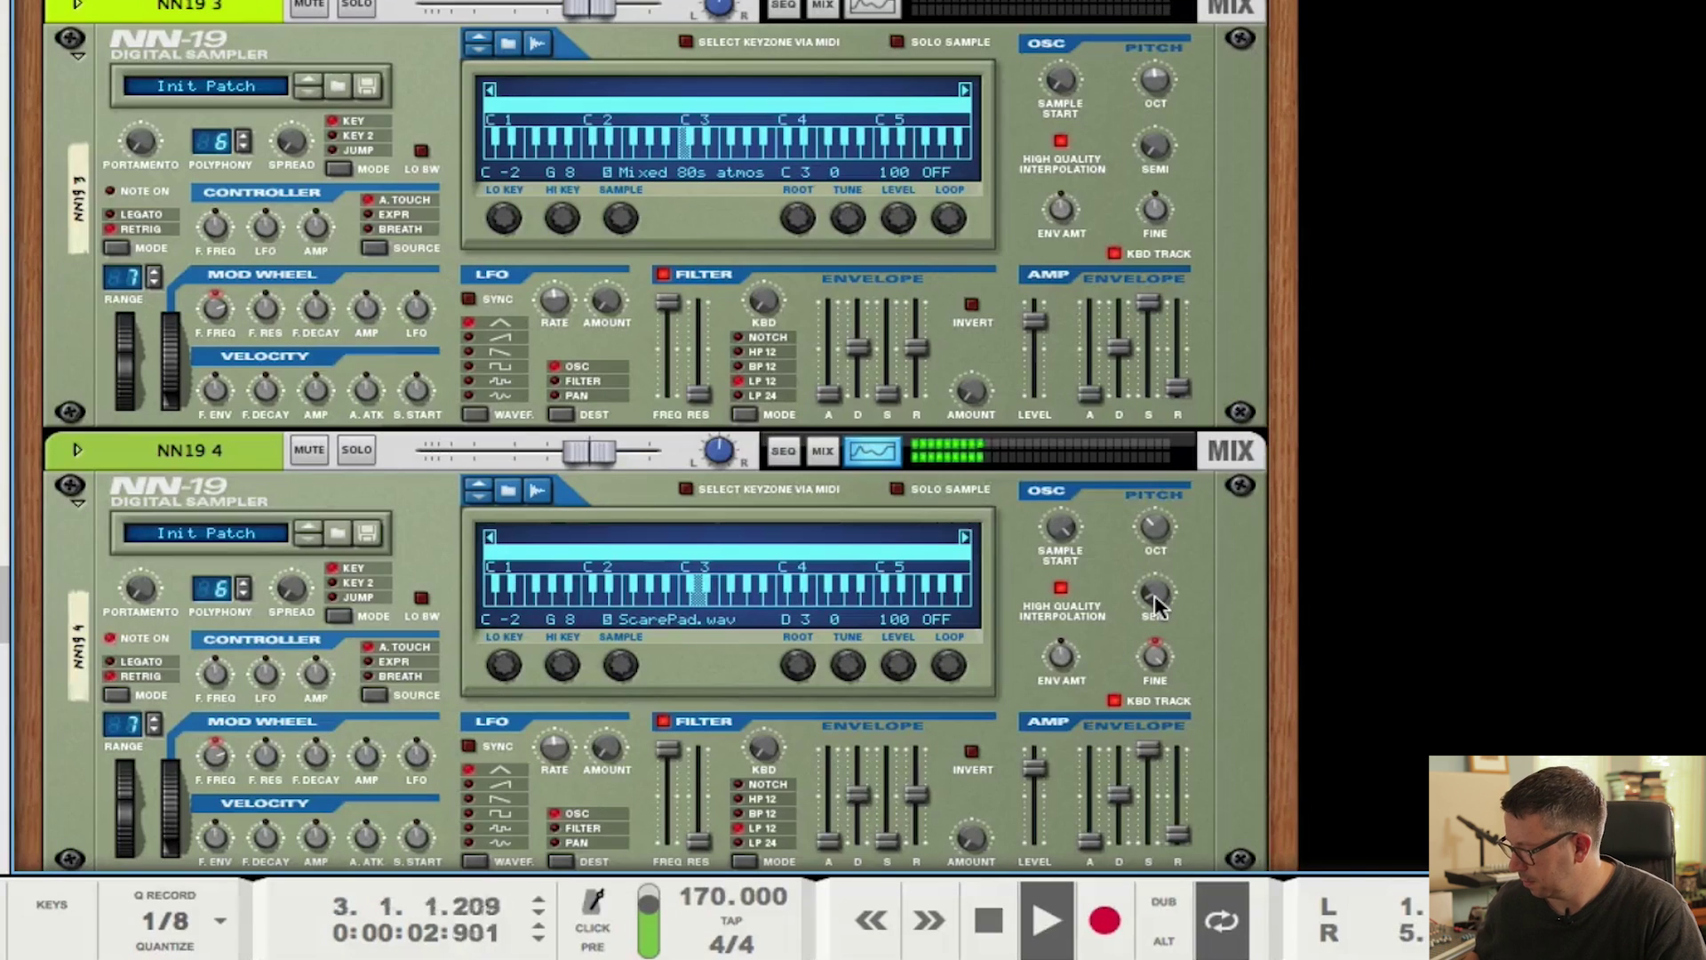
left_click(1154, 595)
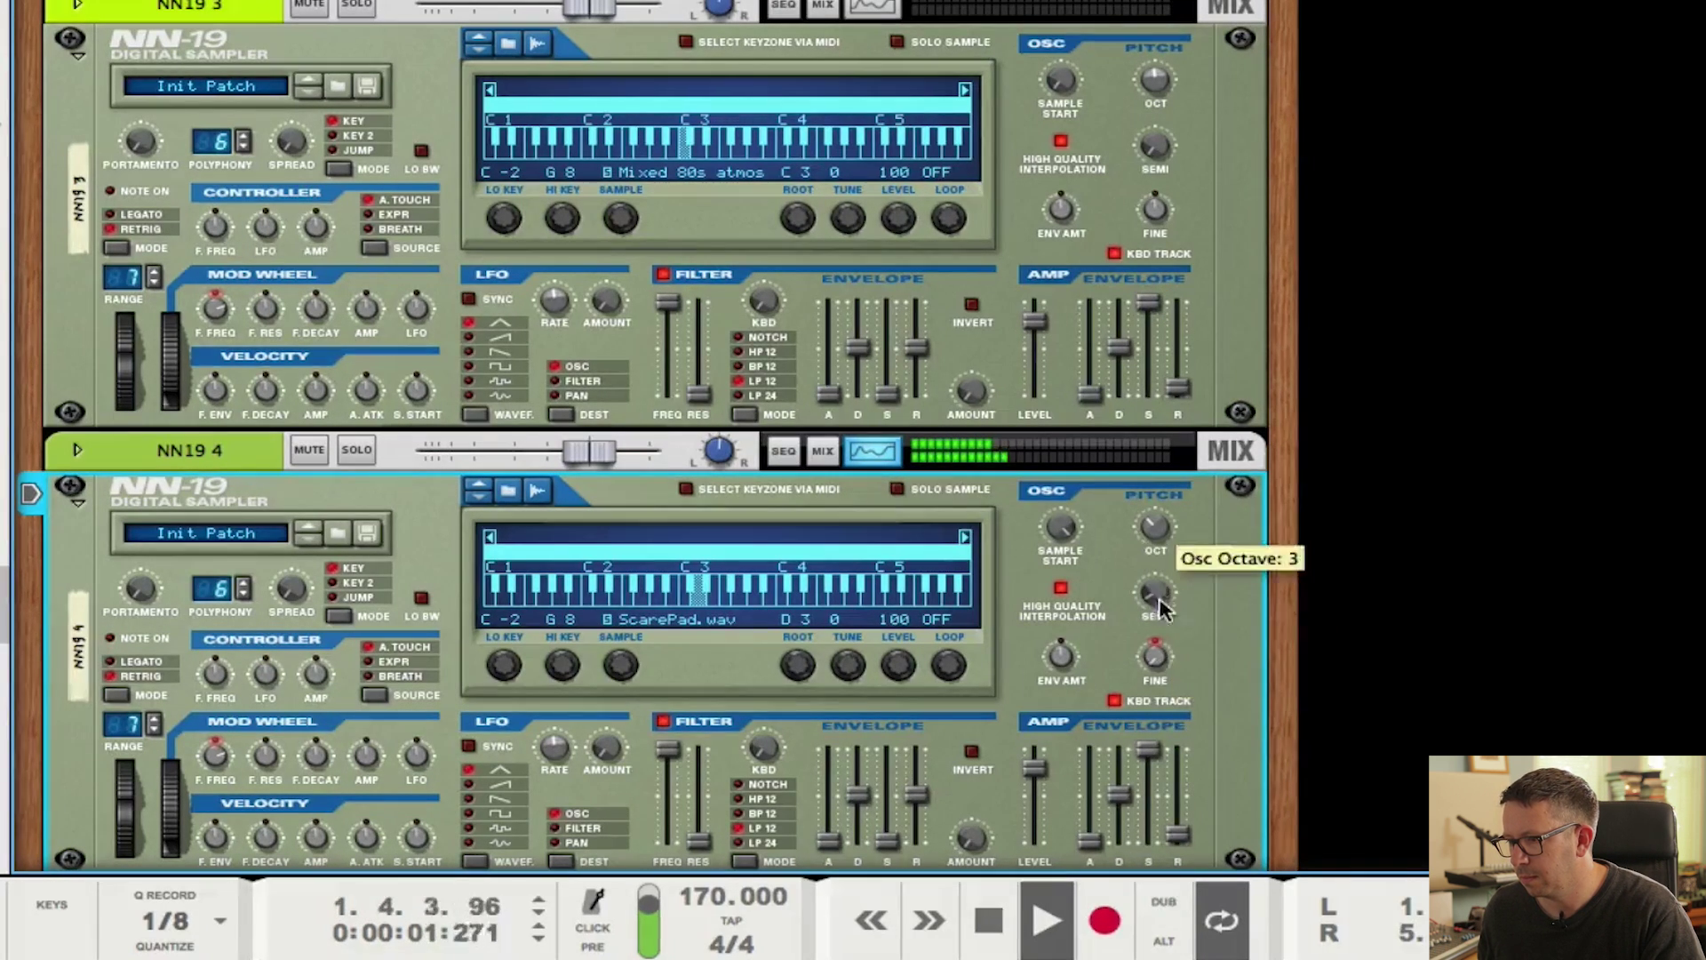
left_click_drag(1154, 597, 1155, 594)
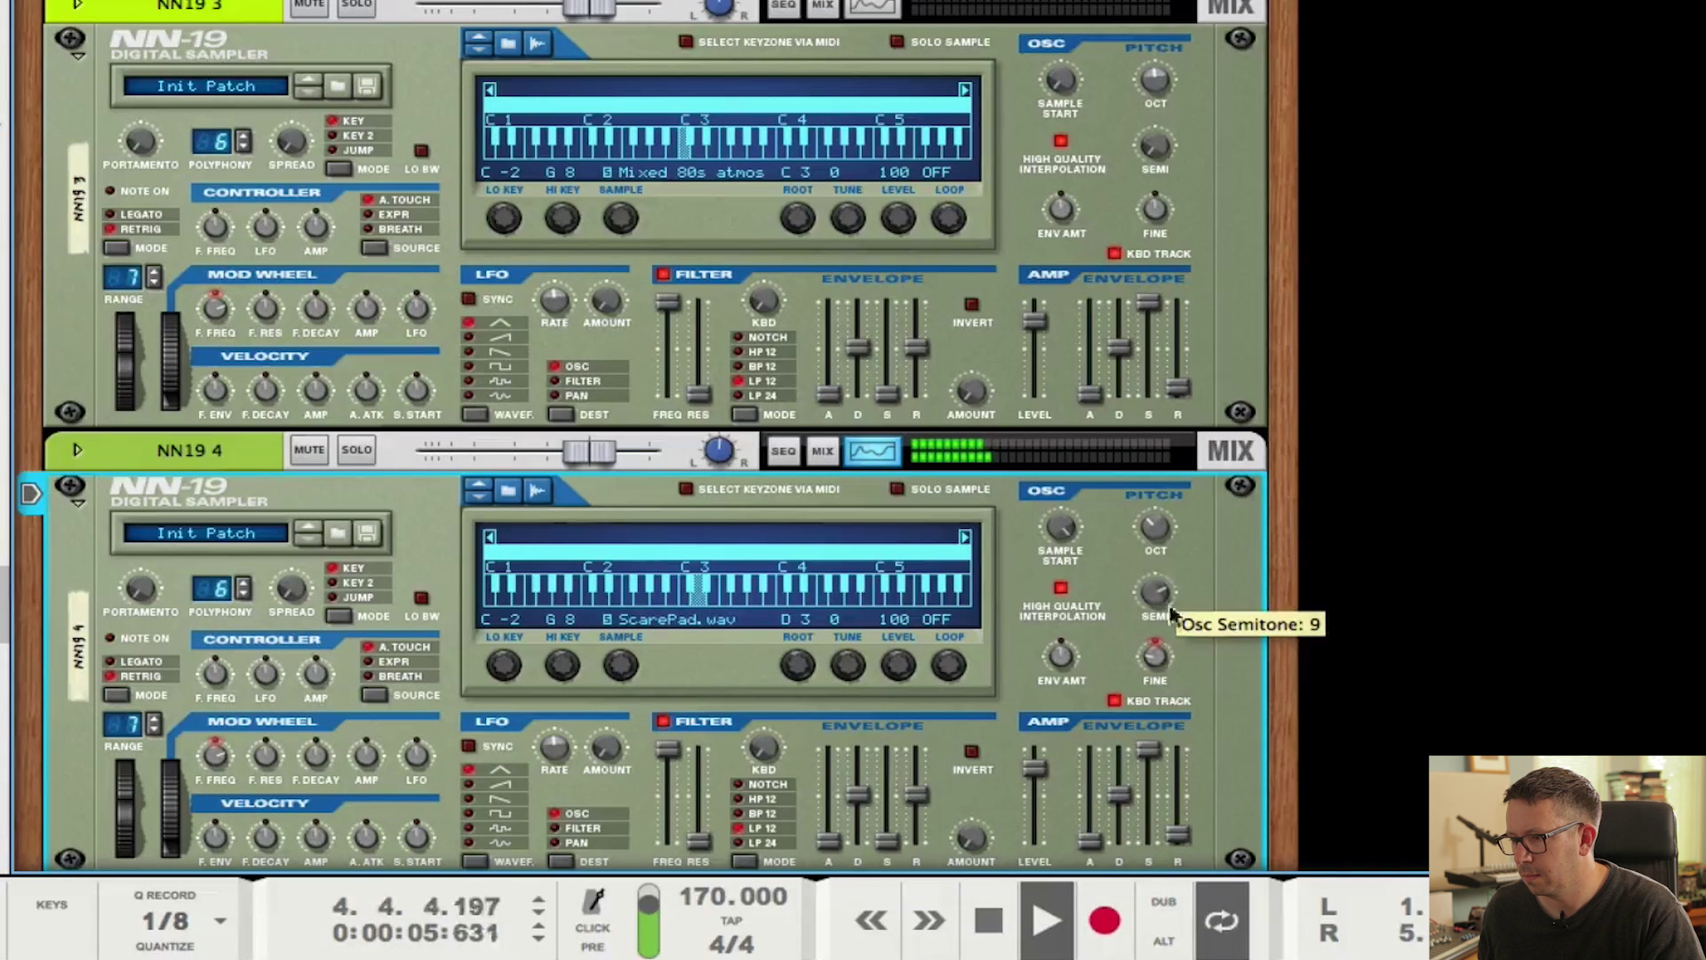
scroll(1154, 659, "up", 2)
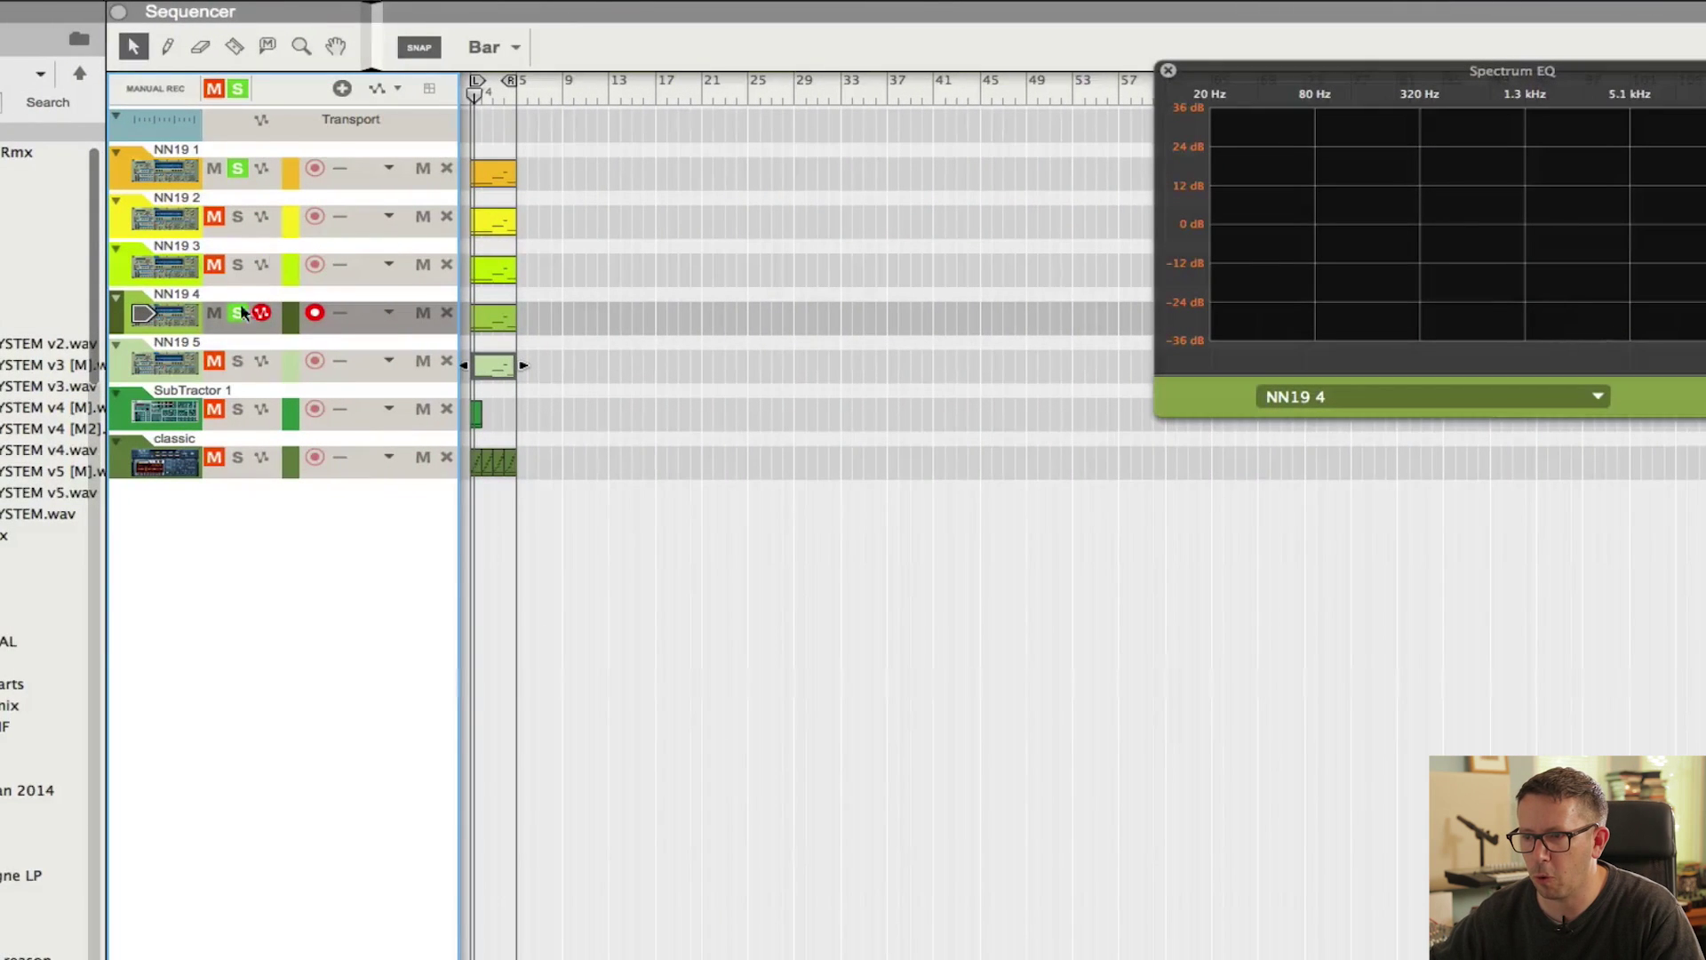
Solo only the NN19 5 track, releasing the solo on NN19 1 and NN19 4.
left_click(215, 361)
left_click(238, 361)
left_click(238, 313)
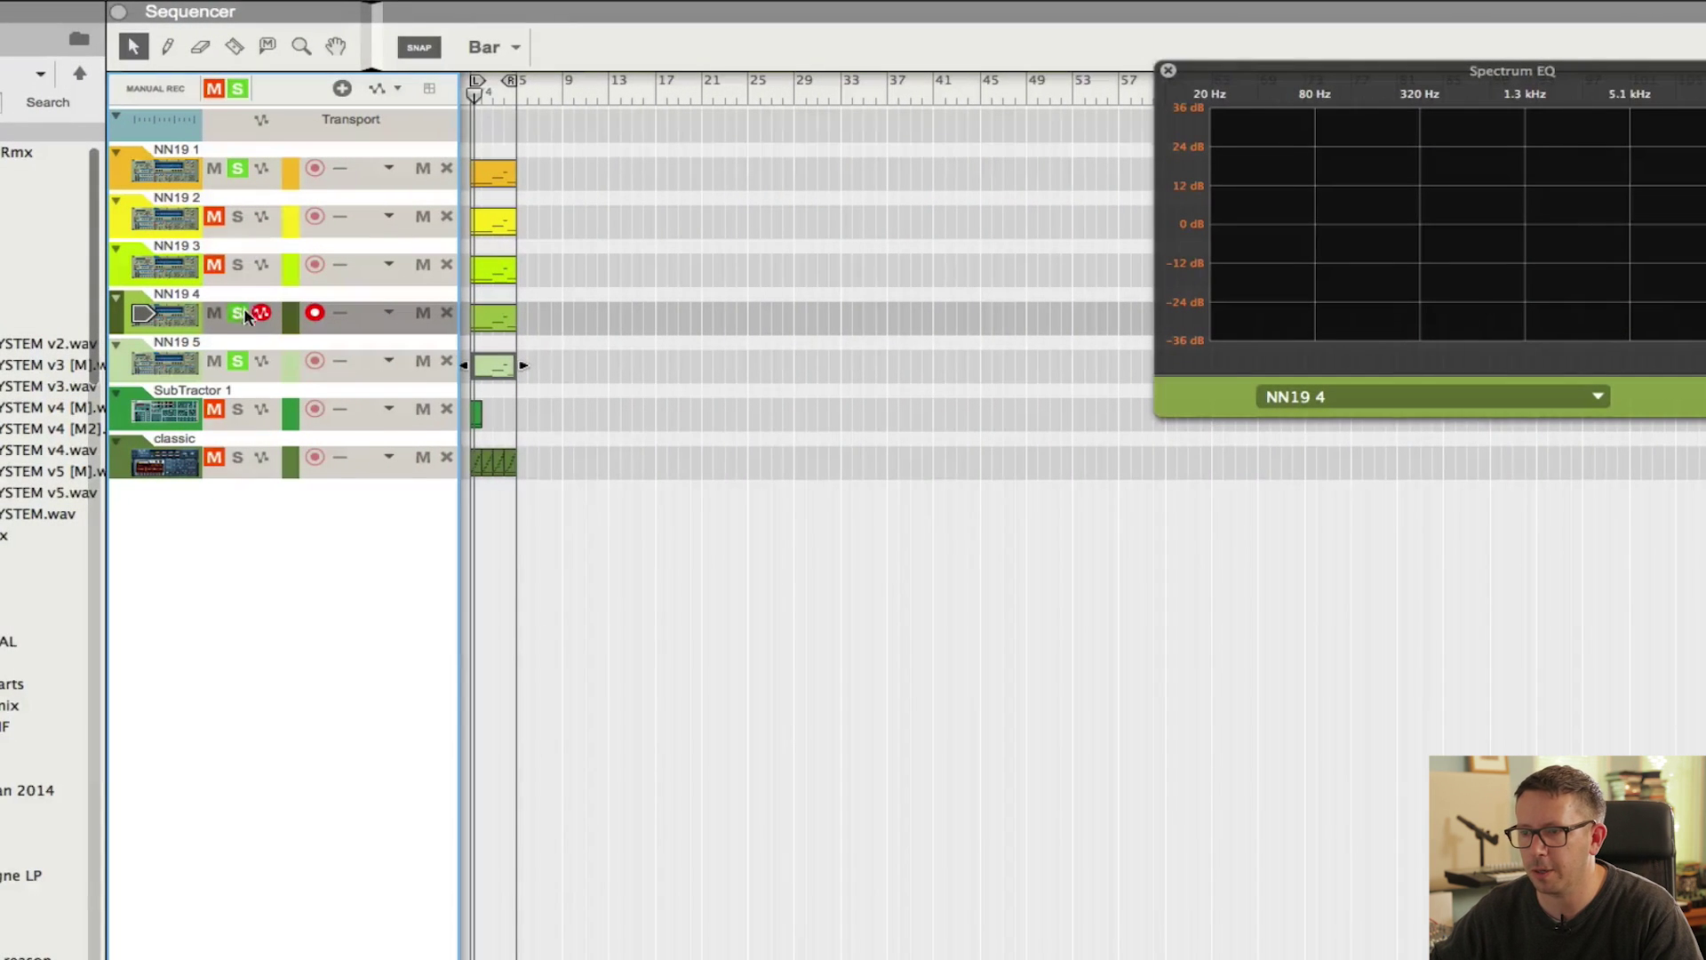
left_click(240, 182)
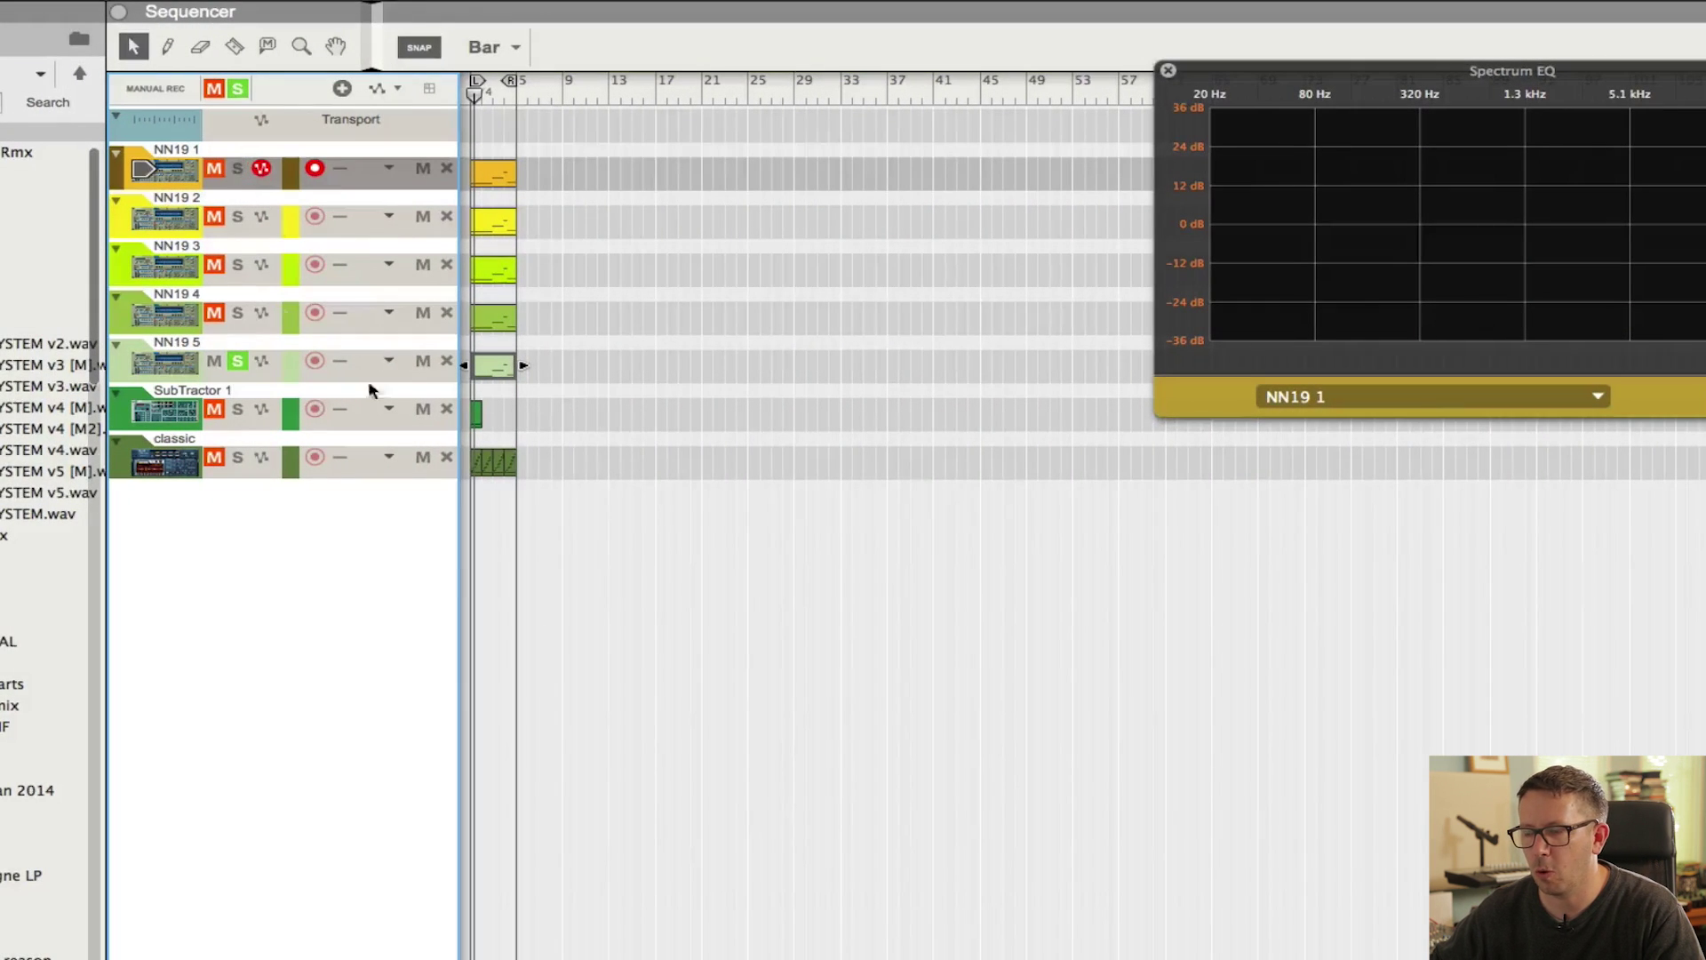
left_click(514, 92)
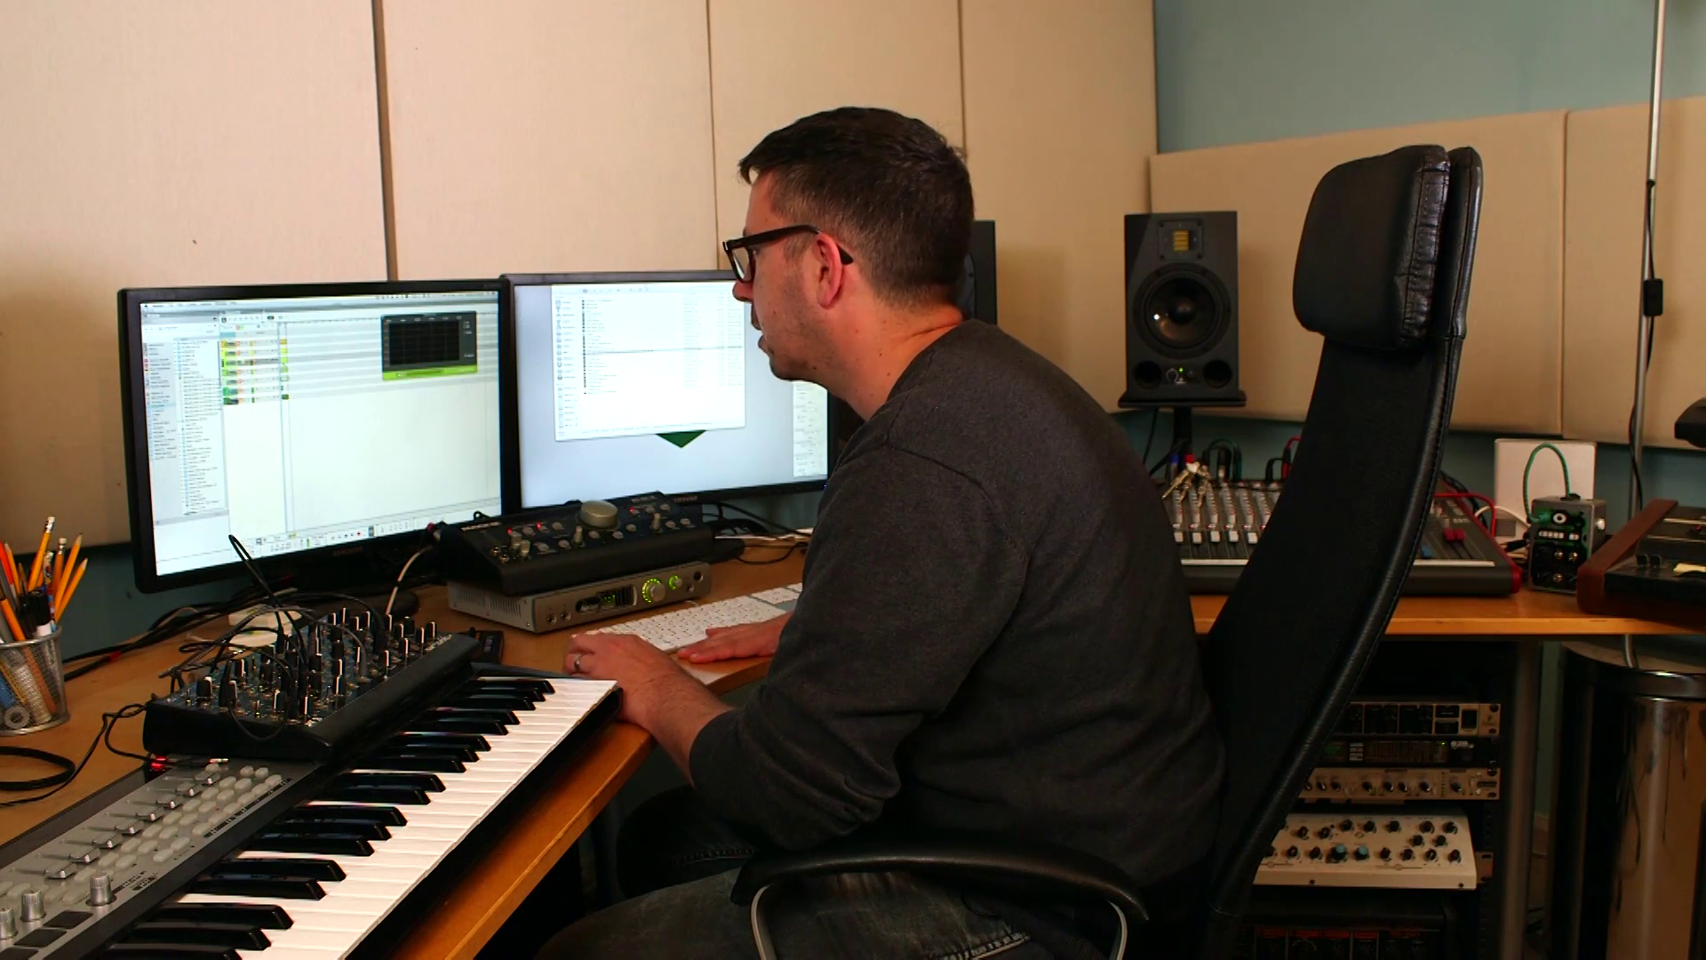
key("F6")
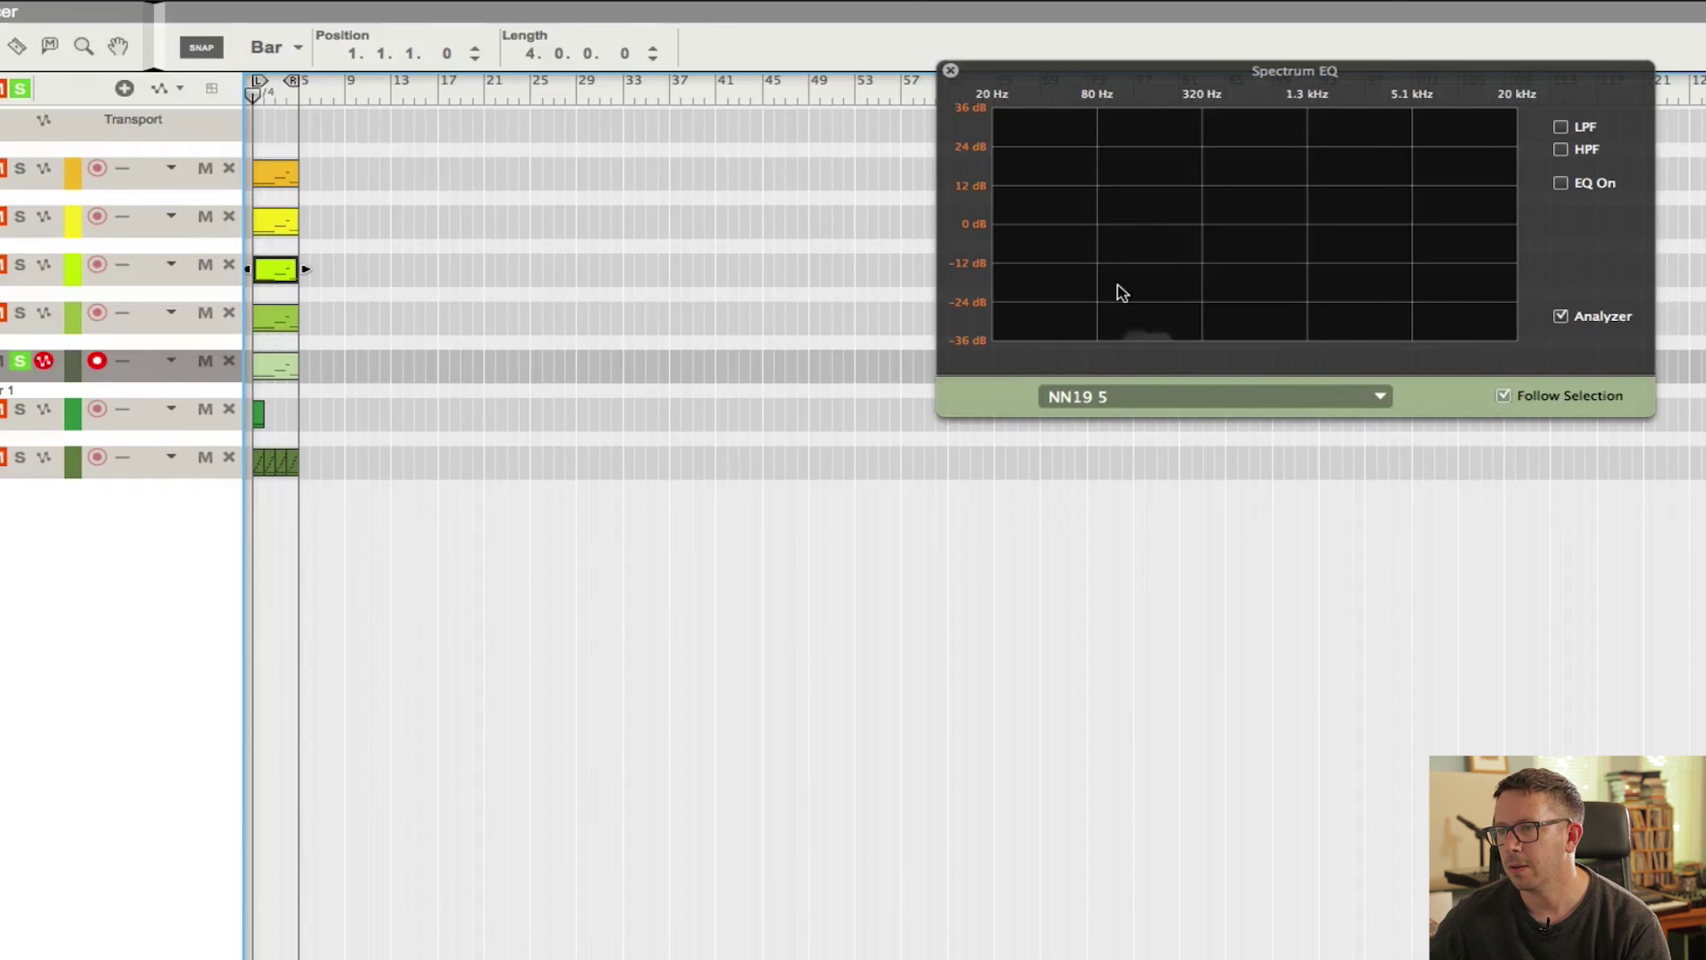
key("space")
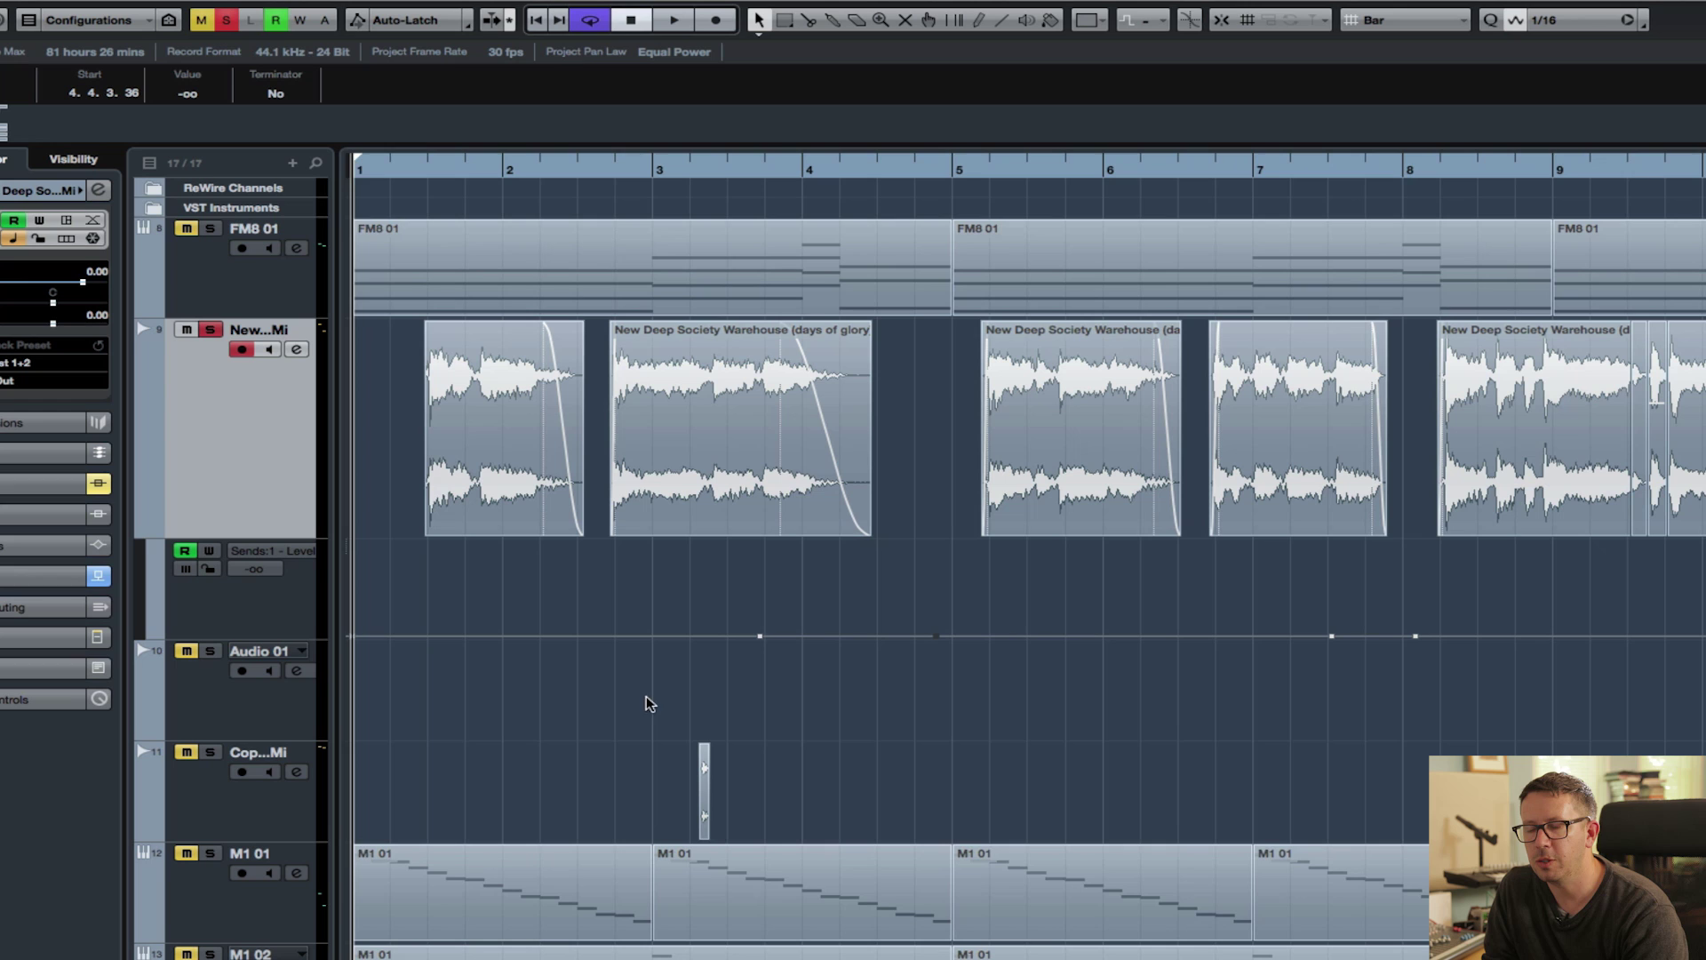
Play the soloed New Deep Society Warehouse audio track in the Cubase project.
key("space")
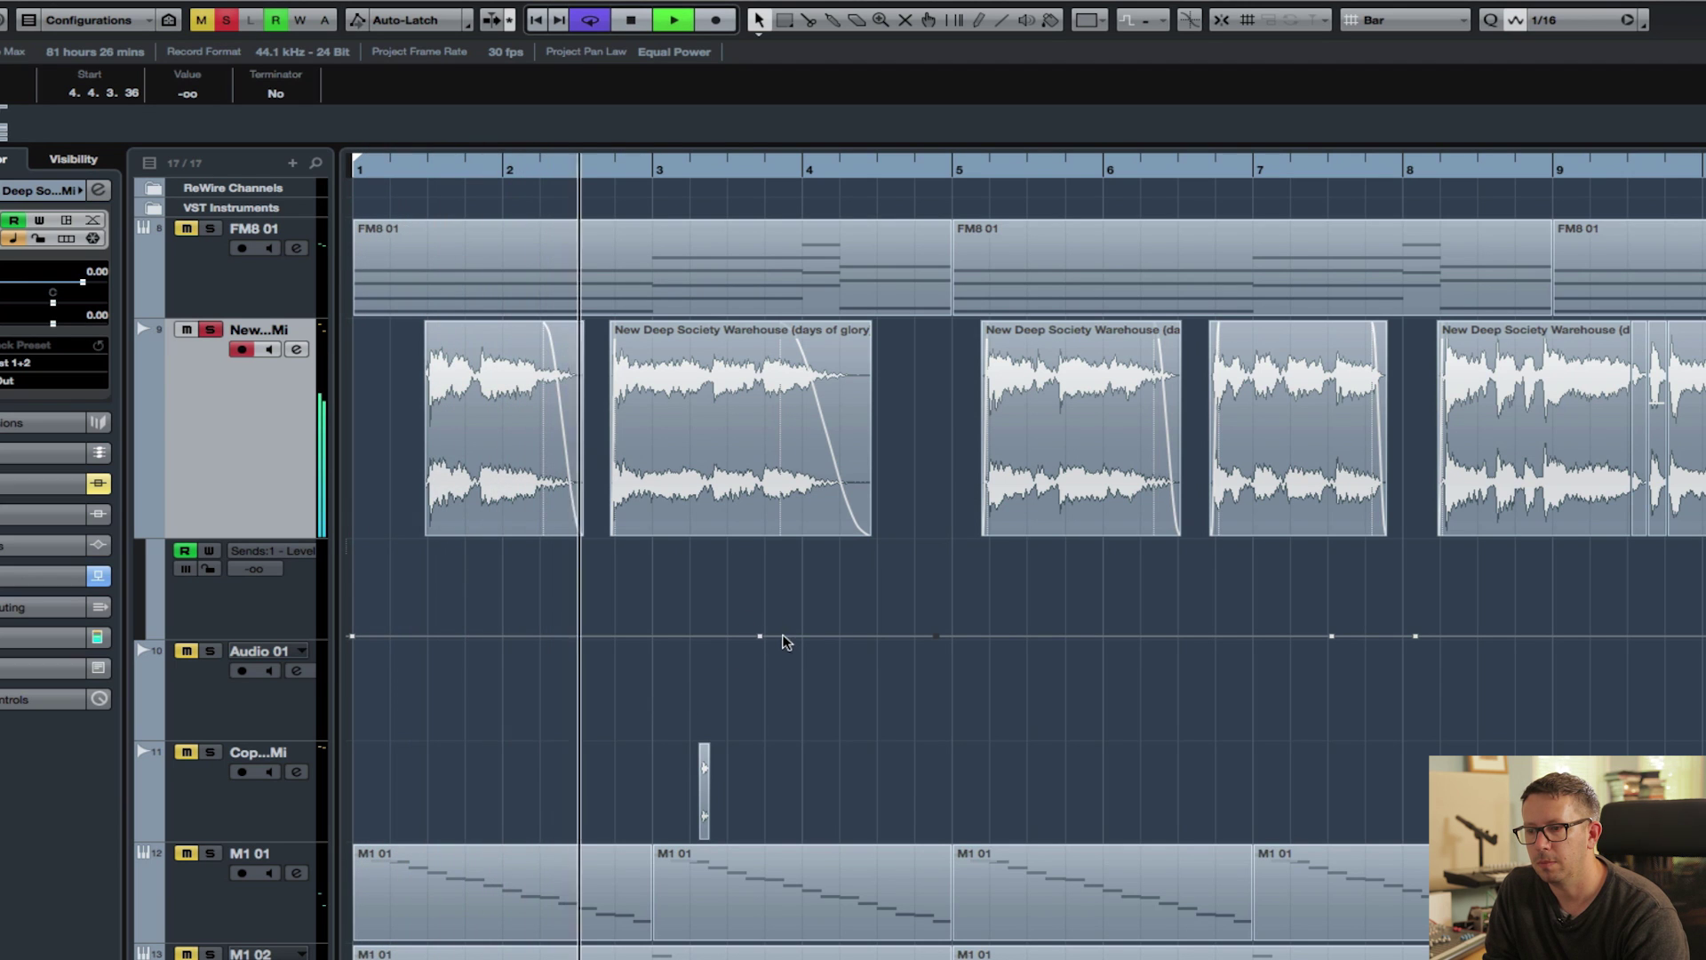
Raise send-level automation peaks to -6.40 at 3.4.1.38 and 7.3.1.103 on the New Deep Society Warehouse track.
left_click(765, 599)
left_click_drag(764, 600, 770, 587)
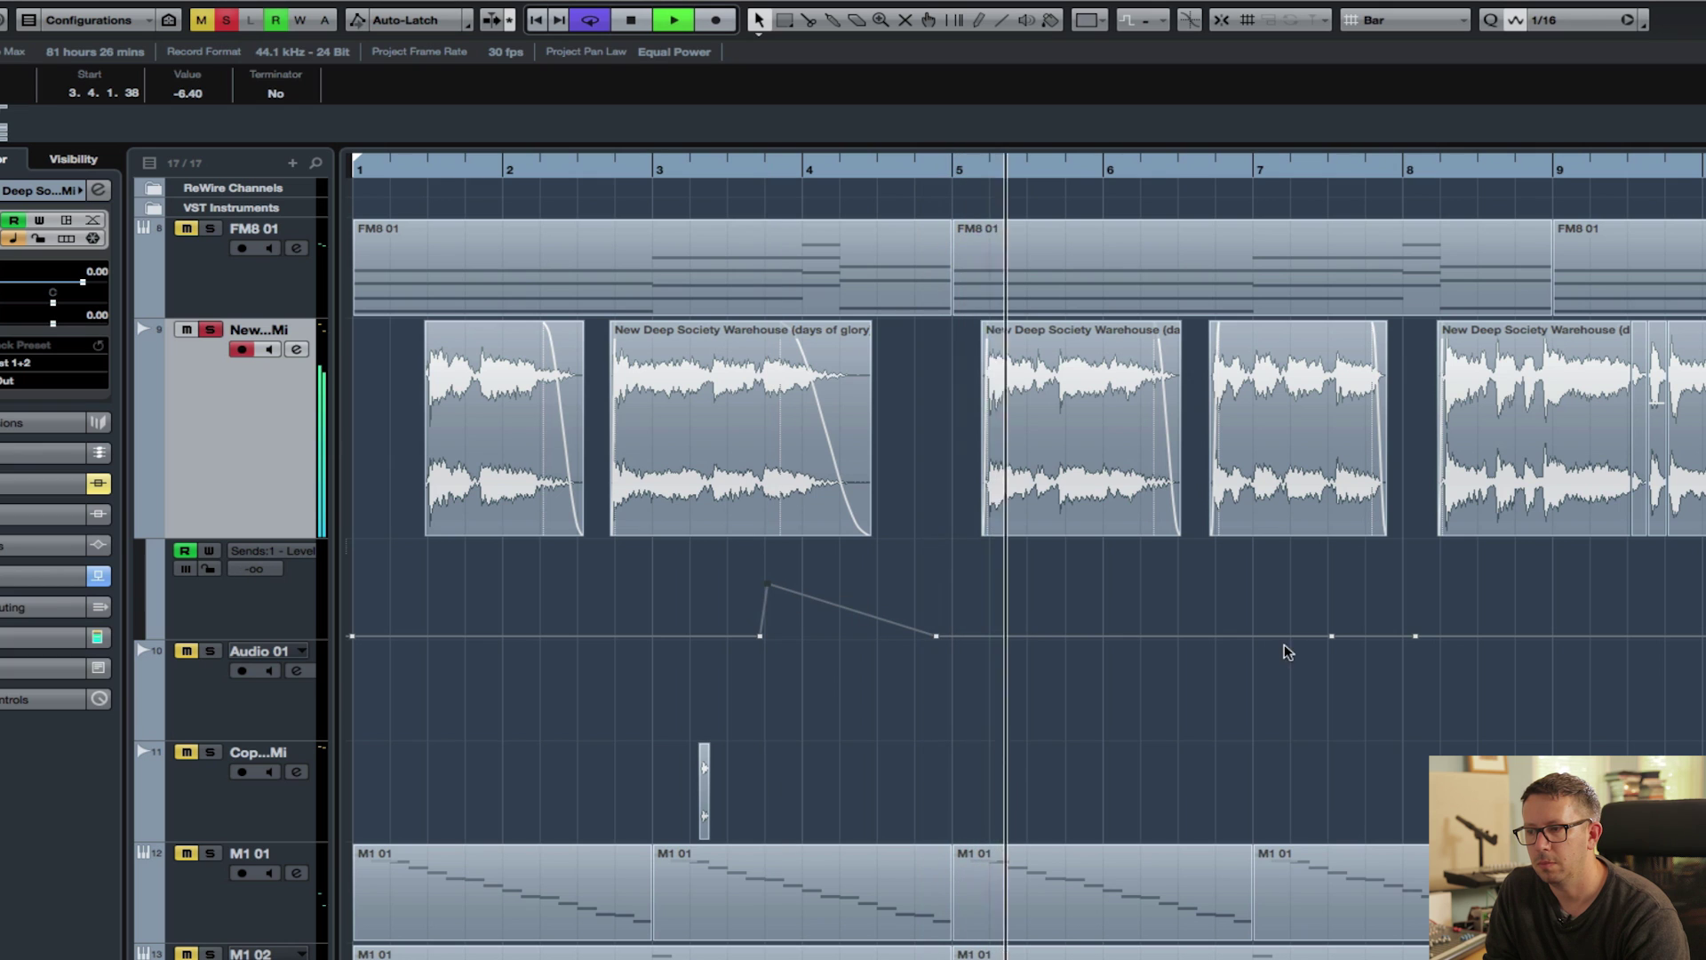
left_click_drag(1333, 601, 1335, 588)
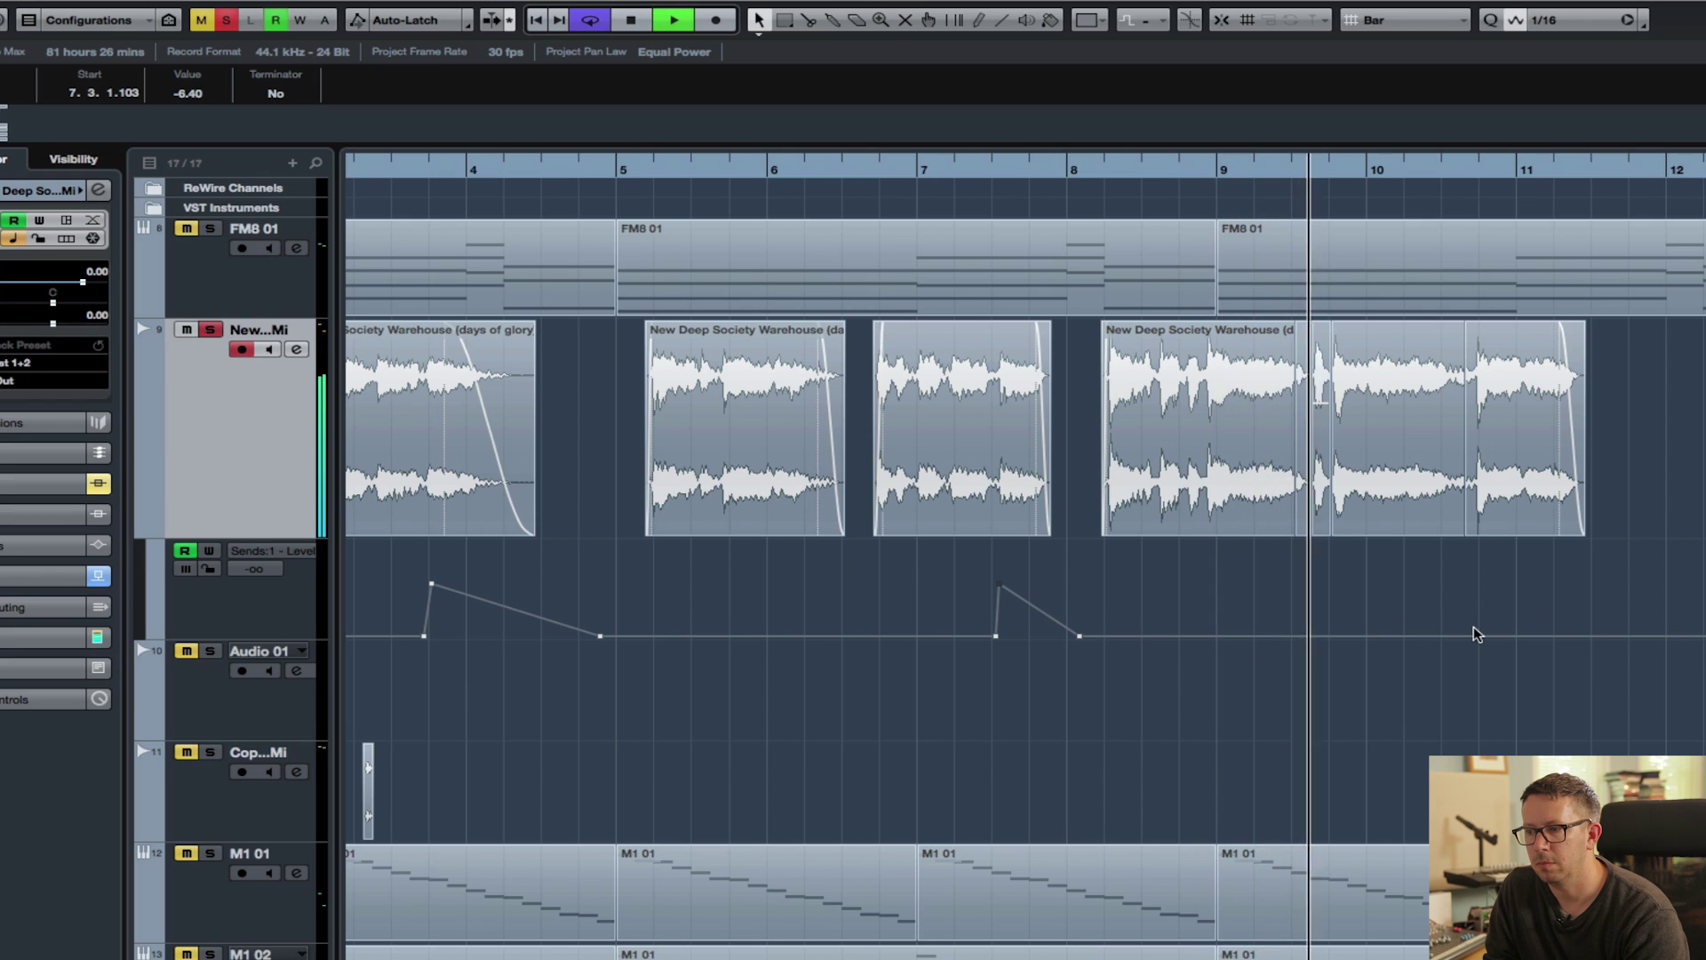
Add a third send-level automation peak at bar 11, with a point at -17.5 at 11.3.1.26 before it falls off.
left_click_drag(1498, 636, 1520, 642)
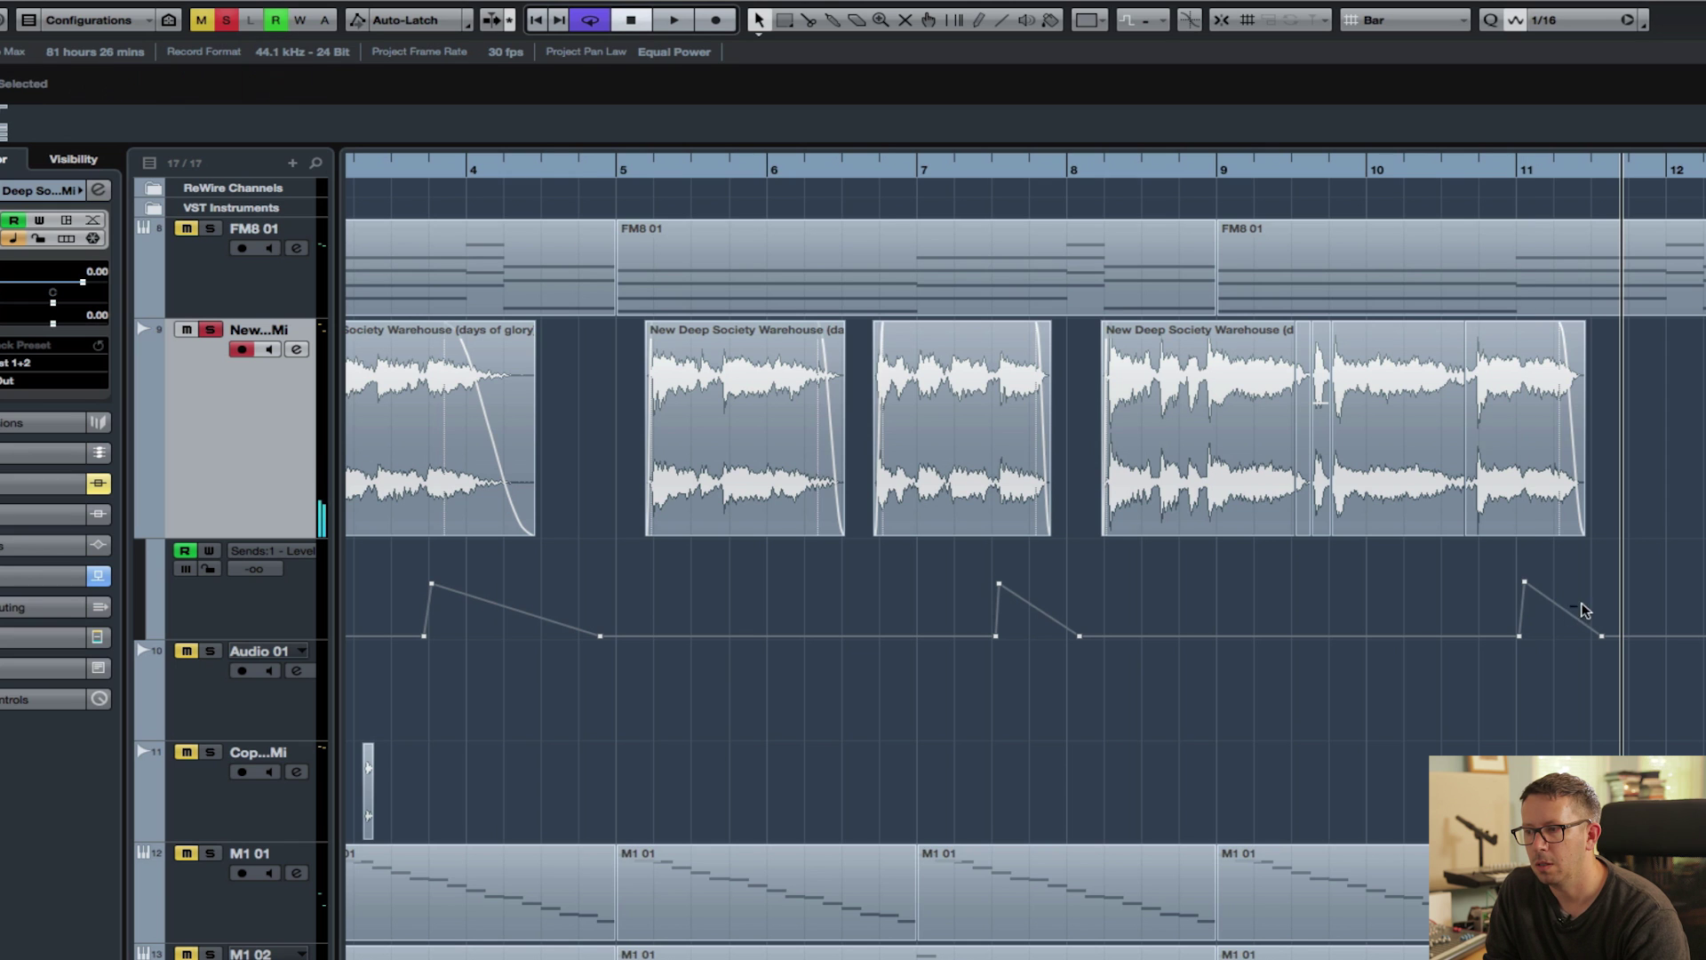
left_click_drag(1578, 612, 1602, 634)
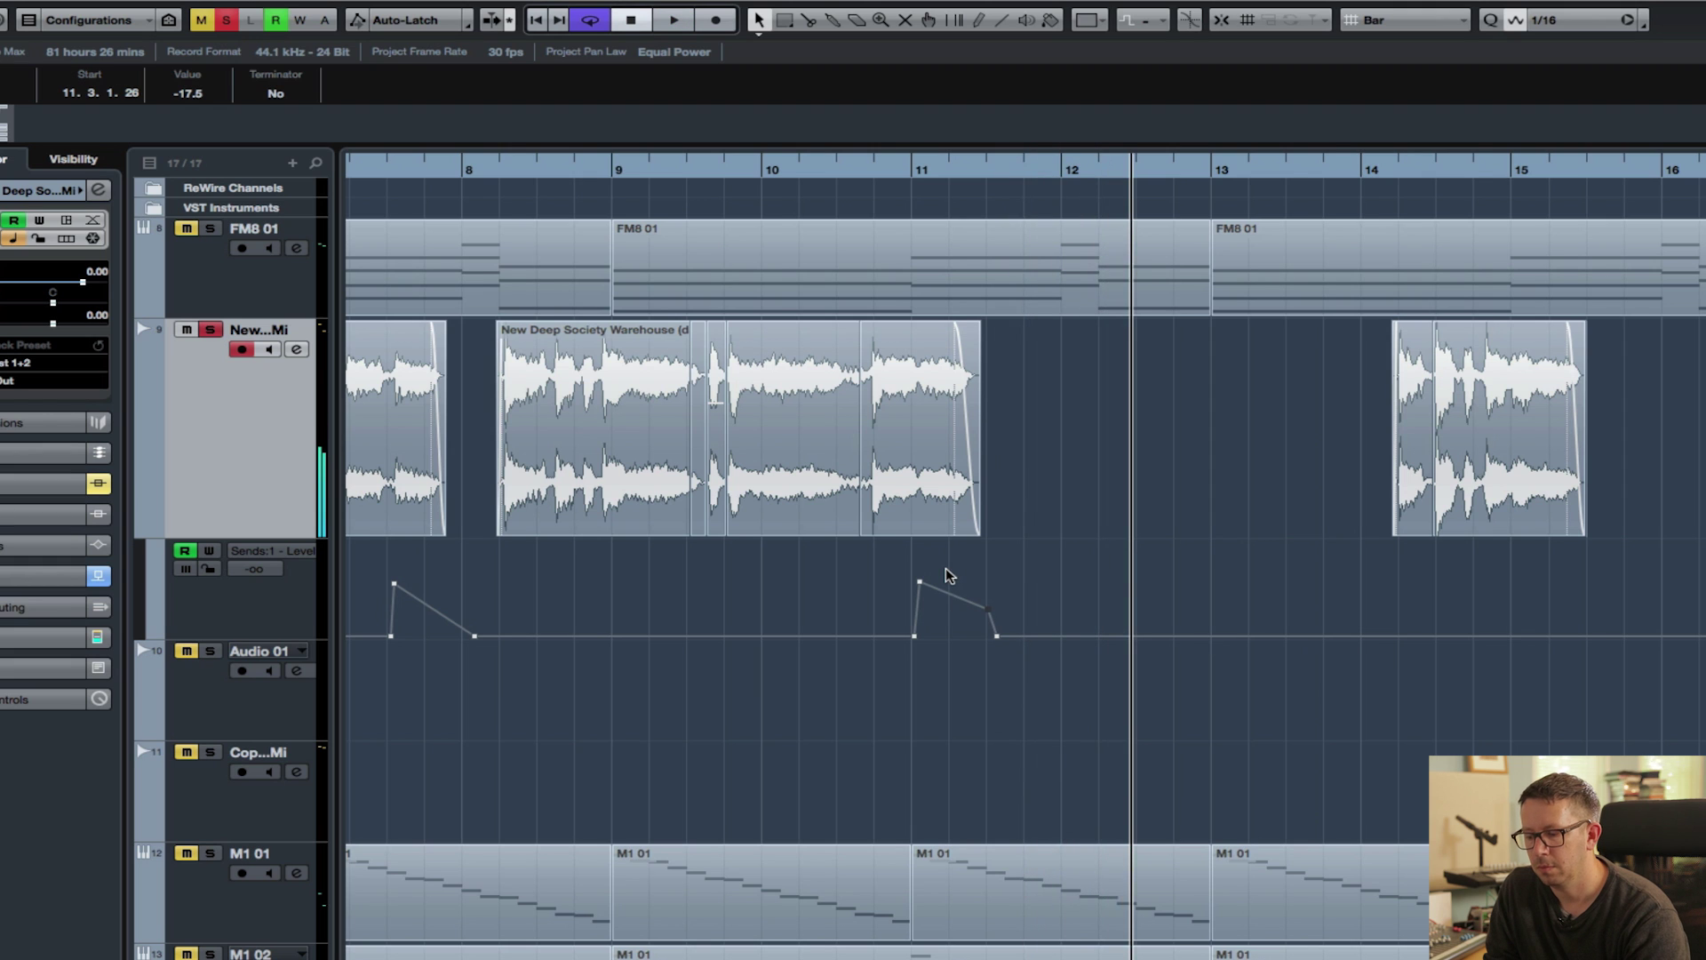
Shift the start of the bar 11 send peak to 11.1.2.11 and play back that passage.
key("space")
key("h")
key("h")
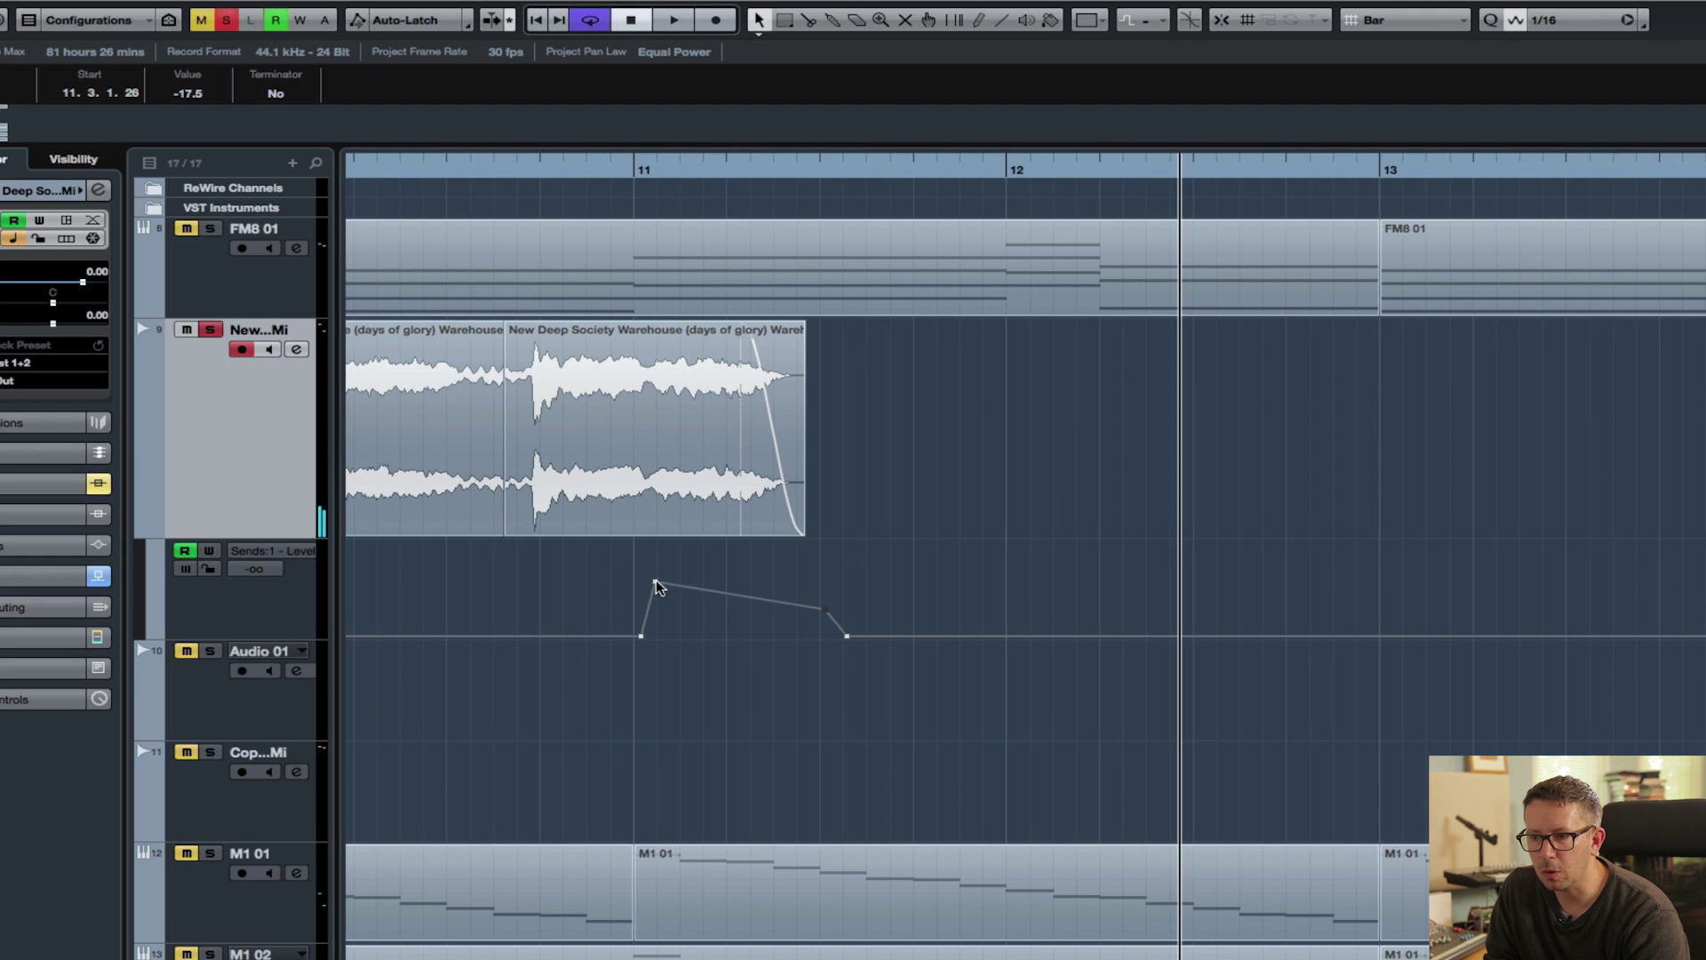
left_click_drag(662, 583, 658, 639)
left_click(455, 167)
key("space")
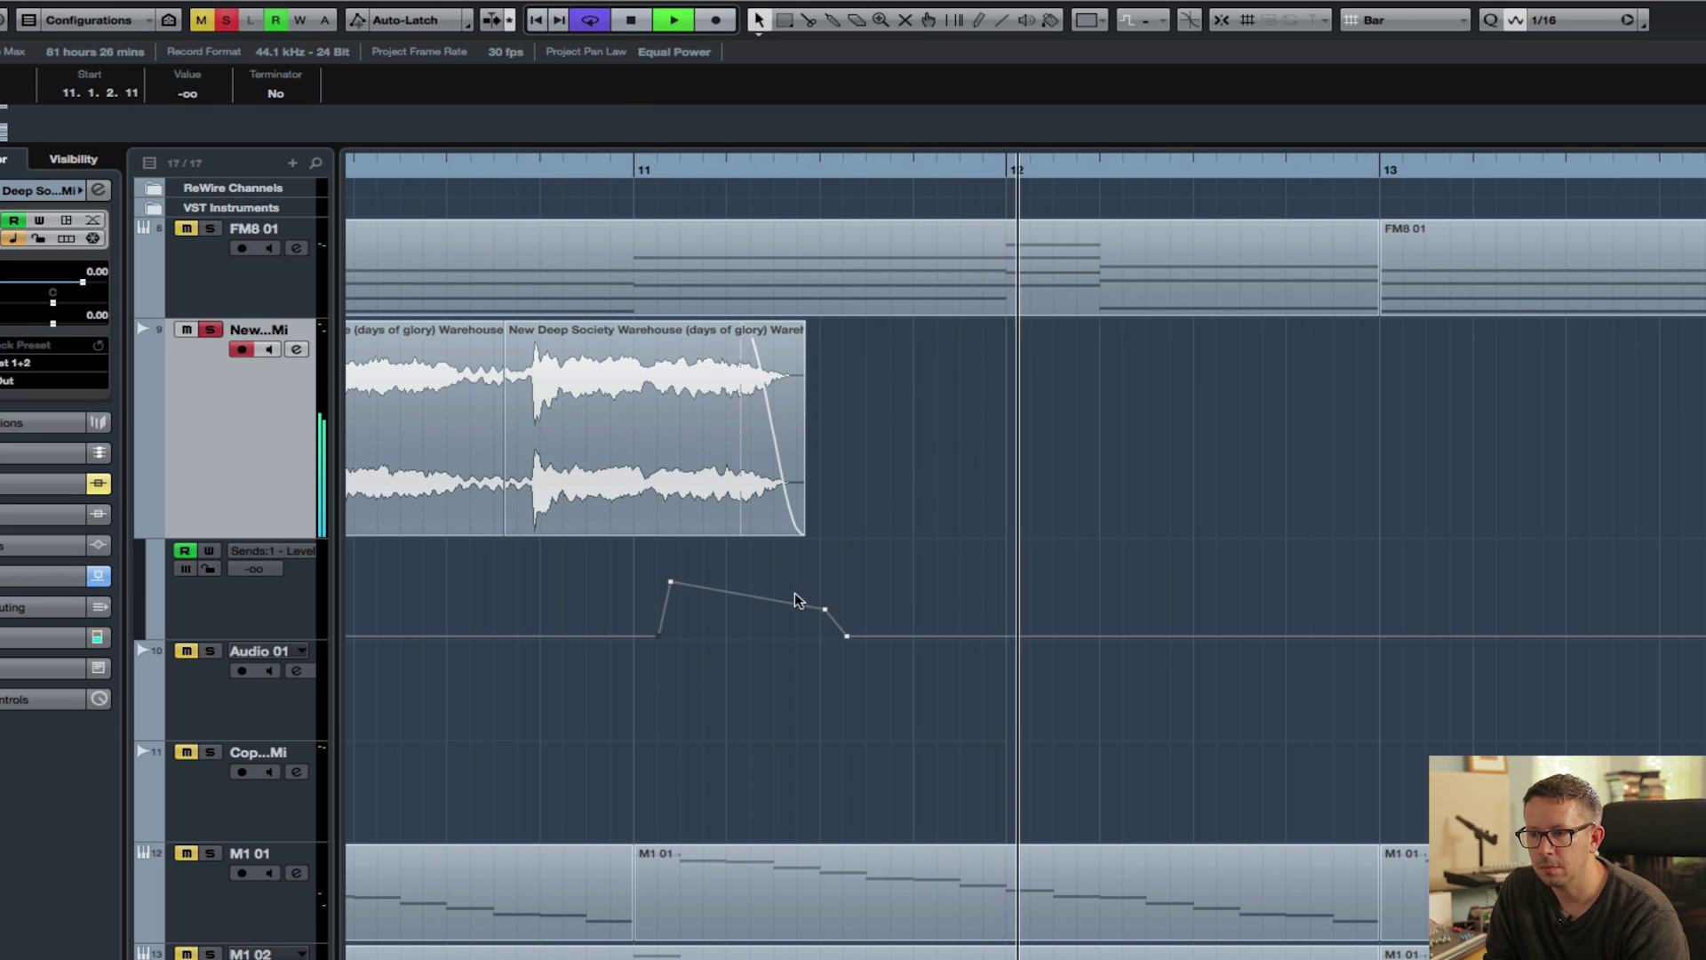
Move the trailing point of the bar 11 send peak to -6.73 at 11.2.4.119 and replay the passage.
left_click_drag(826, 610, 818, 585)
key("space")
left_click(512, 169)
key("space")
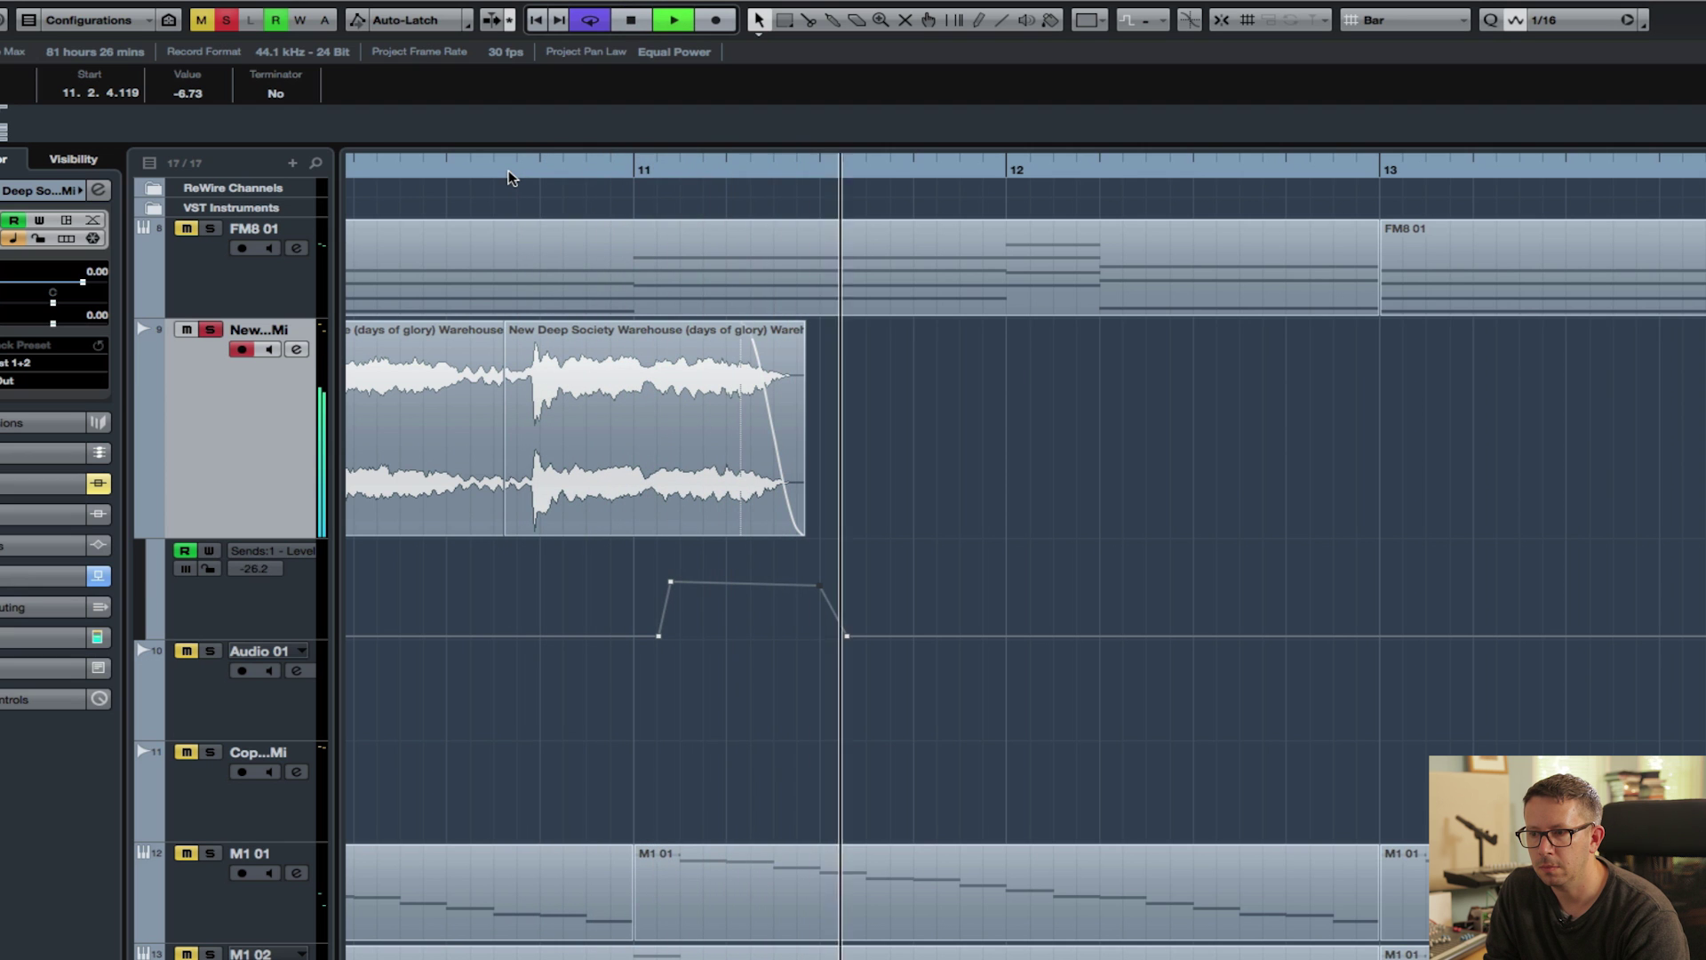
Add a send-level ramp under the last vocal clip, rising from just after bar 15 to -1.85 at 15.2.4.28, and play it back.
key("g")
key("g")
key("g")
key("g")
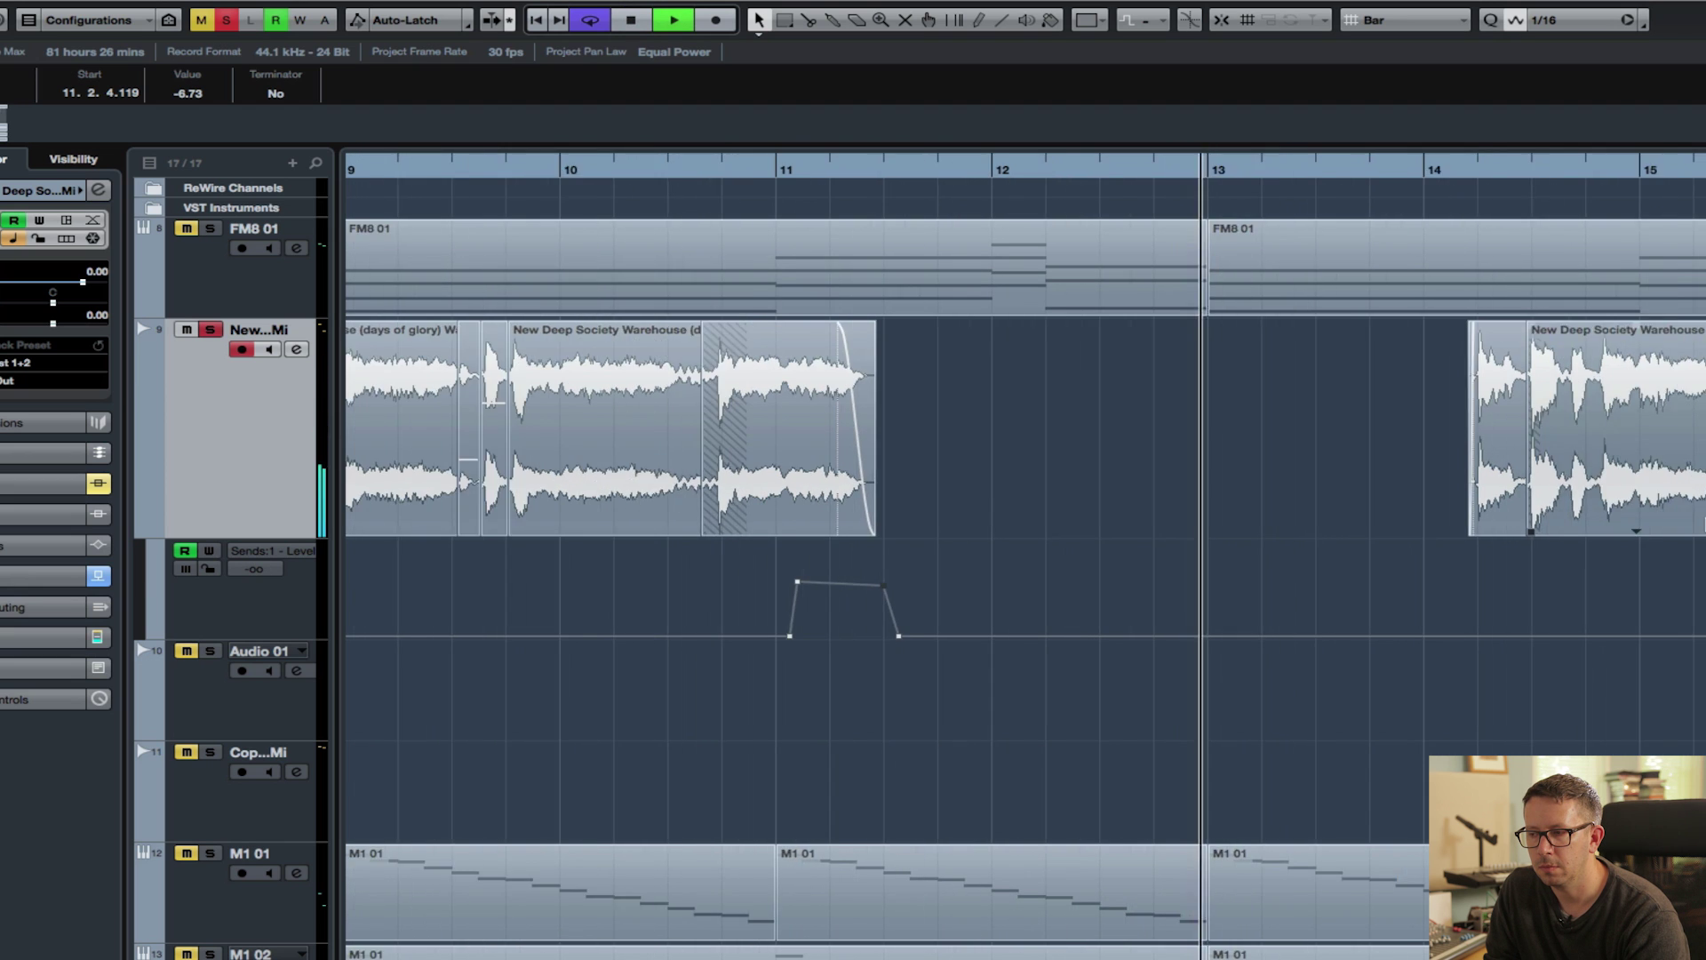
key("g")
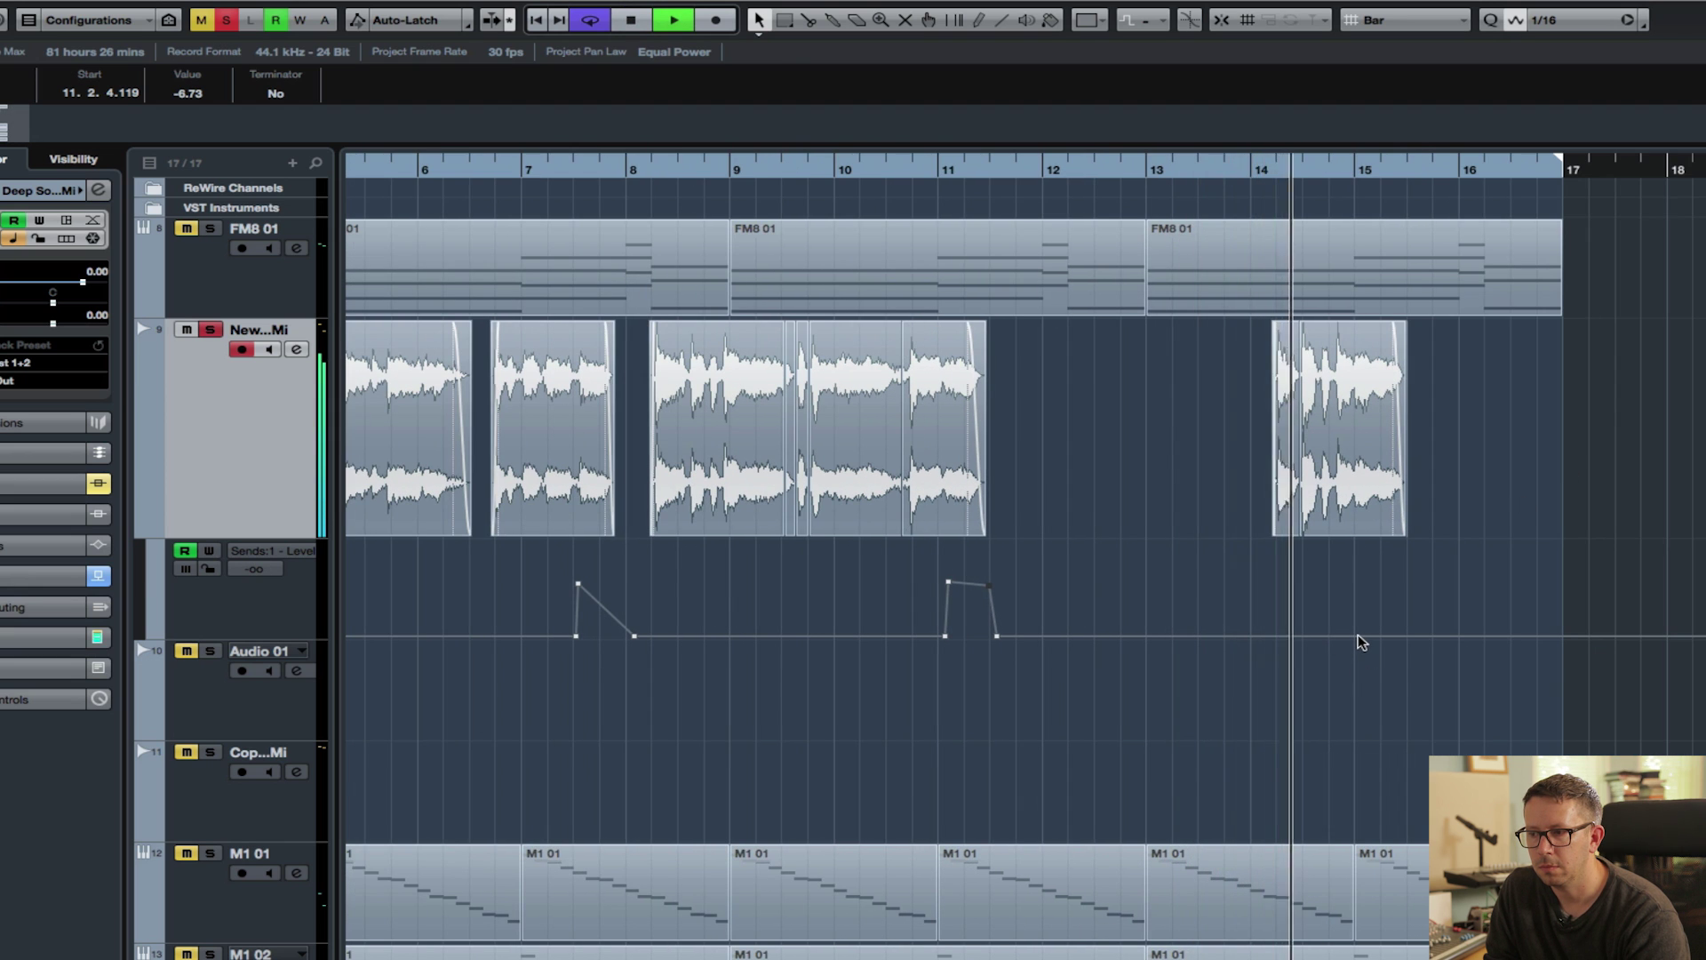
key("space")
left_click(1333, 636)
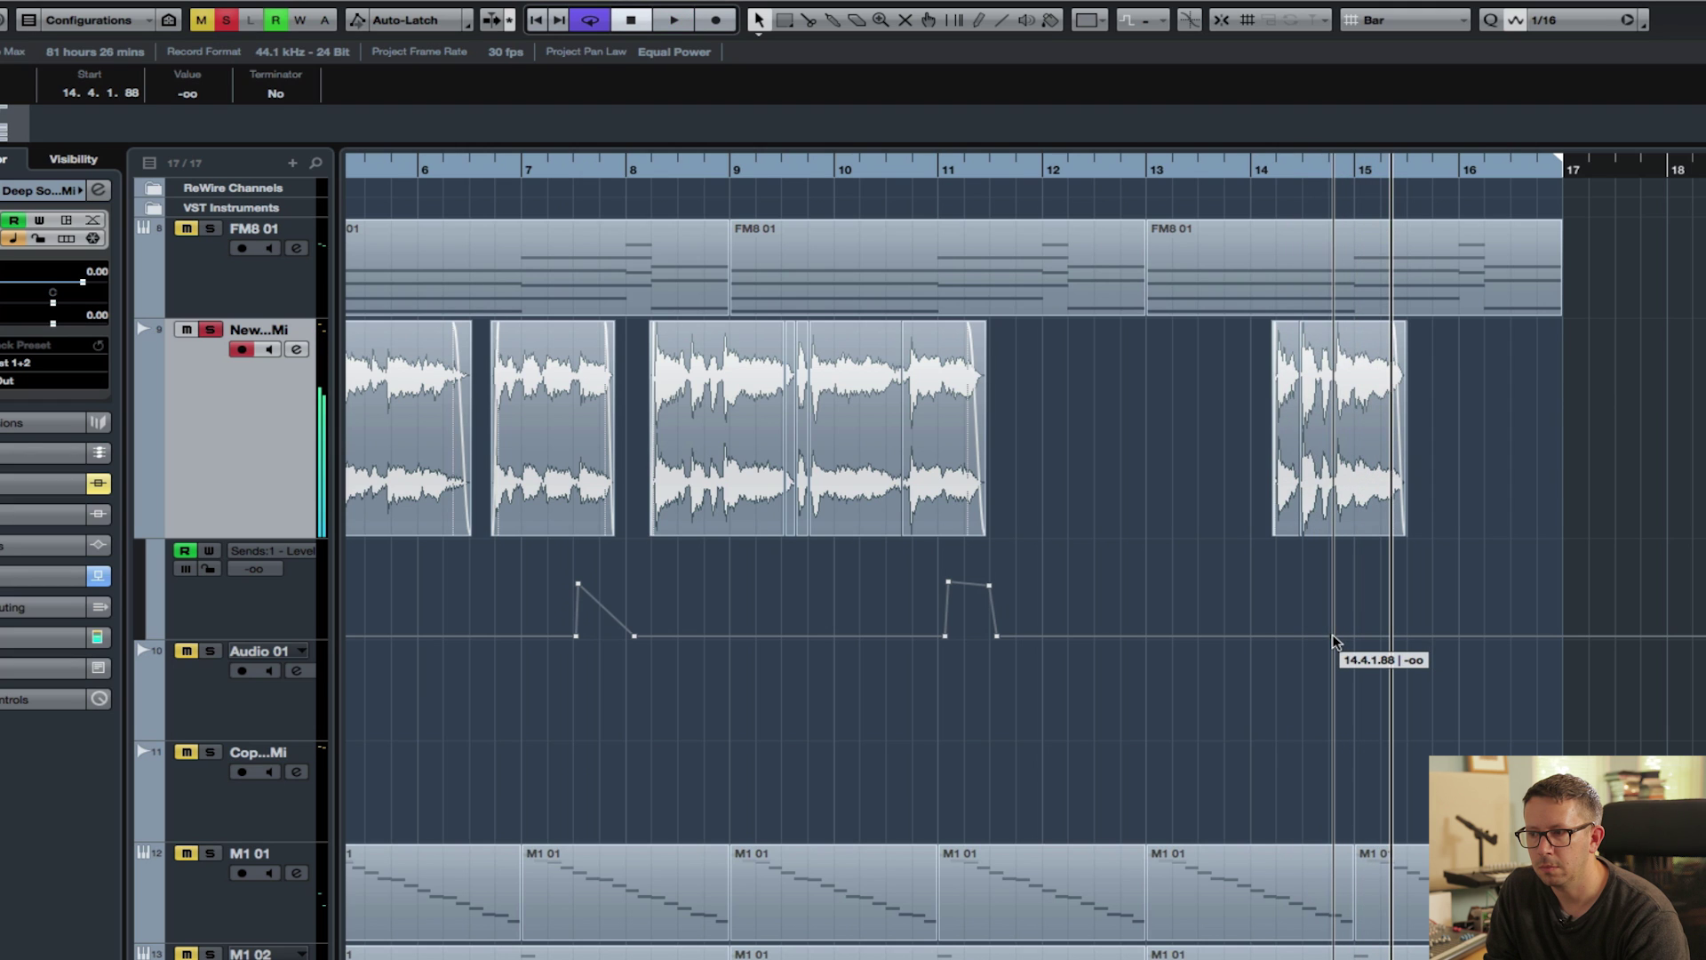
left_click_drag(1341, 635, 1368, 637)
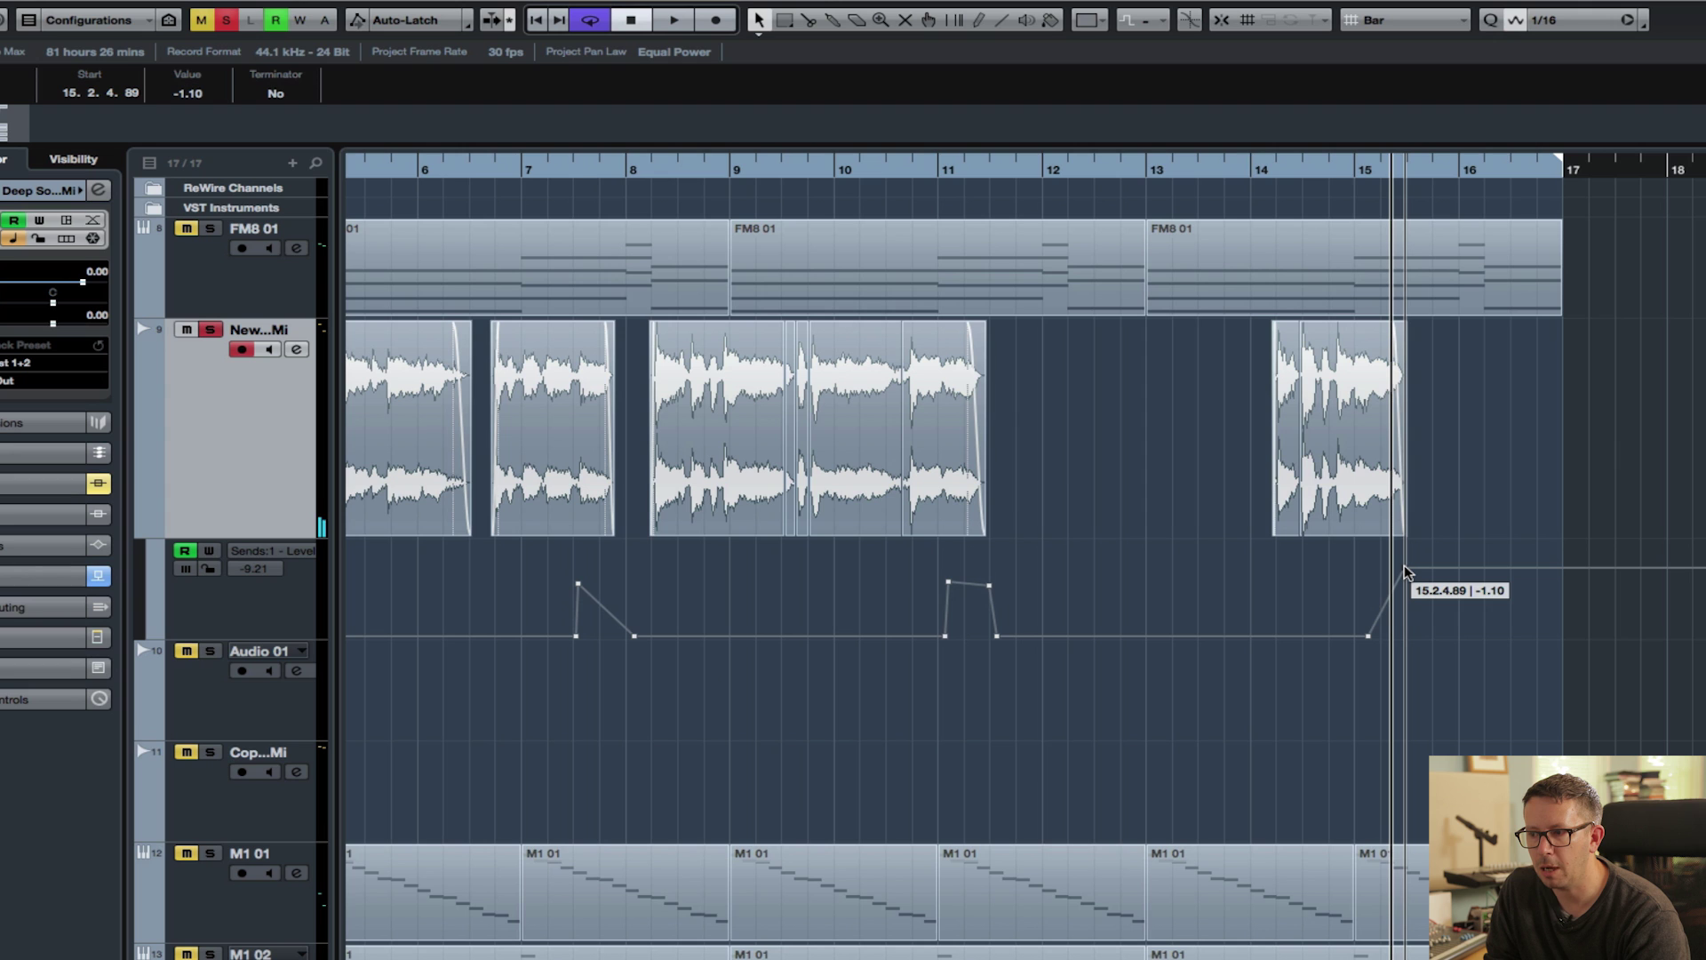
left_click_drag(1401, 570, 1401, 574)
left_click(1264, 171)
key("space")
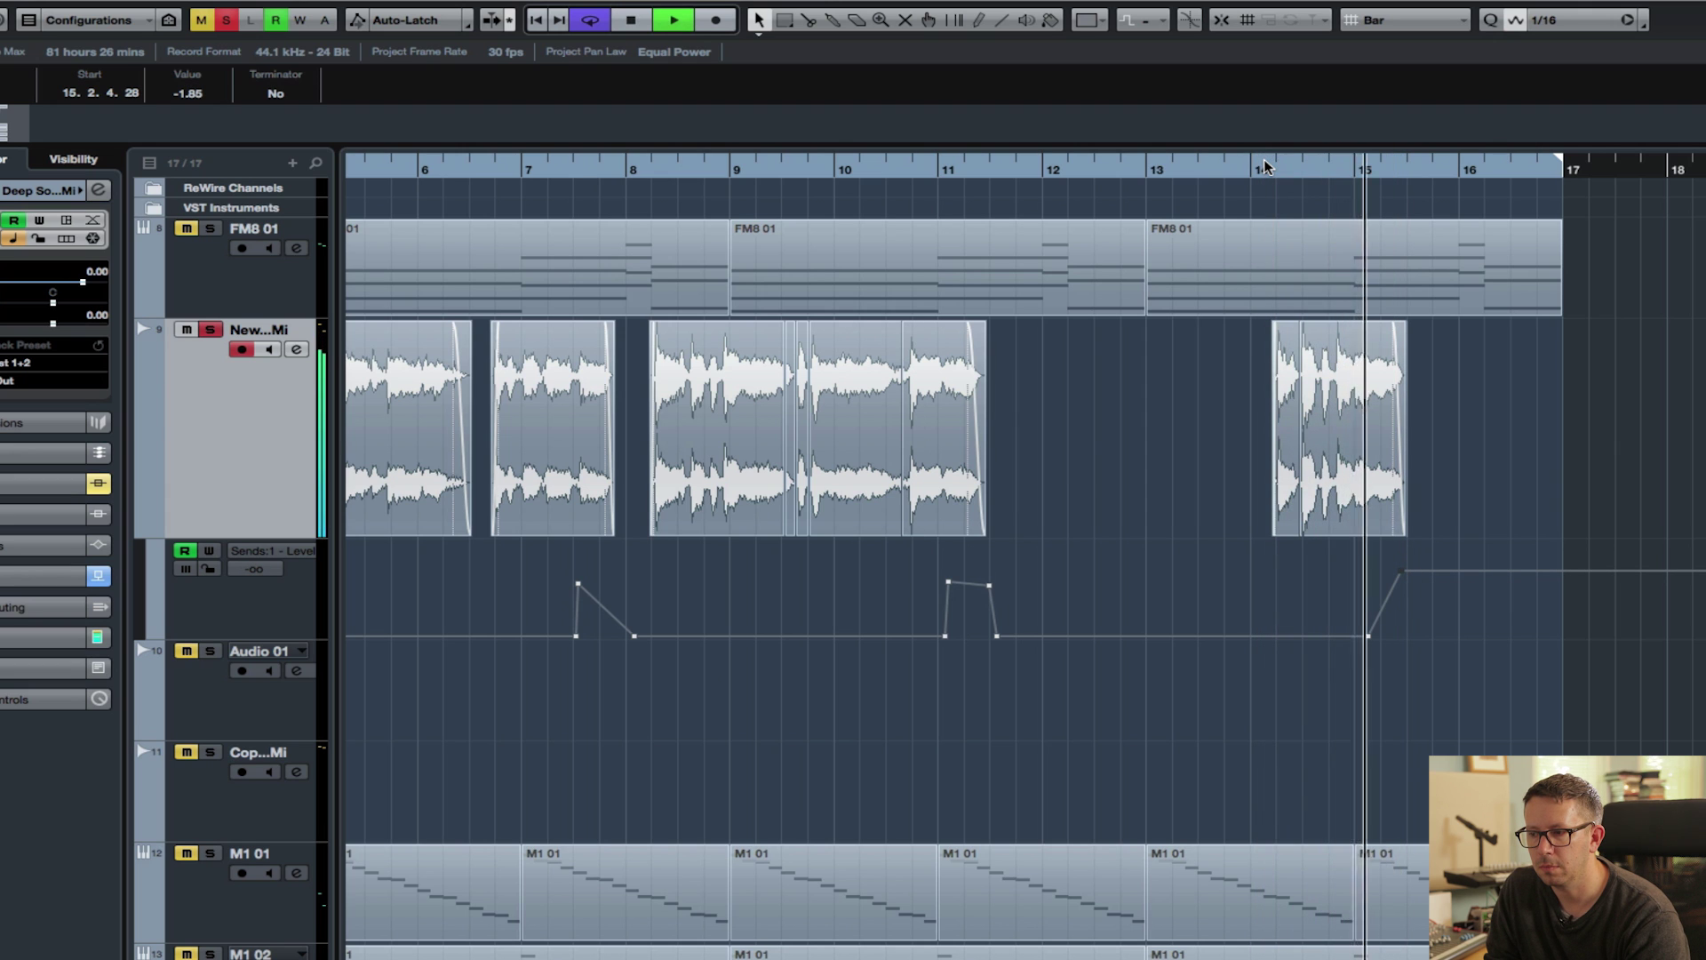
Move the upper point of the last send ramp to -2.66 at 15.2.2.77 and replay from bar 14.
scroll(1431, 510, "up", 6)
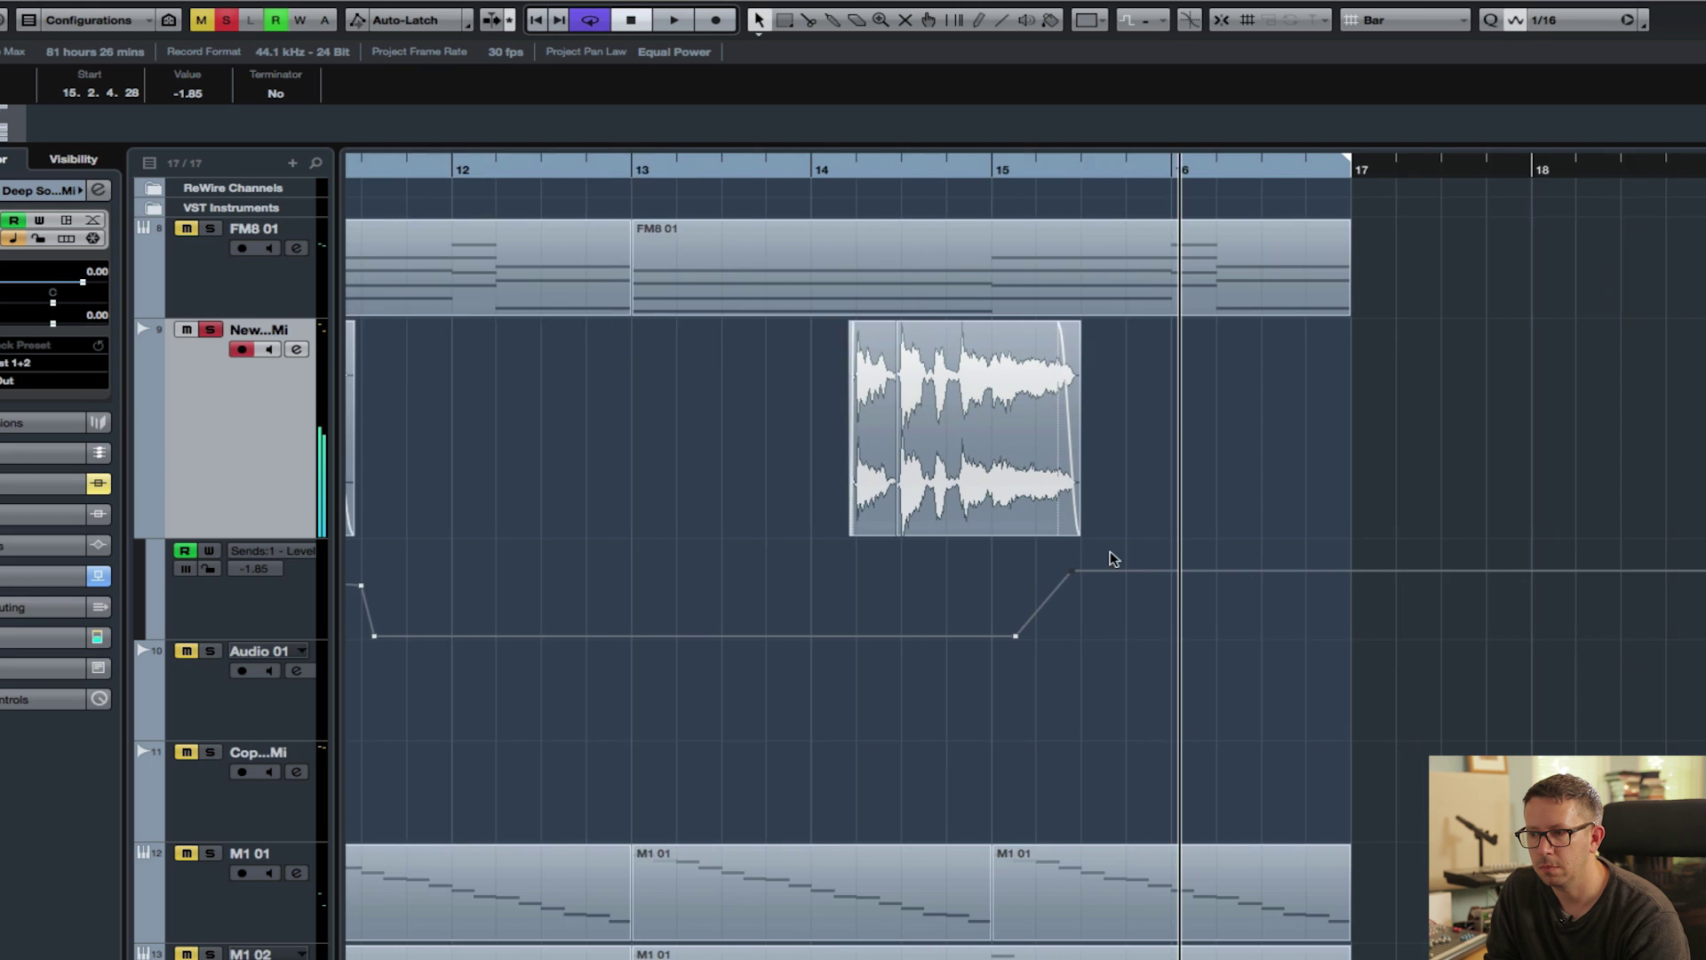
left_click_drag(922, 570, 919, 572)
left_click(450, 170)
key("space")
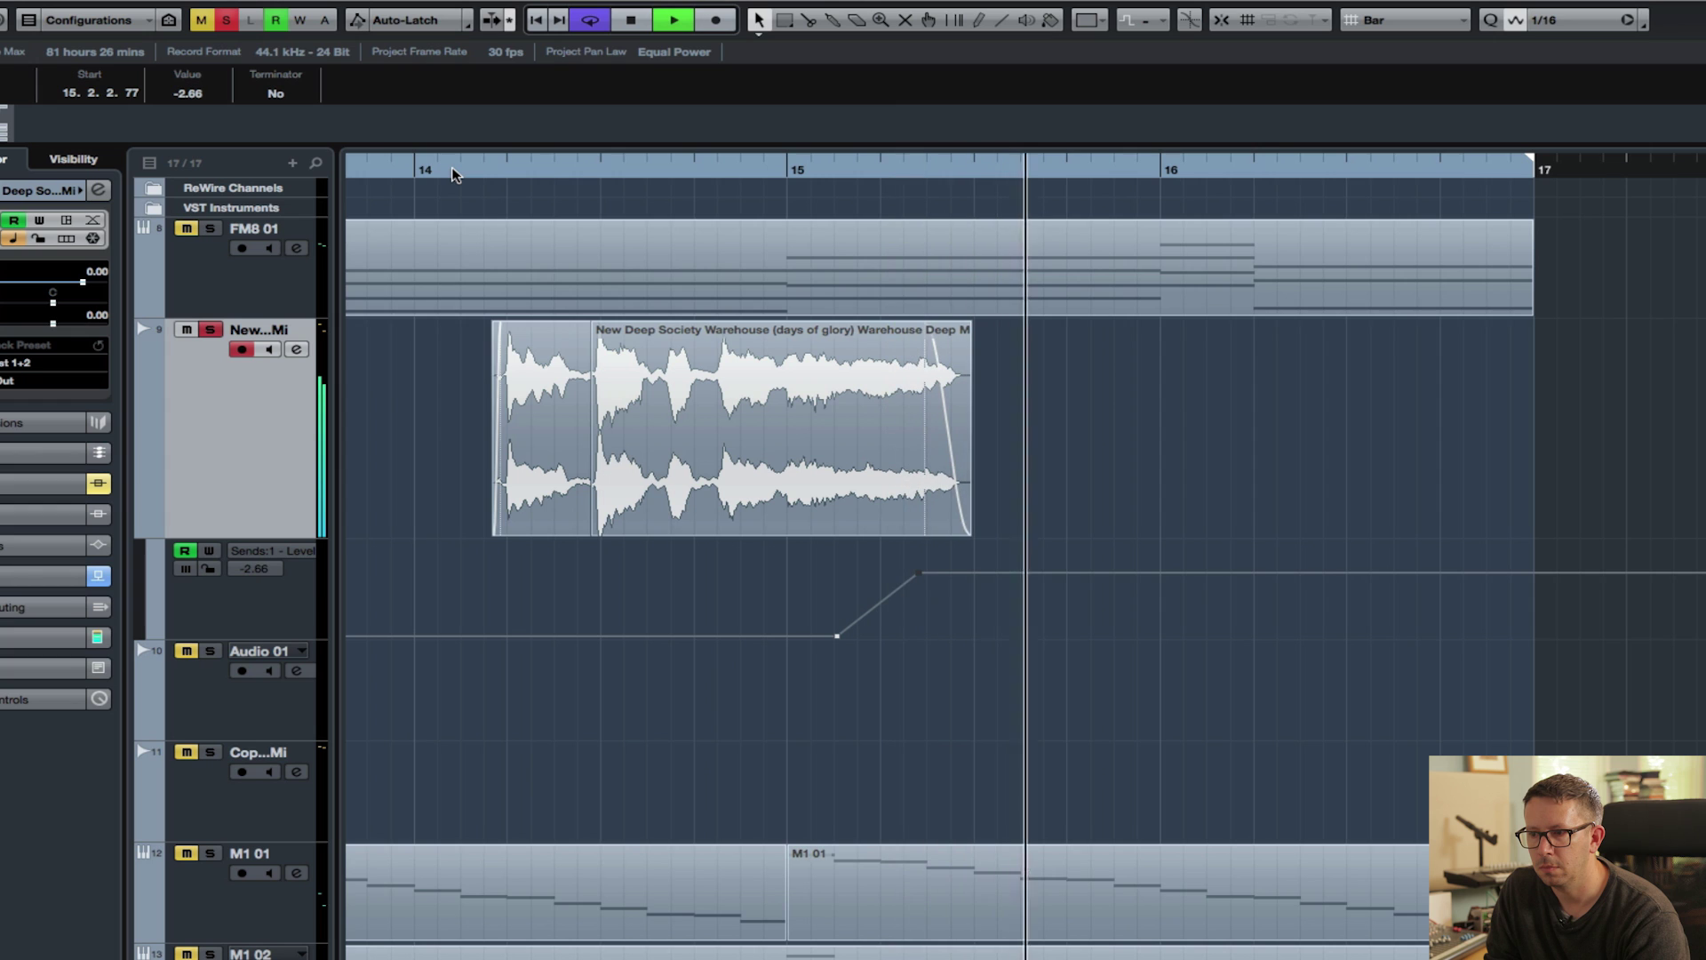
Start the last send ramp just before bar 15, add a point at -5.29 at 15.1.4.0, and stop playback.
left_click_drag(837, 635, 785, 638)
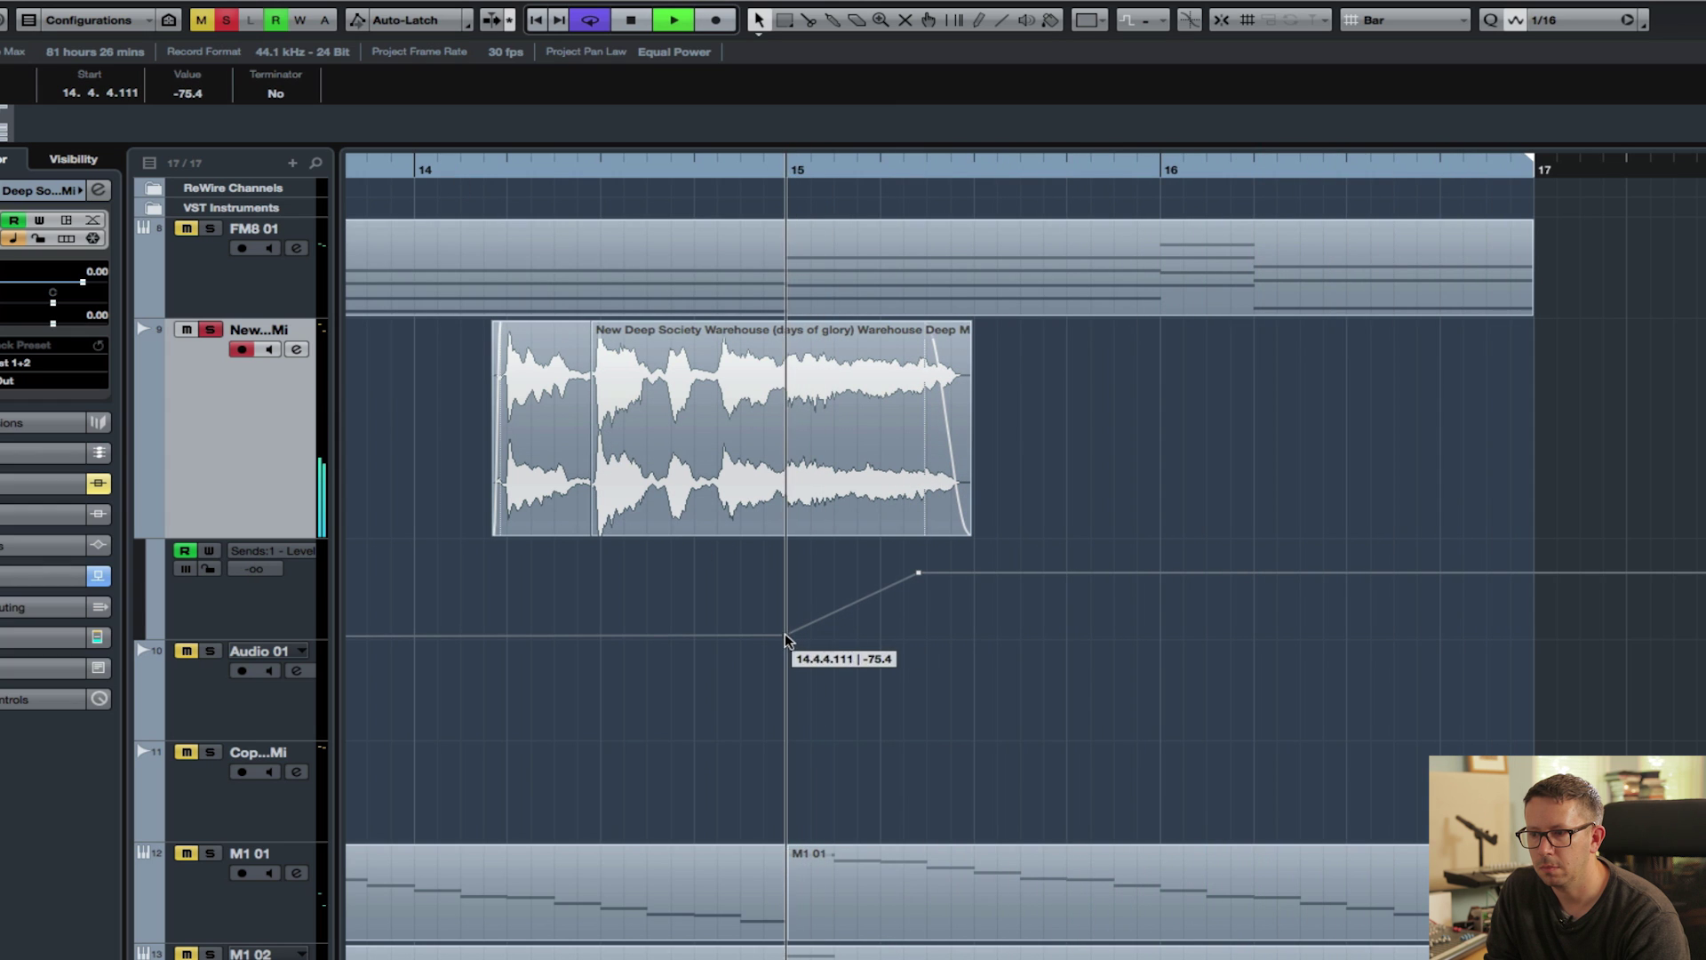
left_click_drag(855, 603, 858, 579)
key("space")
Extend the cycle range to bar 33, beyond the end of the arrangement.
key("g")
key("g")
key("g")
key("g")
key("g")
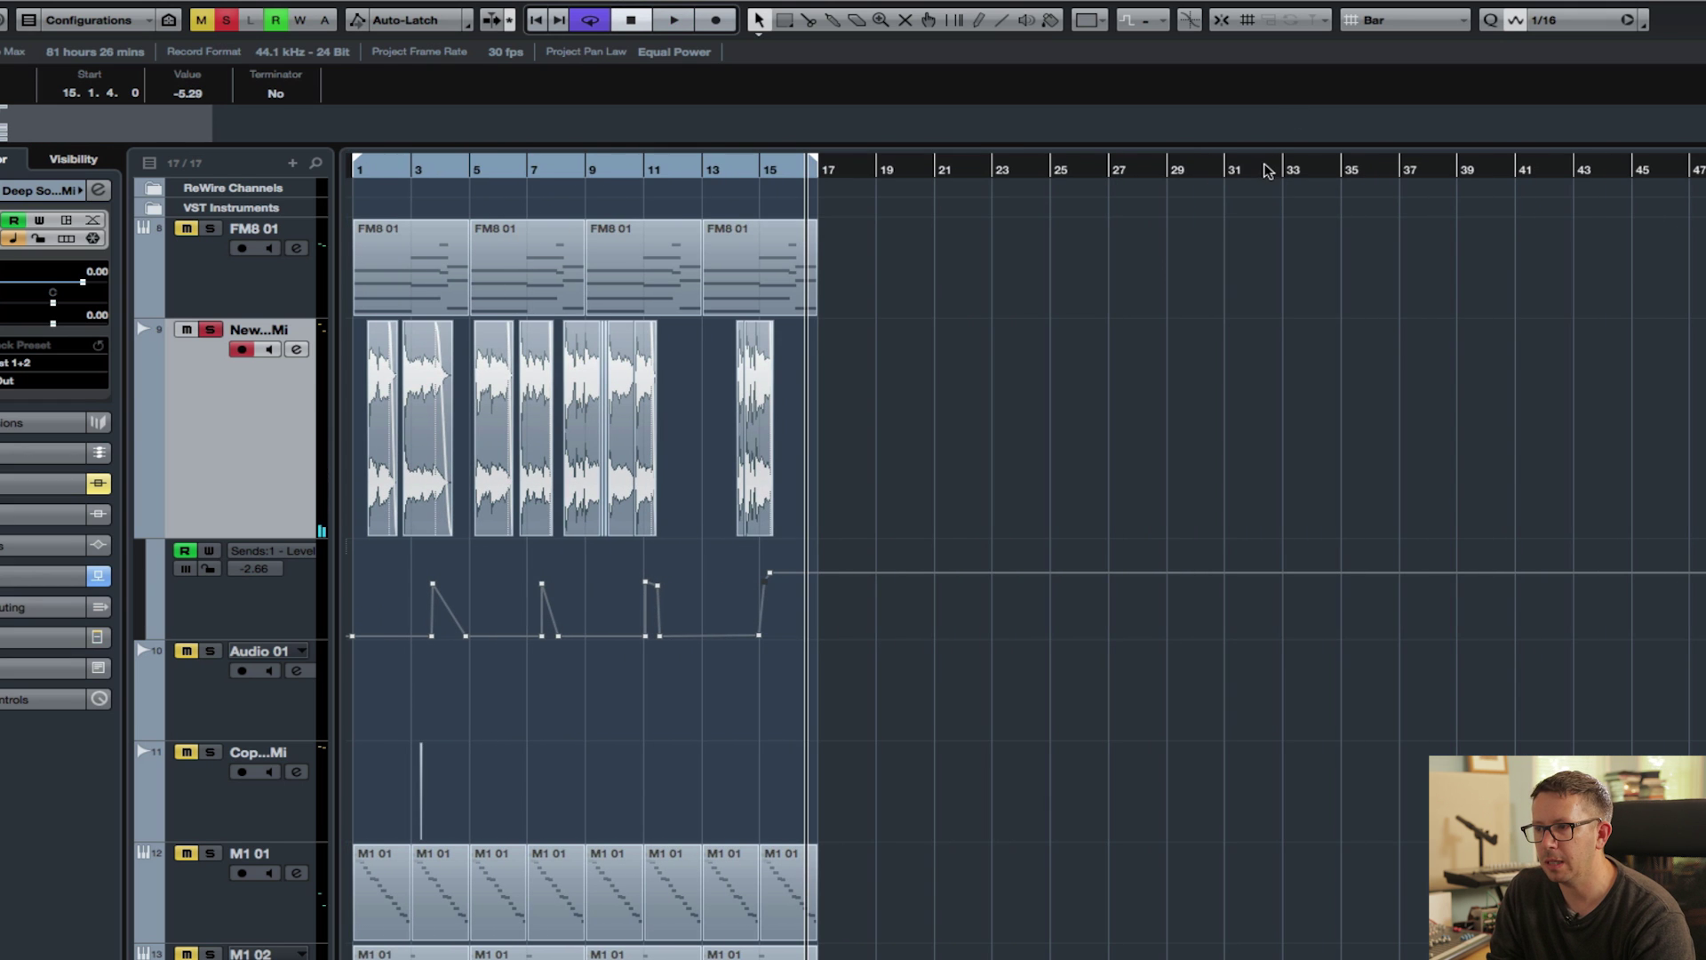
left_click(1271, 171, "alt")
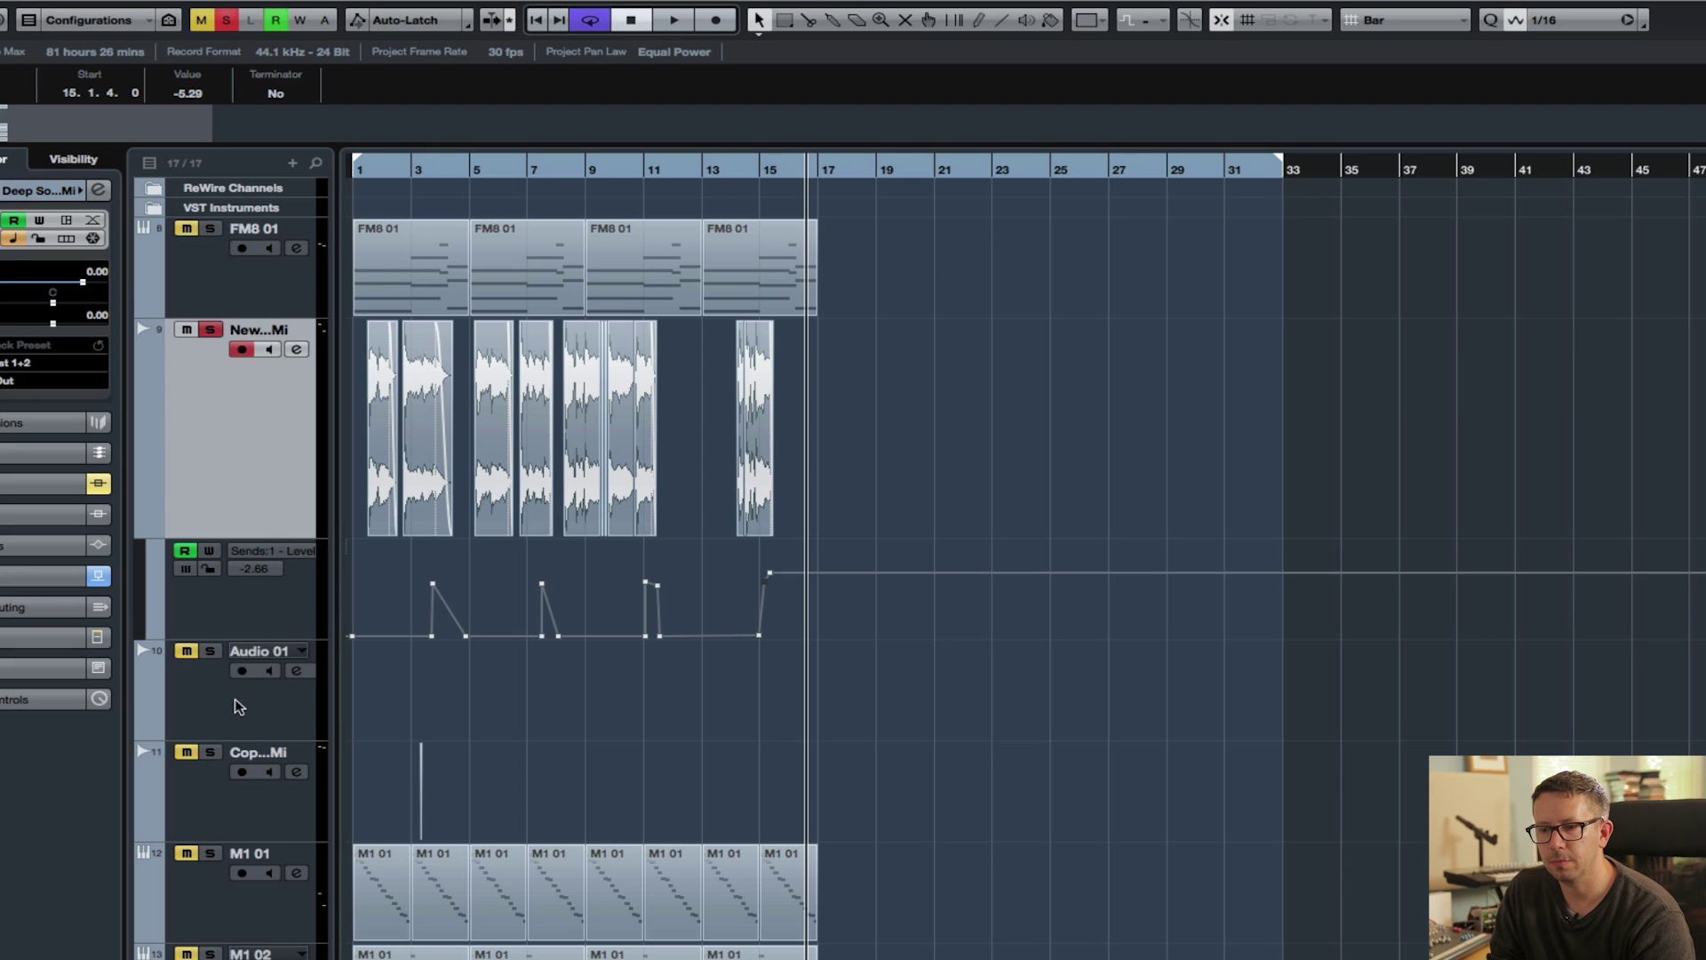
Record from the project start onto the soloed, record-enabled Audio 01 track, restarting the take with the vocal track disarmed.
left_click(204, 709)
left_click(210, 330)
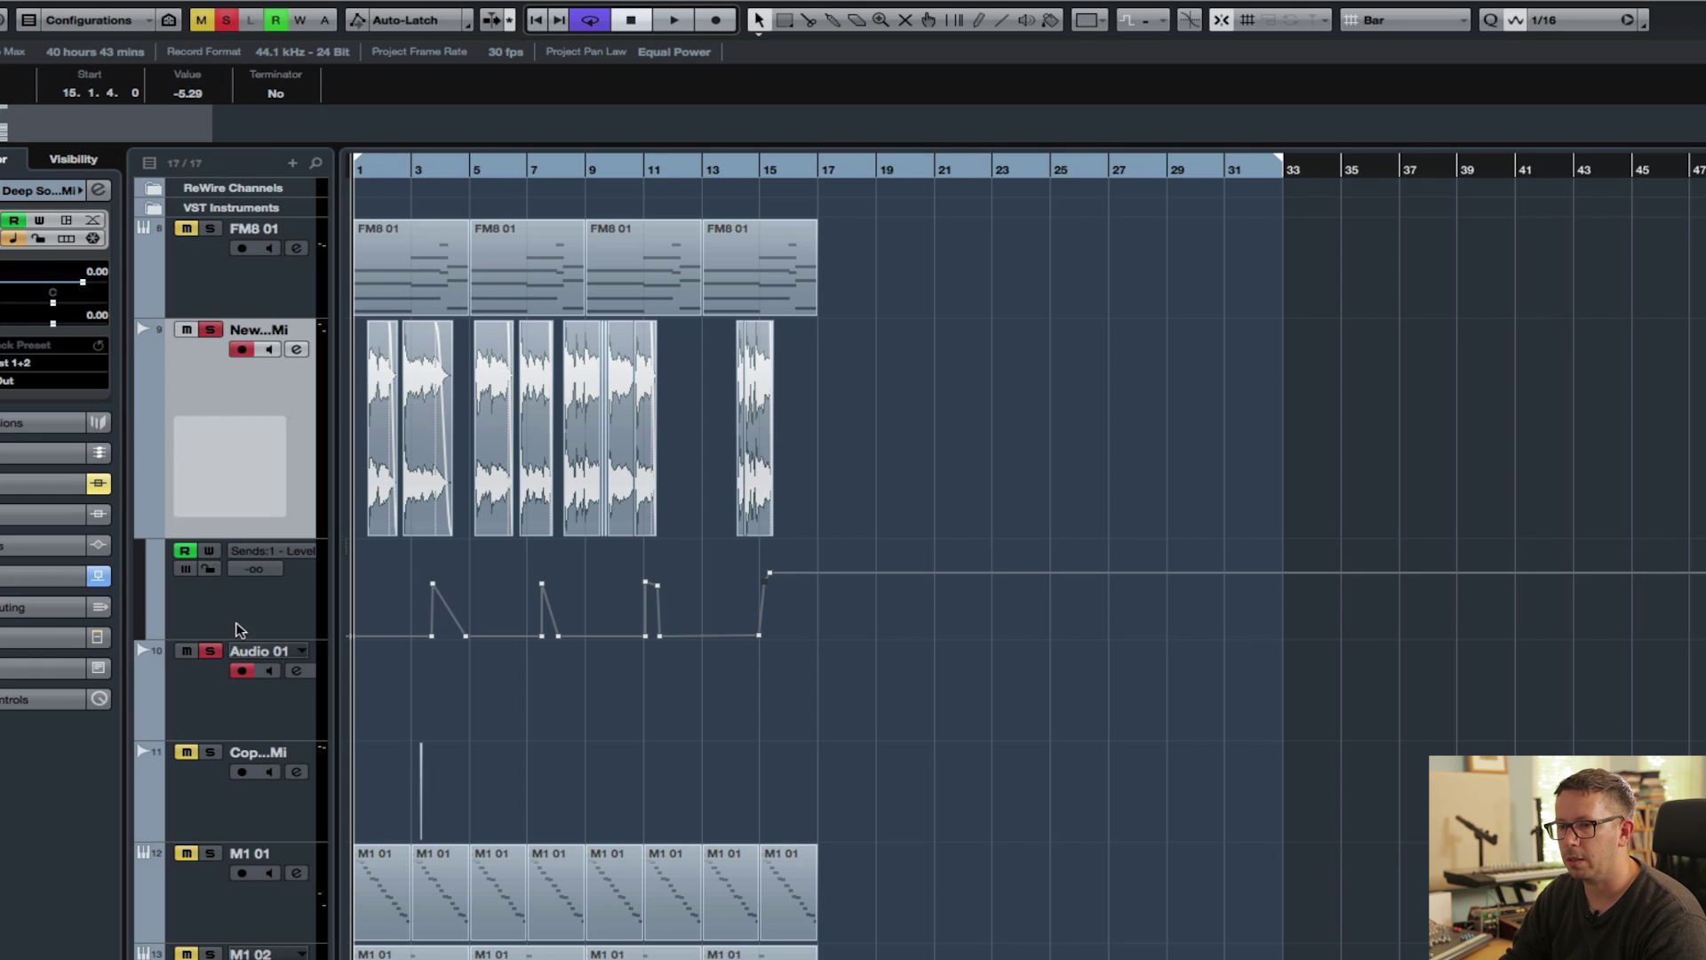
key("KP_Multiply")
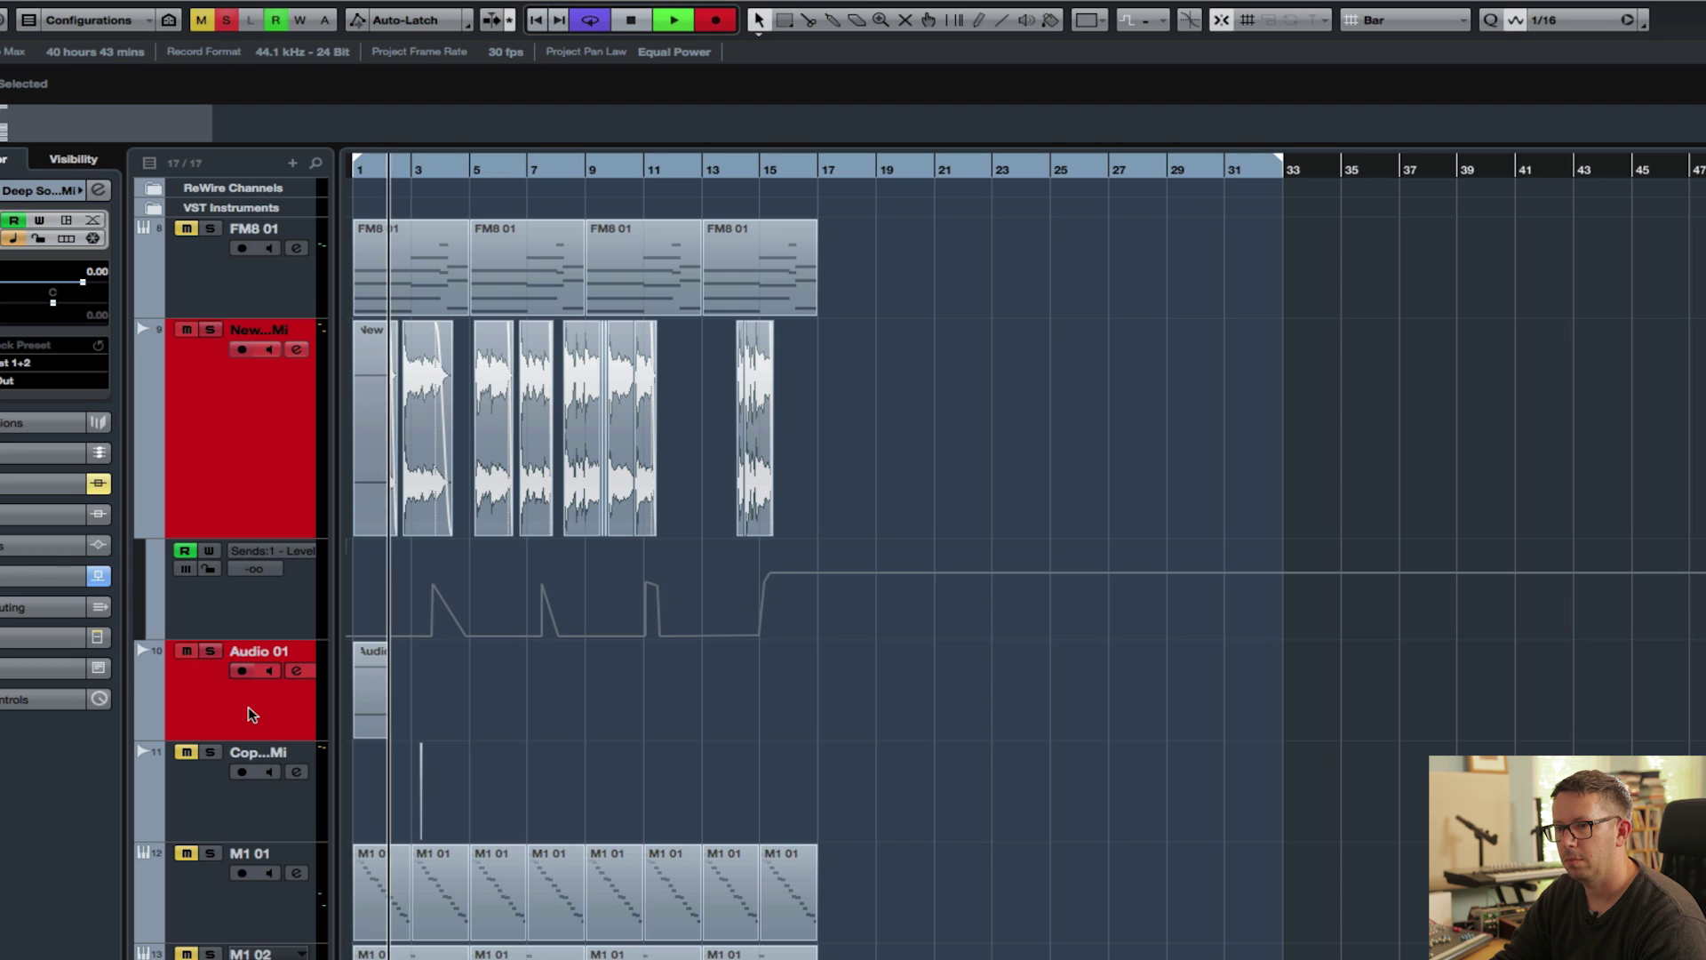
key("space")
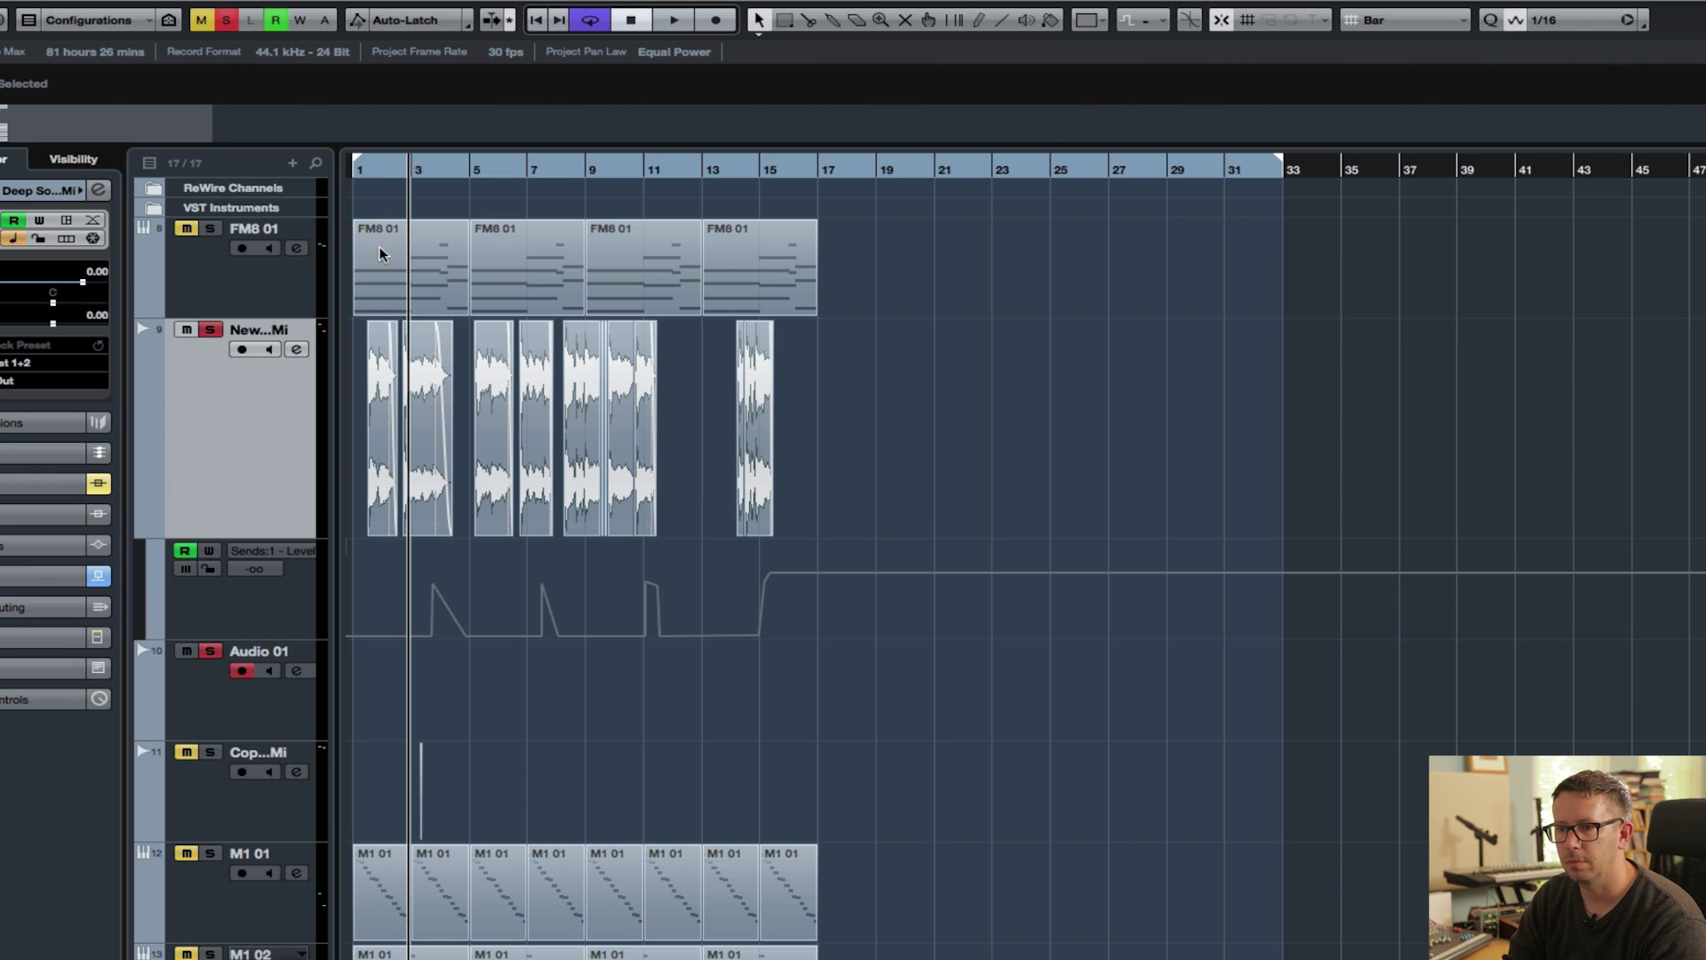
key("KP_Decimal")
key("KP_Multiply")
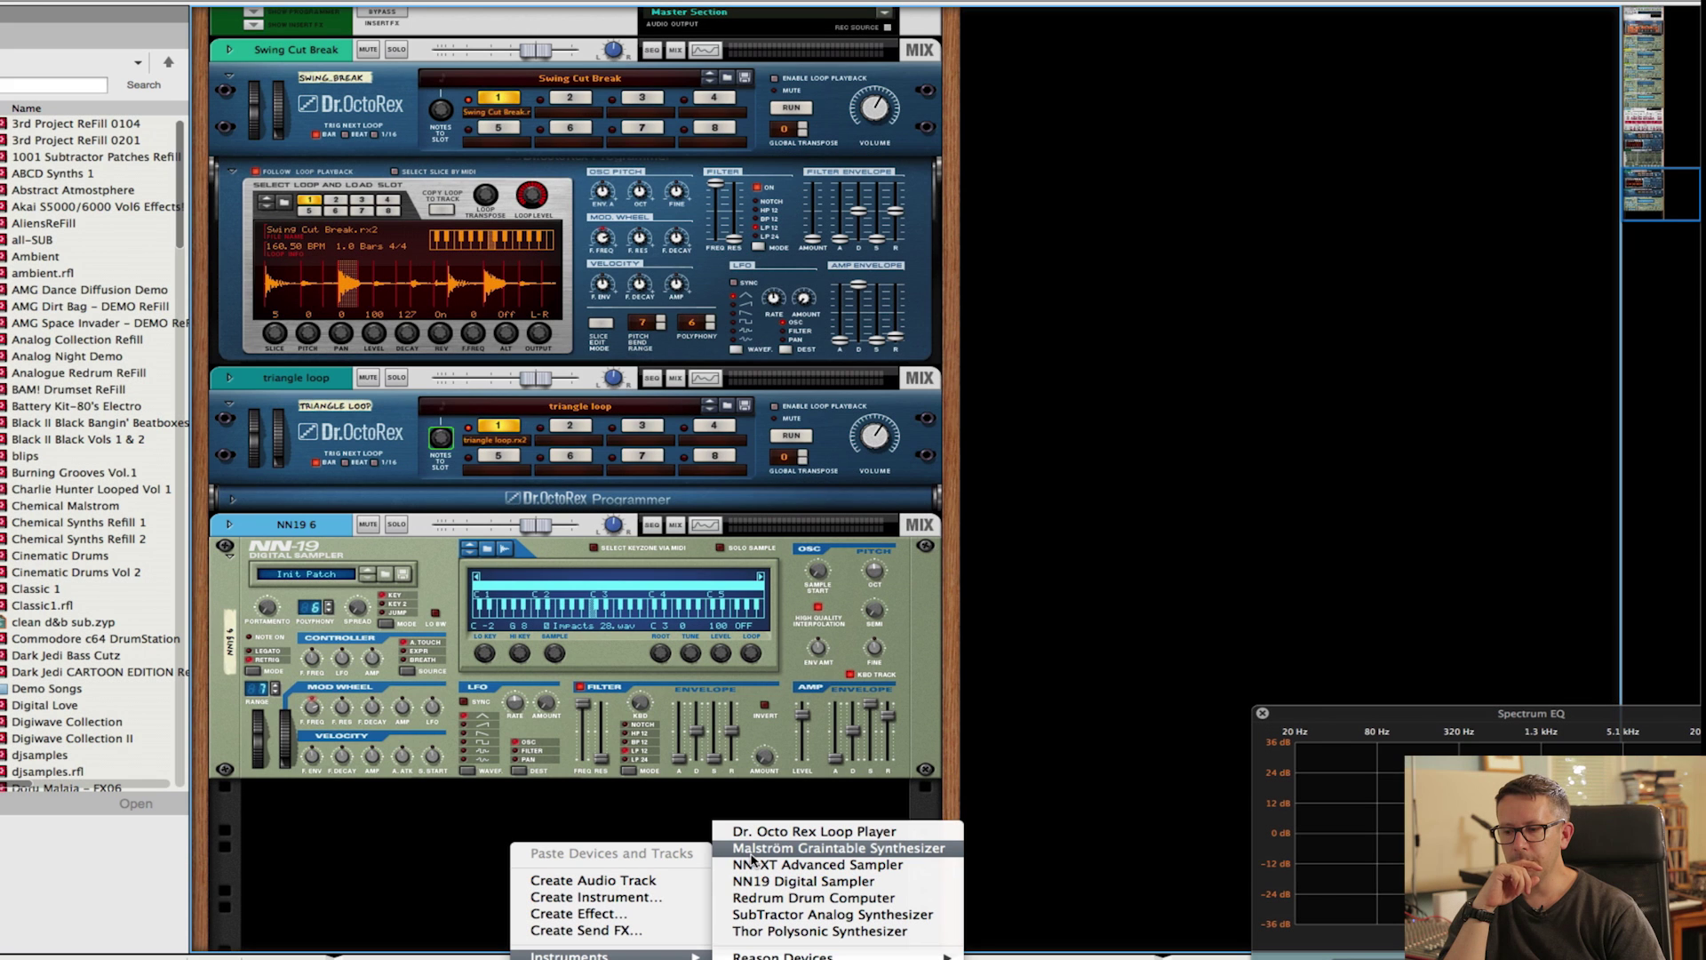
In Reason, create another NN19 Digital Sampler, load Kick 808 2_extended.wav into it, and audition the sample.
left_click(764, 881)
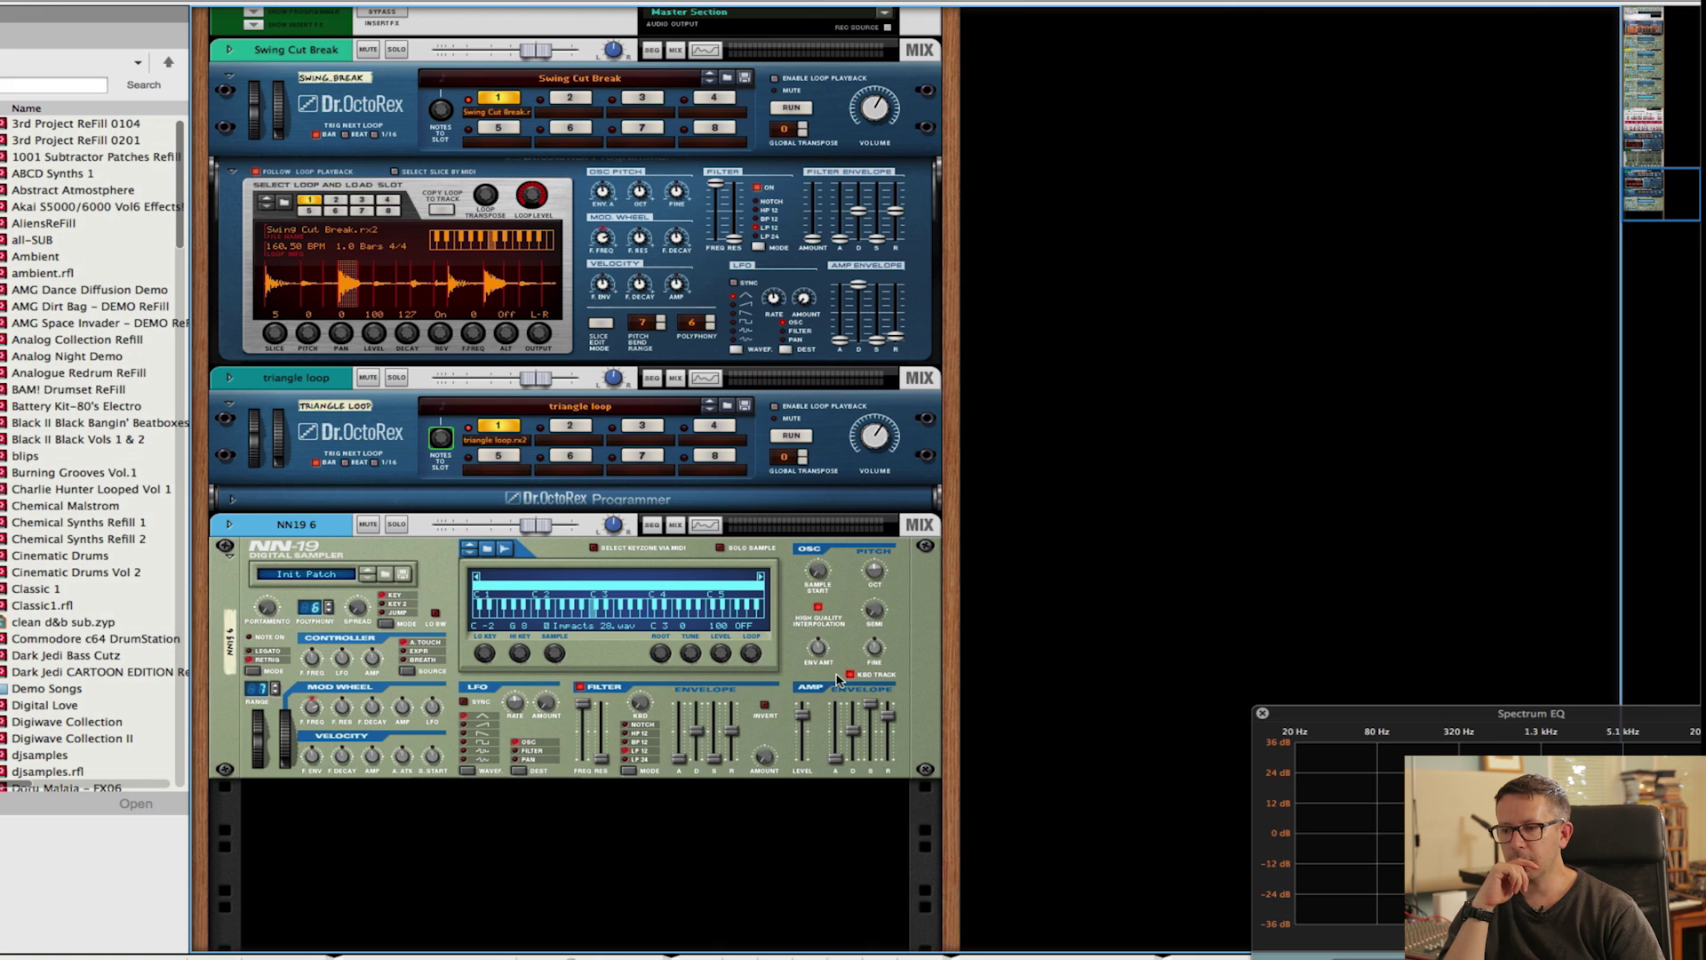
left_click(487, 725)
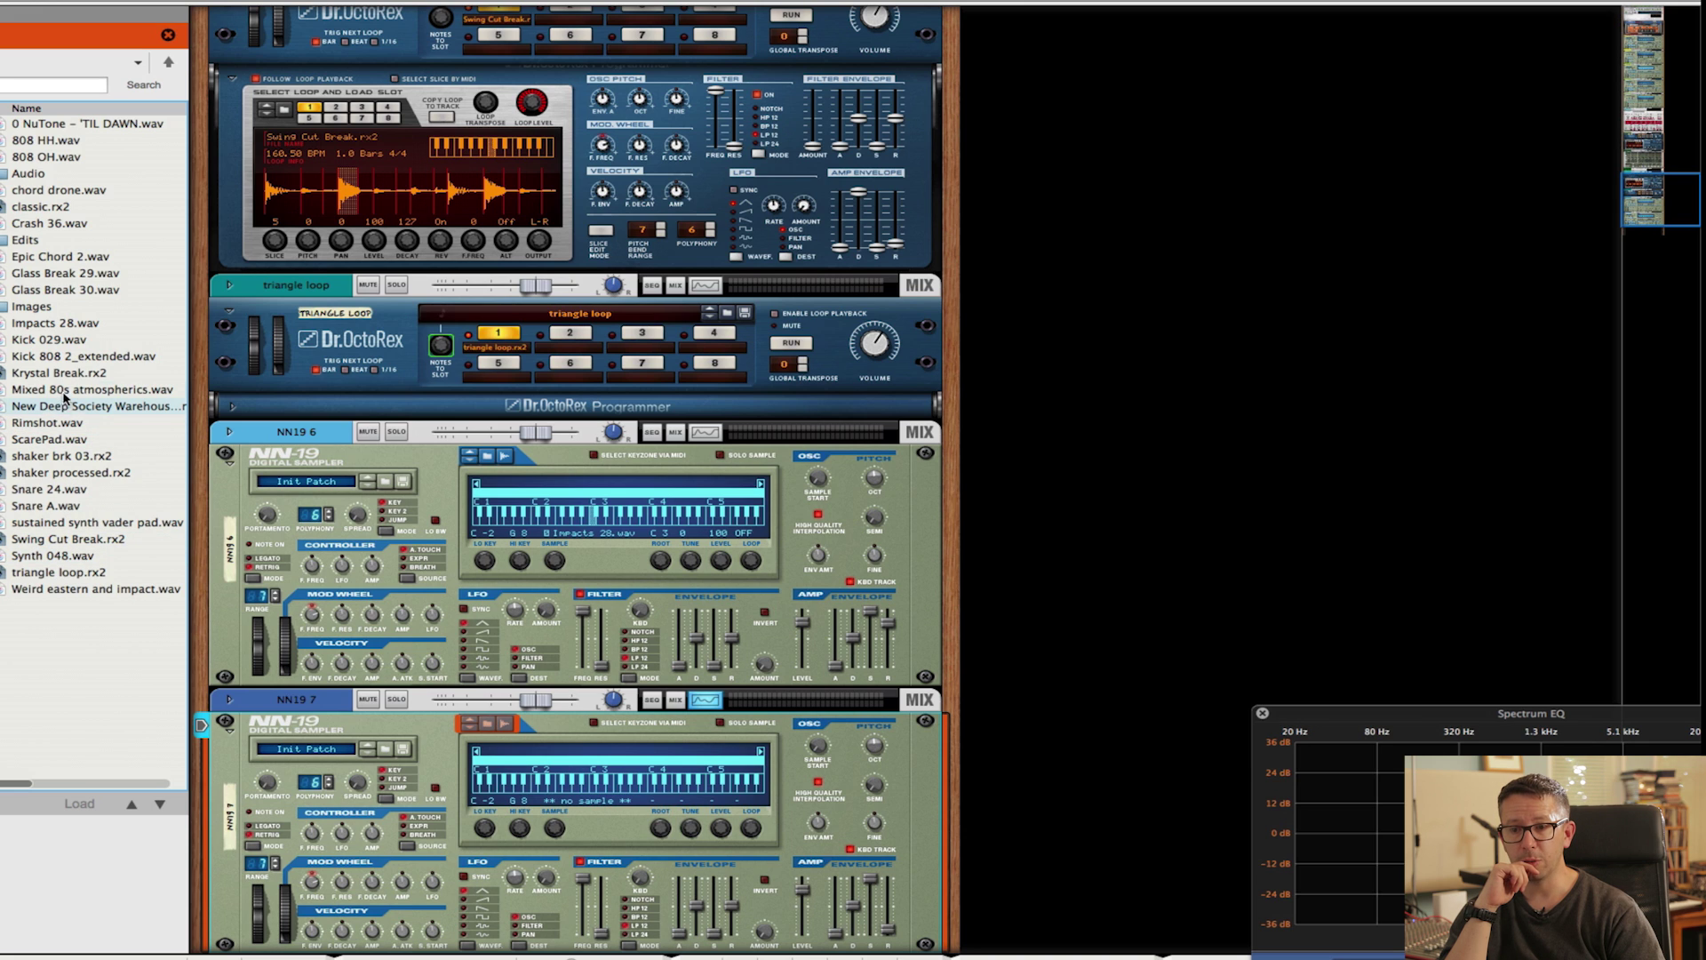
left_click(73, 356)
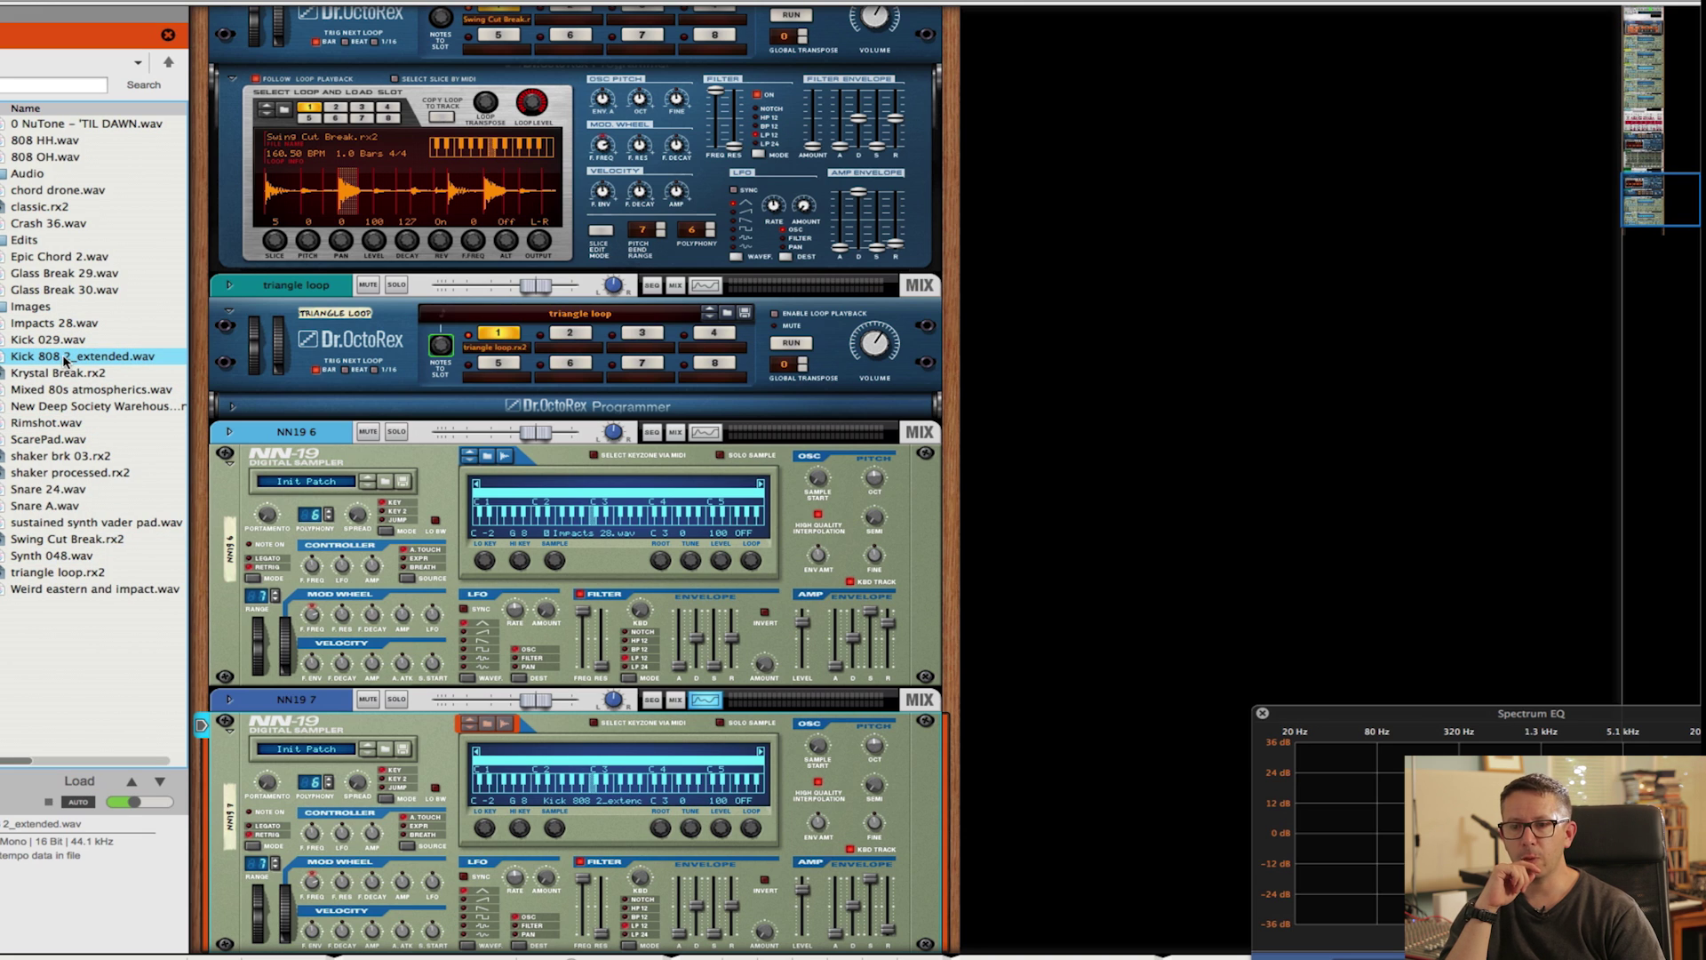
left_click(405, 729)
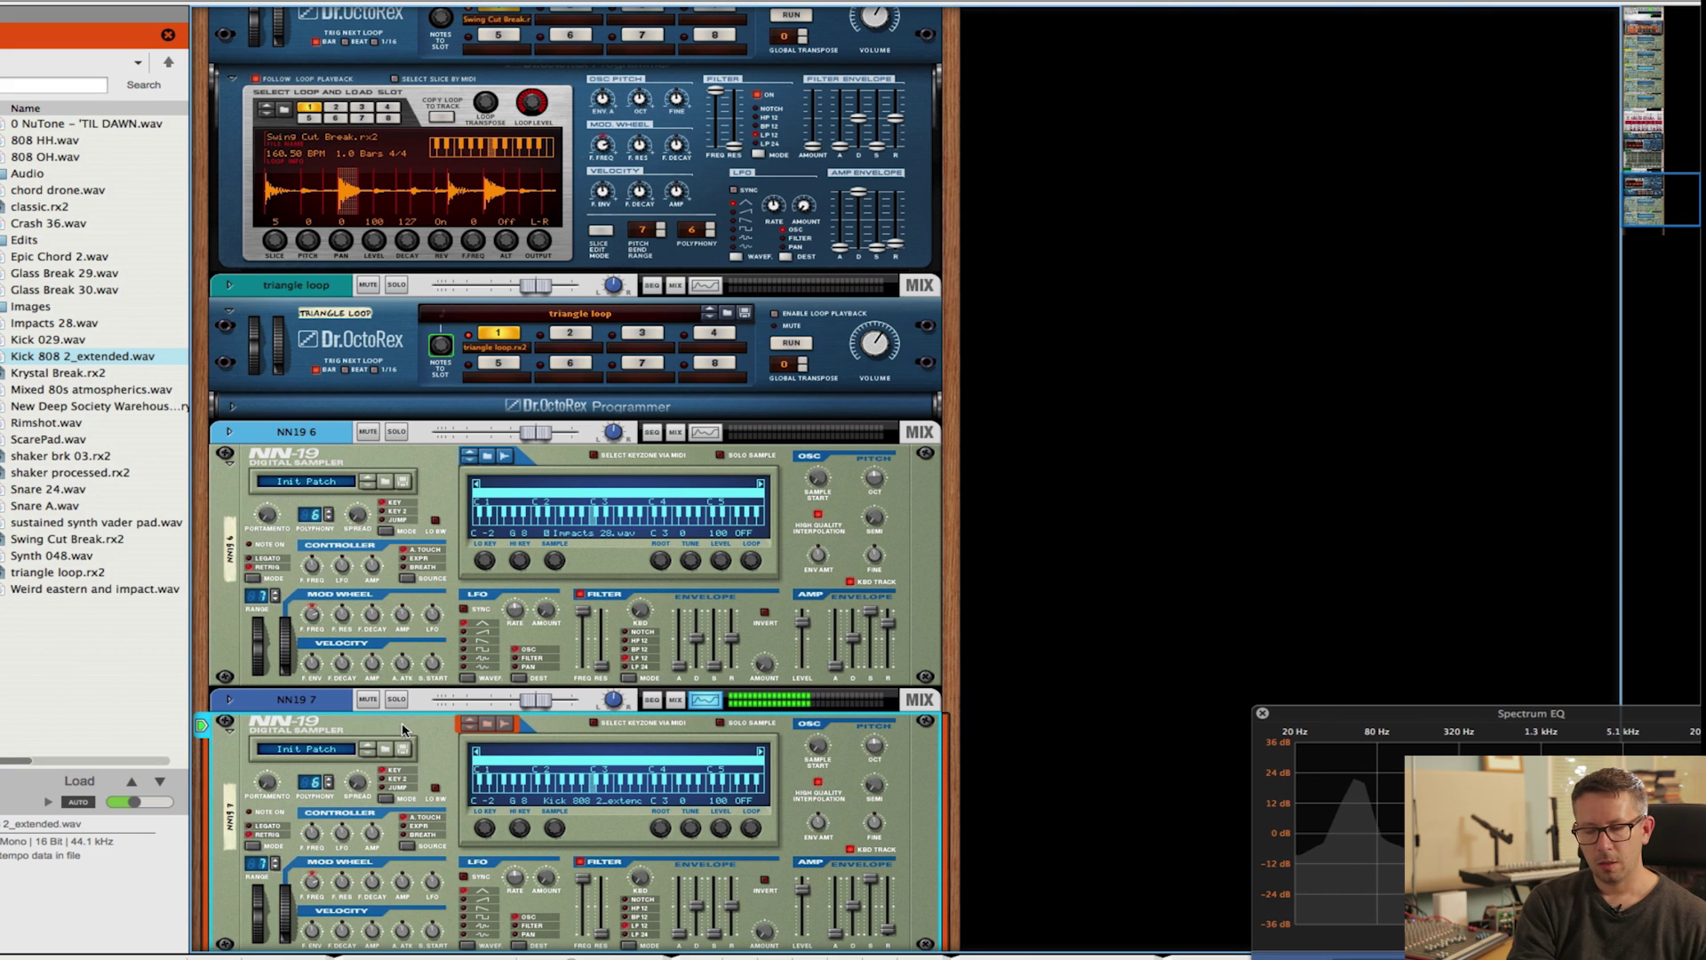
Create a SubTractor Analog Synthesizer below the new NN19 7 sampler.
scroll(485, 682, "down", 4)
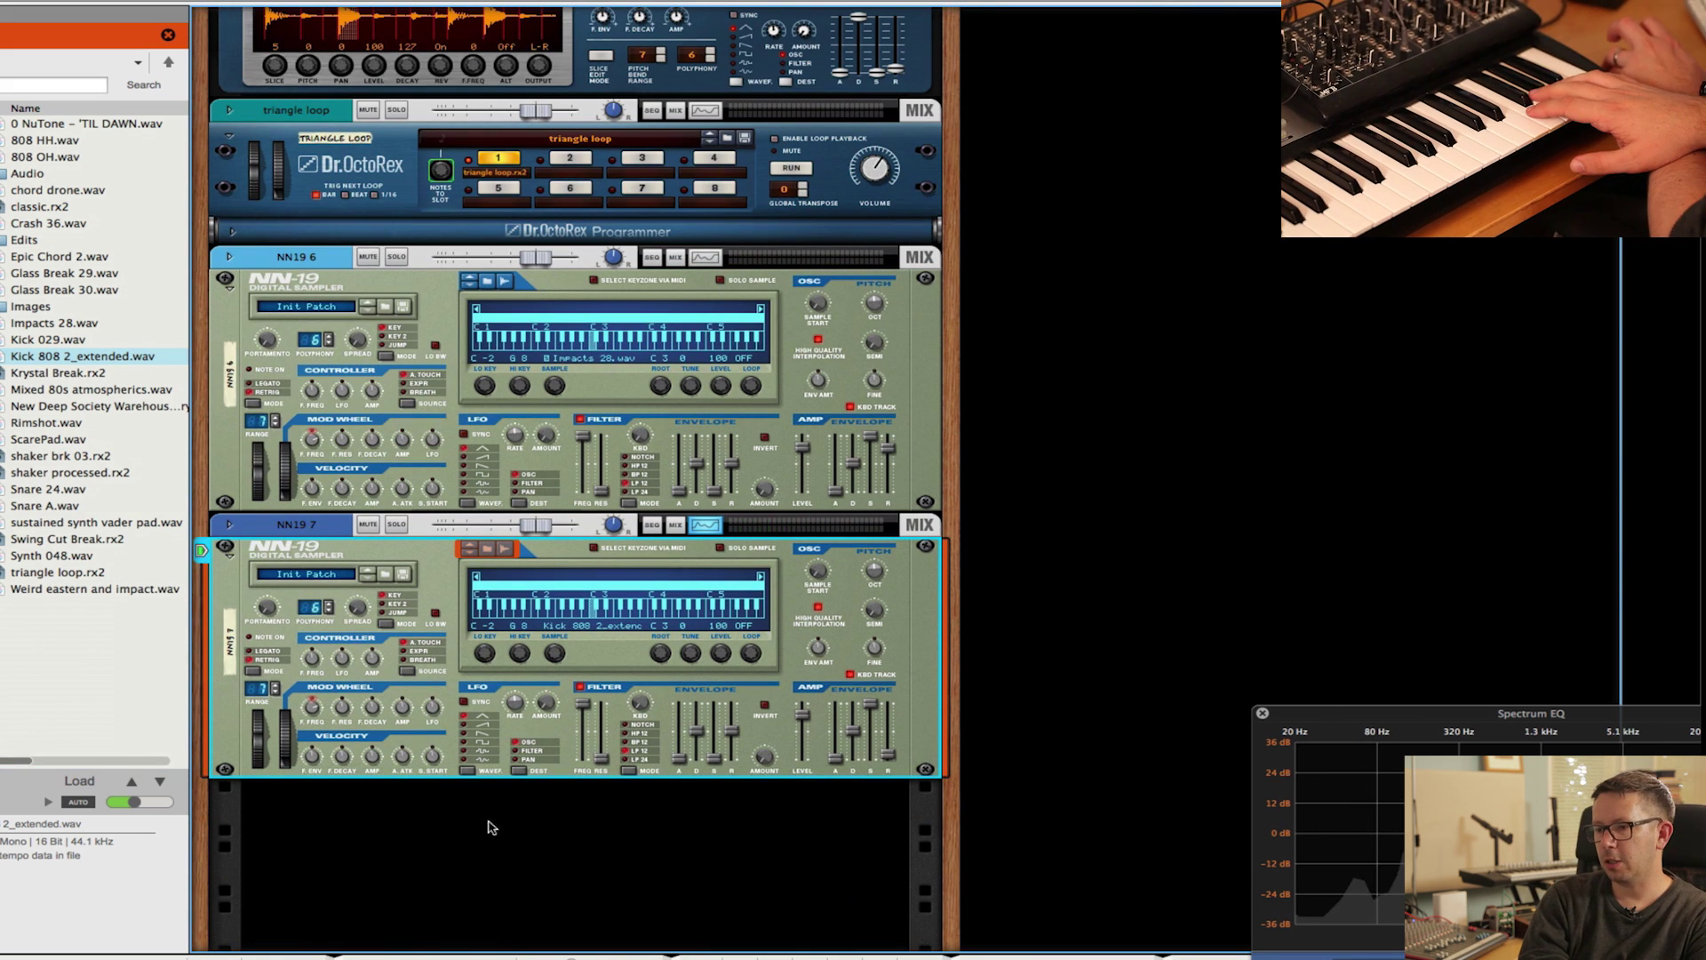
right_click(489, 819)
mouse_move(587, 935)
left_click(747, 913)
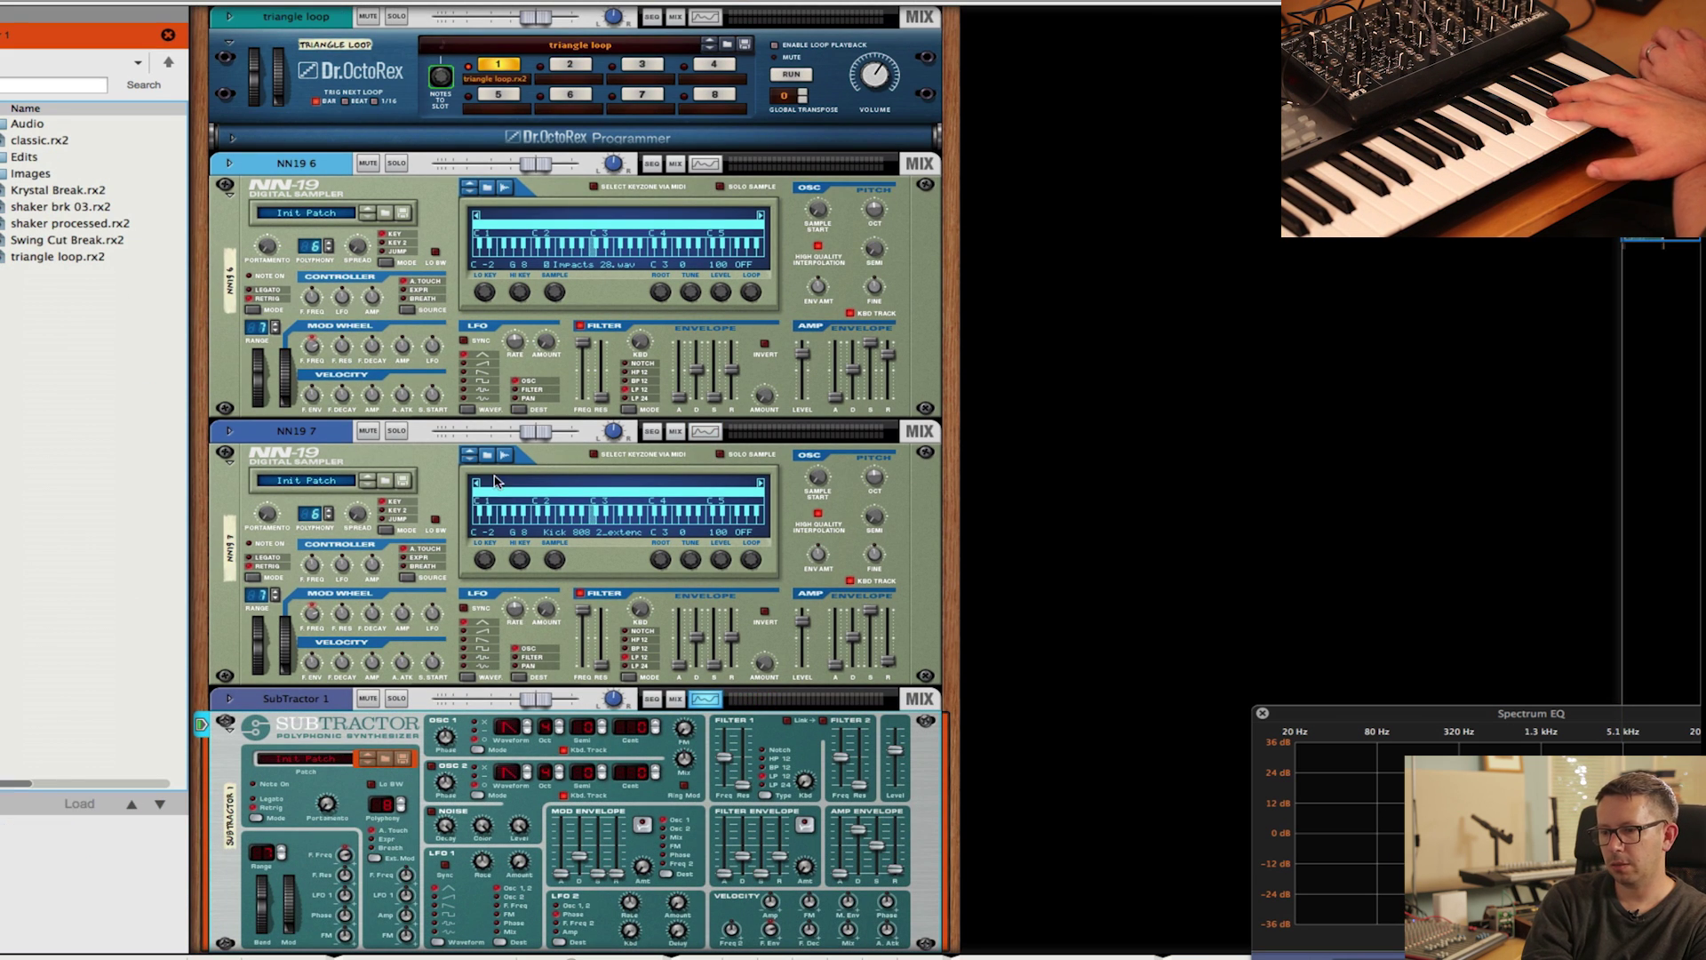
Route keyboard input to NN19 7 and set its kick sample's root key to G 3 and oscillator octave to 6.
key("F7")
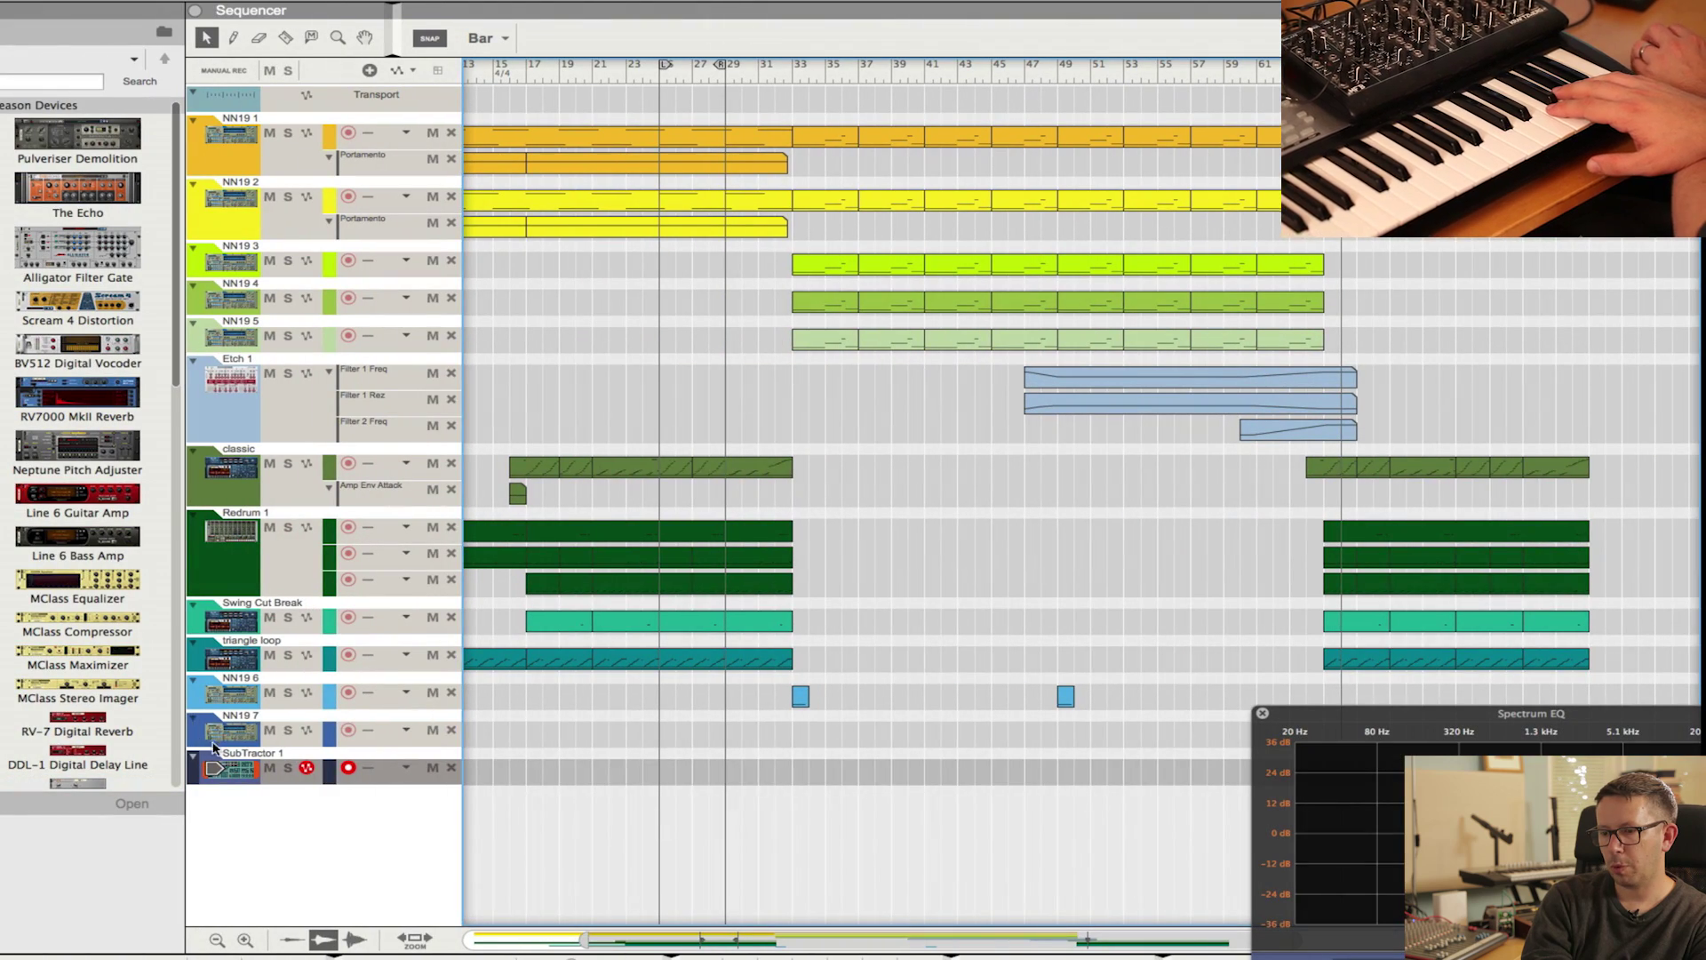
left_click(224, 746)
key("F6")
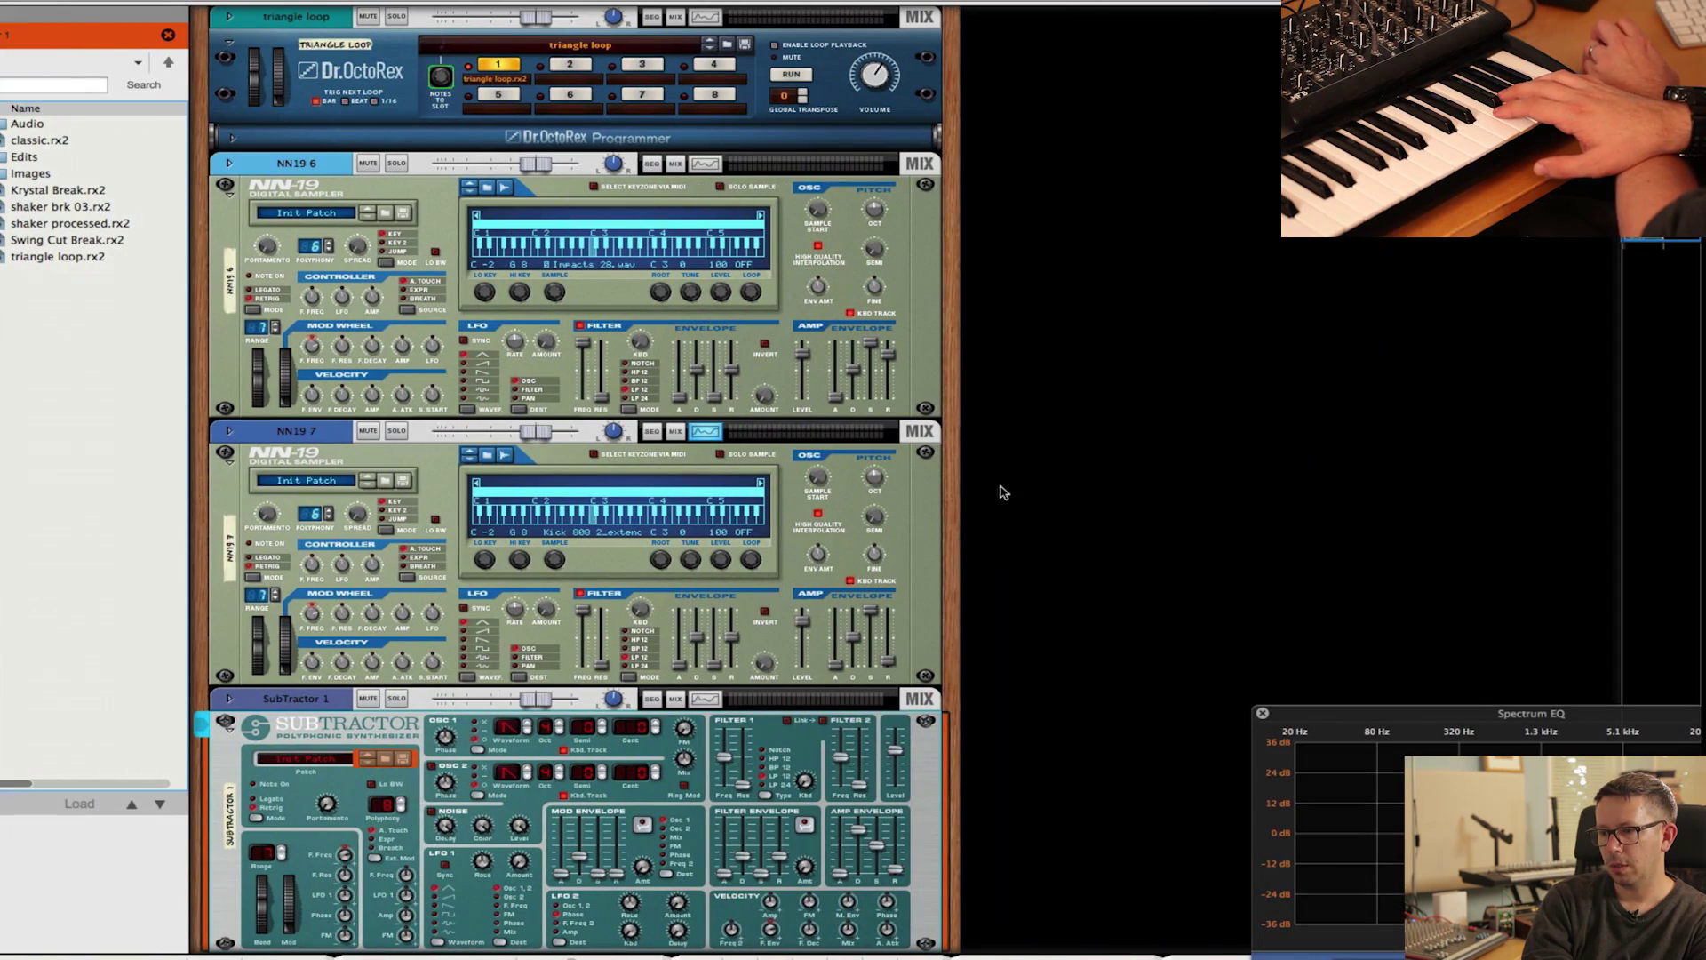
left_click(658, 560)
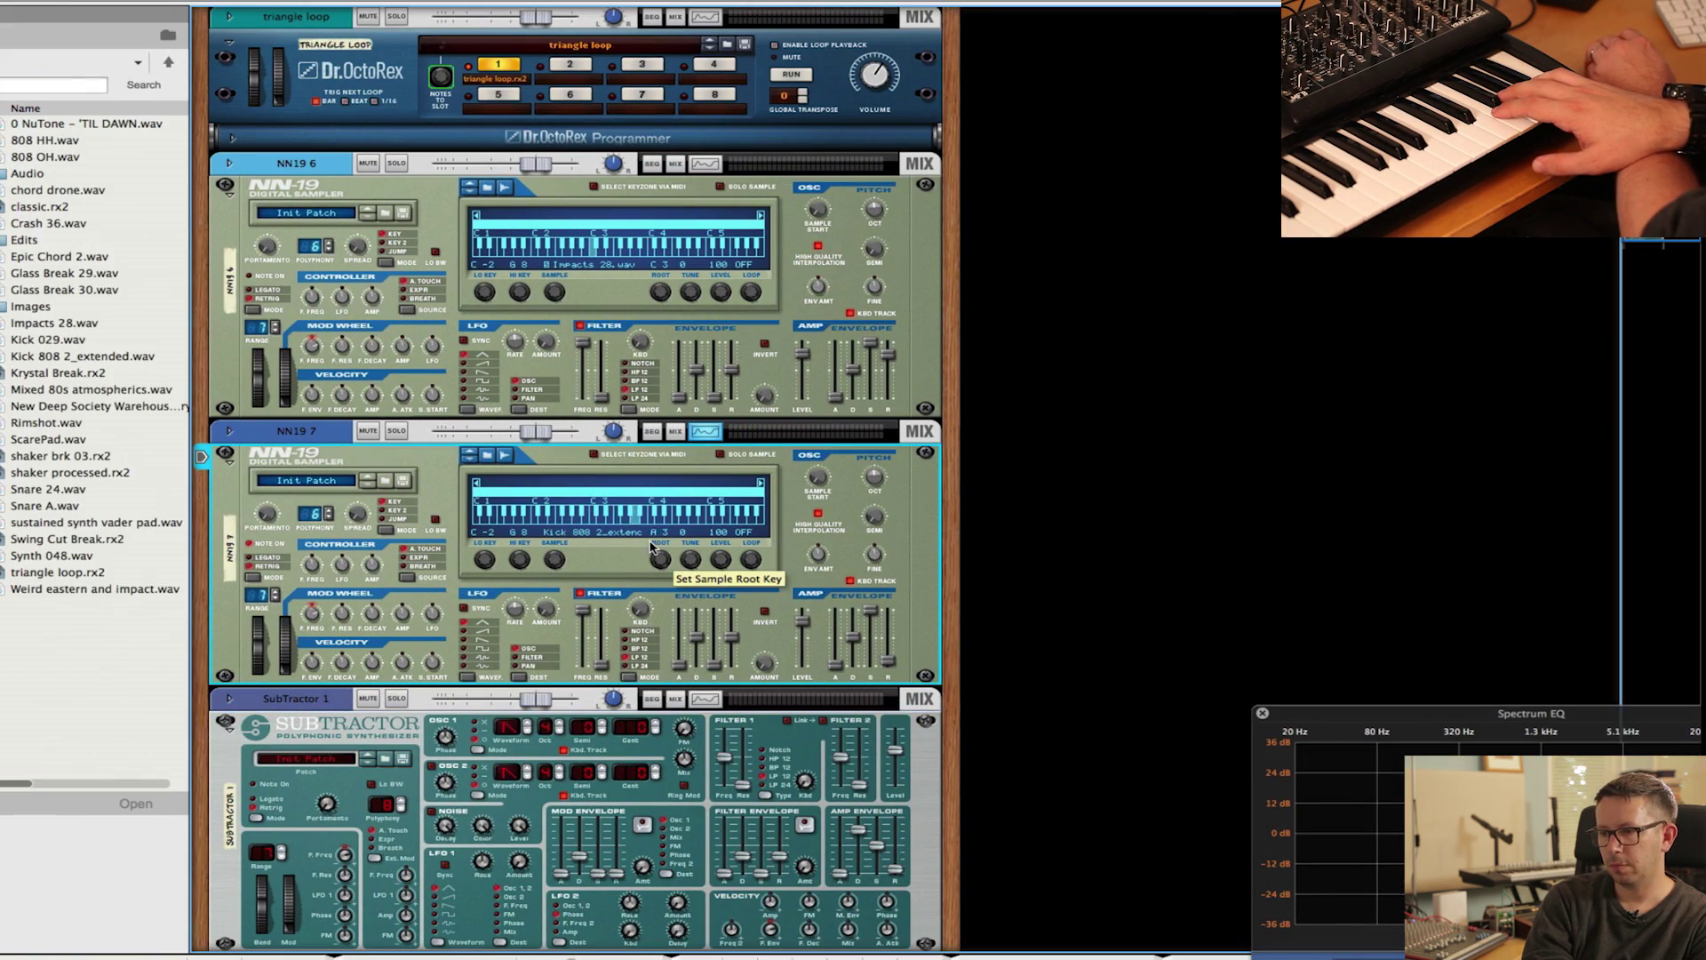
scroll(652, 548, "up", 6)
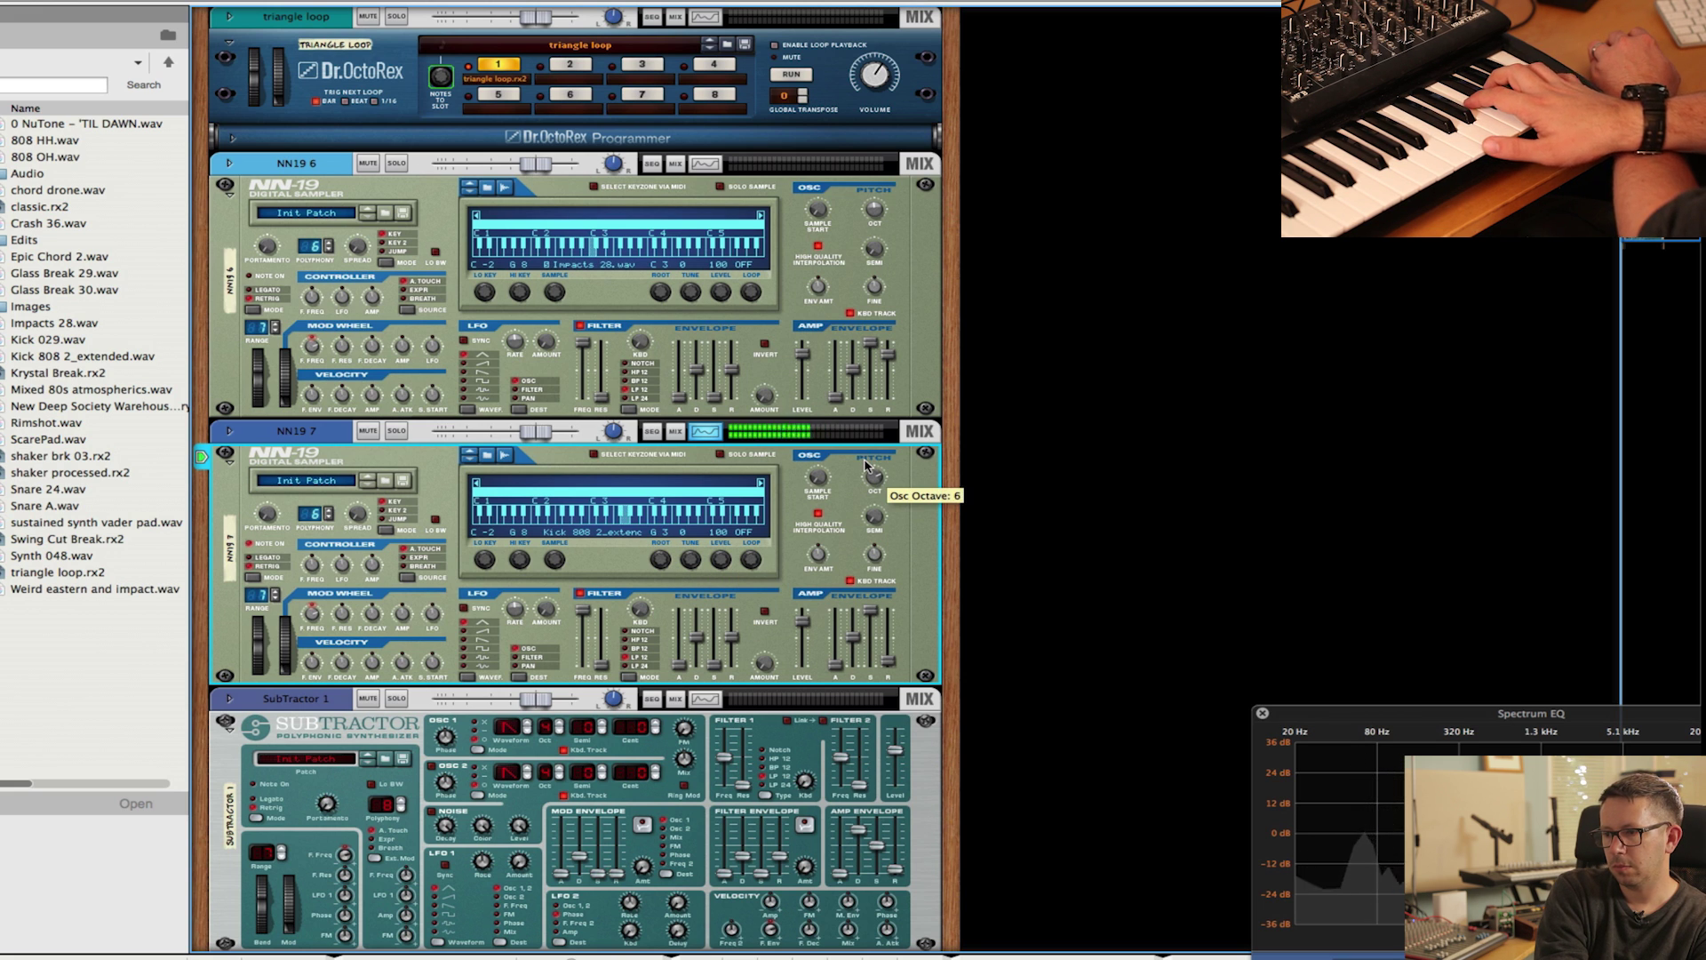
Compare the pitch of NN19 7 with SubTractor 1 by alternating keyboard input between their tracks, ending on NN19 7.
key("F7")
left_click(226, 769)
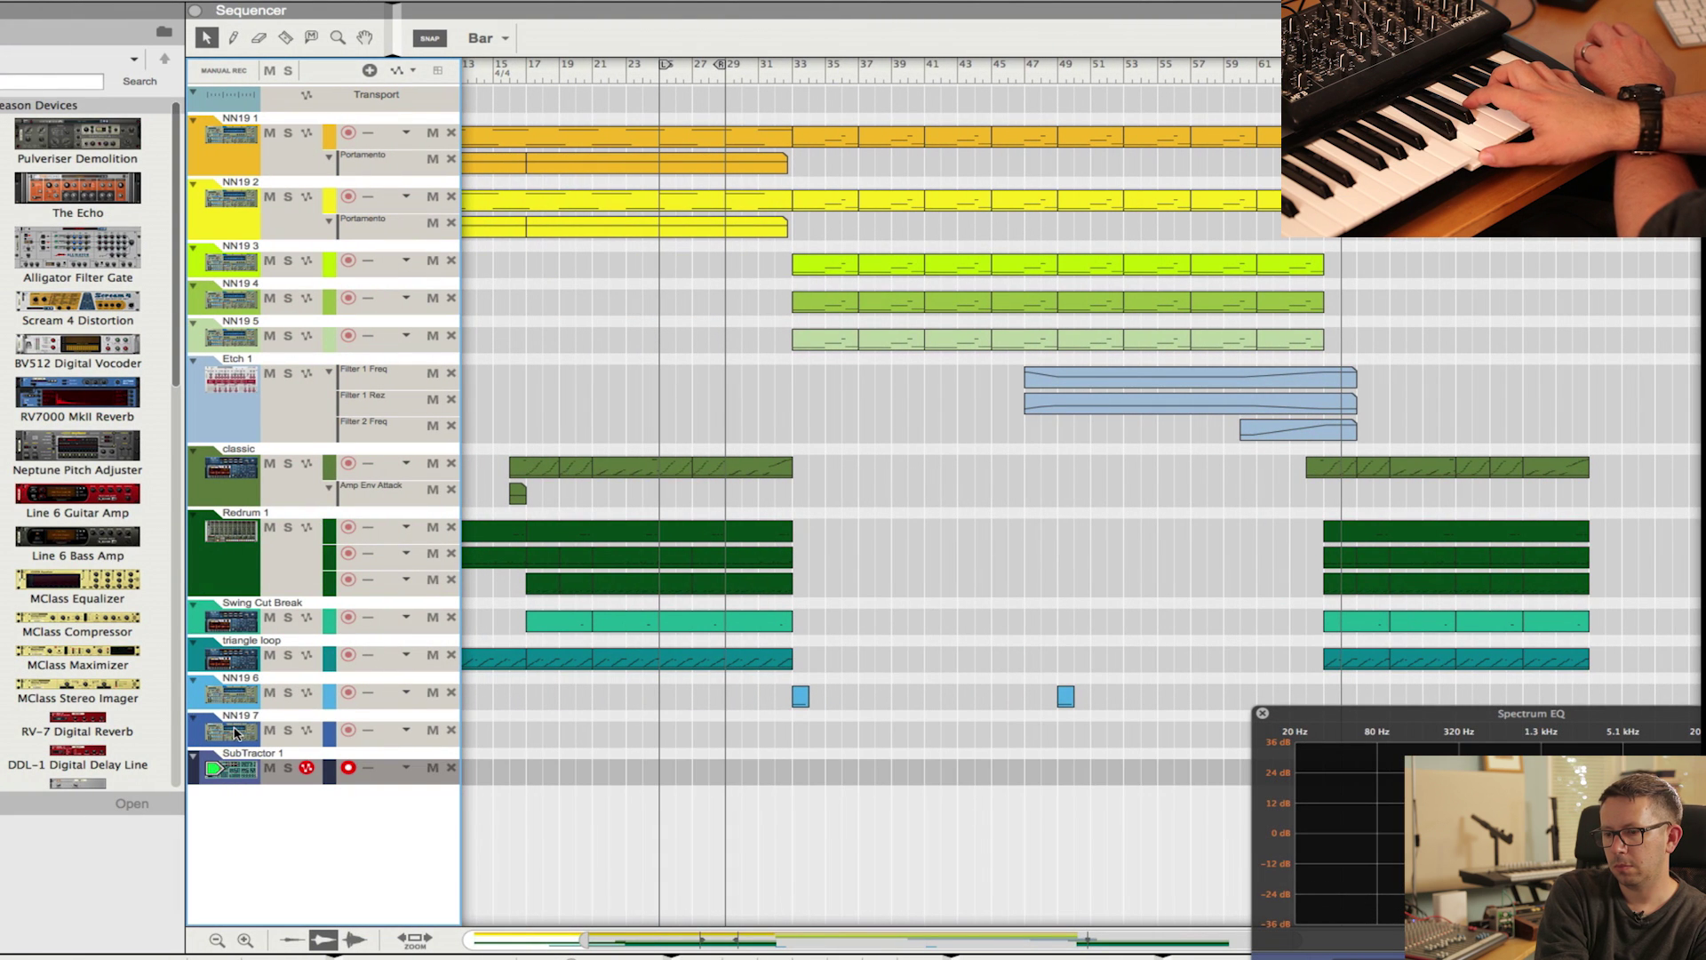
left_click(236, 732)
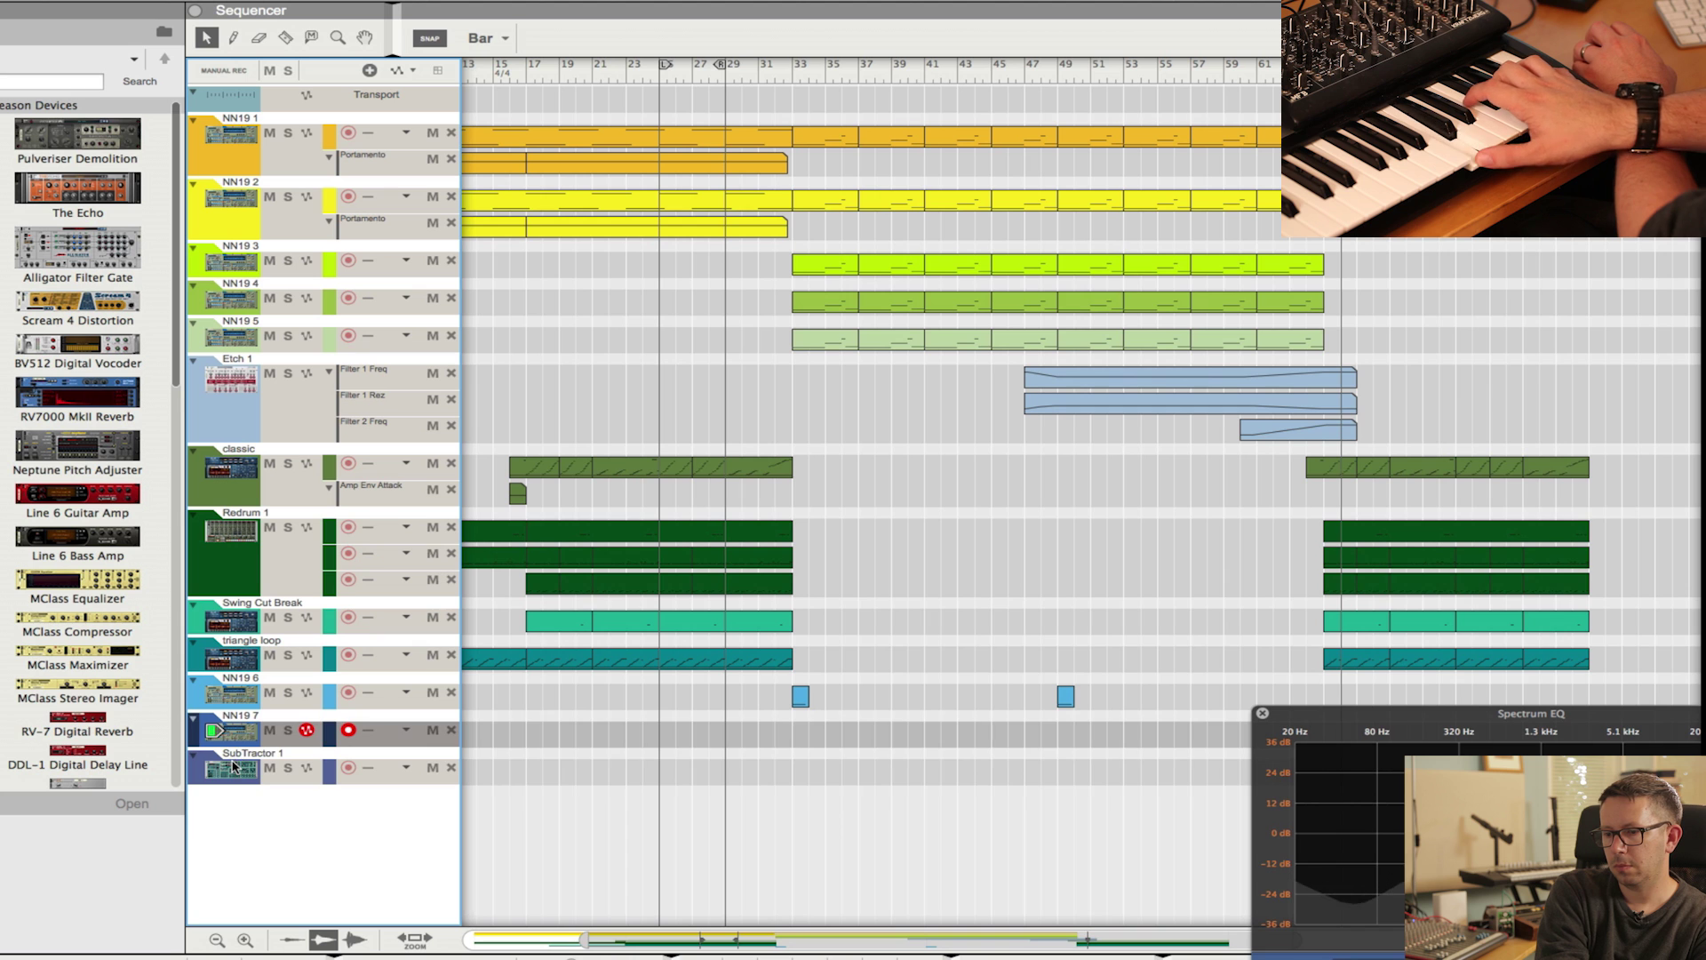
left_click(233, 766)
left_click(224, 741)
left_click(225, 757)
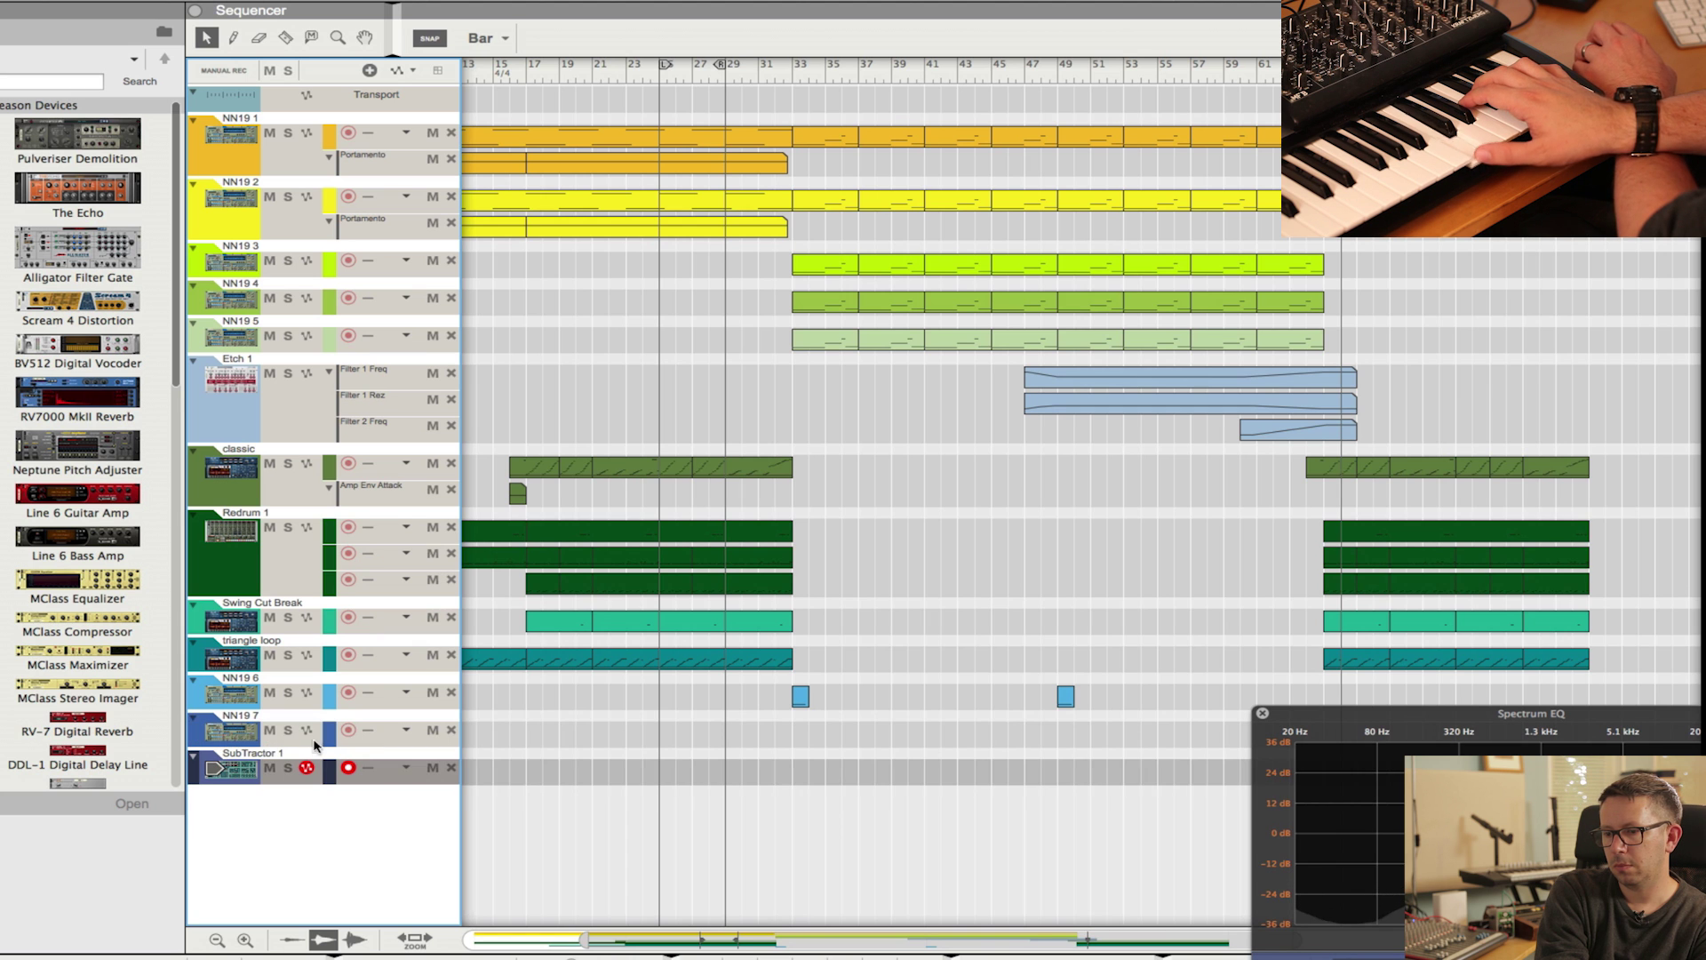
left_click(272, 744)
key("F6")
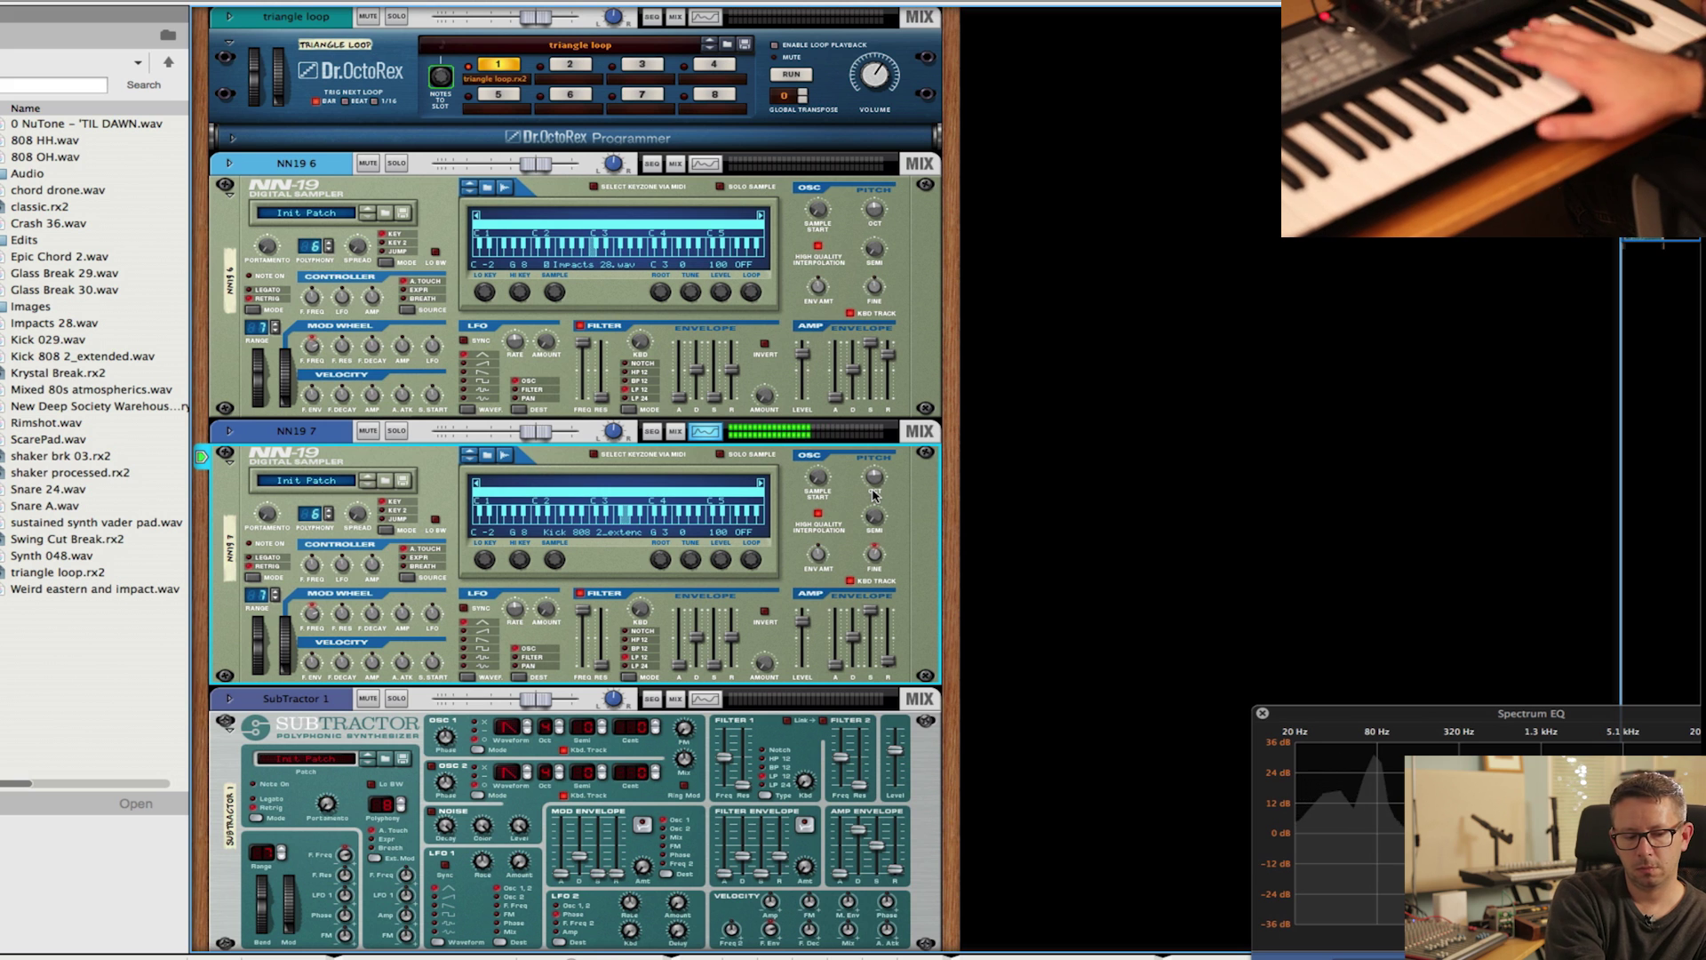
Record an 808 bass line on the NN19 7 track from bar 63 through the second drum section, and move the Spectrum EQ window clear.
scroll(859, 384, "up", 1)
key("F7")
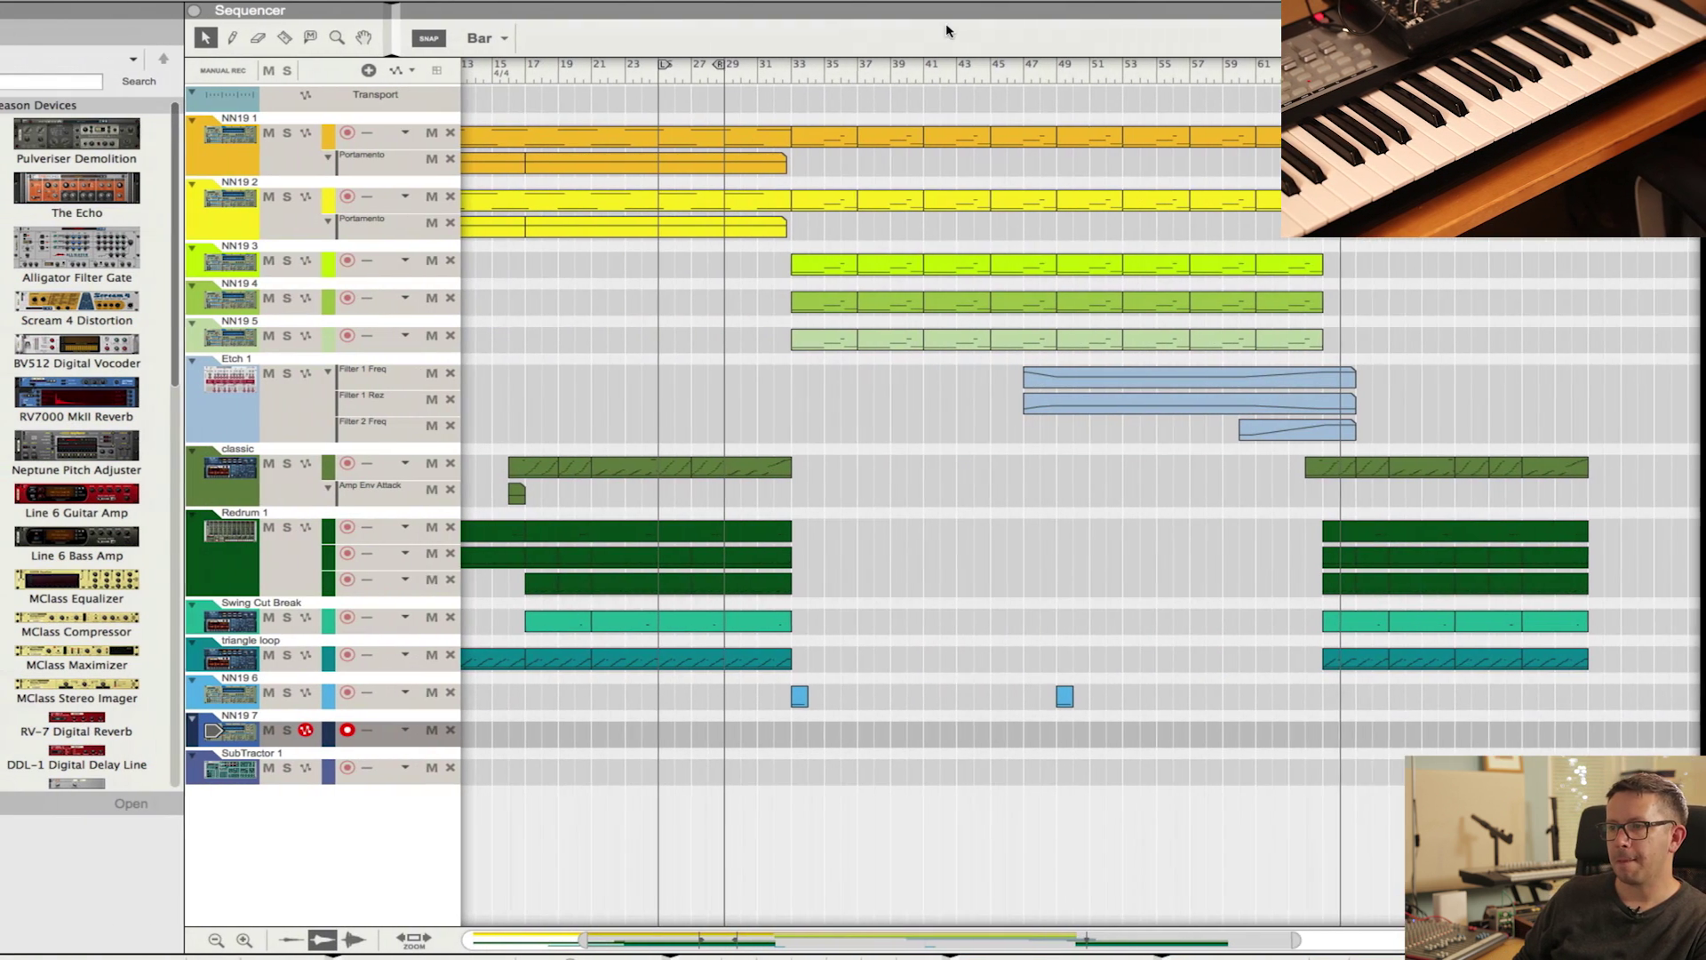
left_click(1256, 78)
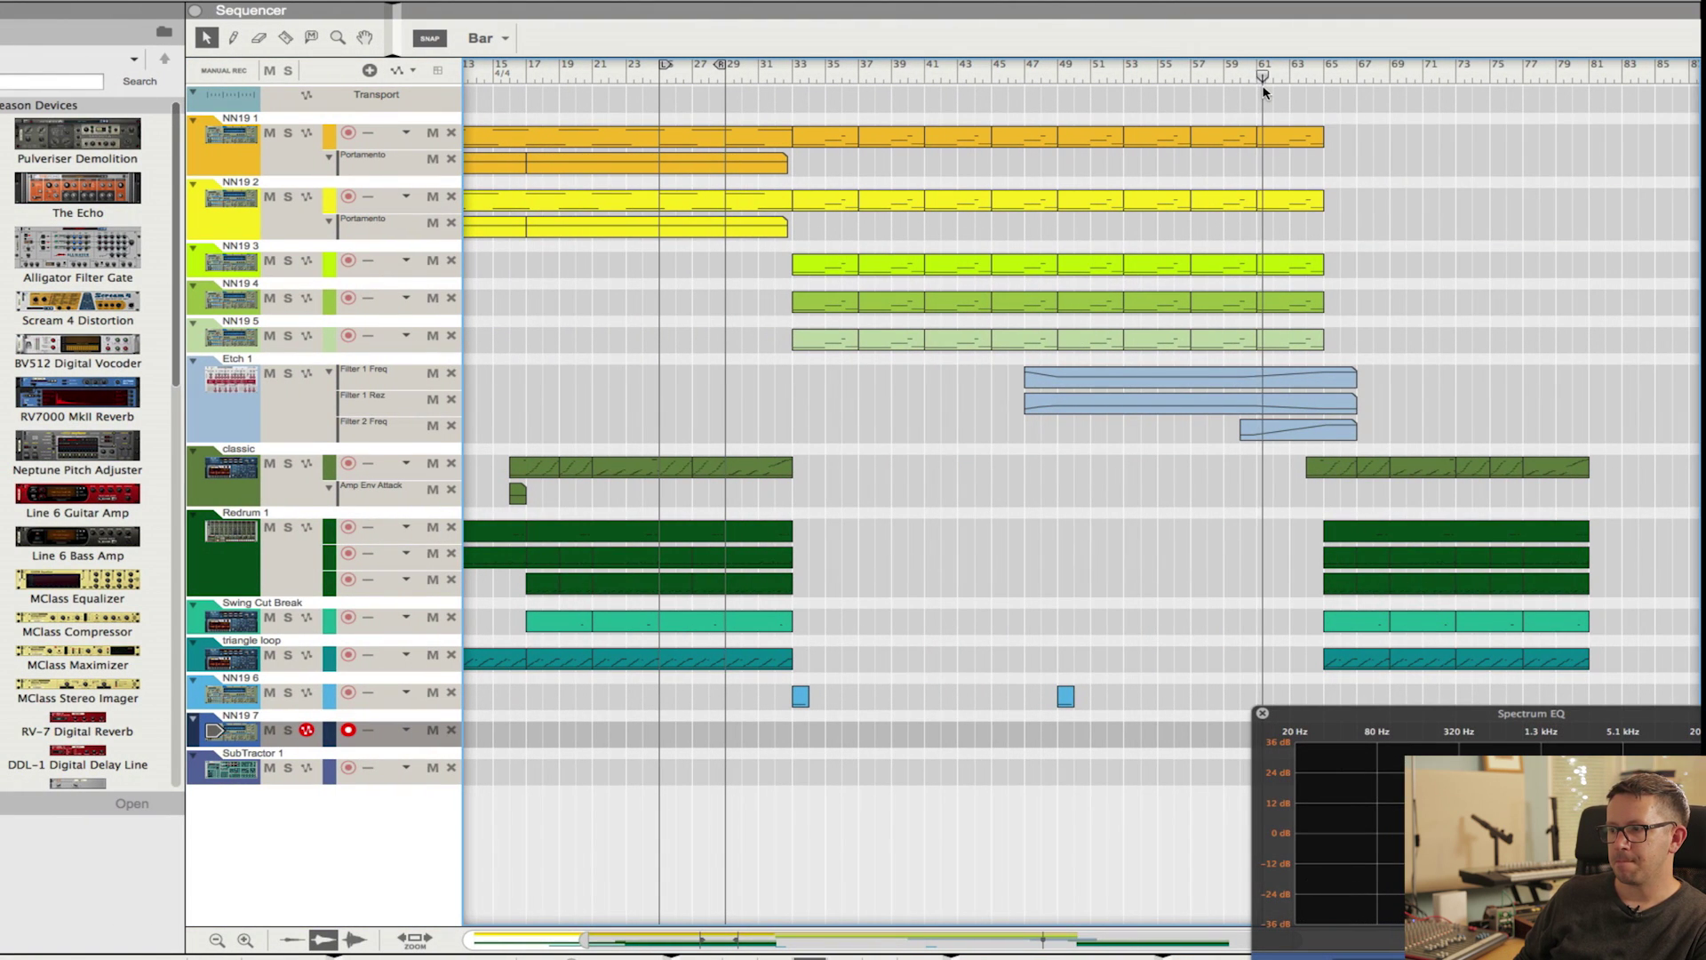
left_click(227, 731)
key("super+Return")
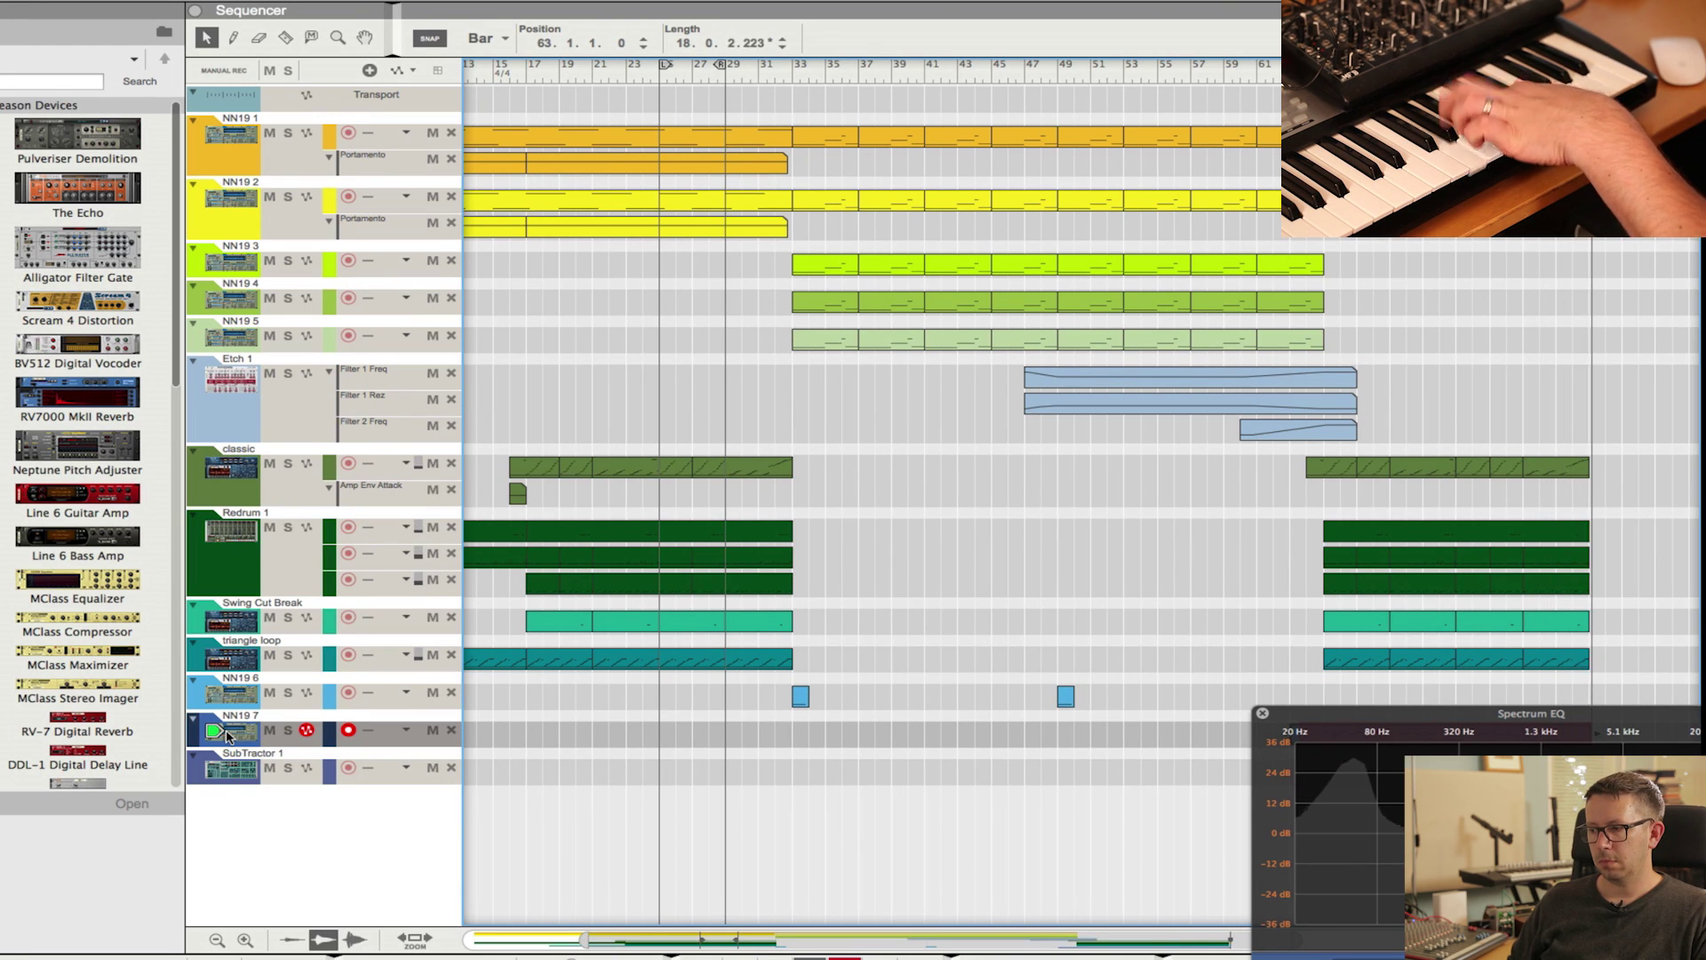
left_click_drag(1390, 728, 1299, 81)
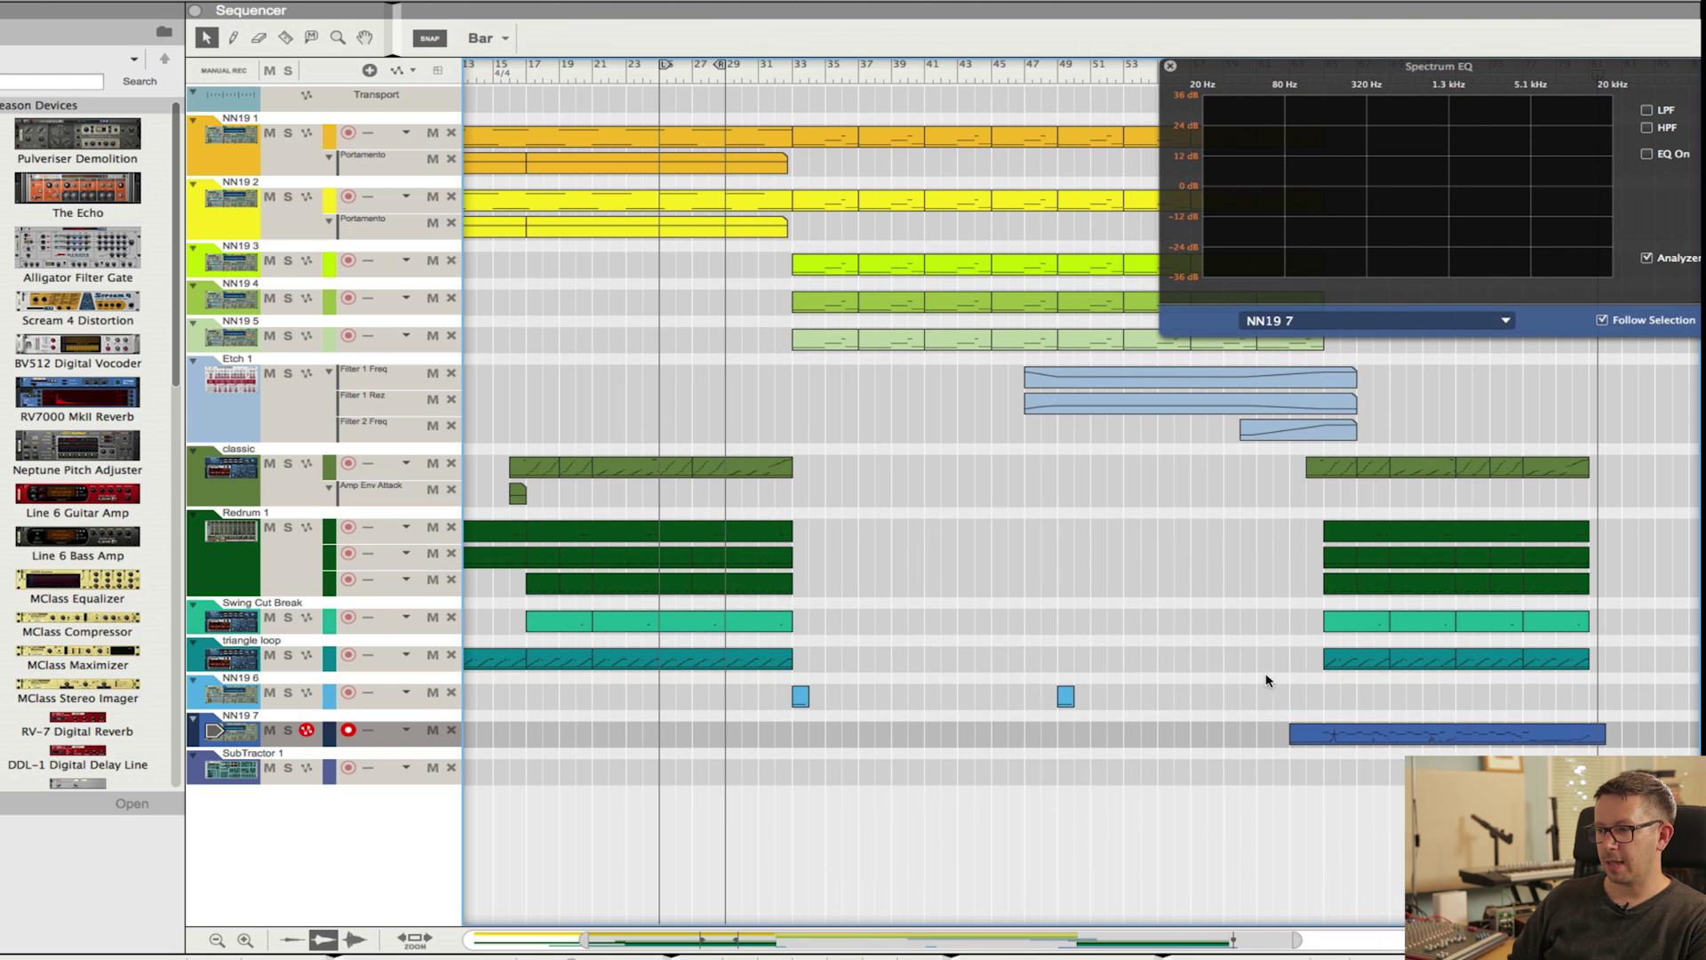
Open the recorded NN19 7 clip for editing and delete its Aftertouch automation.
double_click(1320, 735)
scroll(837, 394, "down", 5, "ctrl")
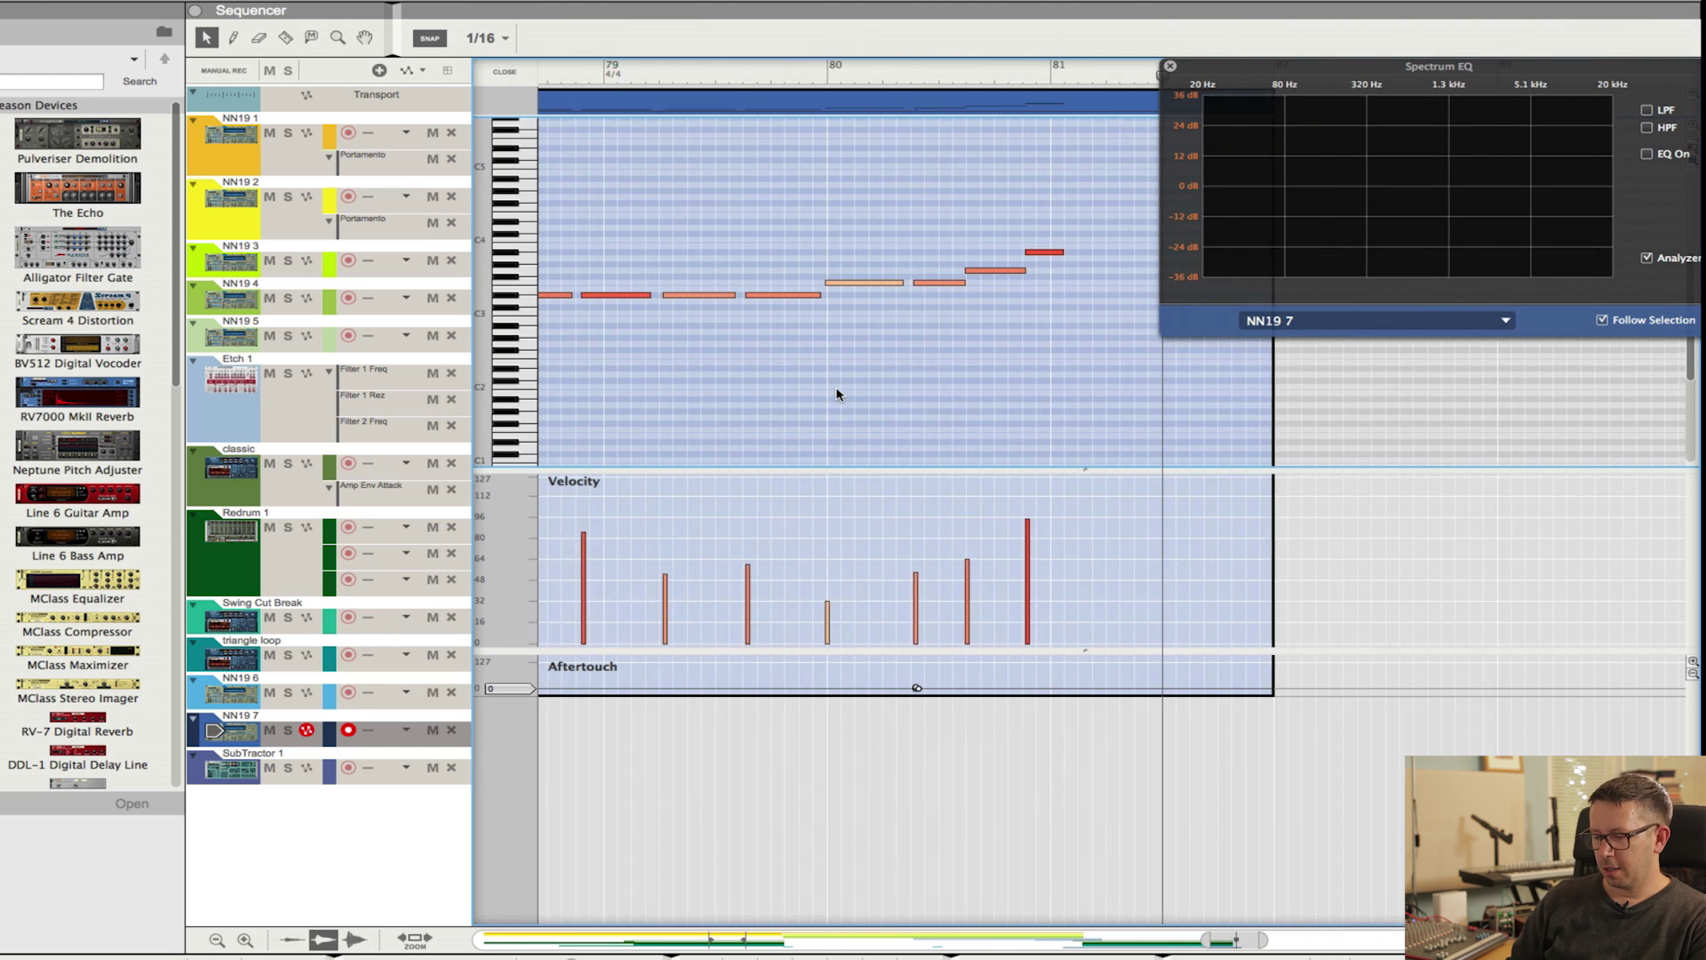
scroll(851, 707, "down", 6, "ctrl")
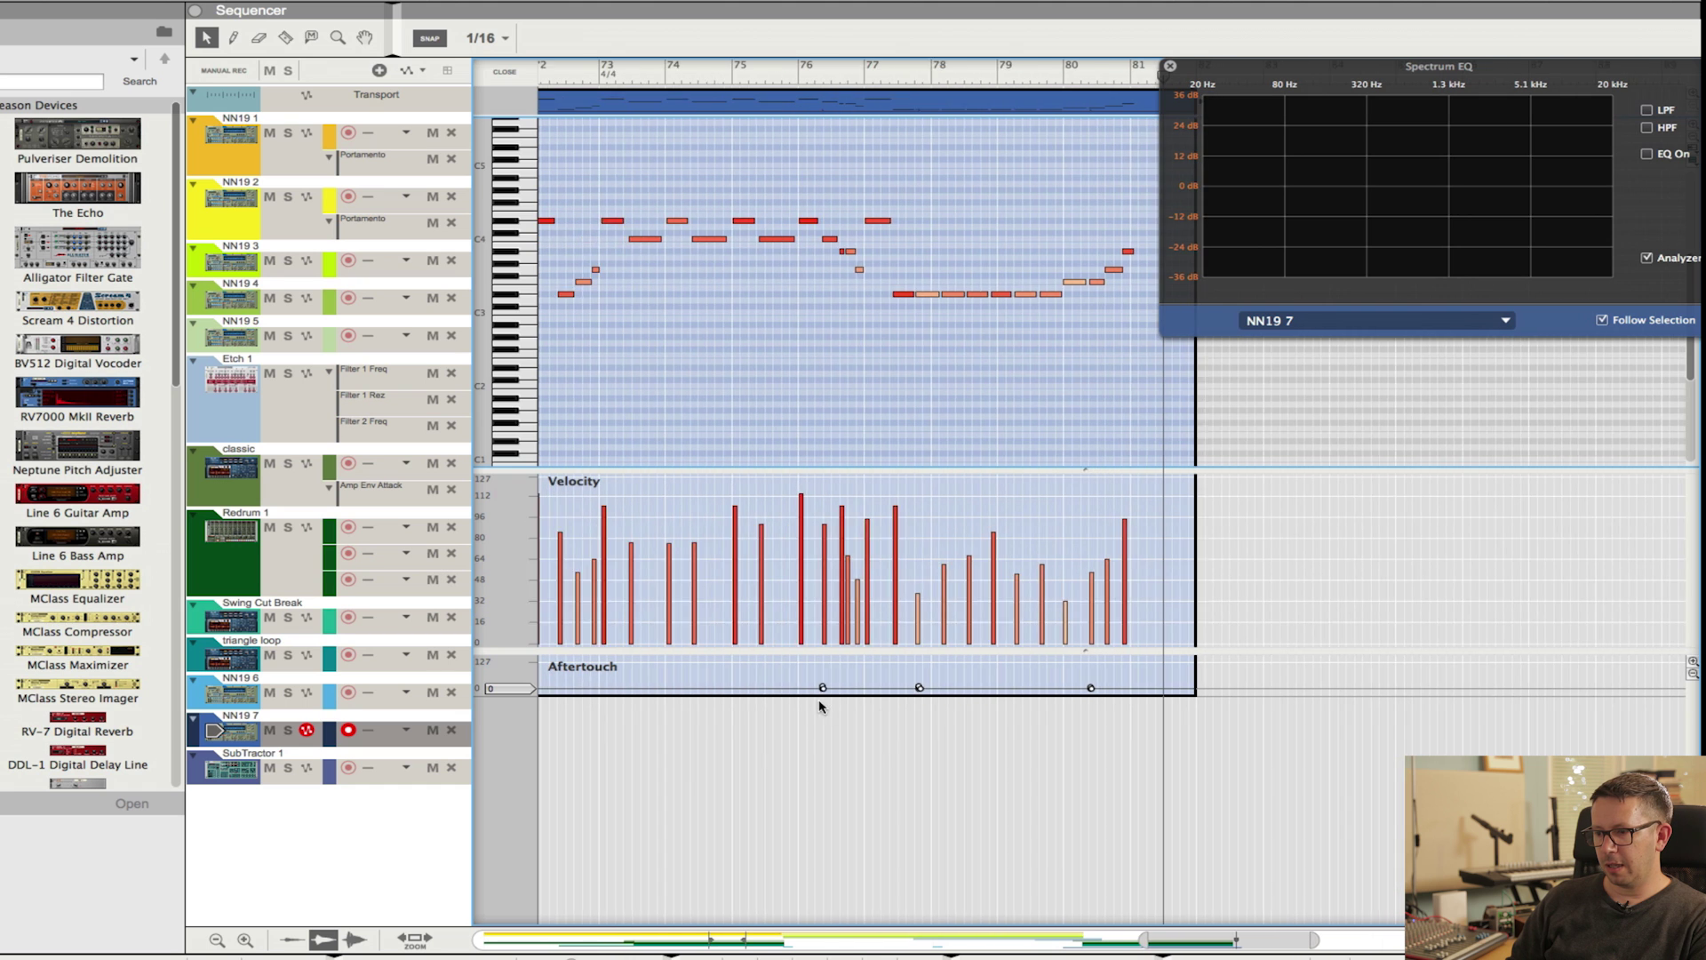
scroll(625, 665, "down", 2, "ctrl")
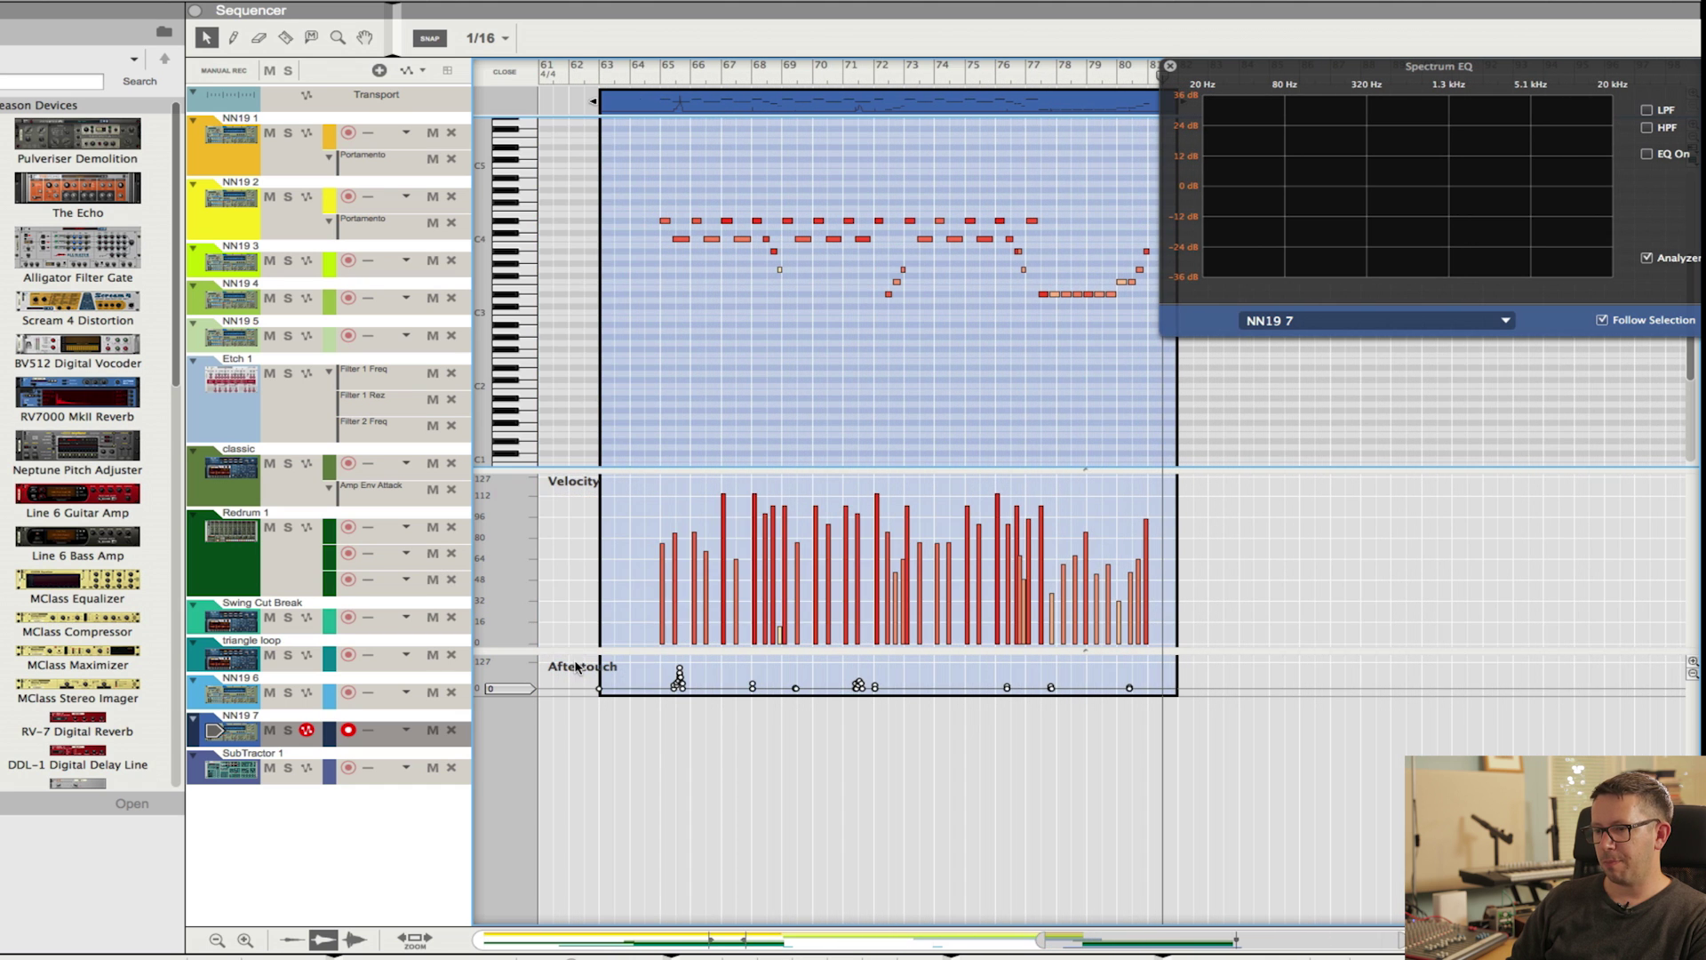
left_click(1154, 755)
double_click(695, 669)
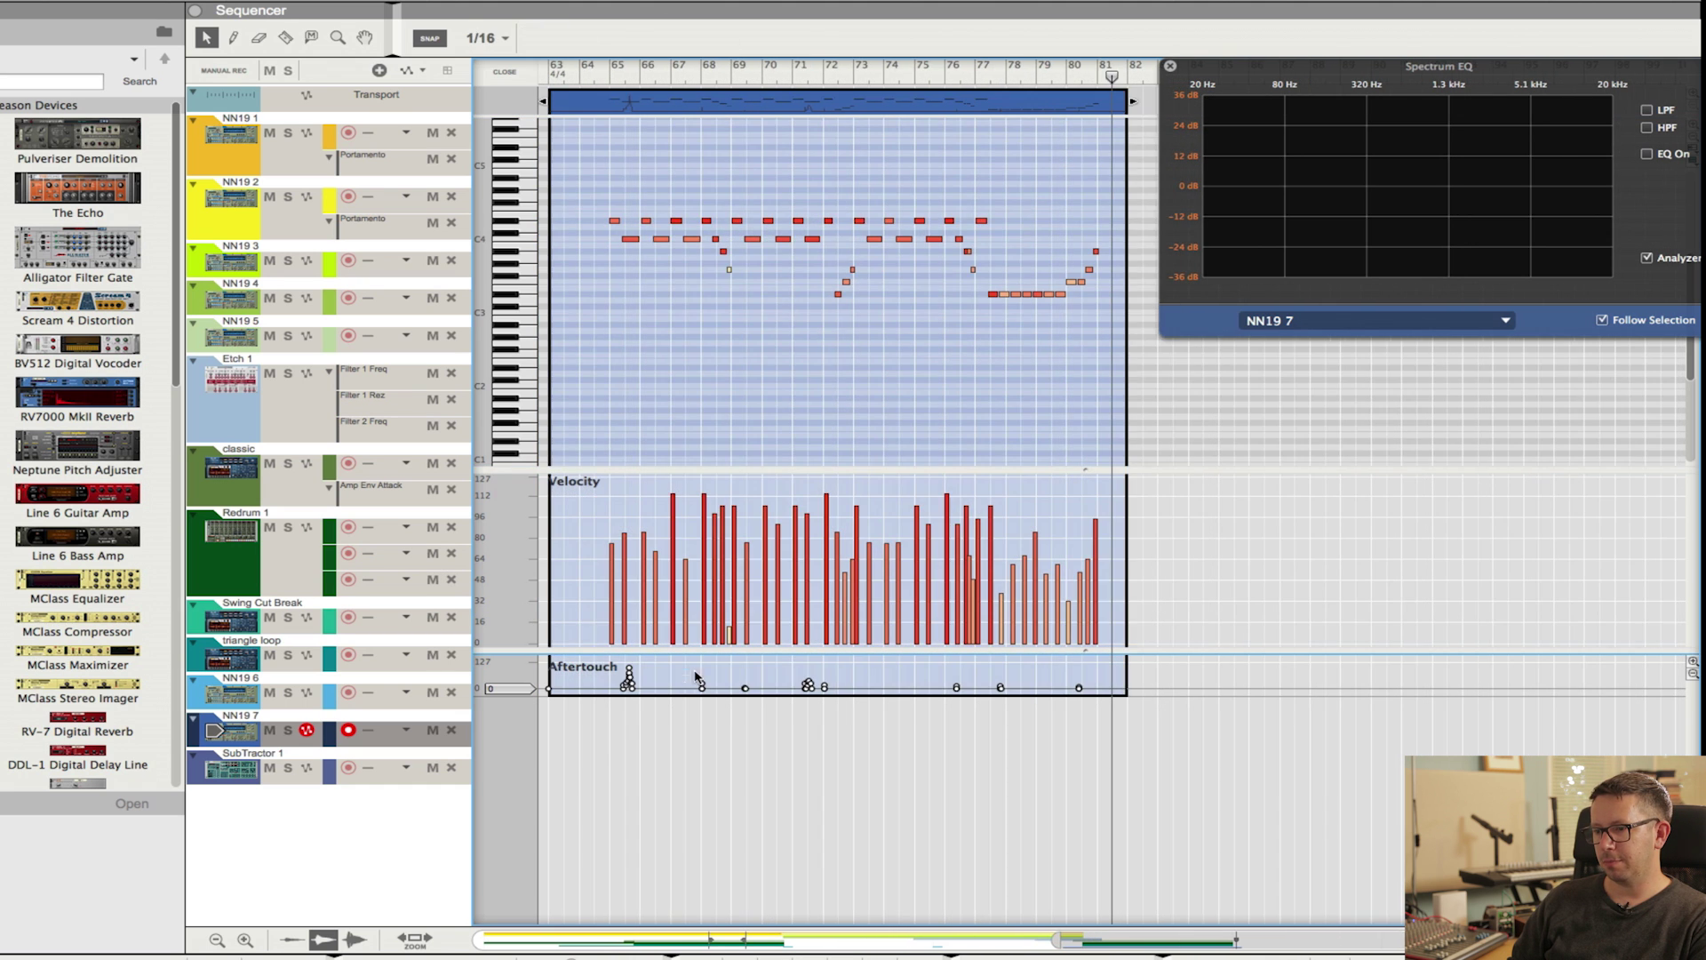
key("Delete")
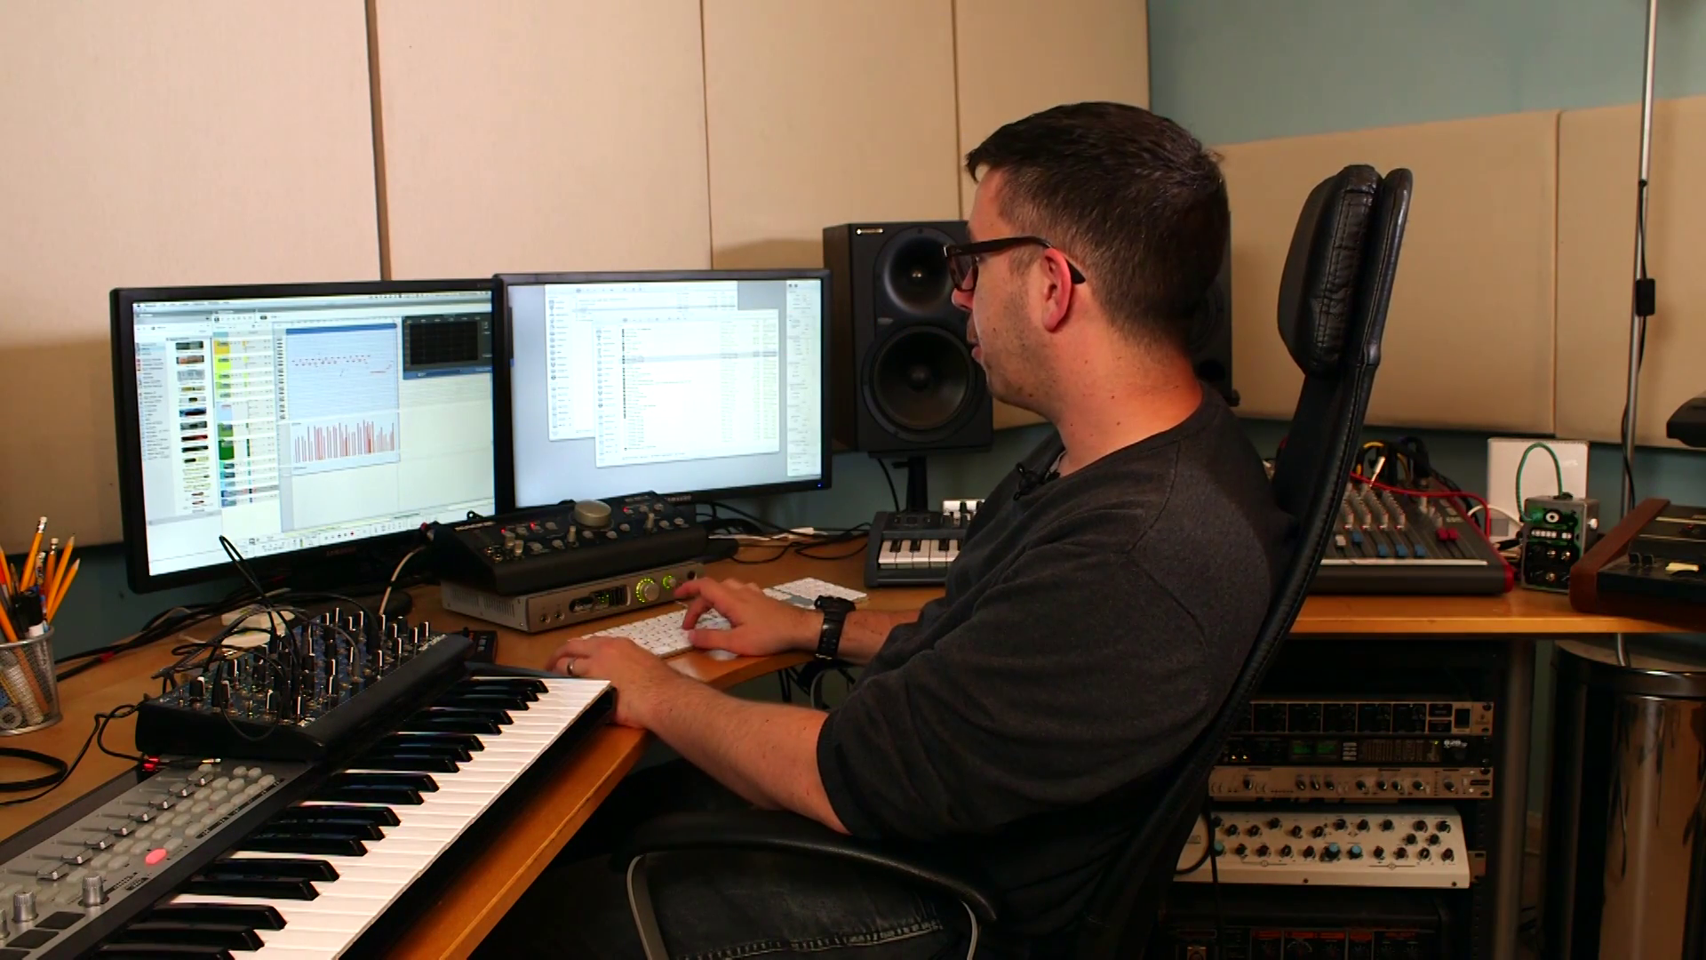
Quantize all the notes in the NN19 7 clip and play the bass line from bar 65.
key("h")
key("h")
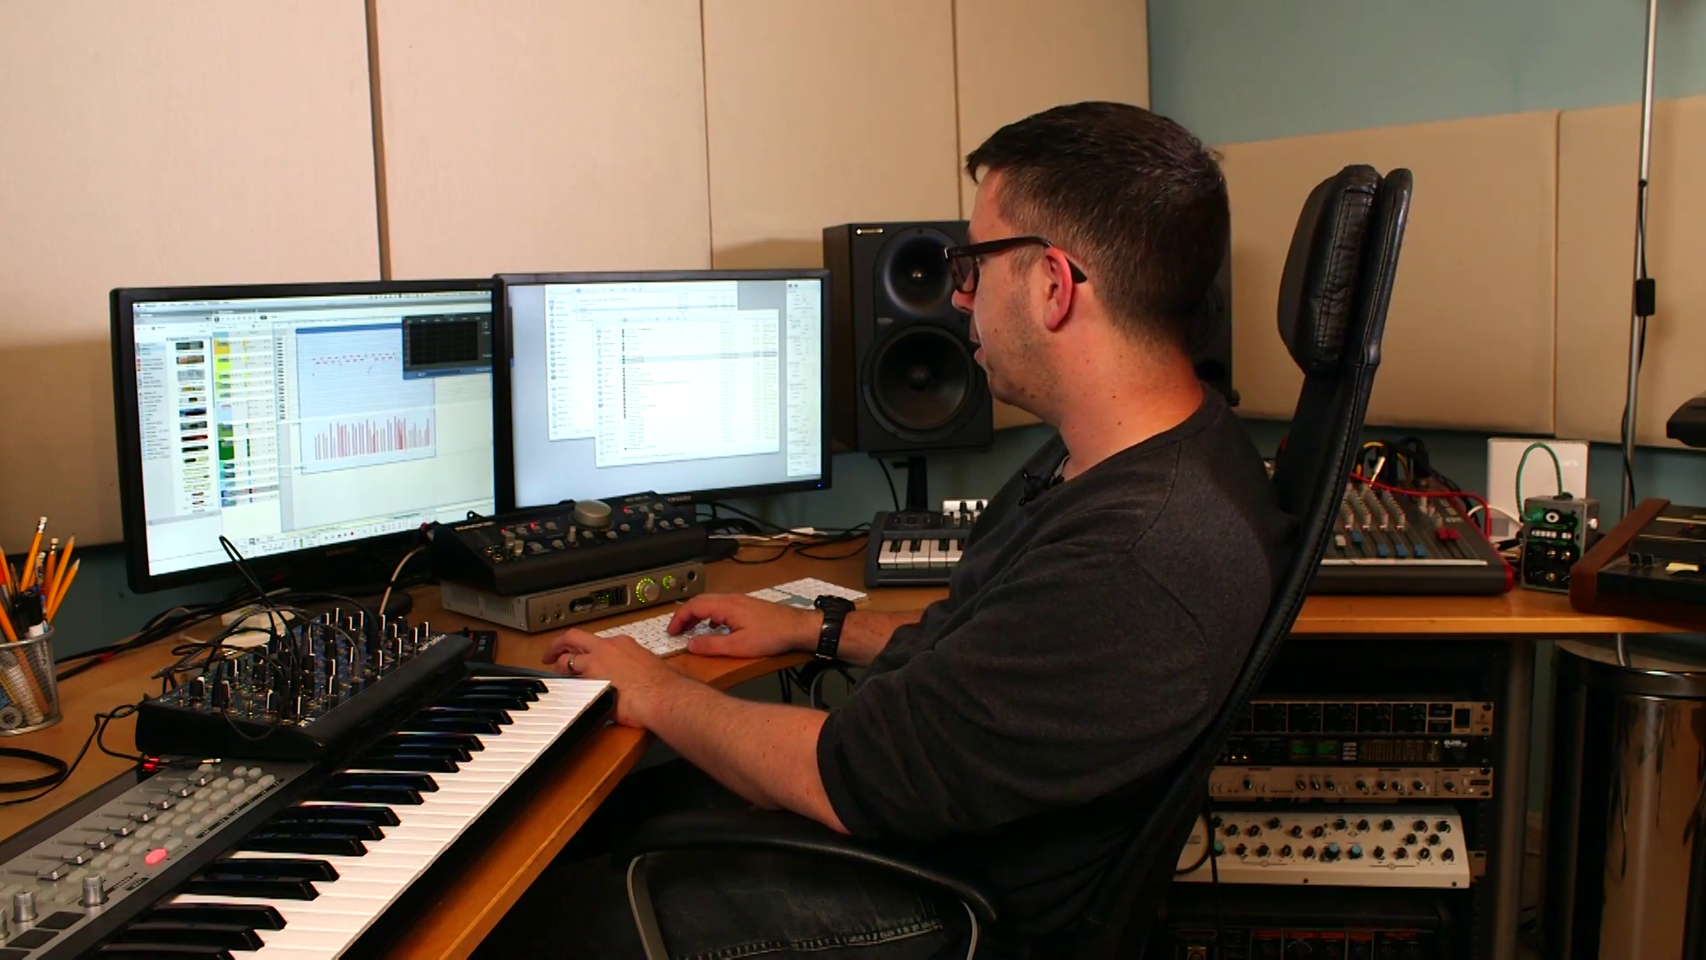
key("h")
key("h")
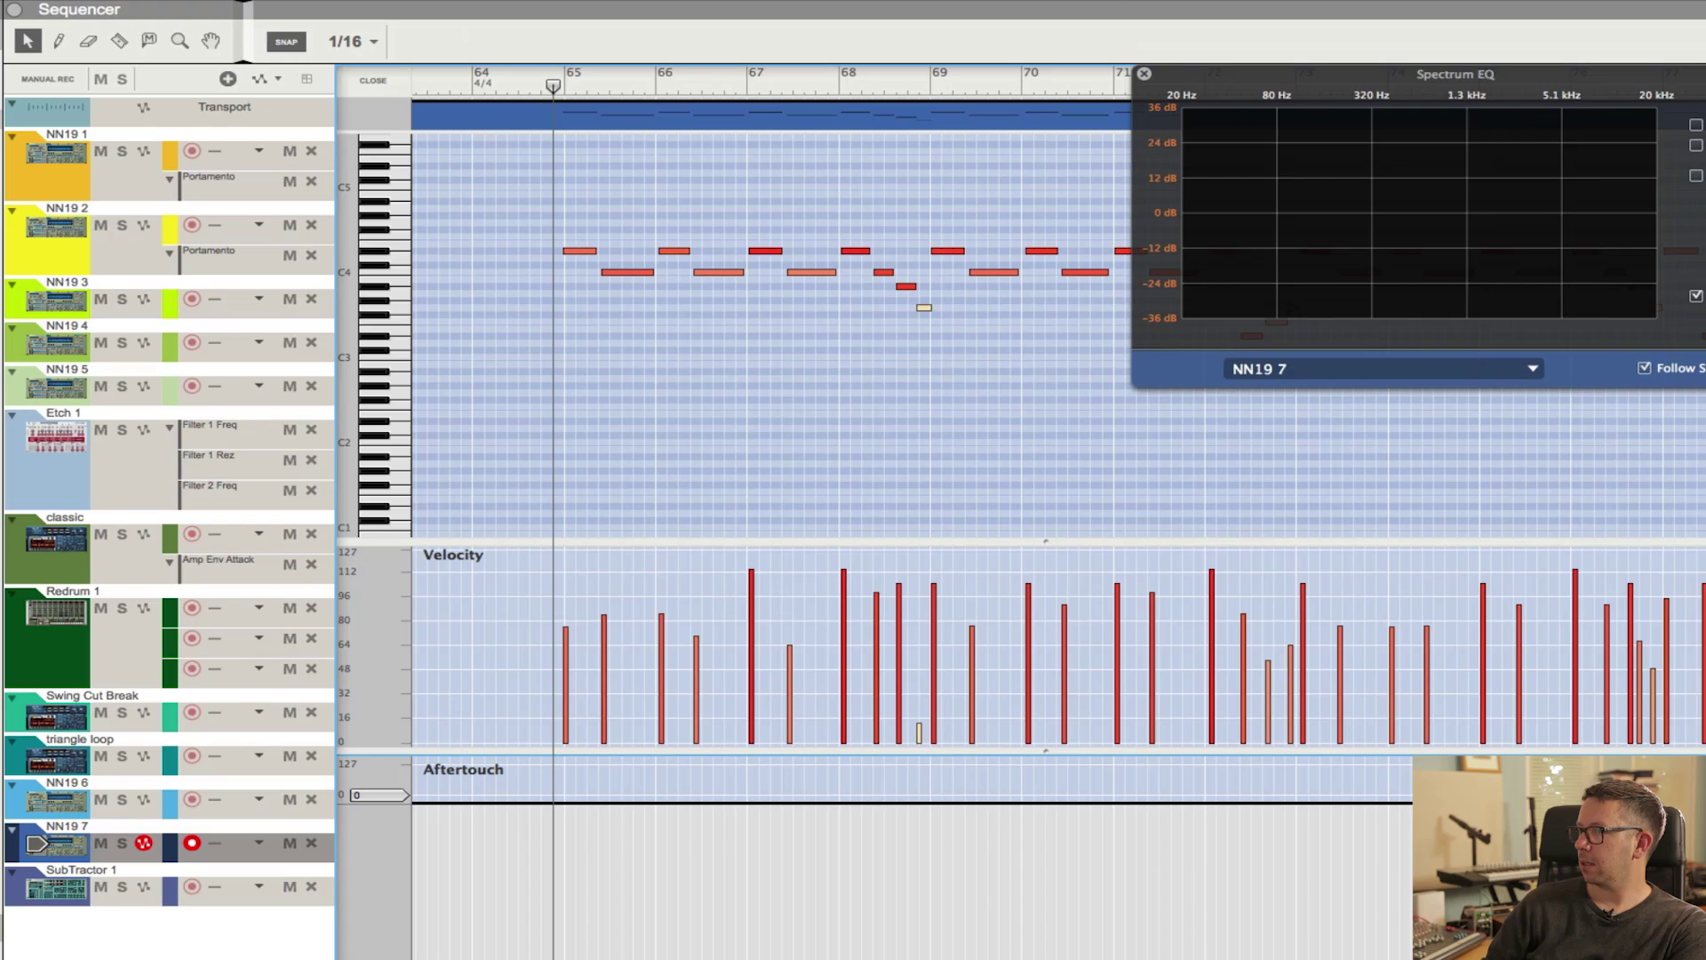
key("super+a")
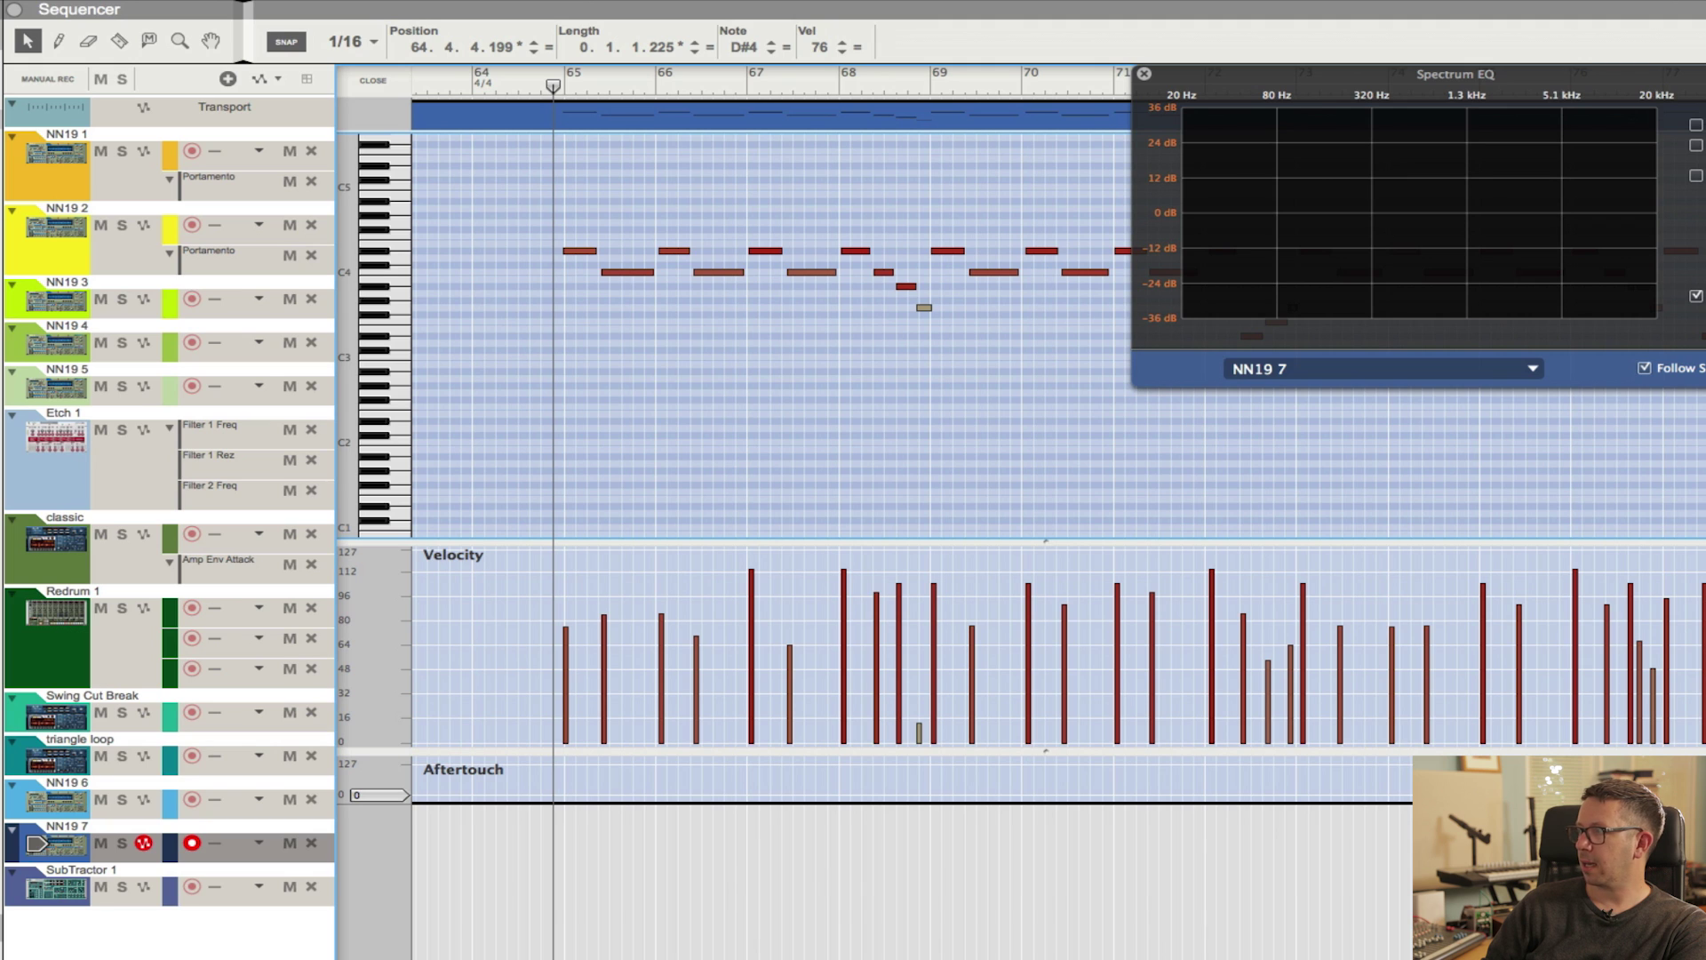
key("super+k")
key("space")
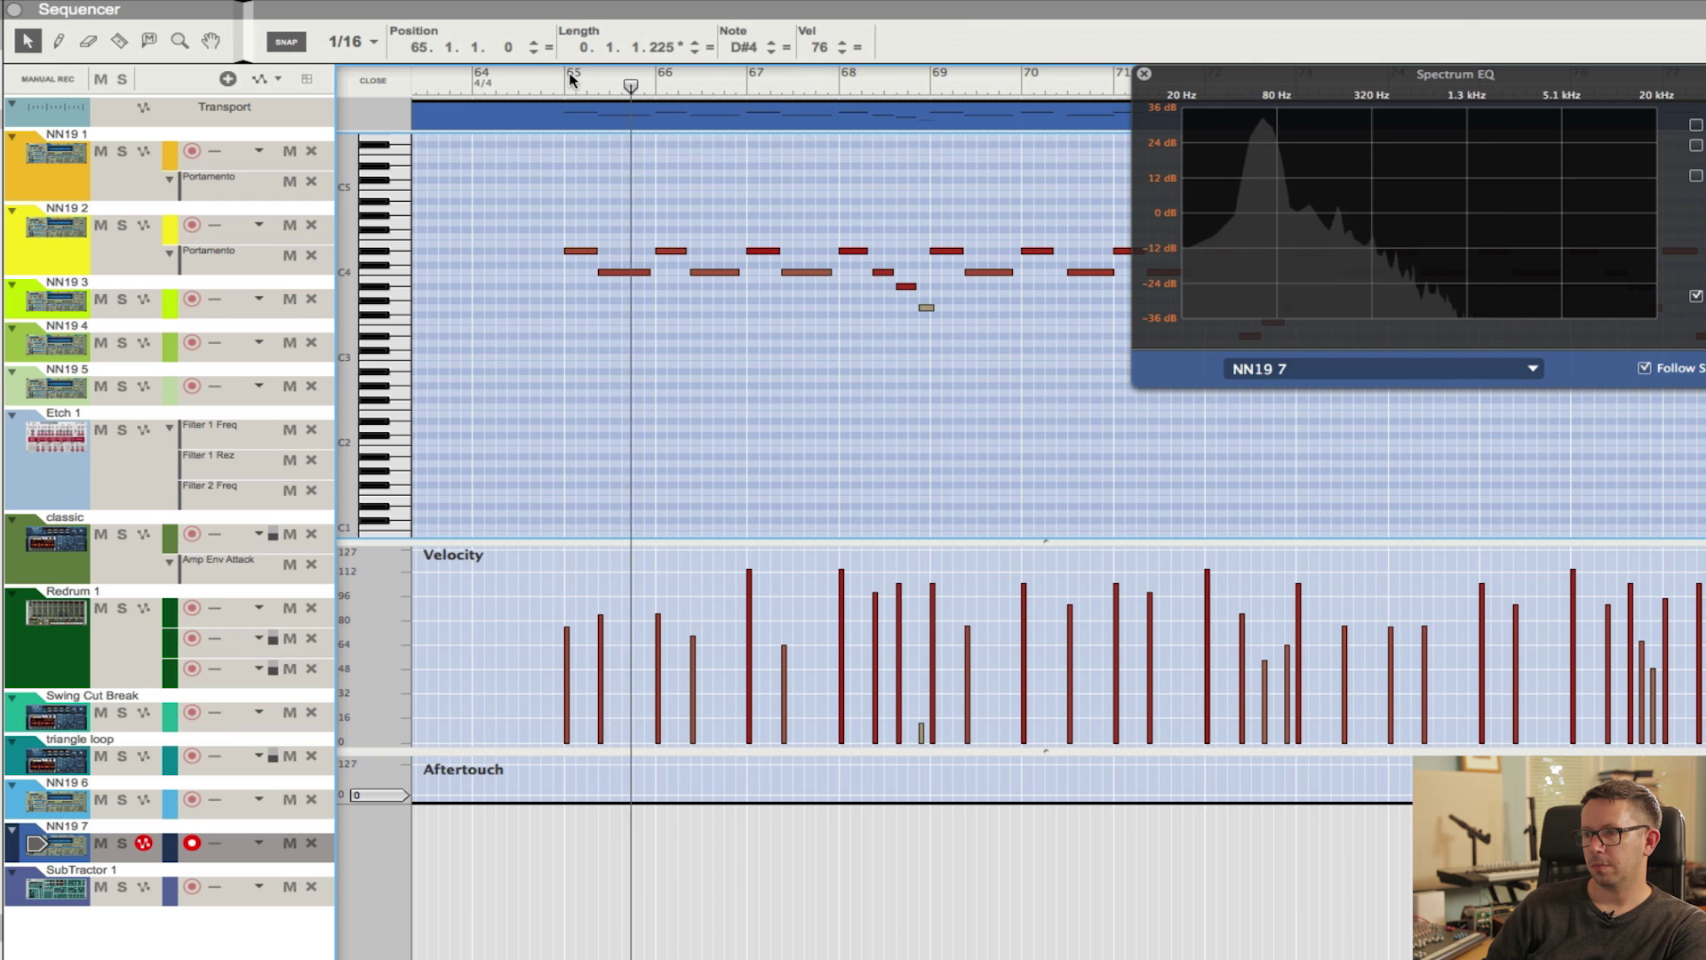
Move the late C 4 bass notes in bars 70 and 73 to positions 70.2.3.0 and 73.2.3.0.
left_click(745, 356)
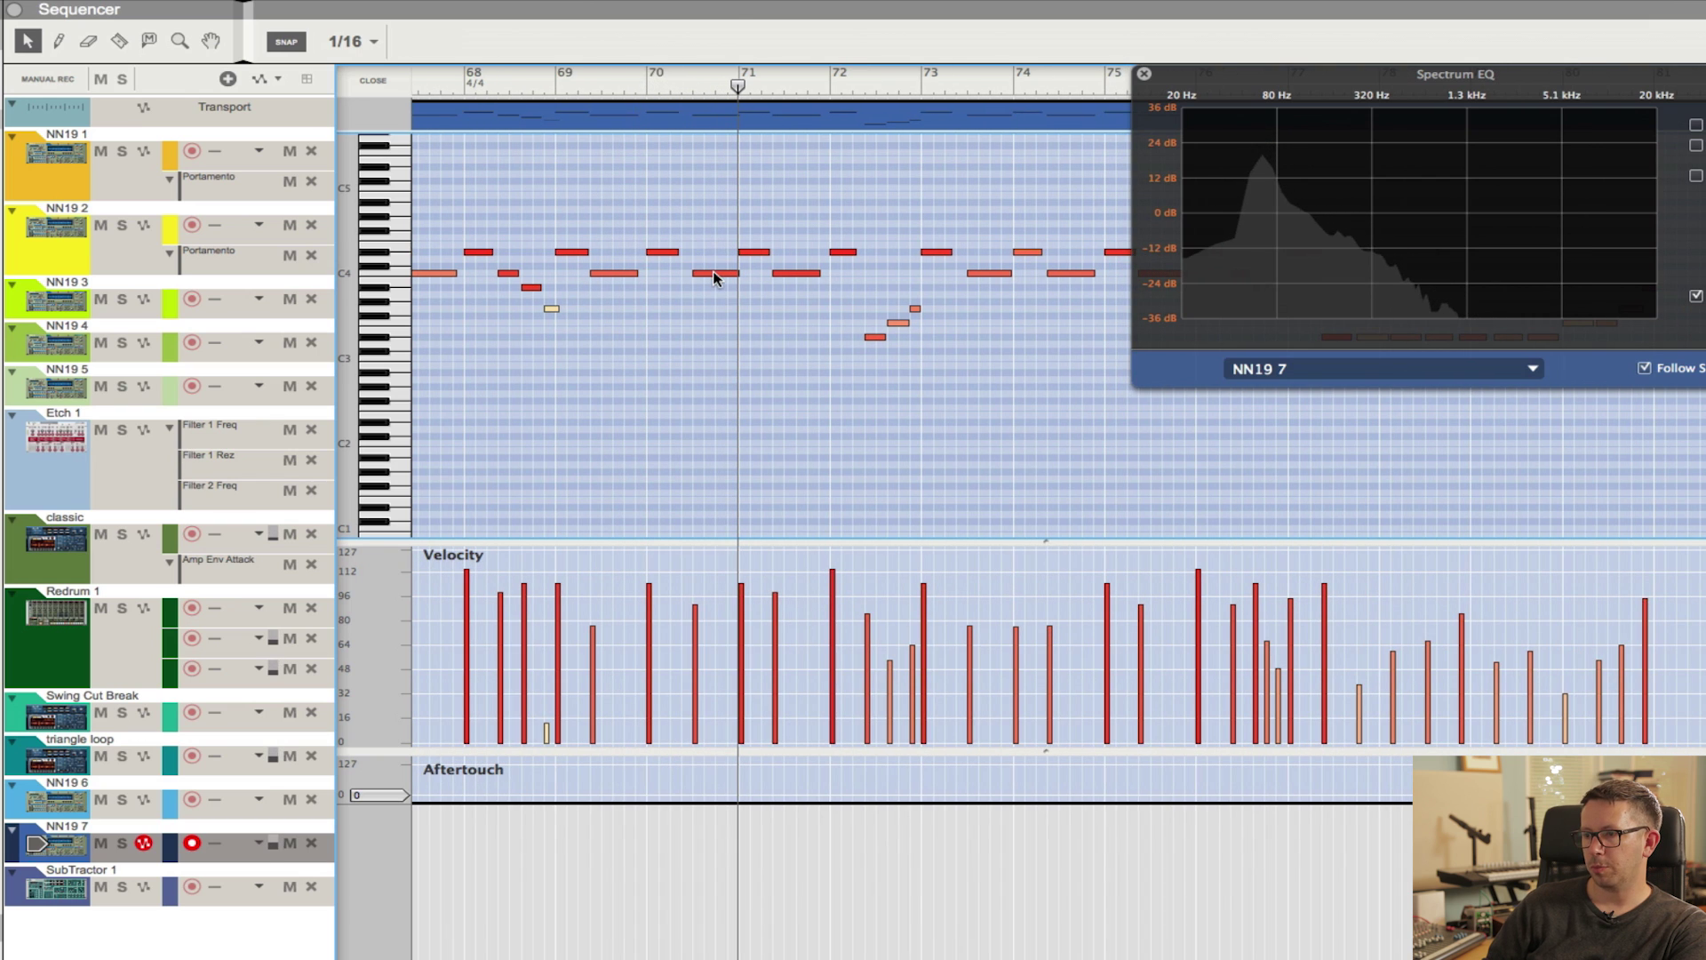
left_click_drag(714, 278, 702, 276)
left_click(625, 86)
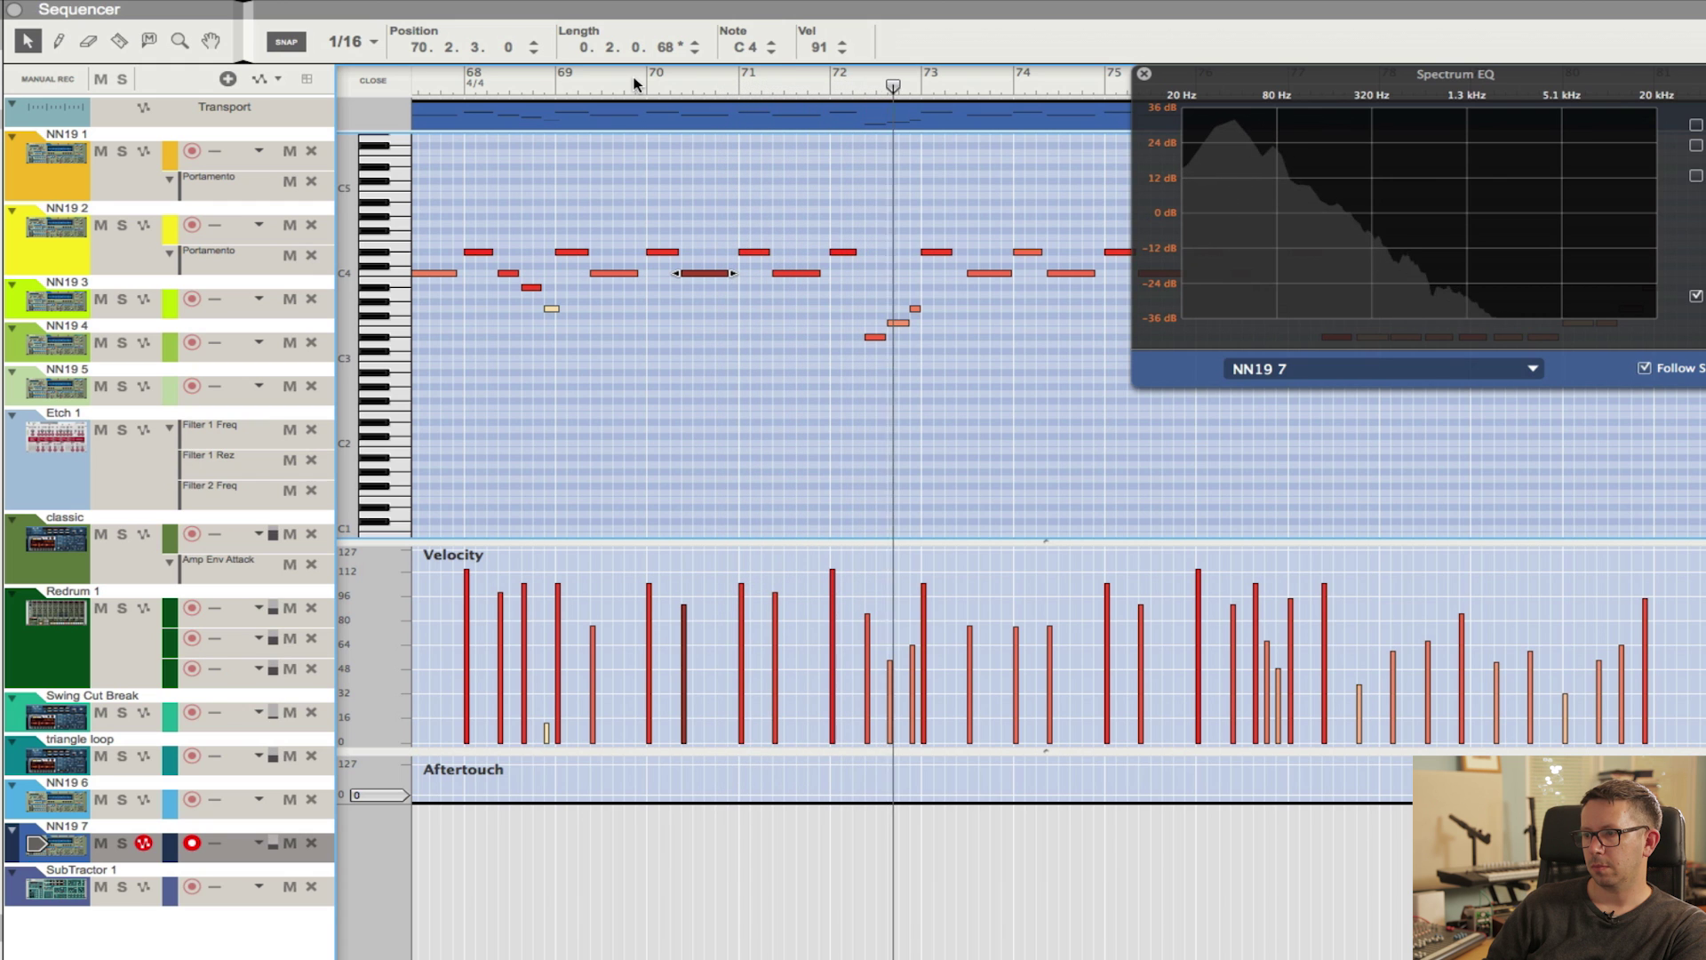
left_click(795, 274)
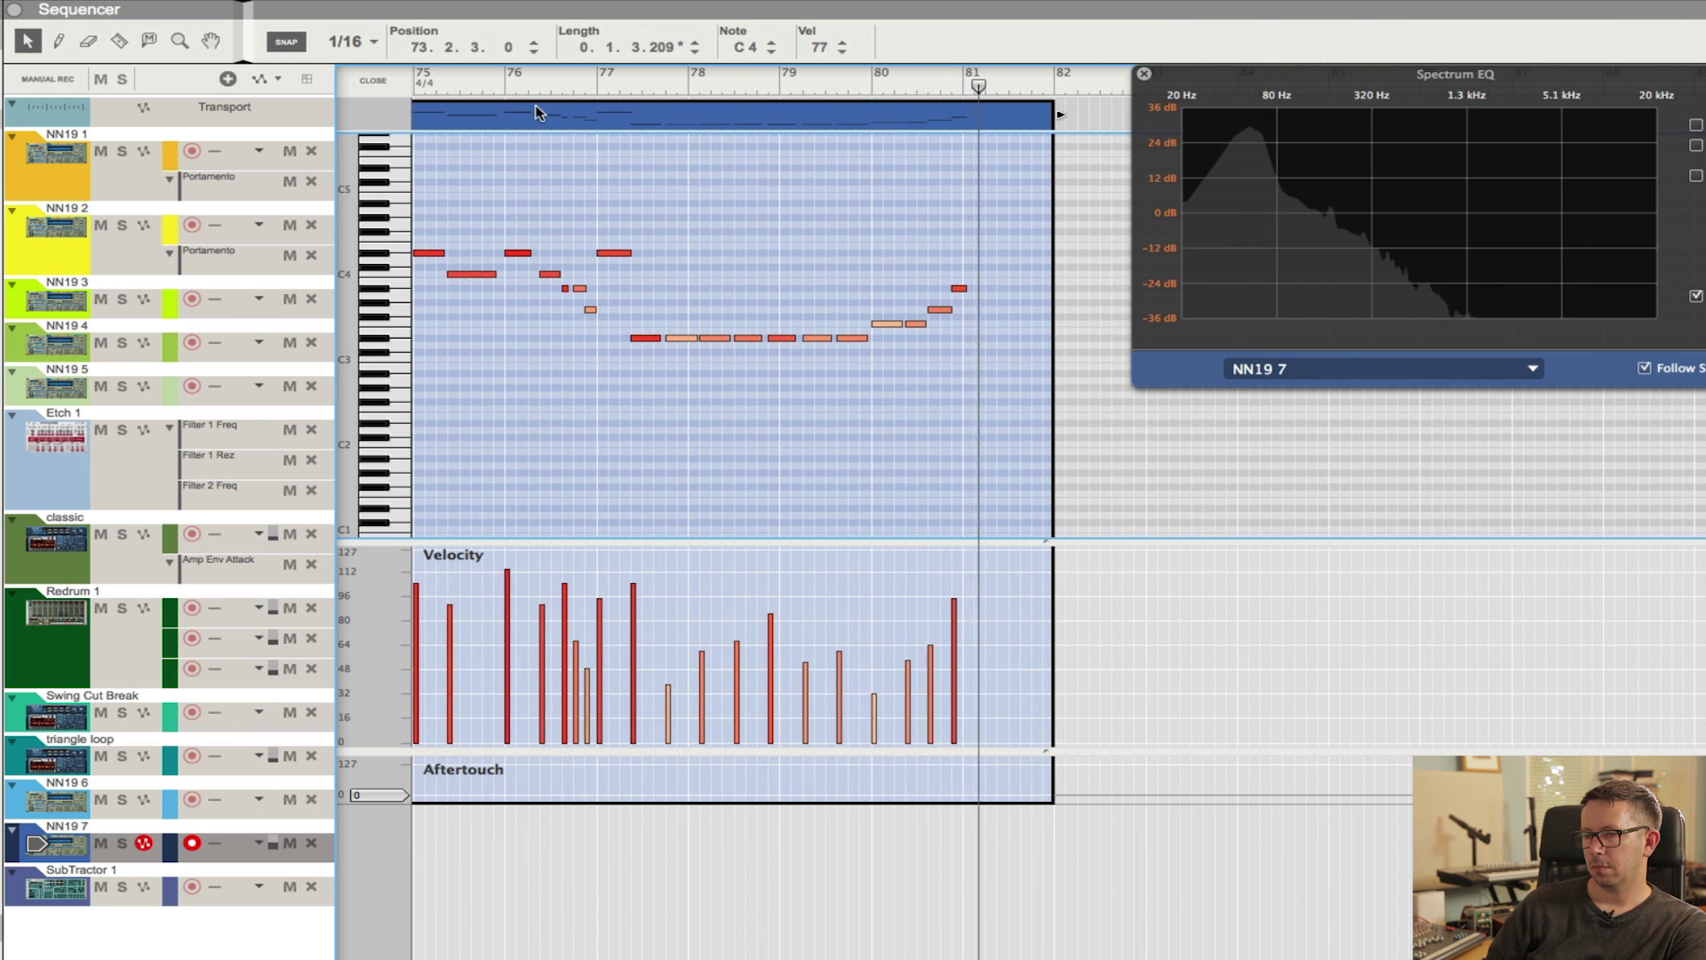
Return to the arrangement and trim the NN19 7 clip to start at bar 65 with a length of 16 bars.
key("shift+Tab")
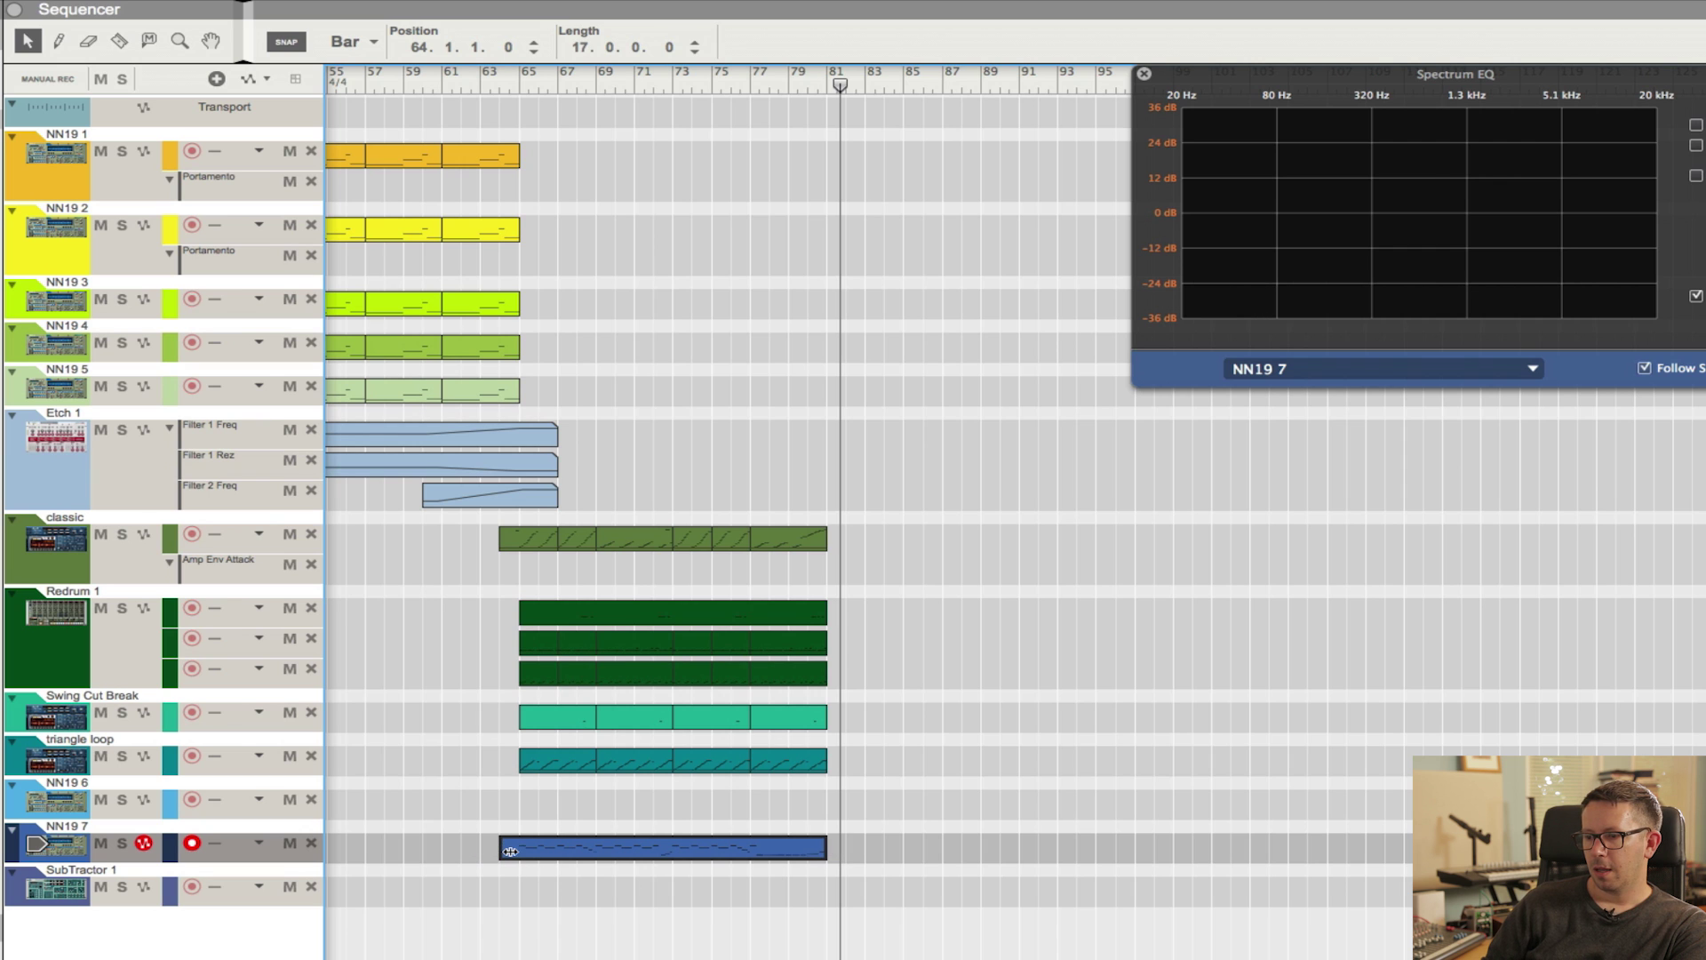
scroll(512, 850, "down", 5)
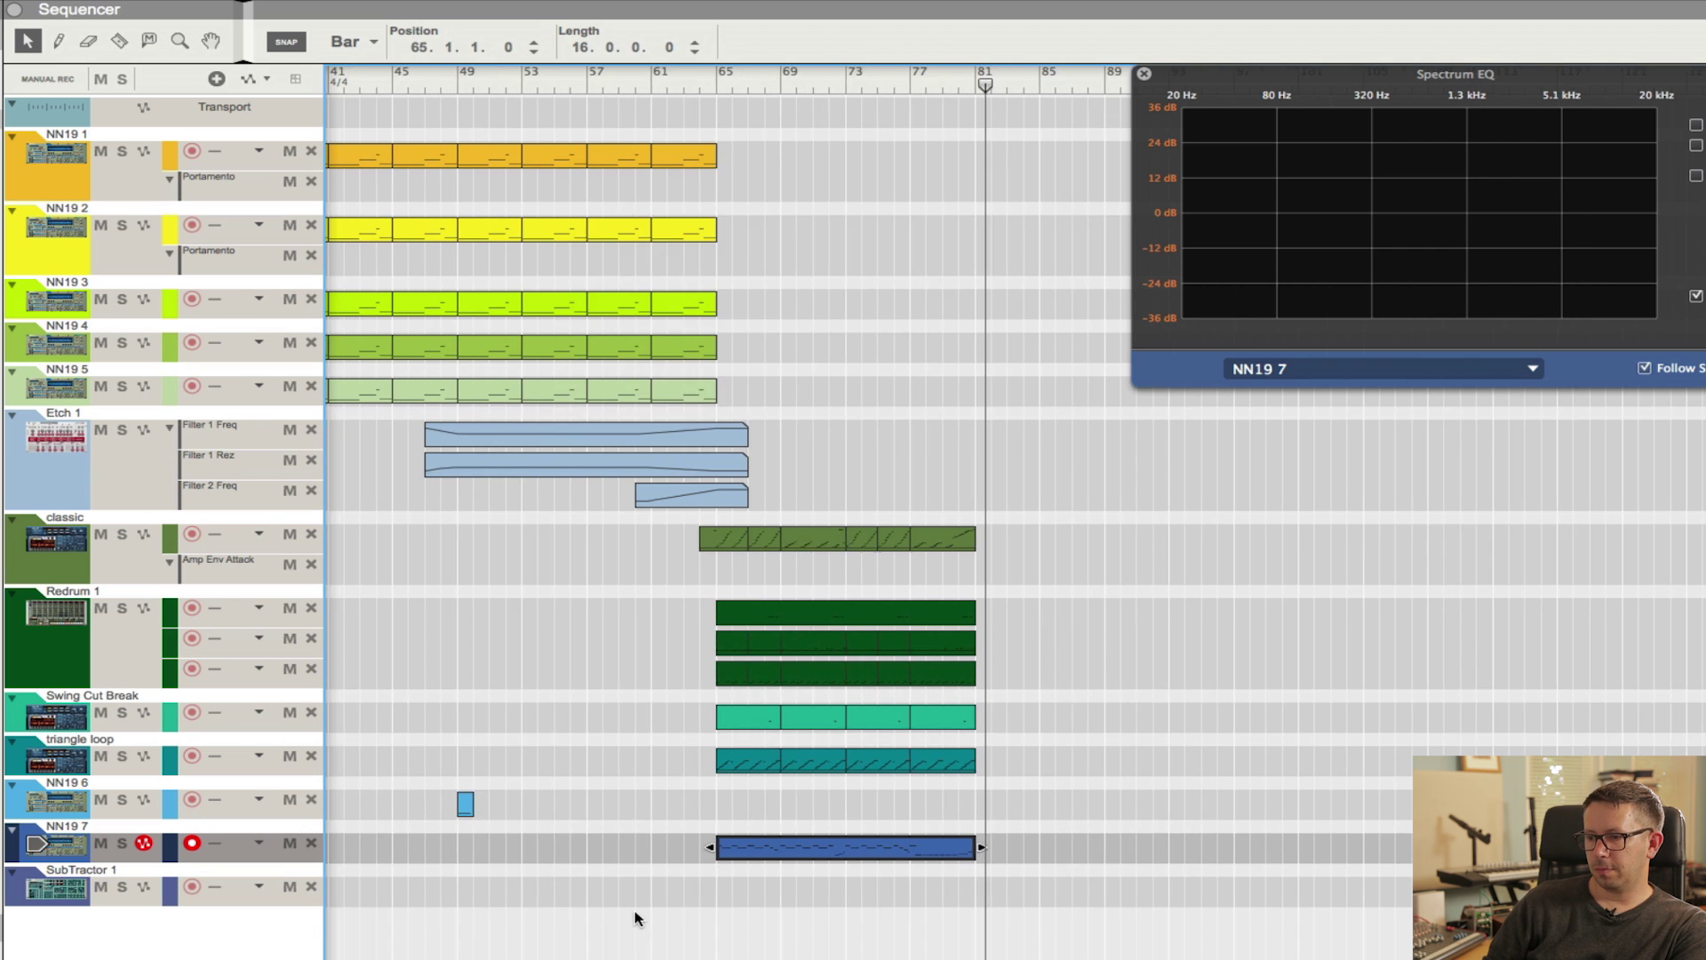
scroll(1020, 453, "left", 1)
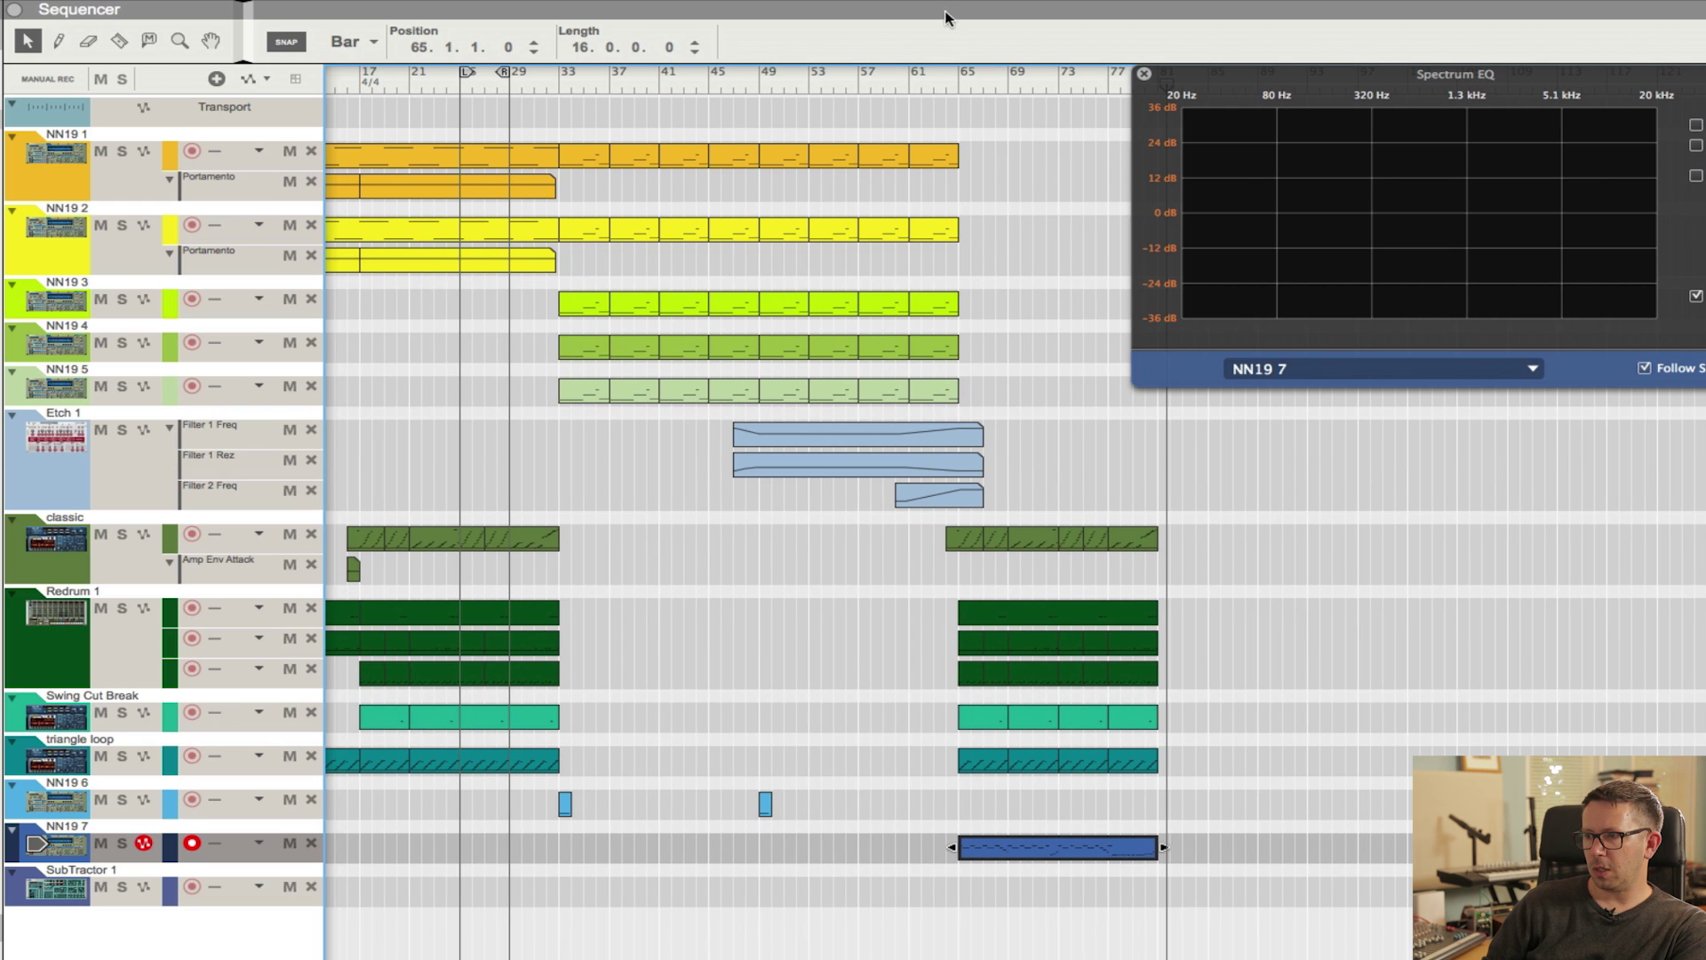
Audition the NN19 7 bass clip soloed from bar 65, checking its sampler settings and its notes.
left_click(957, 82)
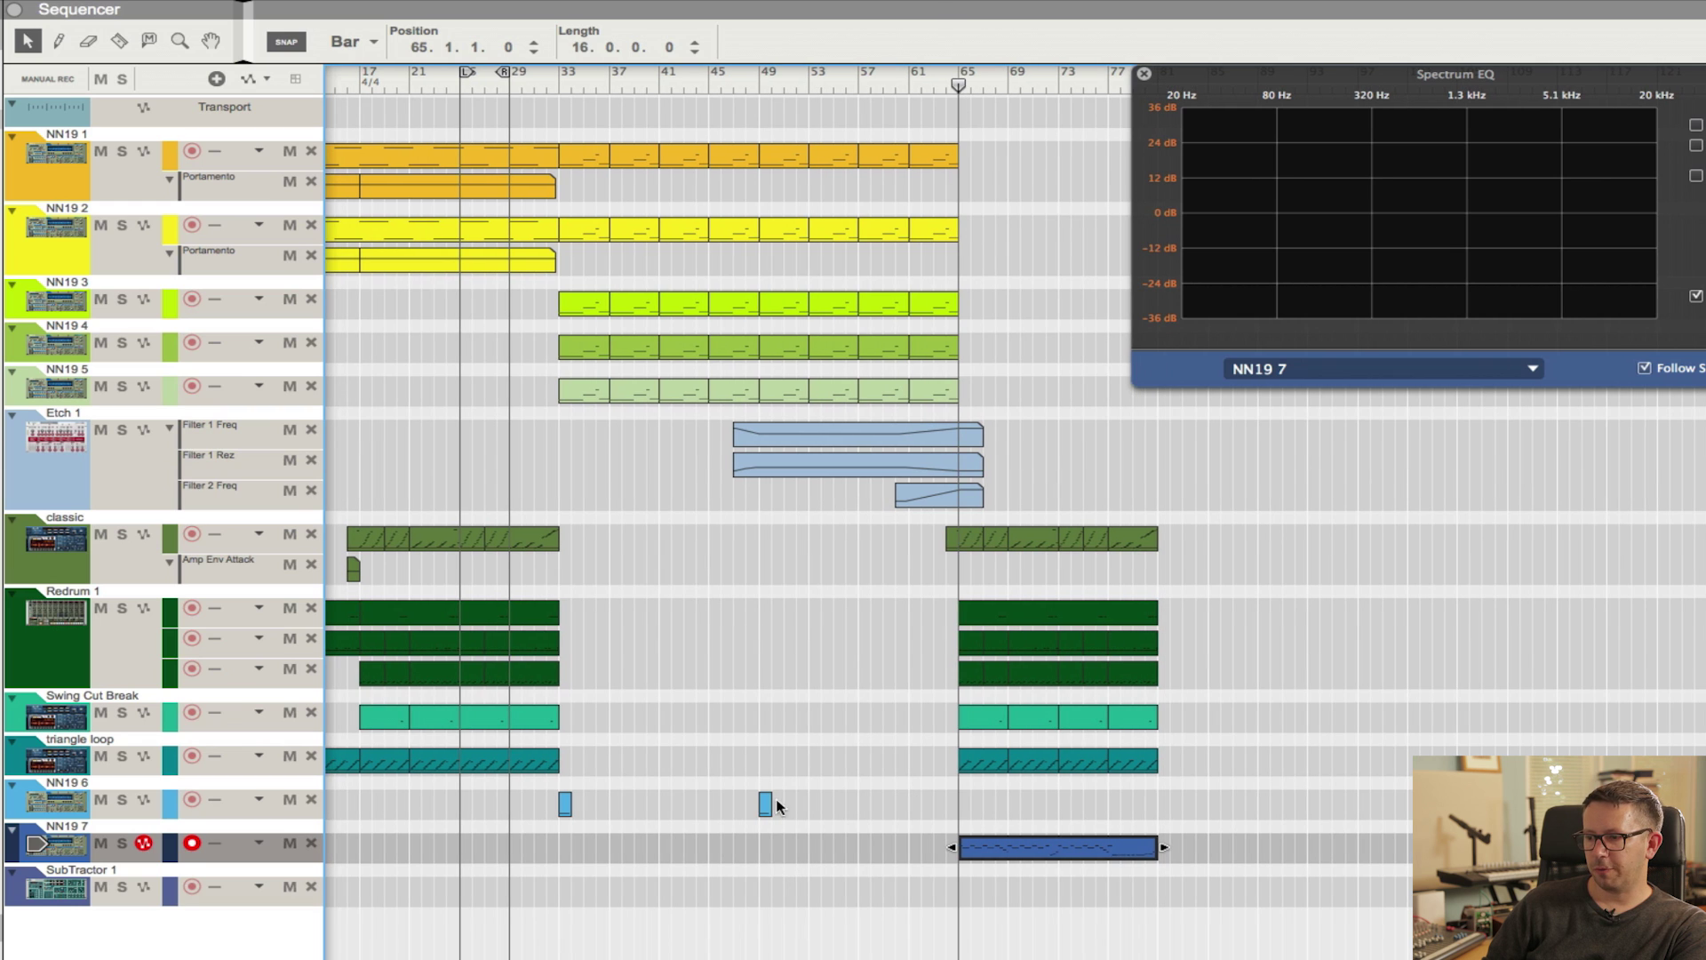
left_click(122, 845)
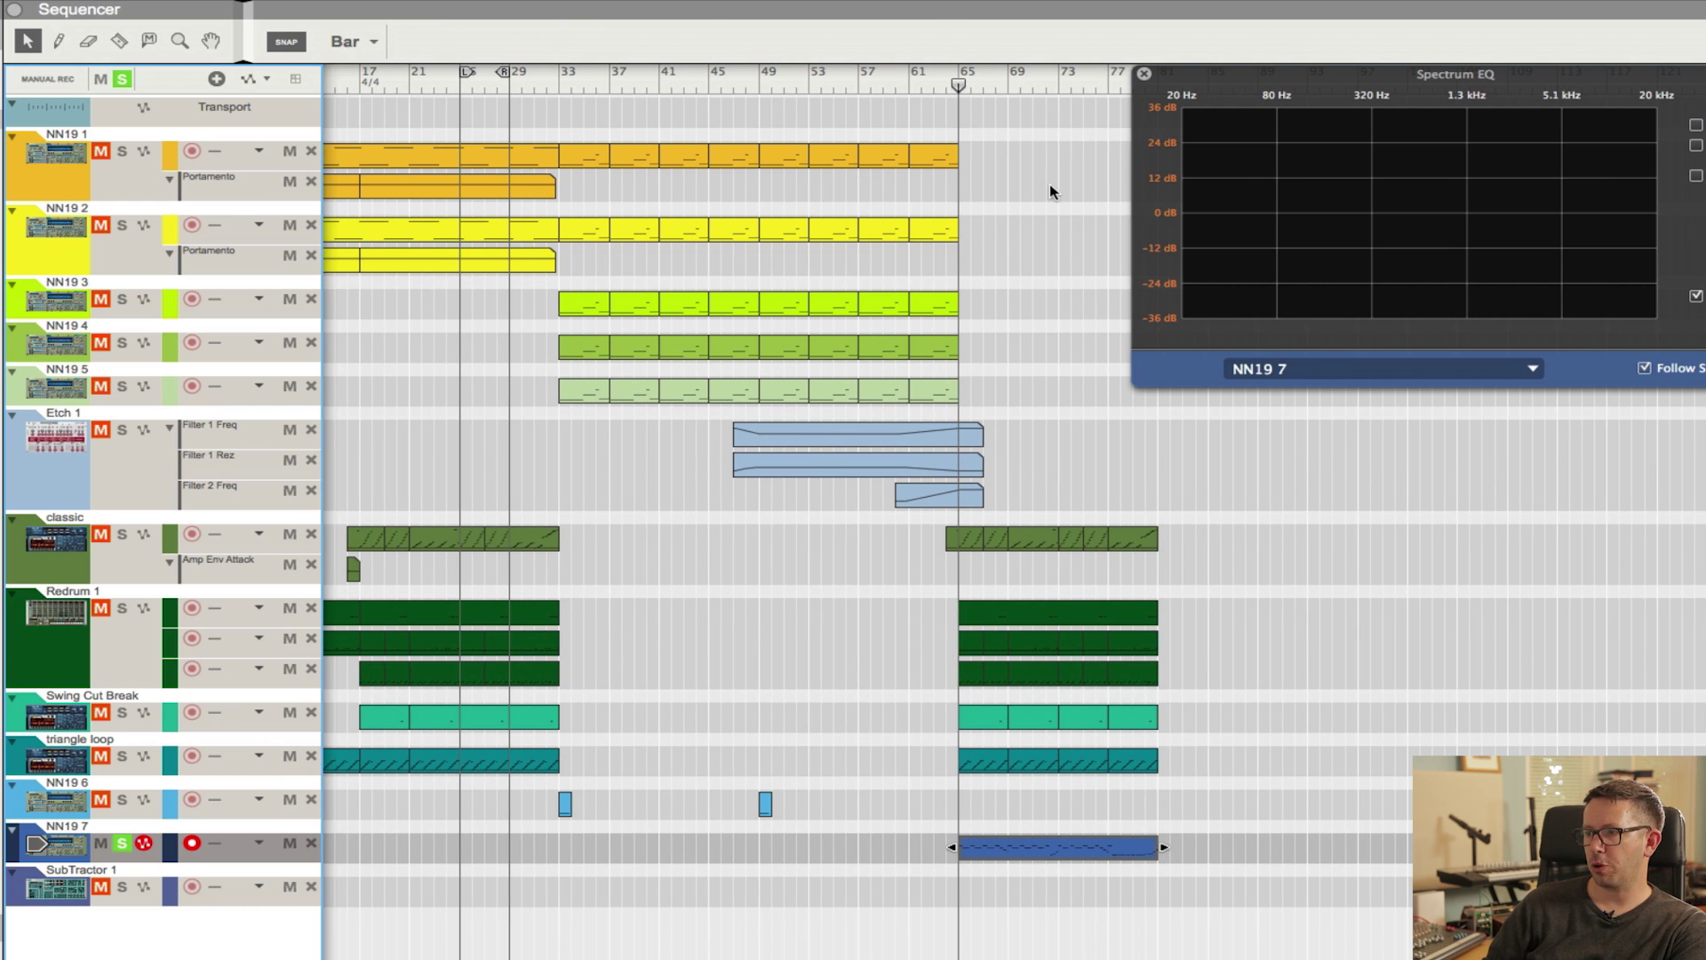
key("space")
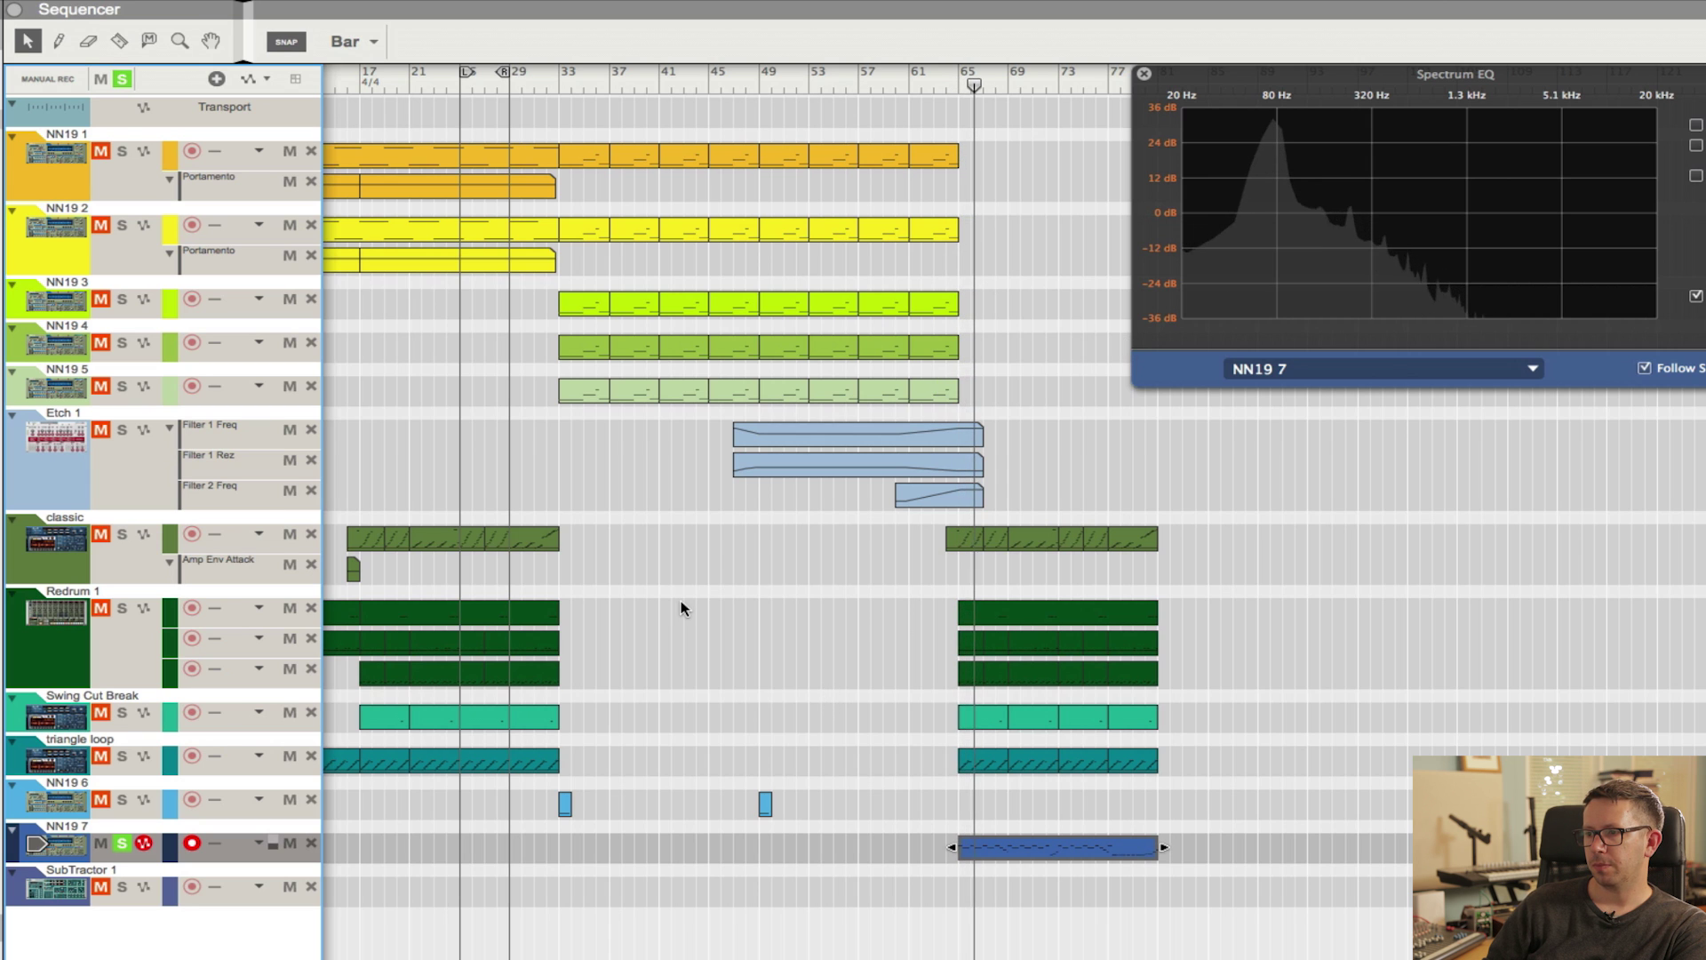
key("F6")
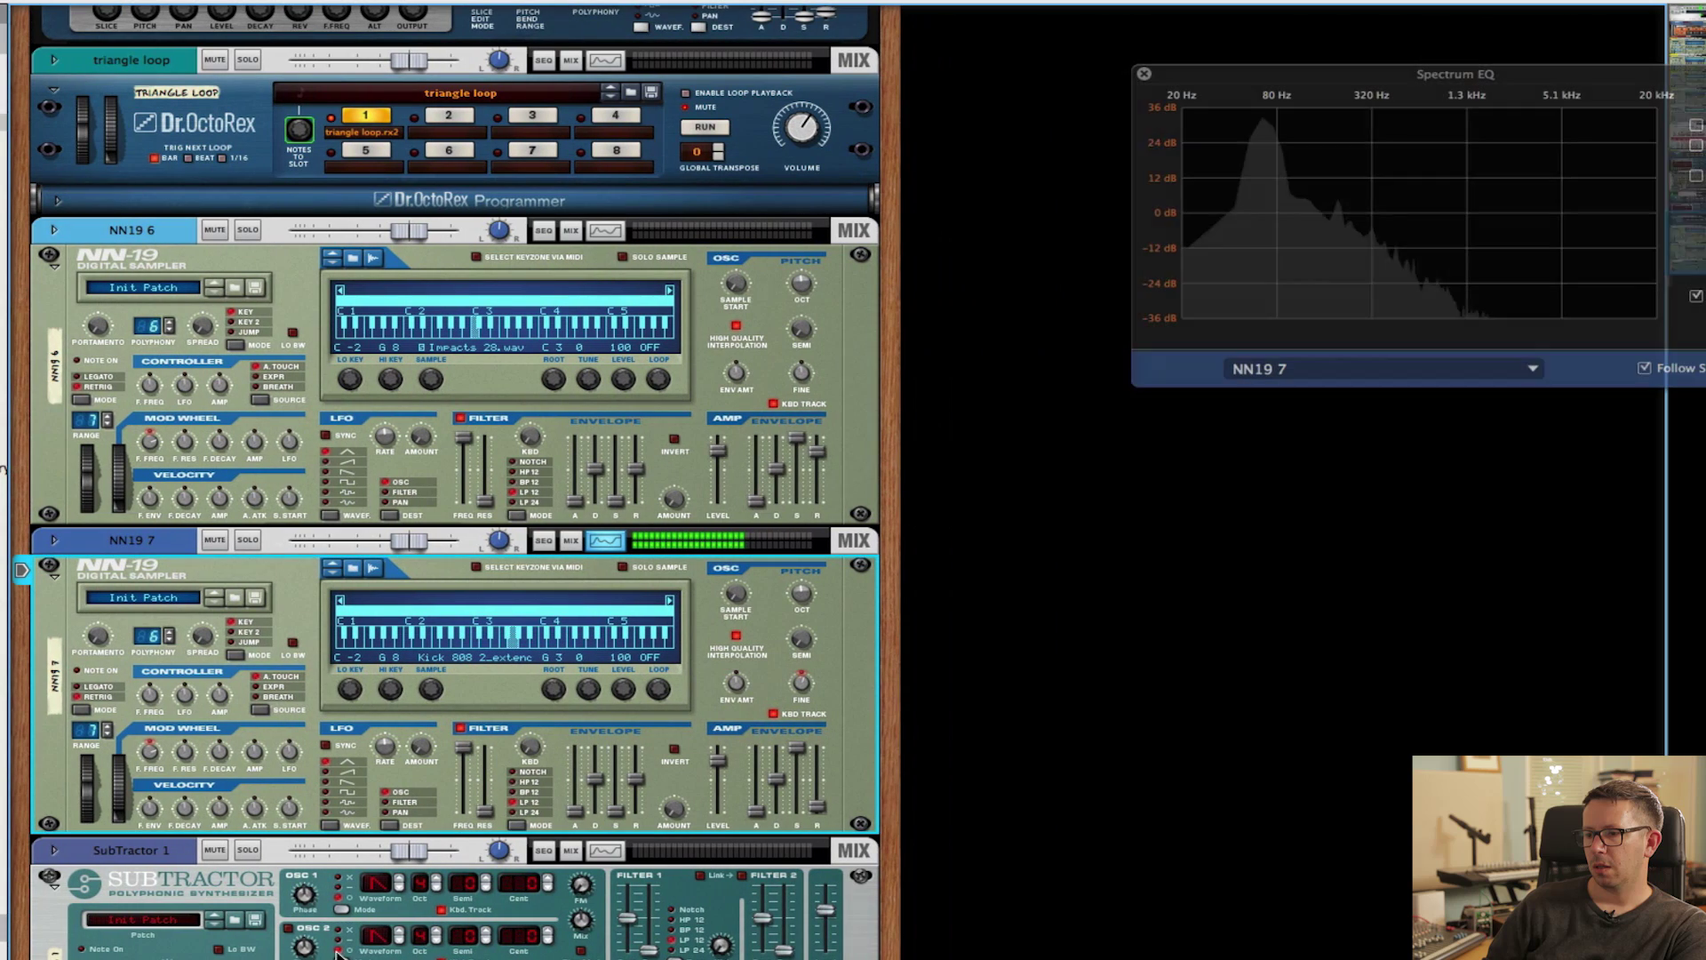
scroll(402, 840, "down", 3)
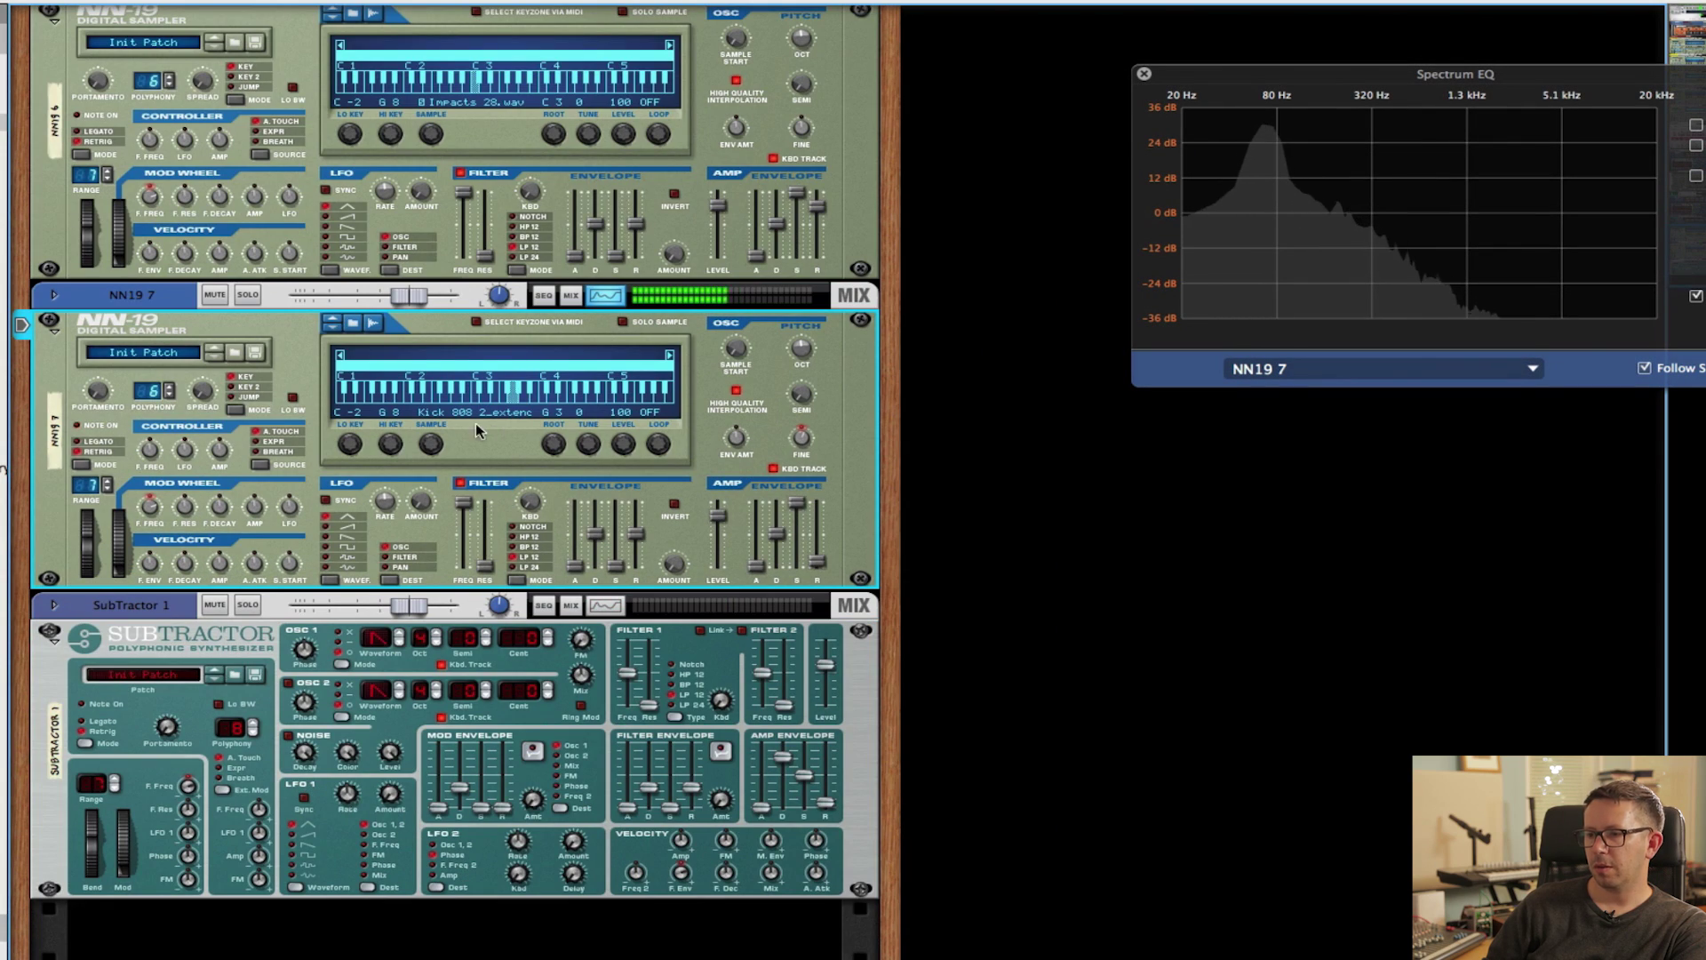
key("F7")
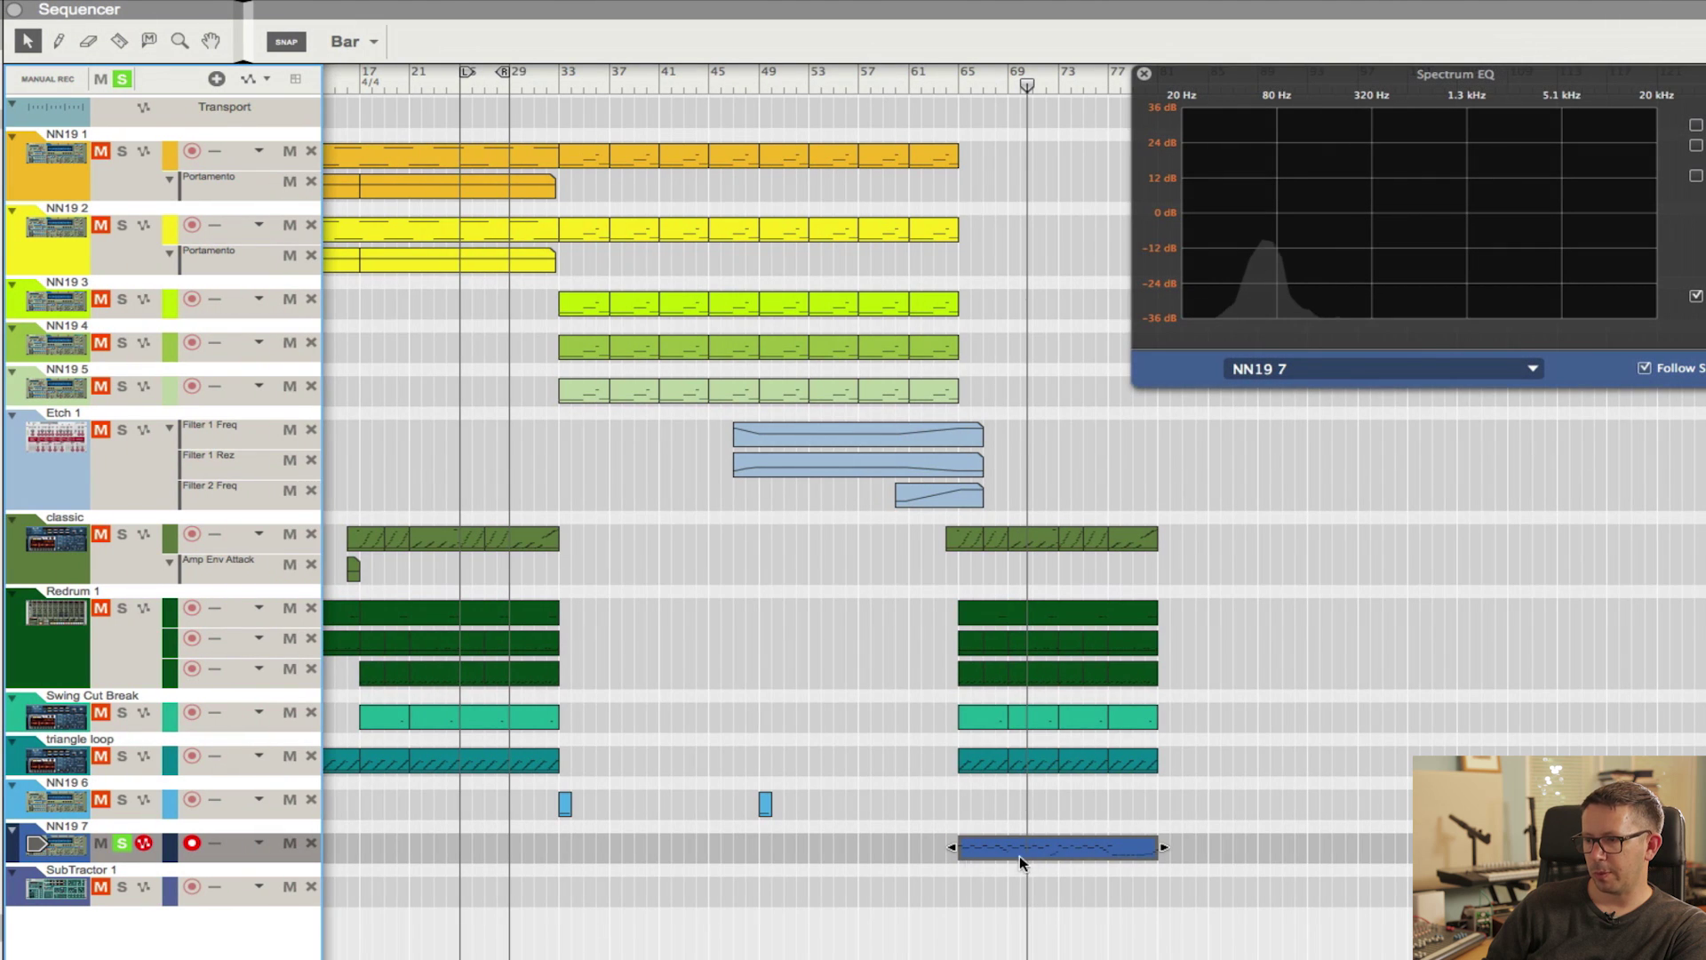
double_click(1026, 844)
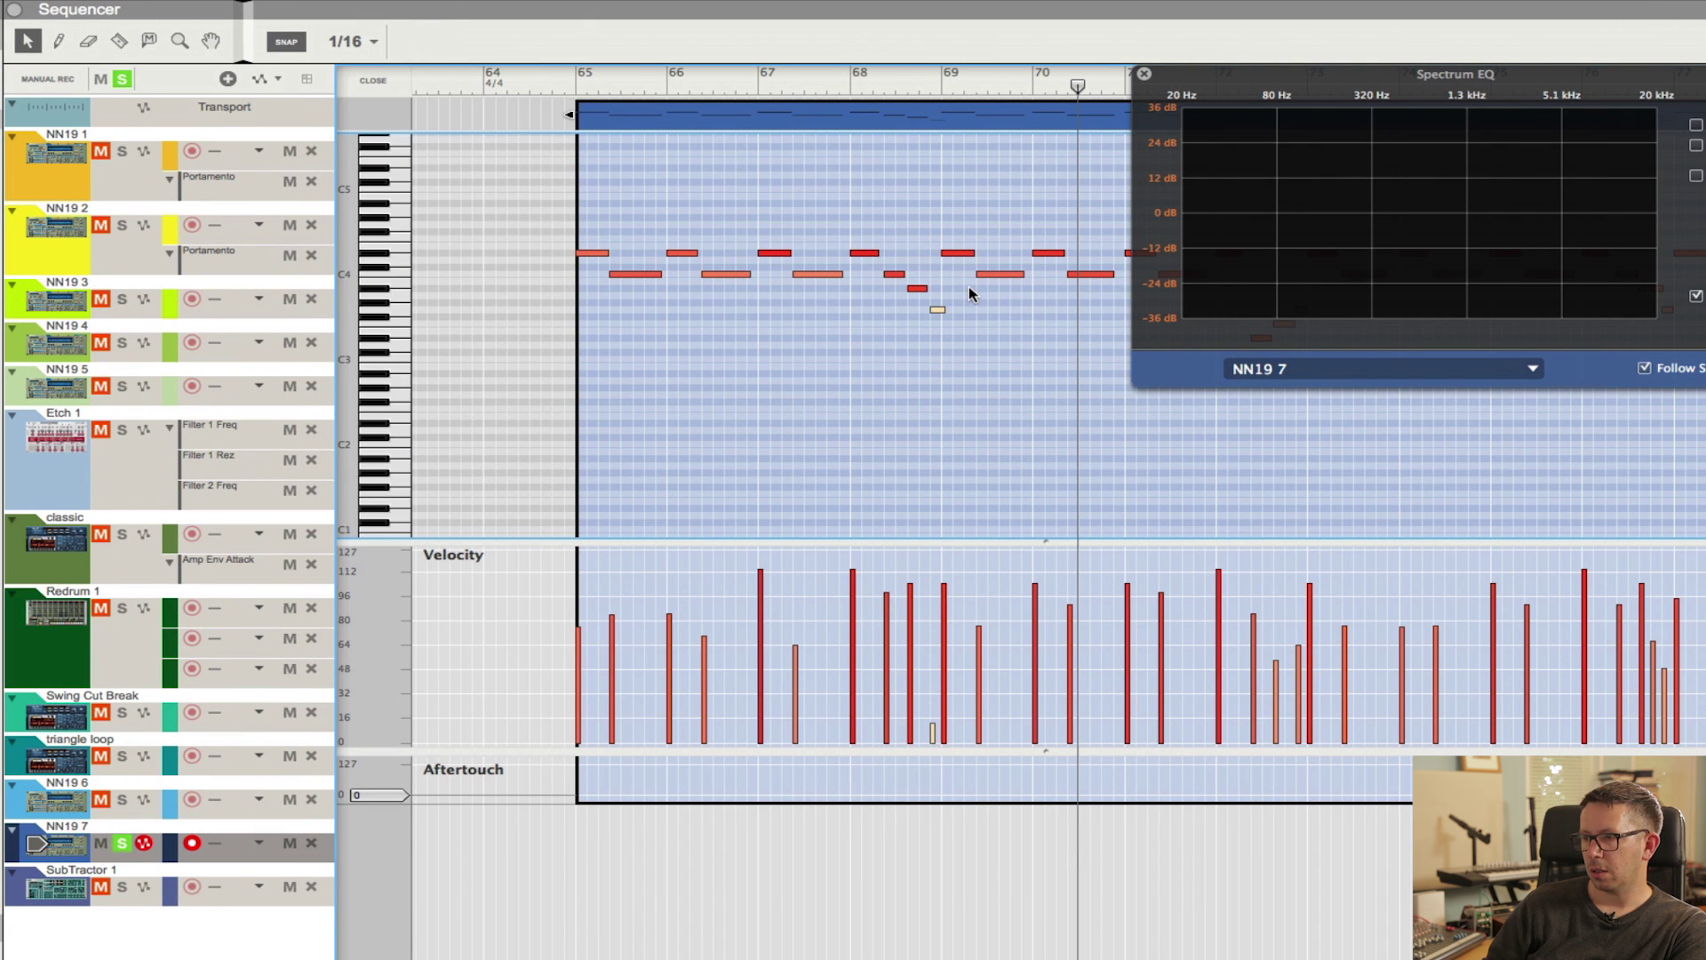
scroll(884, 382, "right", 5)
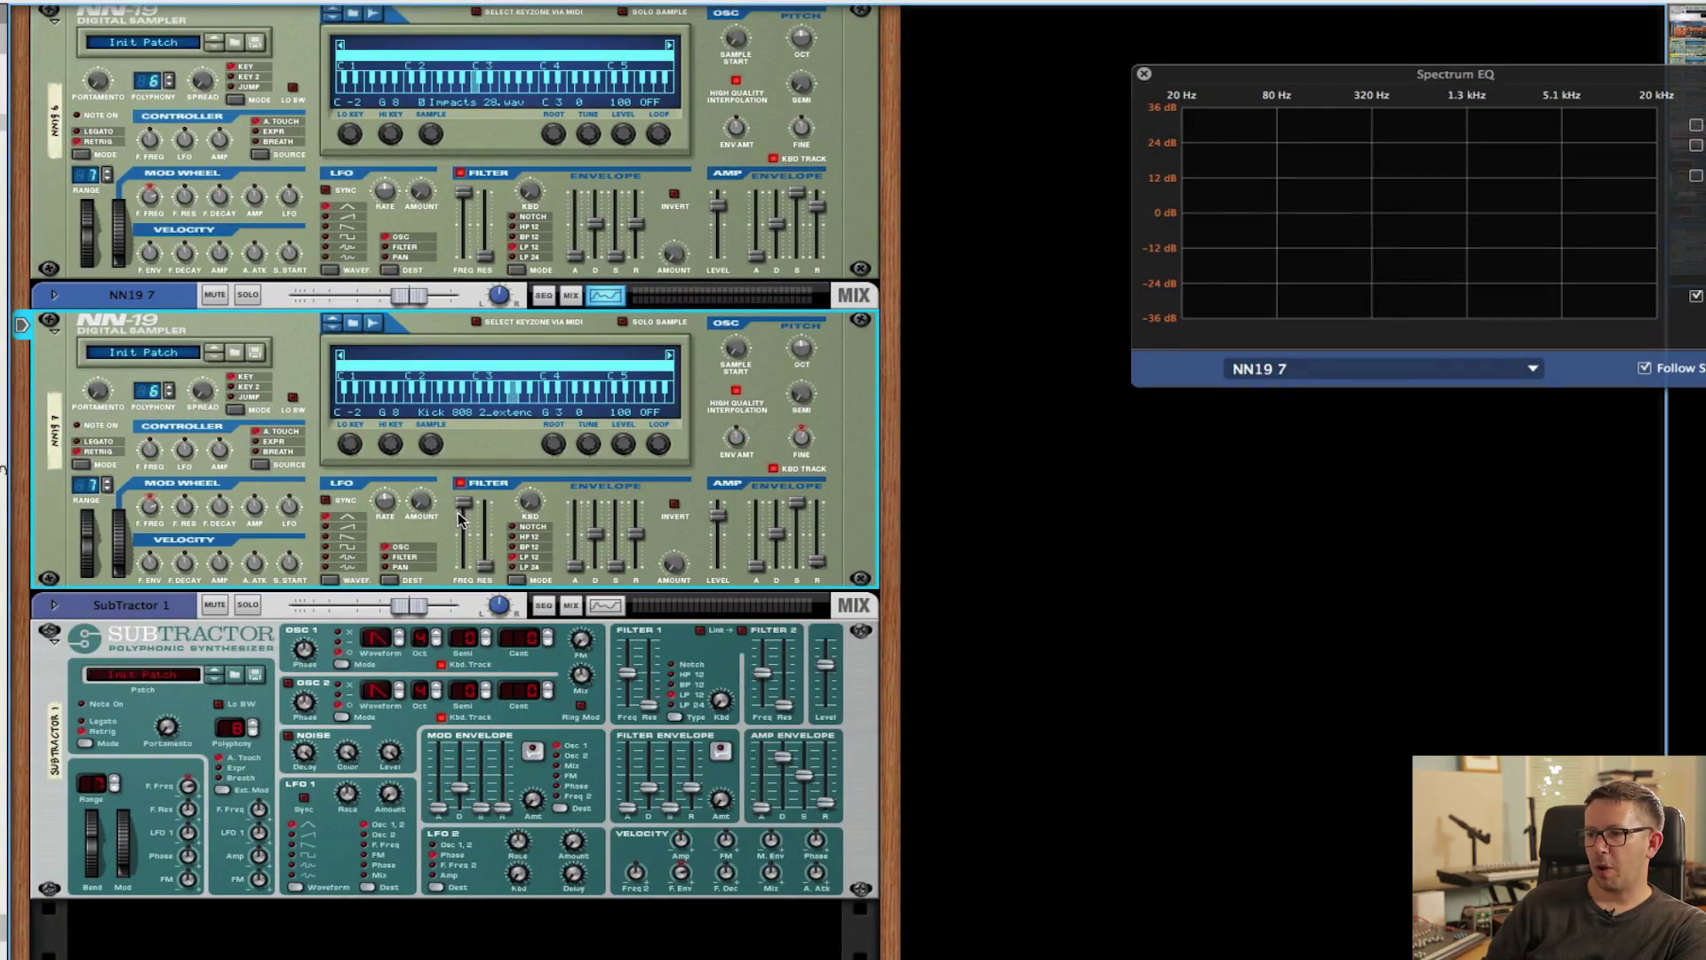
Lower the filter frequency of the NN19 7 sampler and raise its amp level slightly.
left_click_drag(459, 520, 461, 526)
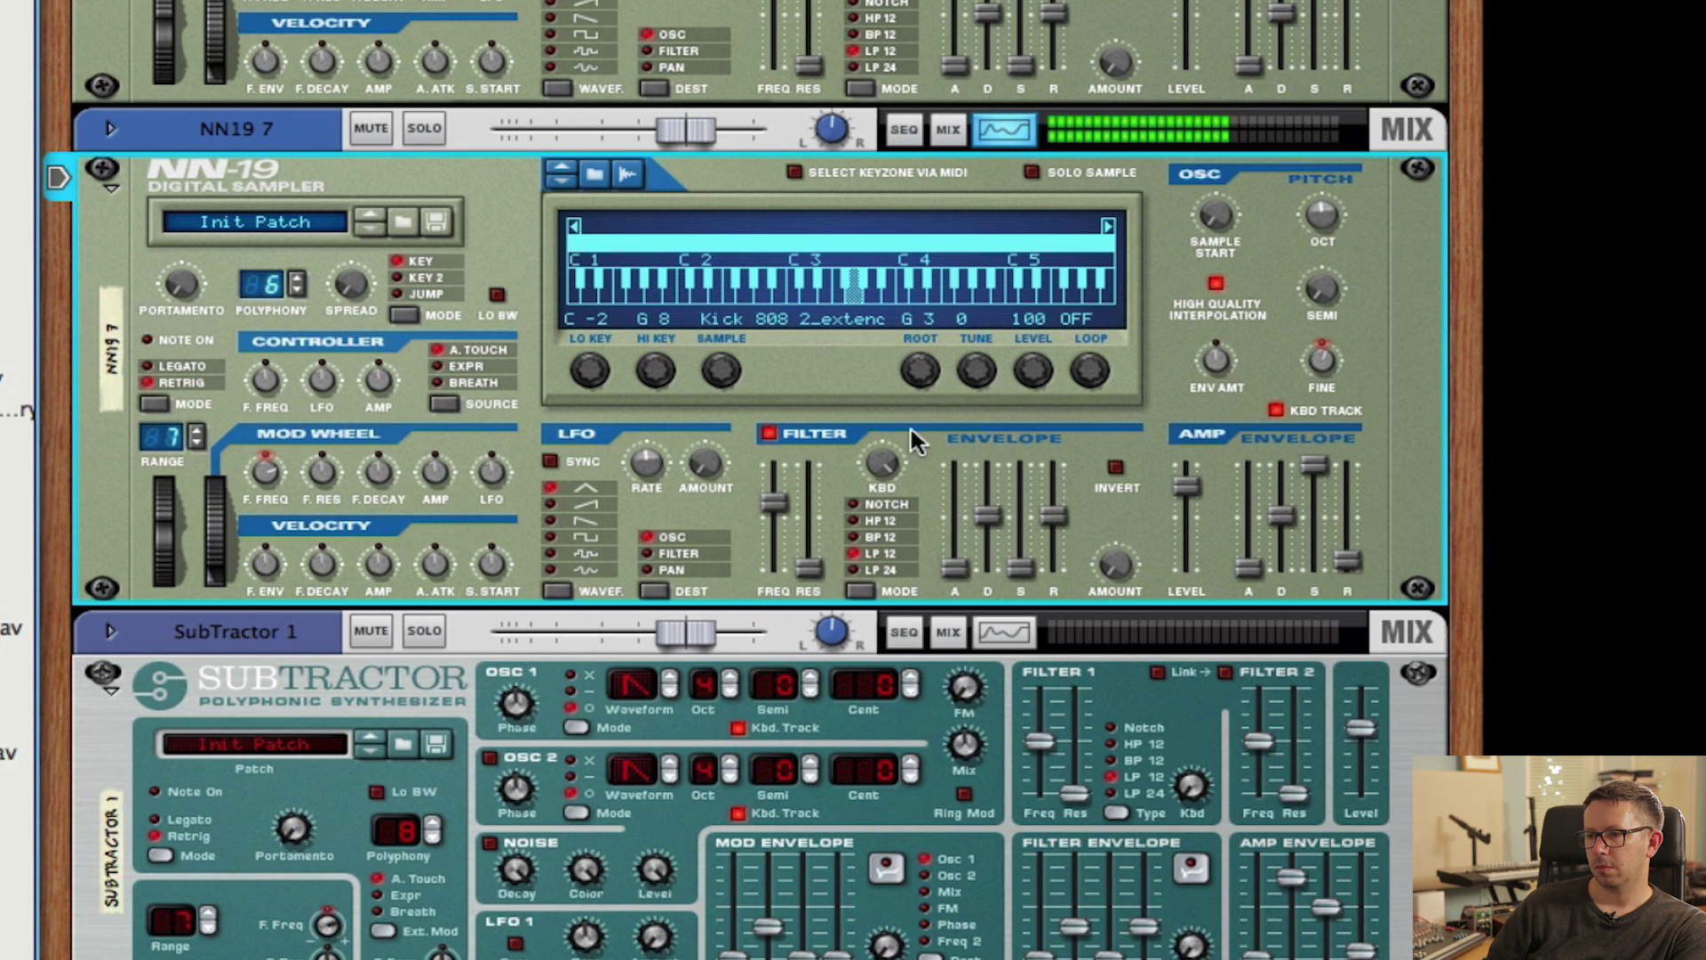
left_click_drag(1192, 481, 1189, 472)
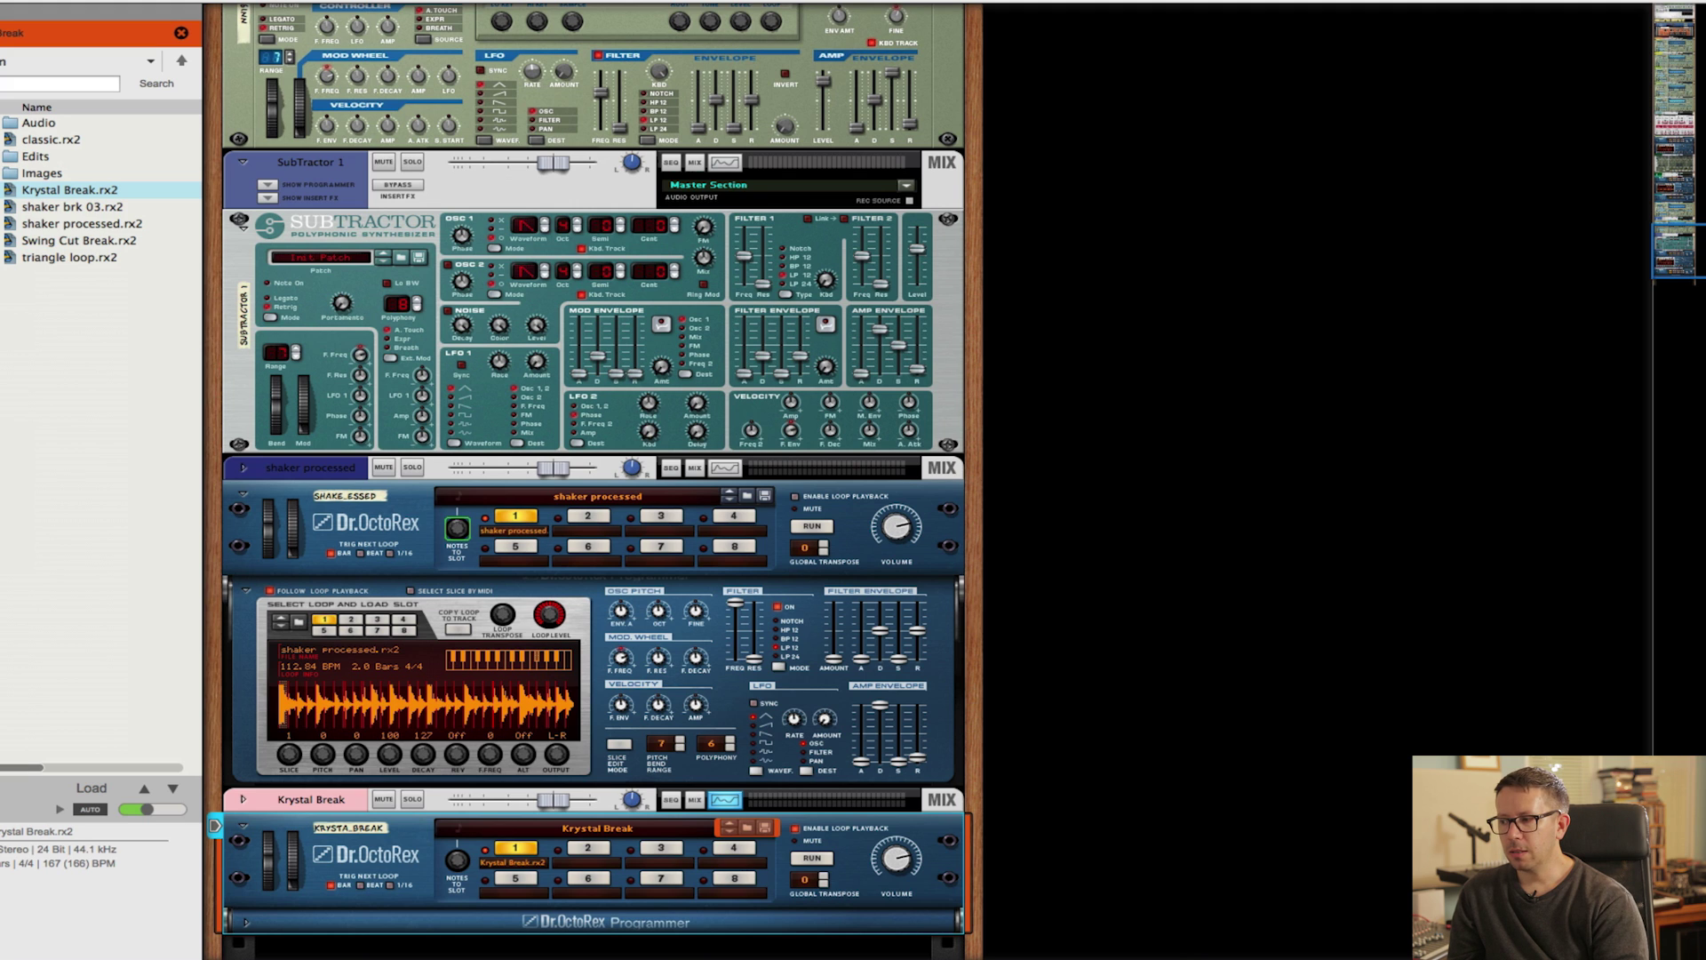
Enable the high-pass filter and EQ on the Krystal Break channel, boost its high-frequency band and set the high-pass to about 515 Hz.
left_click_drag(1151, 553, 1215, 493)
left_click(1465, 551)
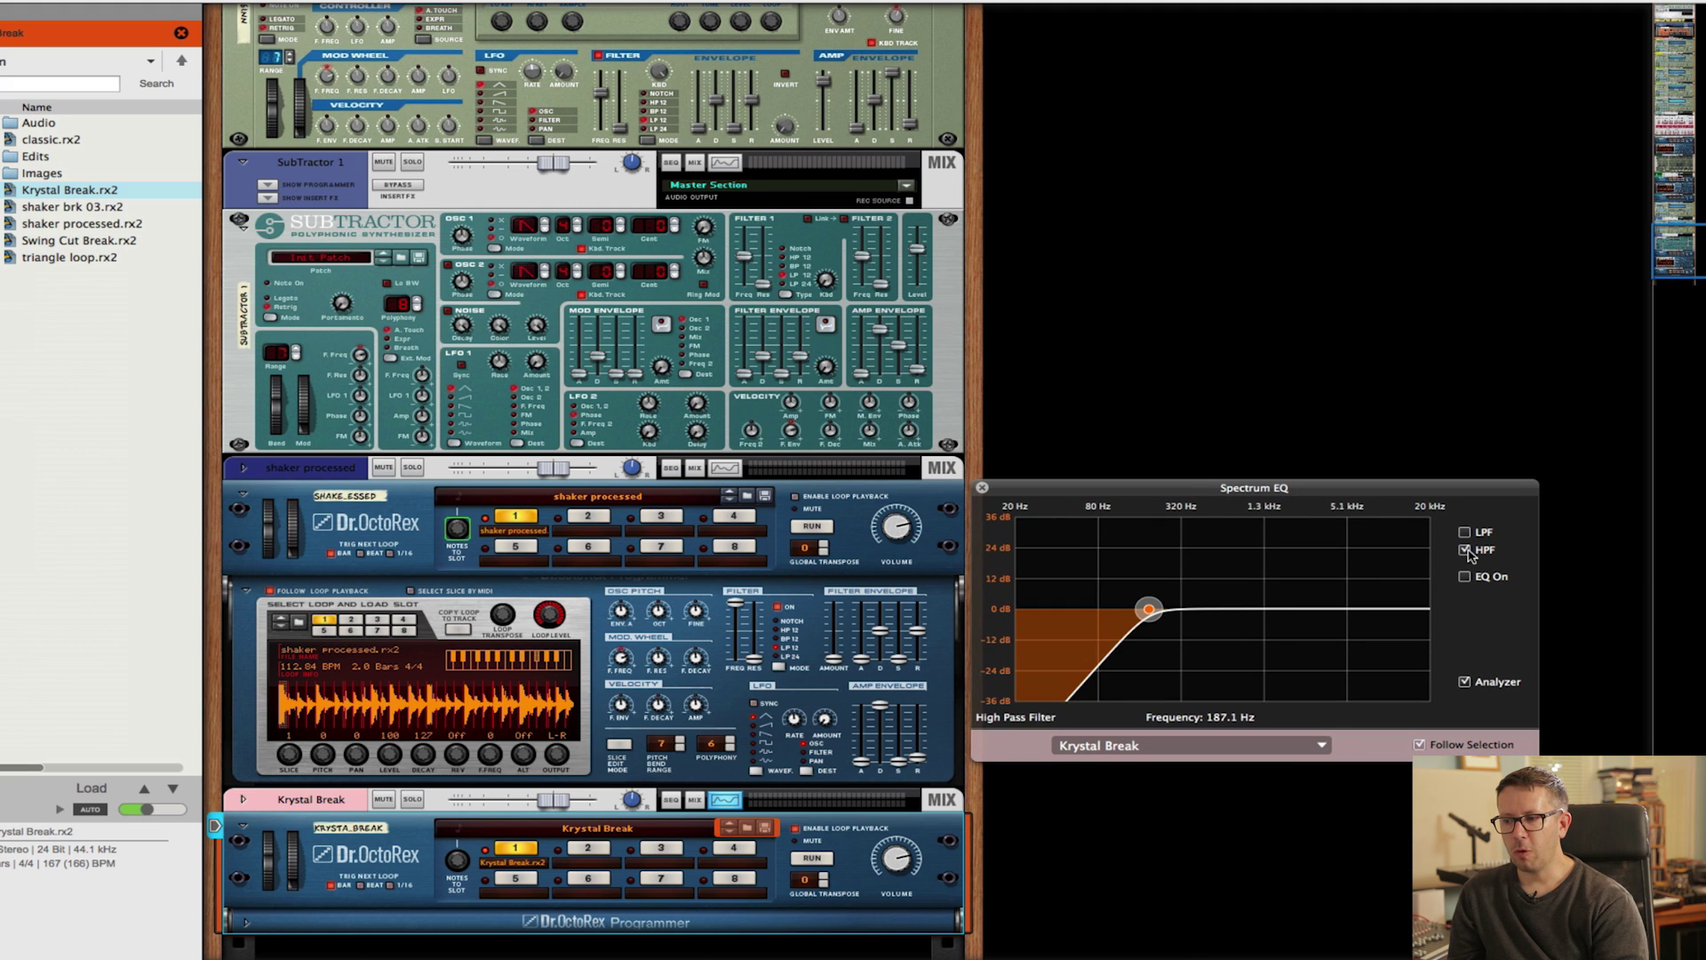
left_click(1353, 610)
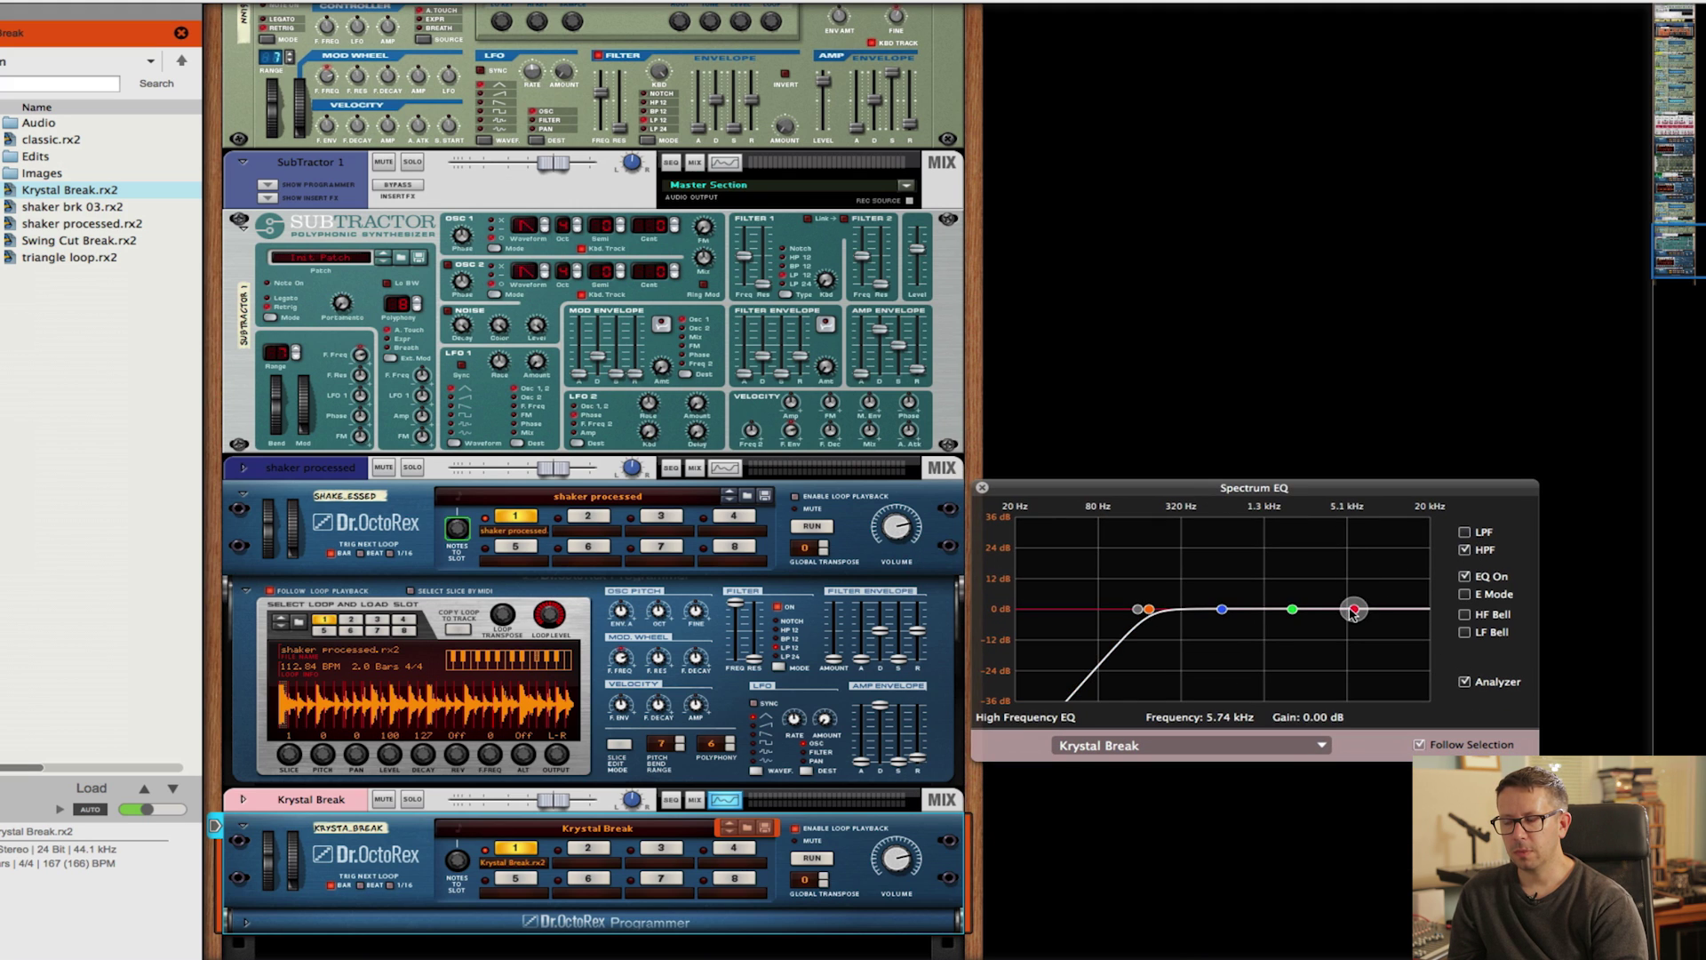
left_click_drag(1352, 591, 1358, 574)
left_click(1138, 610)
left_click_drag(1149, 610, 1206, 620)
Run and solo the Krystal Break loop, and raise its high-pass filter frequency to 1.18 kHz.
left_click(811, 858)
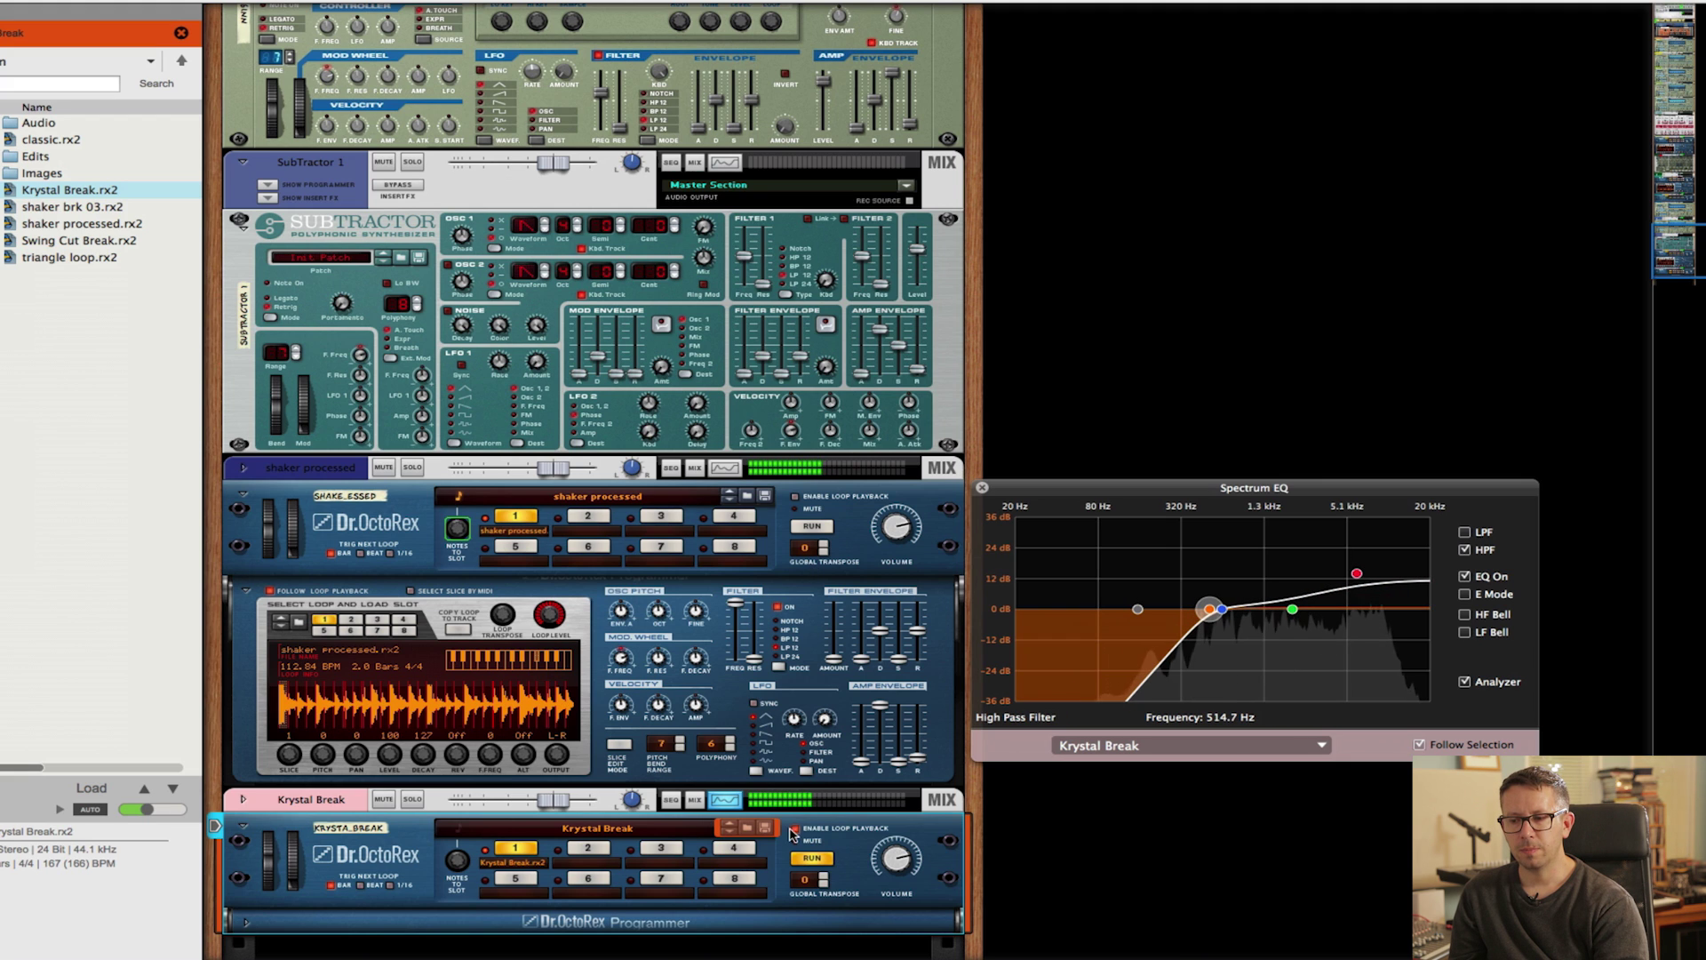
left_click(413, 800)
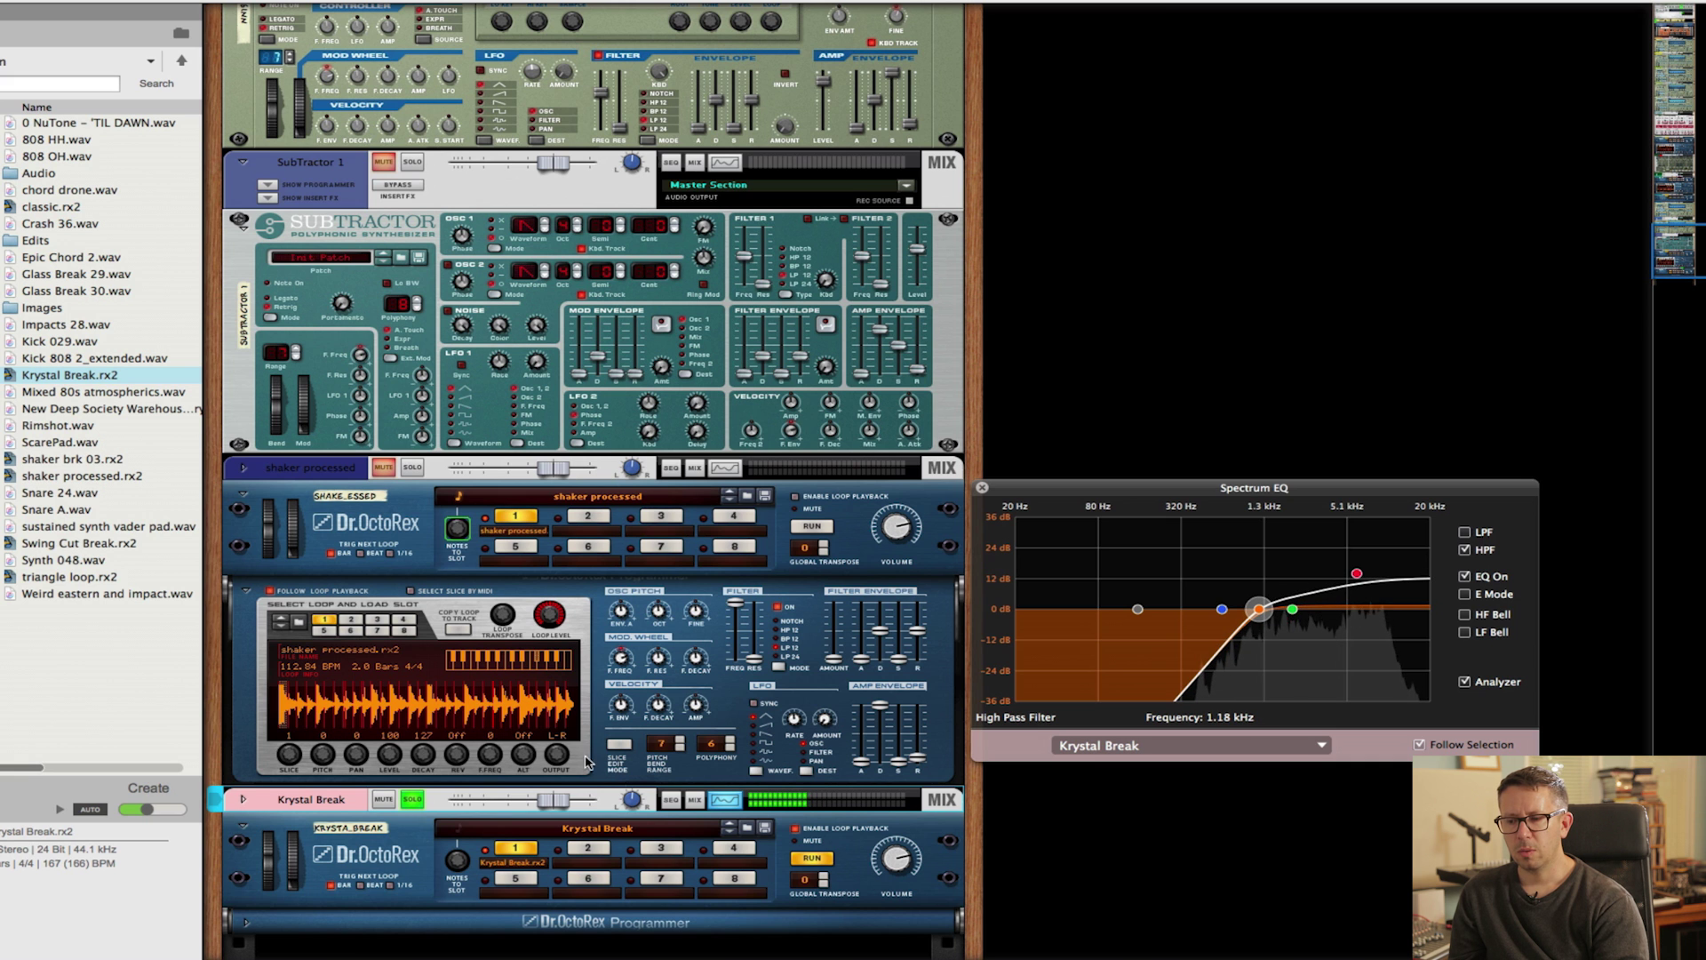
key("ctrl+Left")
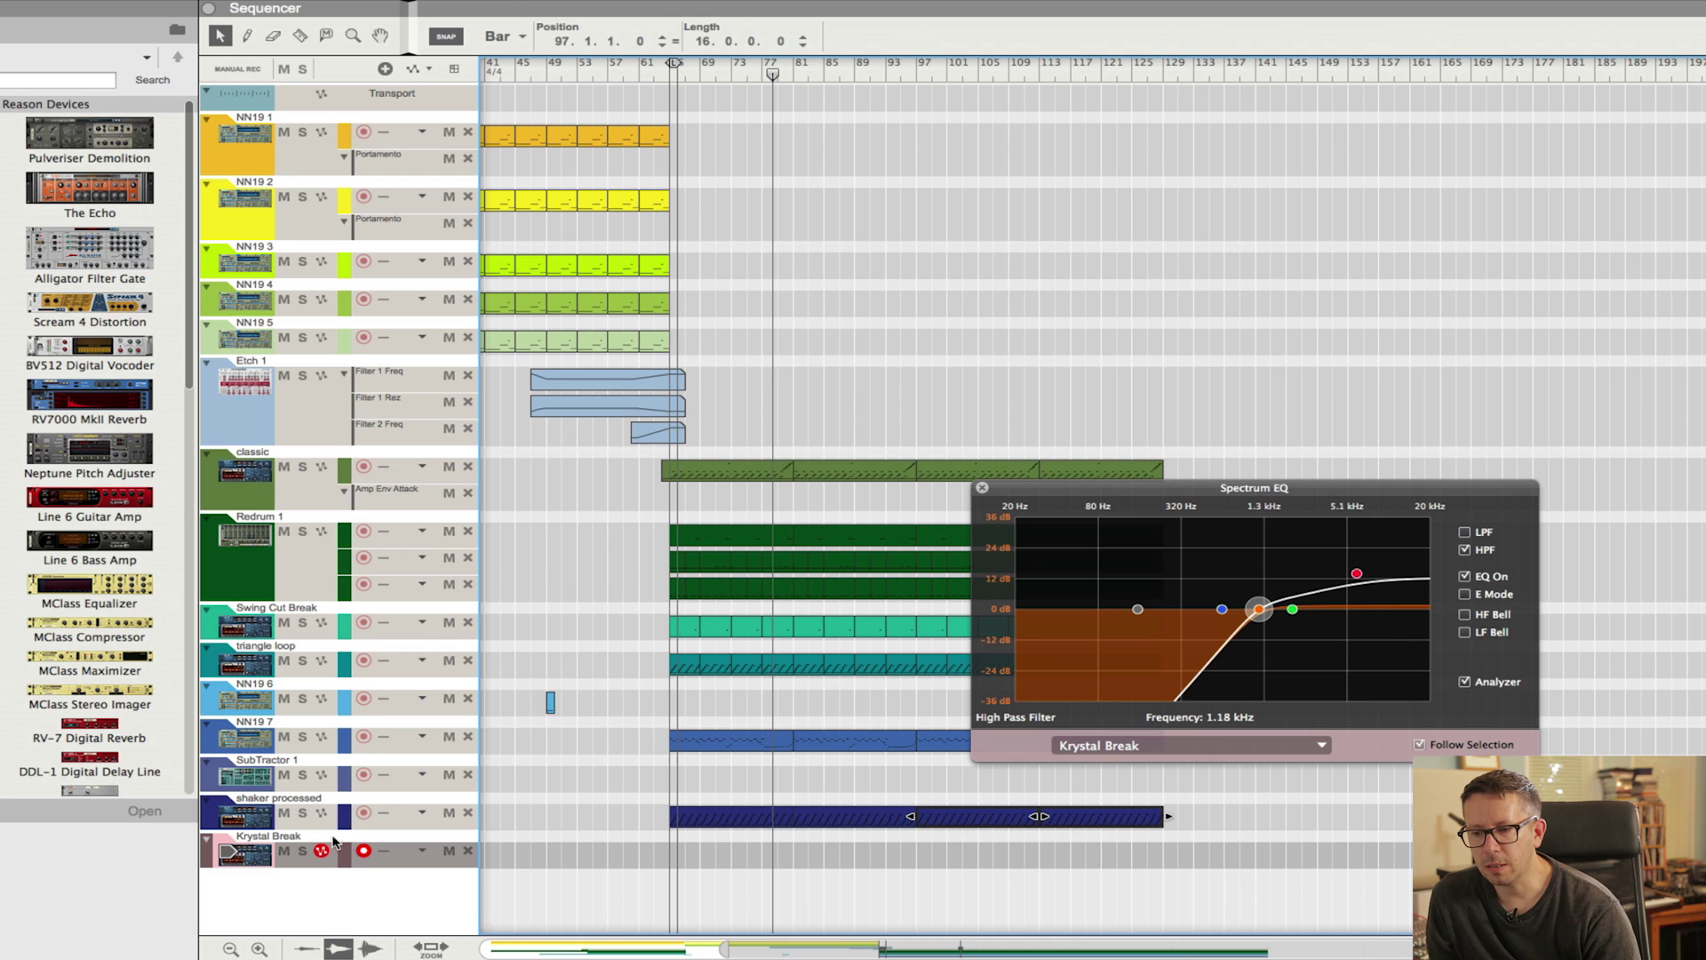
left_click(303, 851)
key("ctrl+Right")
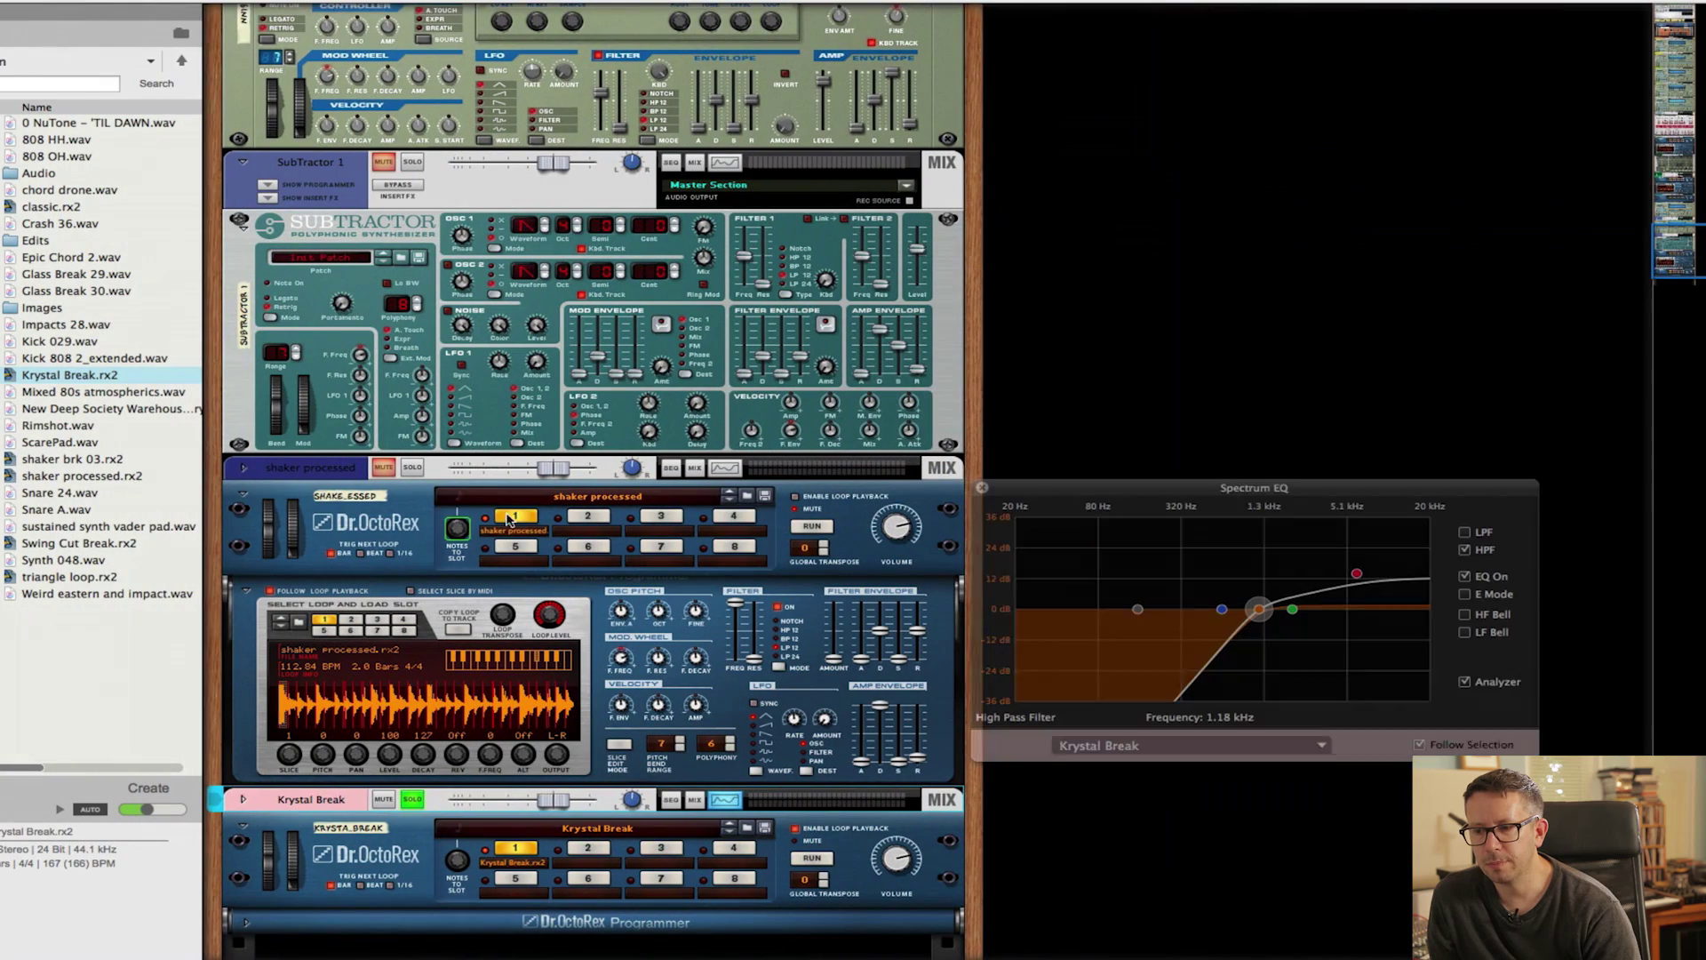
Lower the Krystal Break channel's high-pass filter to 961.8 Hz and copy the loop onto its sequencer track at bar 65.
left_click_drag(1267, 616, 1249, 613)
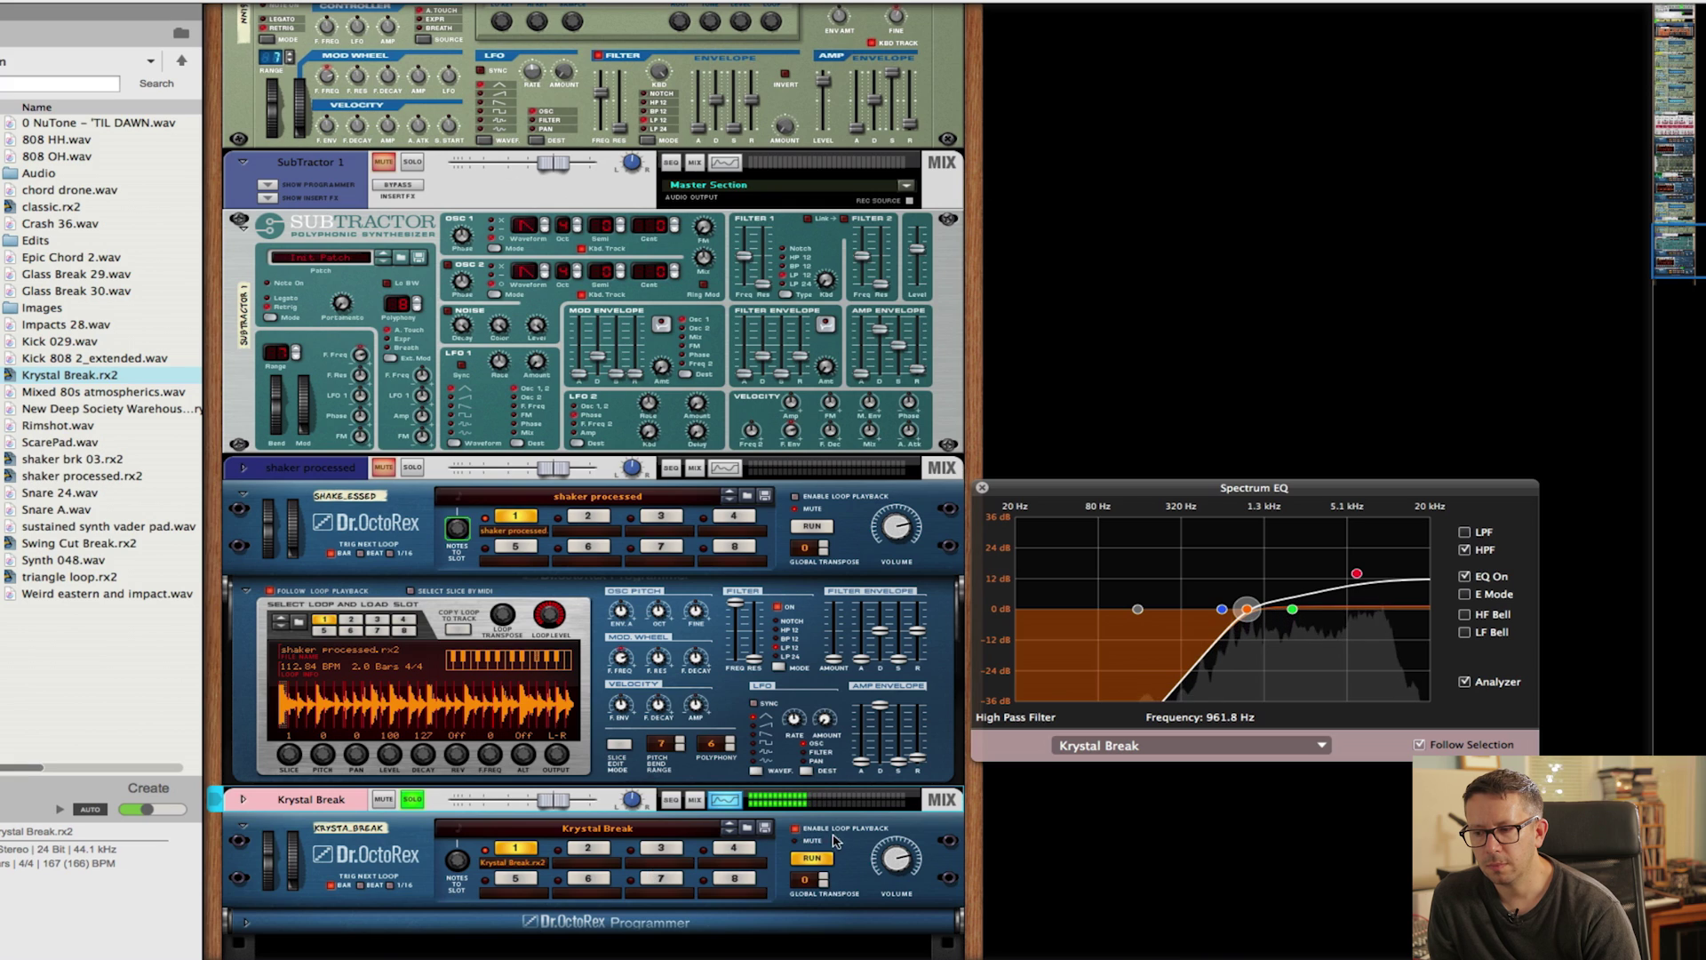
key("F7")
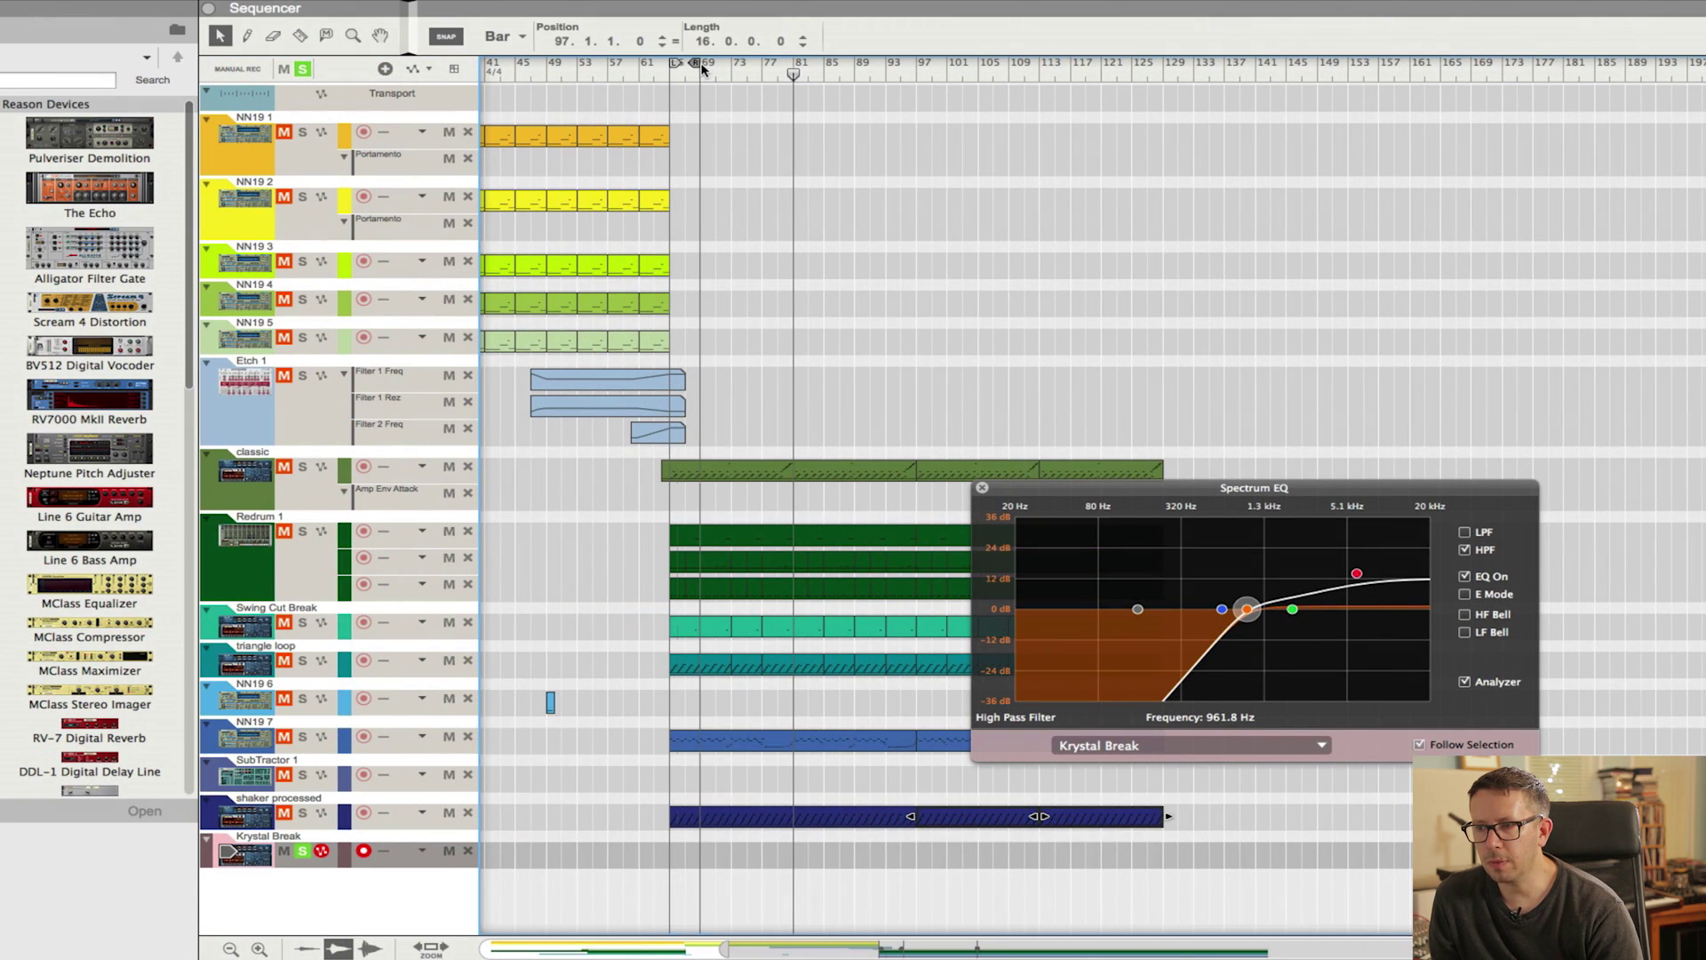
key("F6")
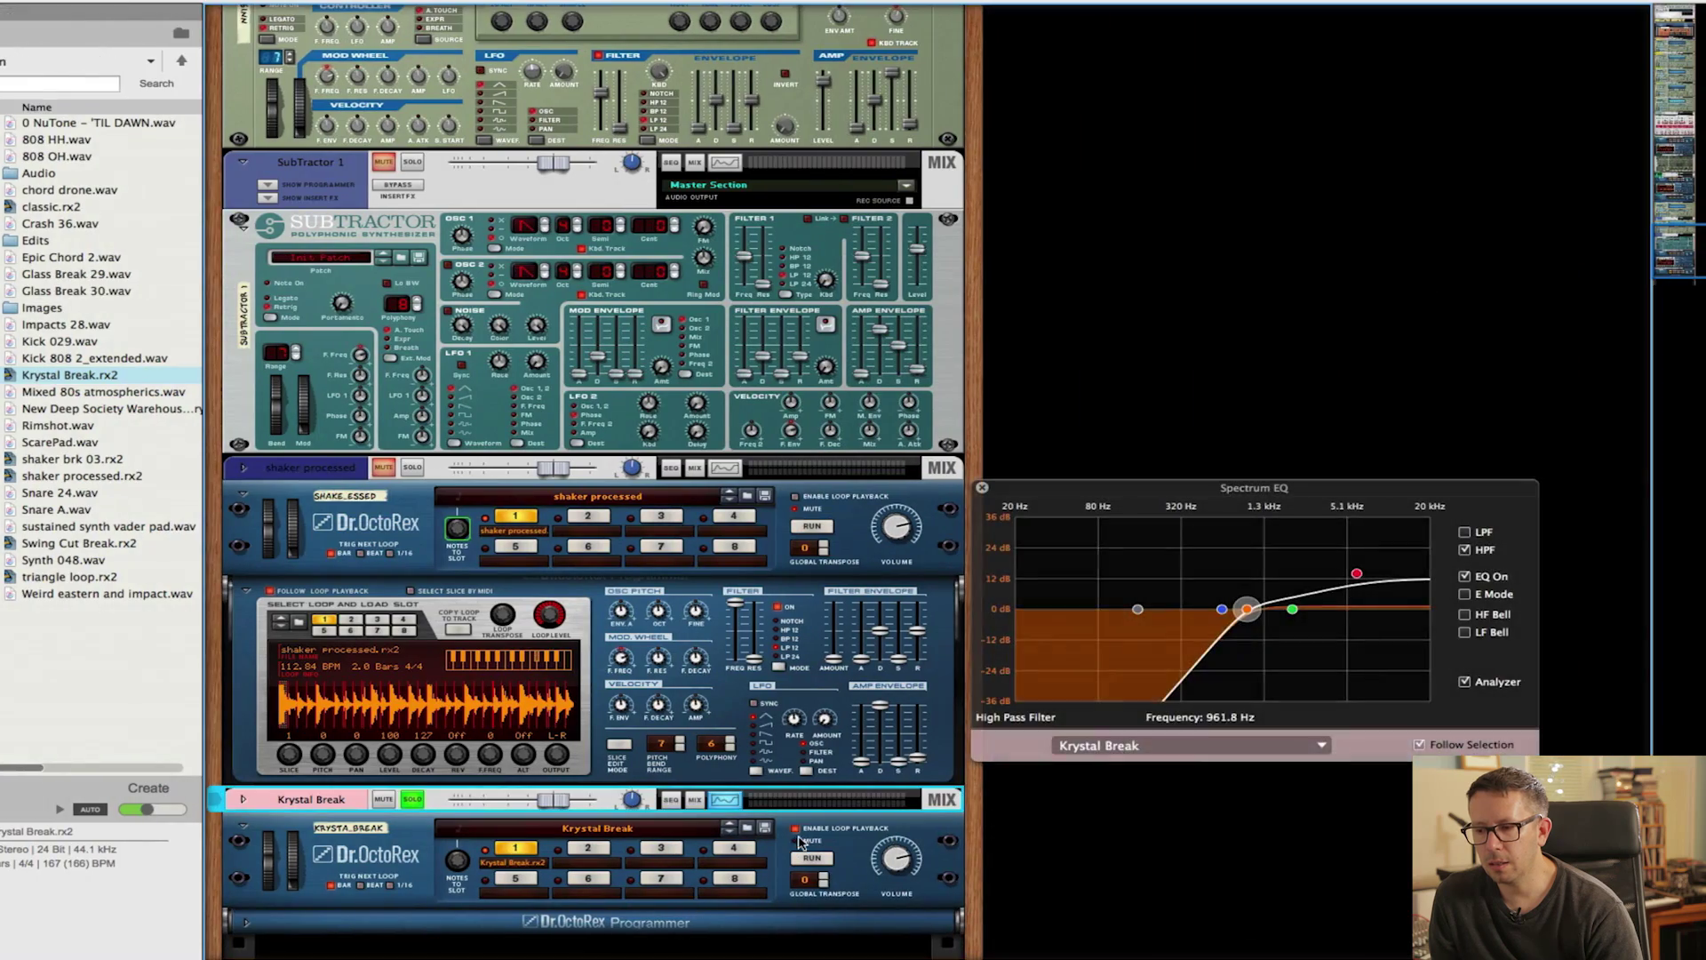
right_click(855, 840)
left_click(956, 941)
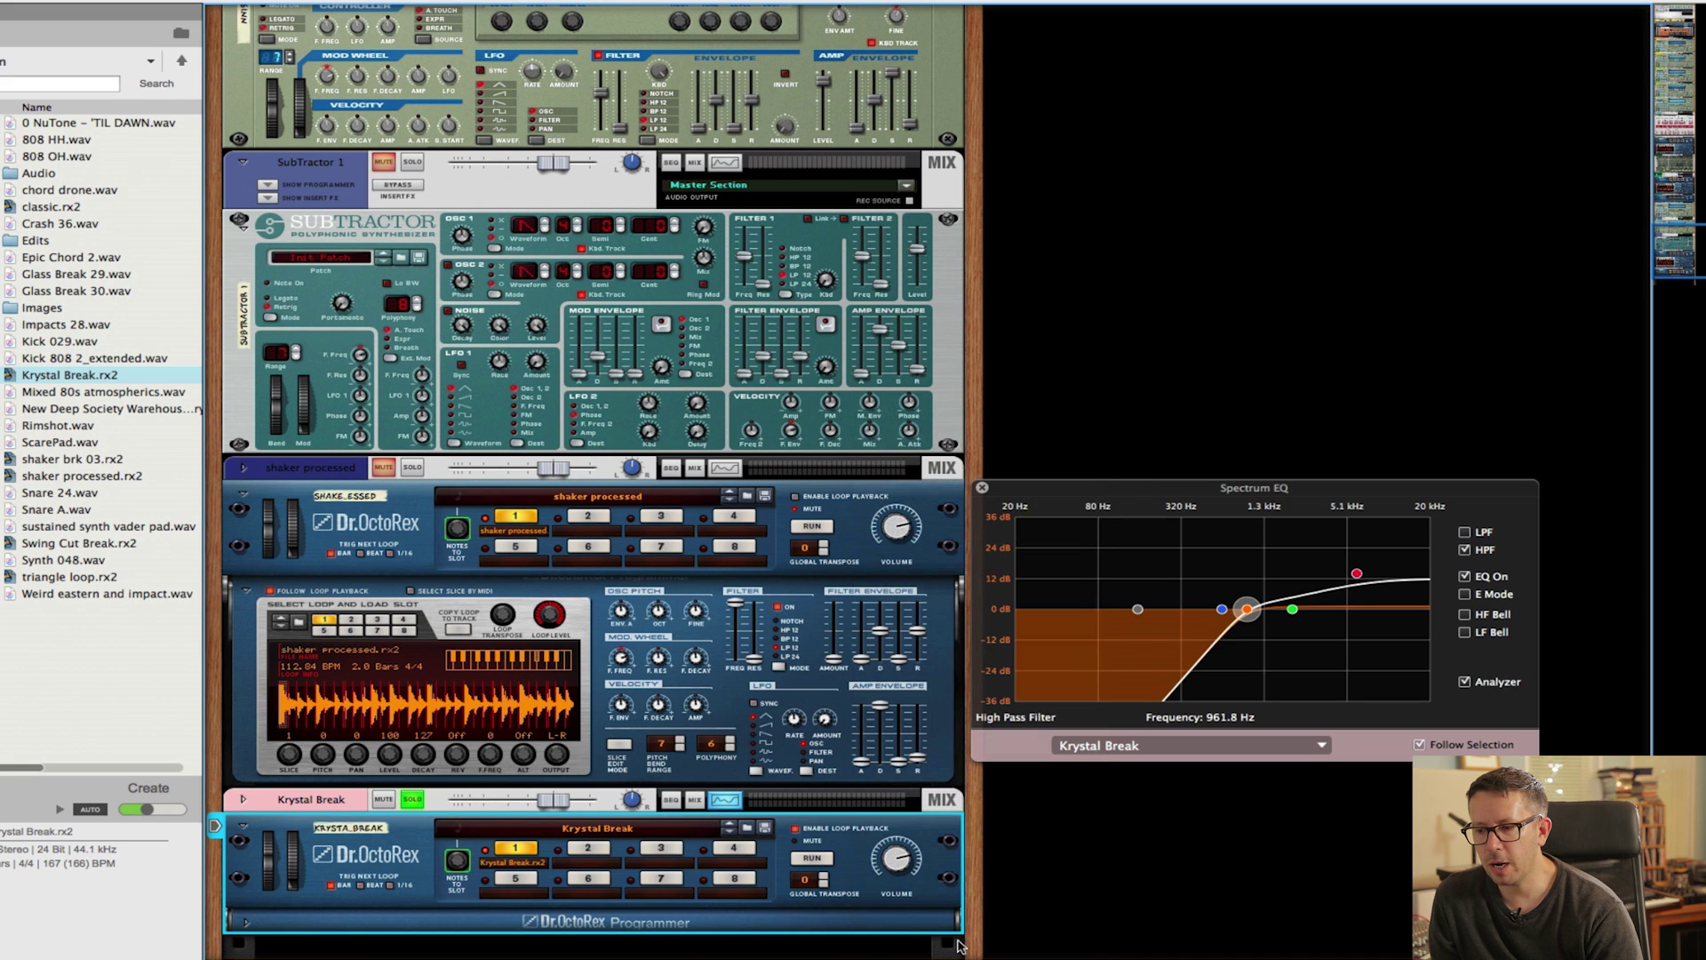
key("F7")
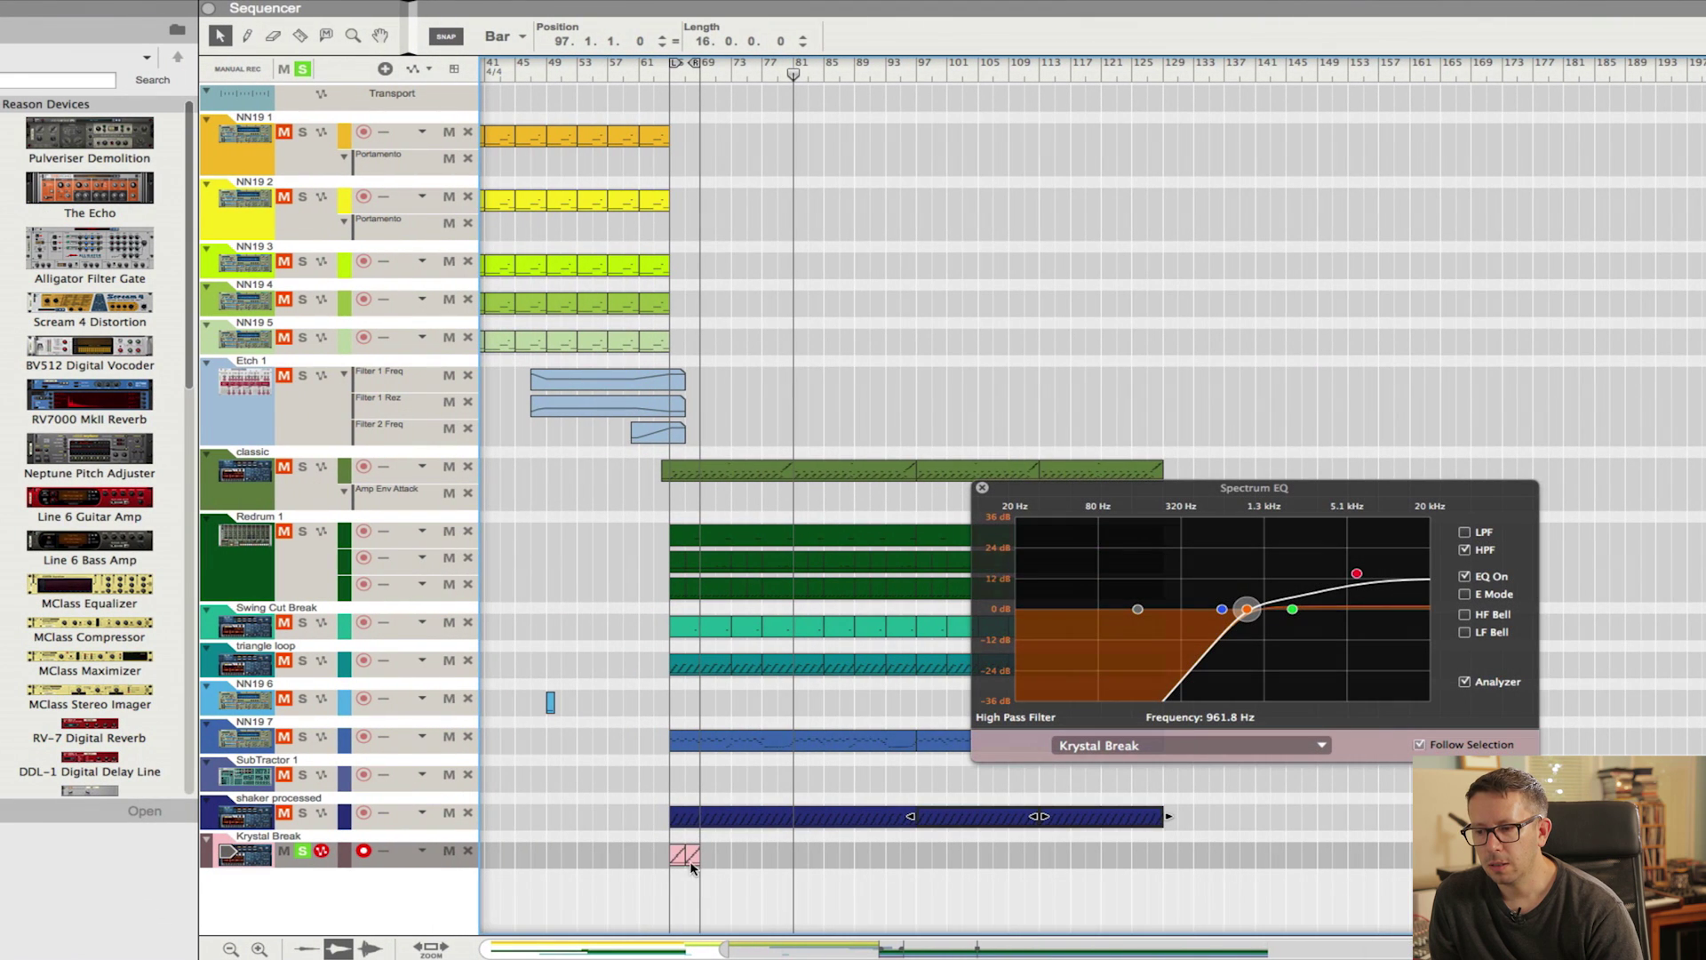
Examine the slice notes in the first Krystal Break clip, close the Spectrum EQ window and audition the loop in the rack.
double_click(677, 857)
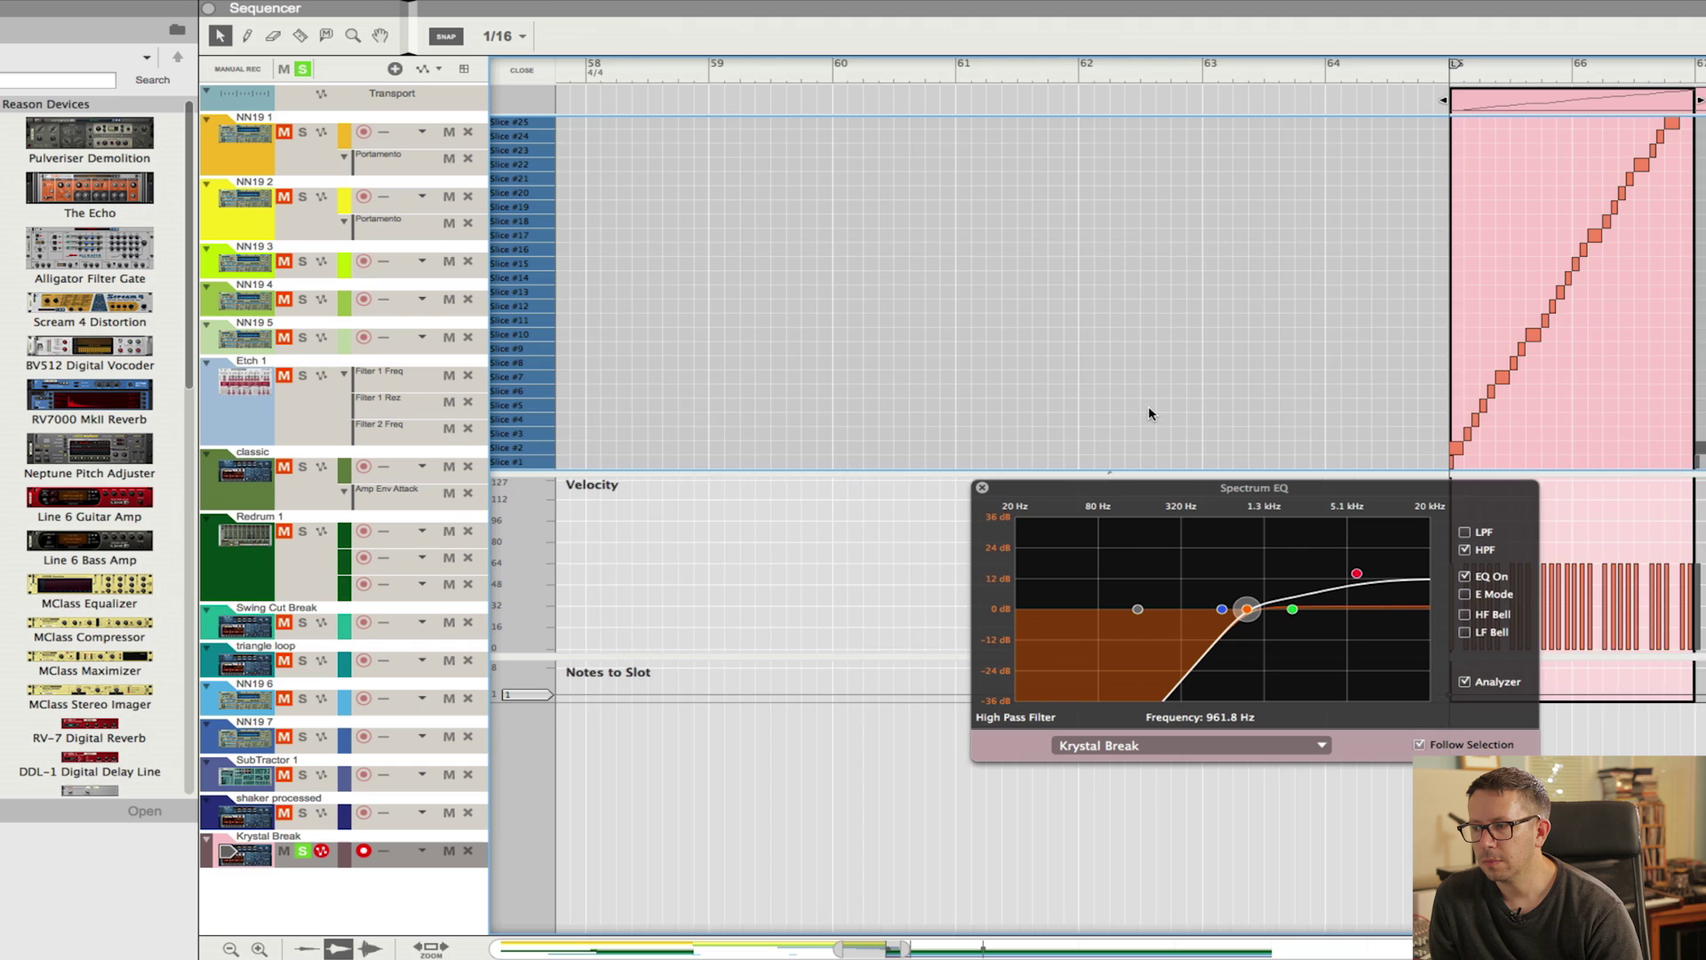
scroll(1148, 405, "right", 5)
key("super+a")
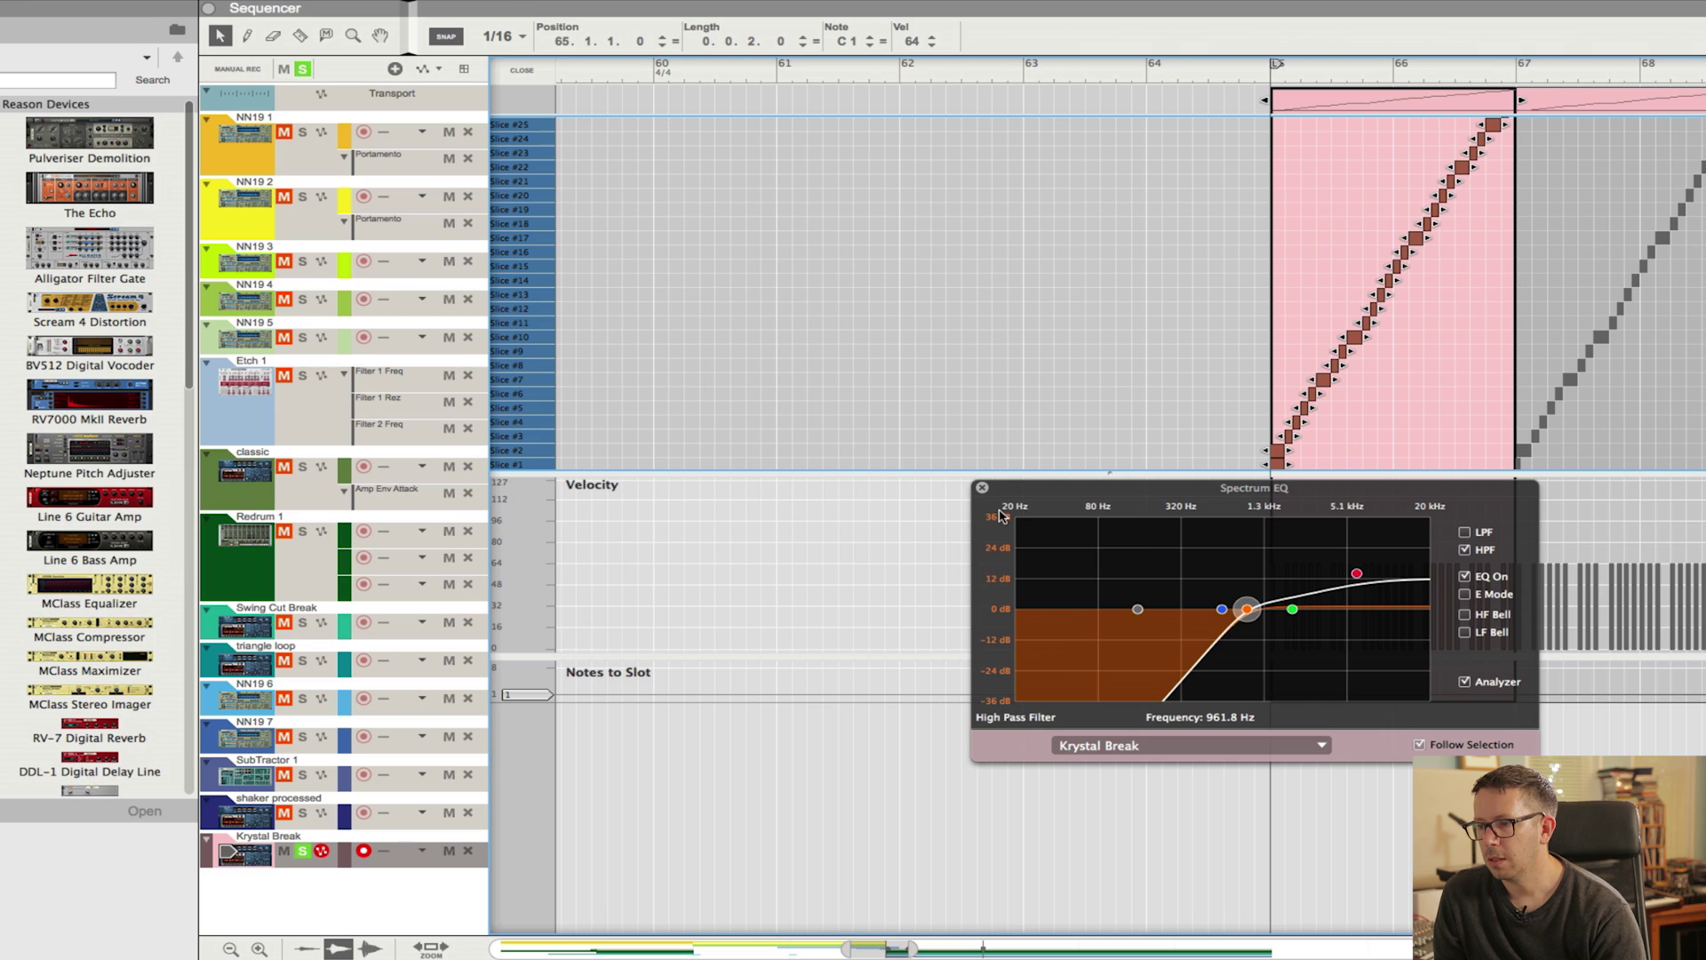
left_click(982, 490)
left_click(1229, 413)
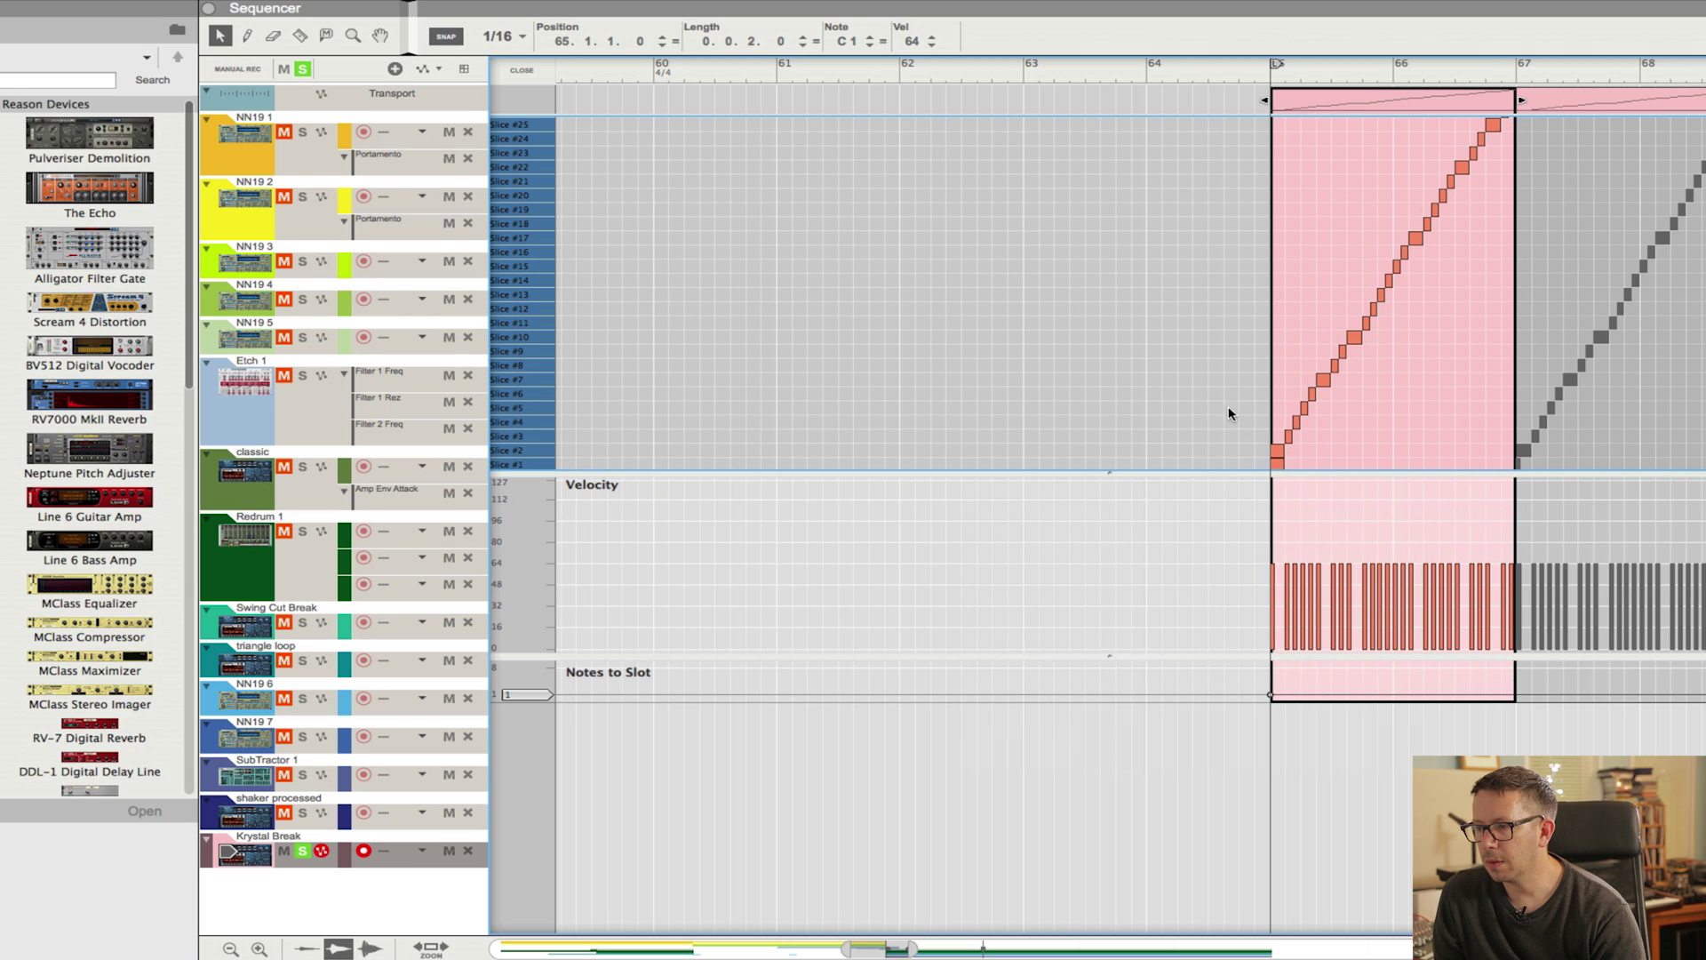
left_click(1280, 465)
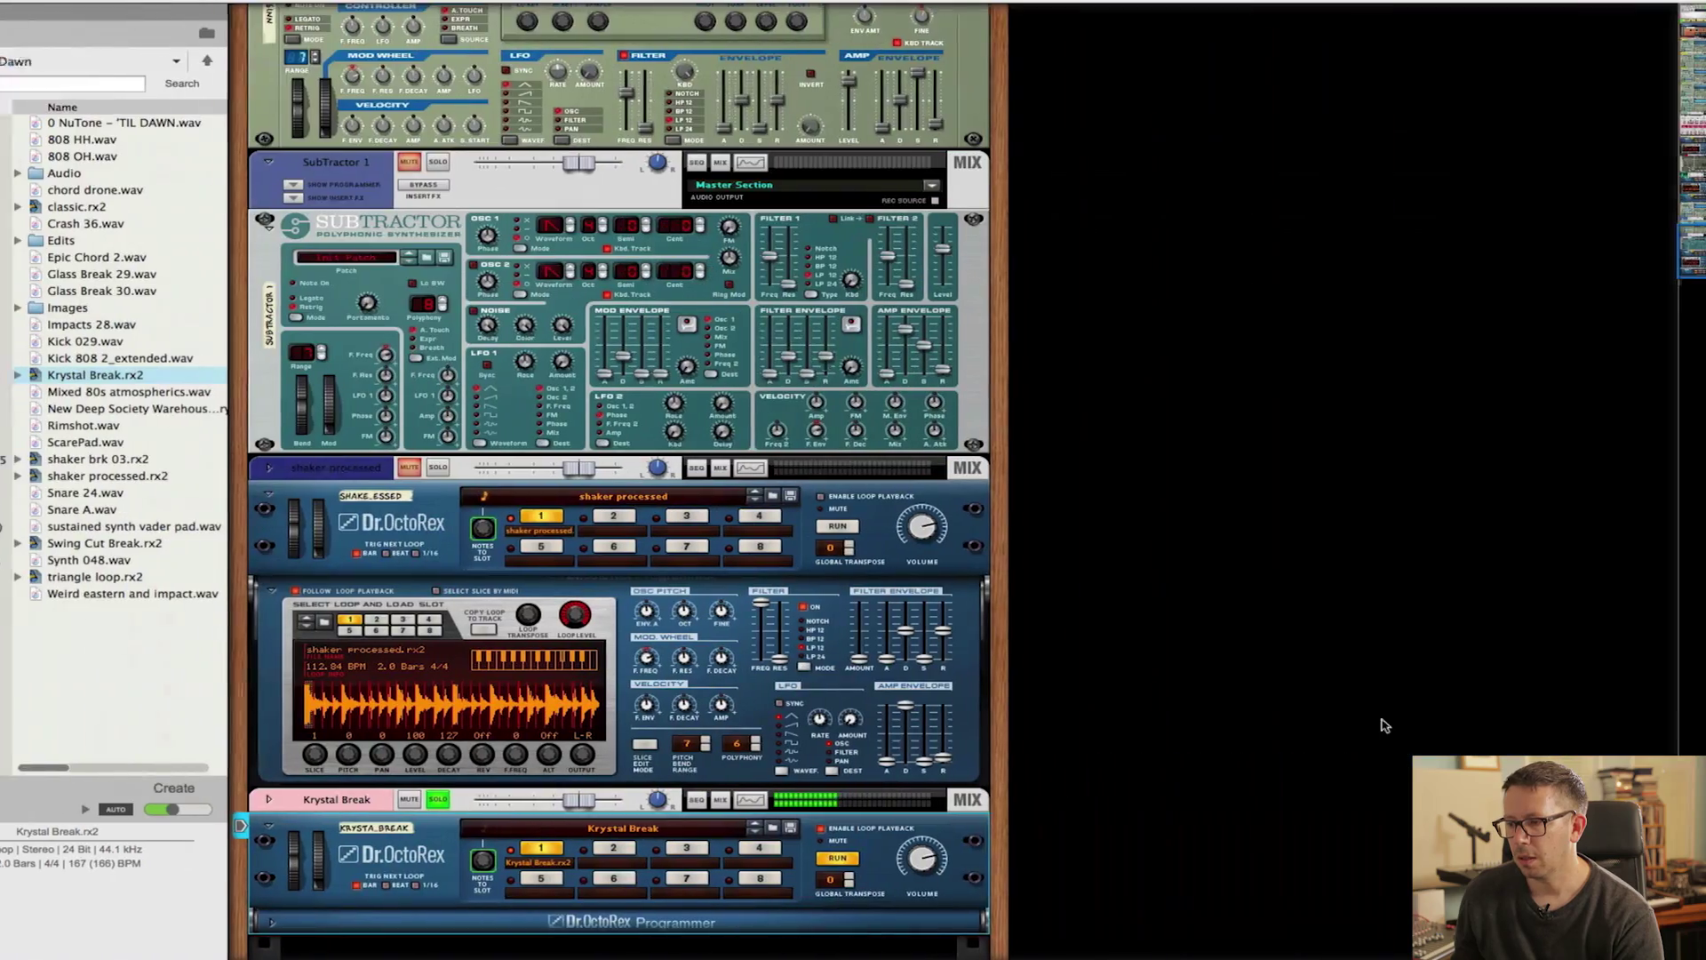
left_click(811, 858)
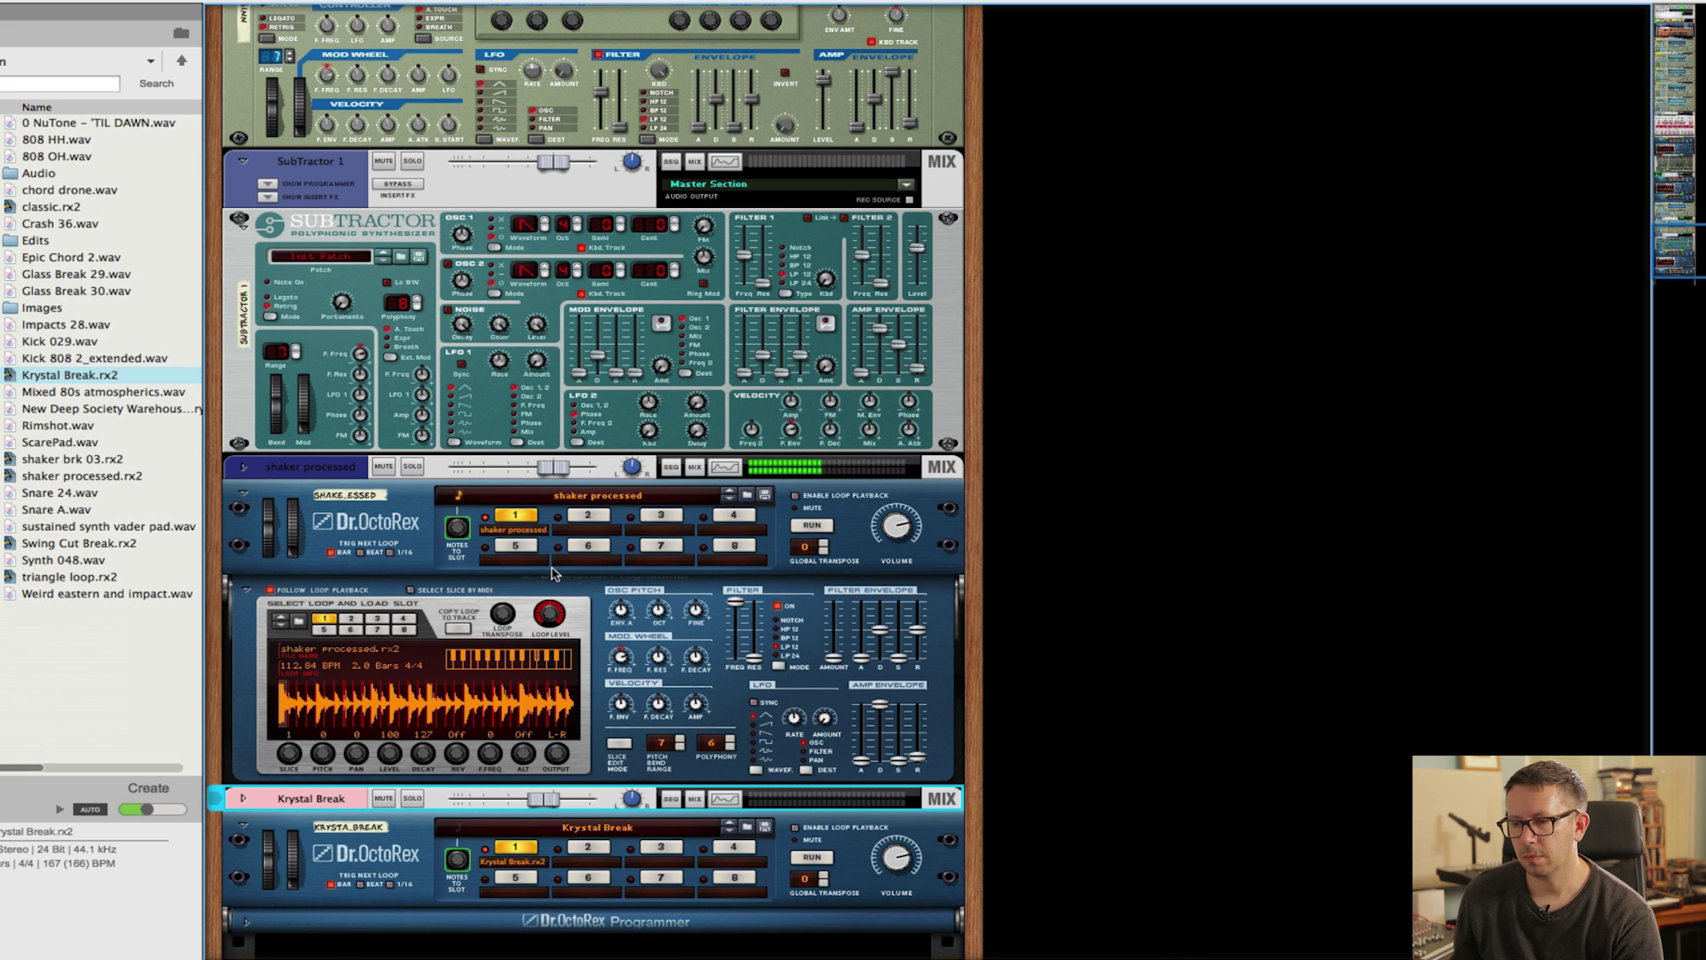
Duplicate the Krystal Break clips along their track to fill bars 65 to 129 and join them into one clip.
key("F7")
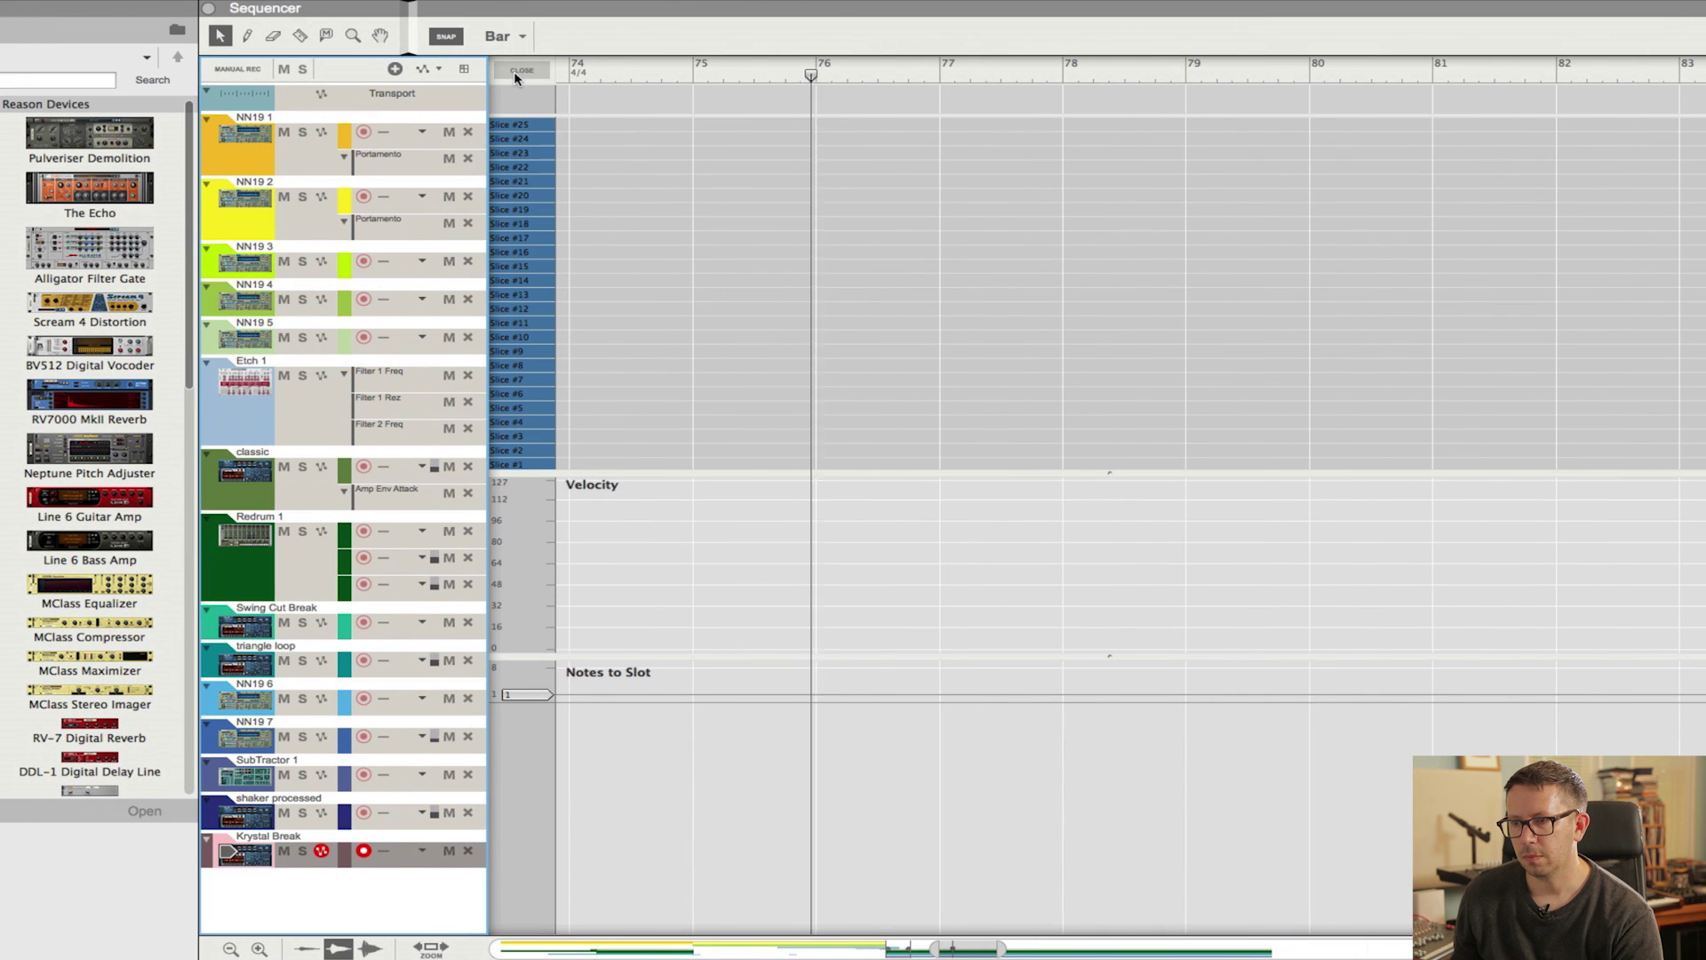
left_click(519, 71)
left_click_drag(736, 844, 692, 855)
key("ctrl+d")
key("ctrl+d")
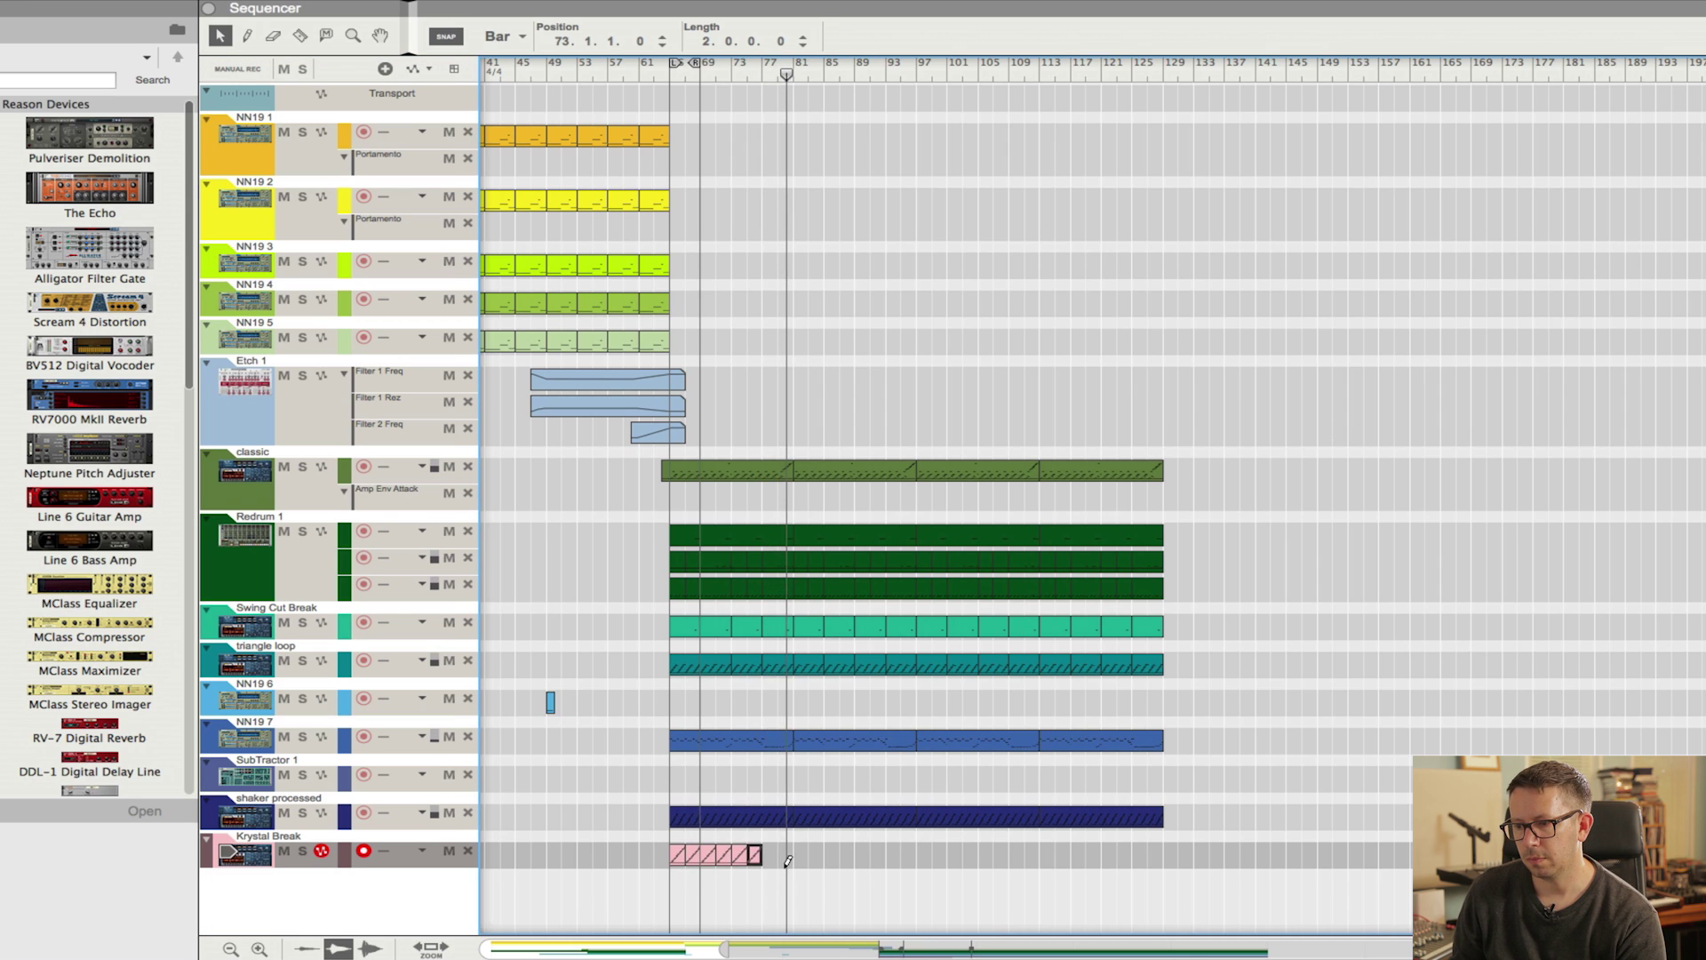
key("ctrl+d")
key("ctrl+d")
left_click_drag(804, 840, 565, 887)
key("ctrl+d")
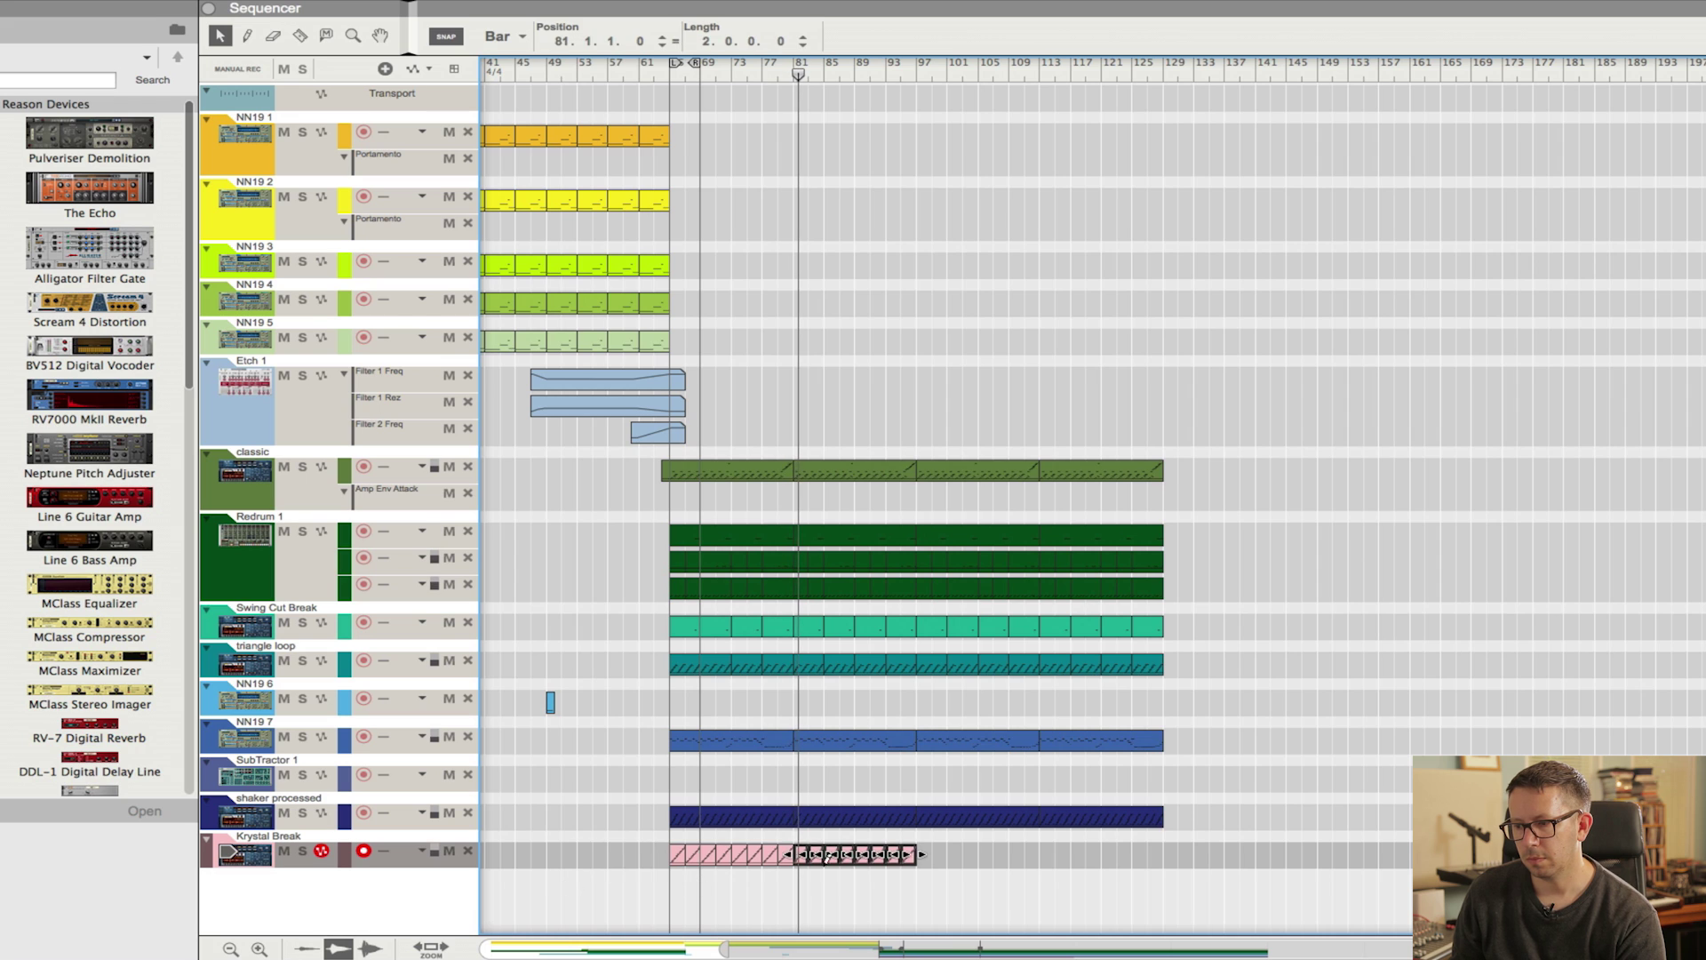
key("ctrl+d")
key("ctrl+d")
left_click_drag(1366, 843, 591, 902)
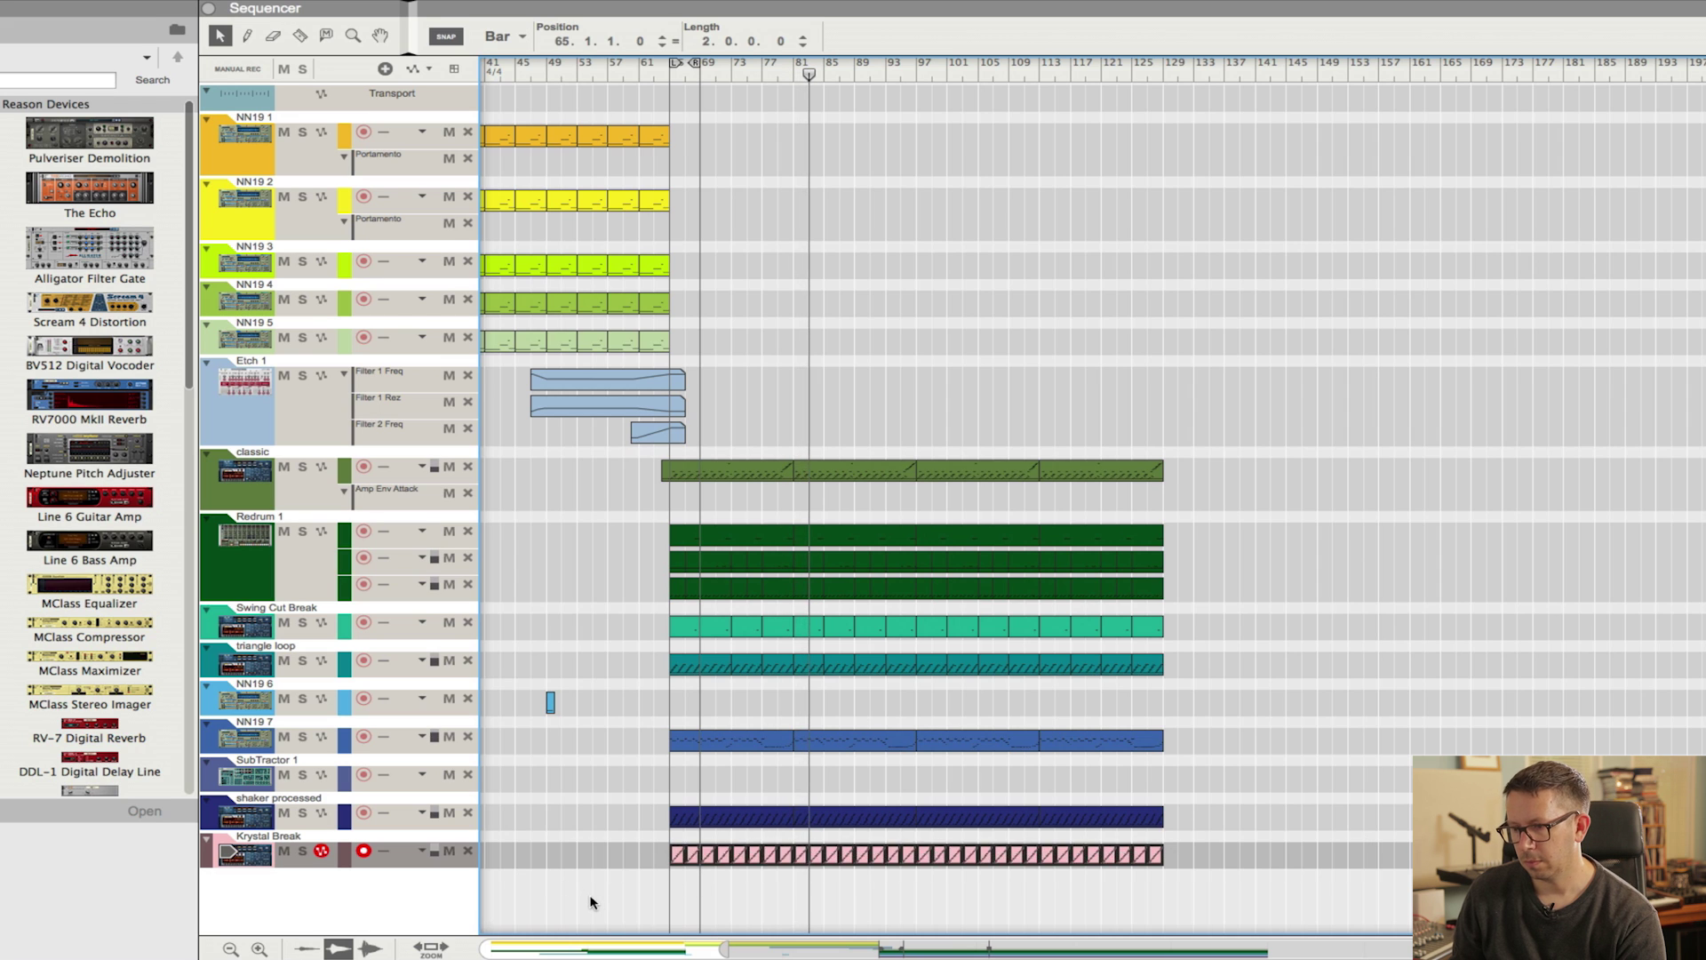
left_click(647, 71)
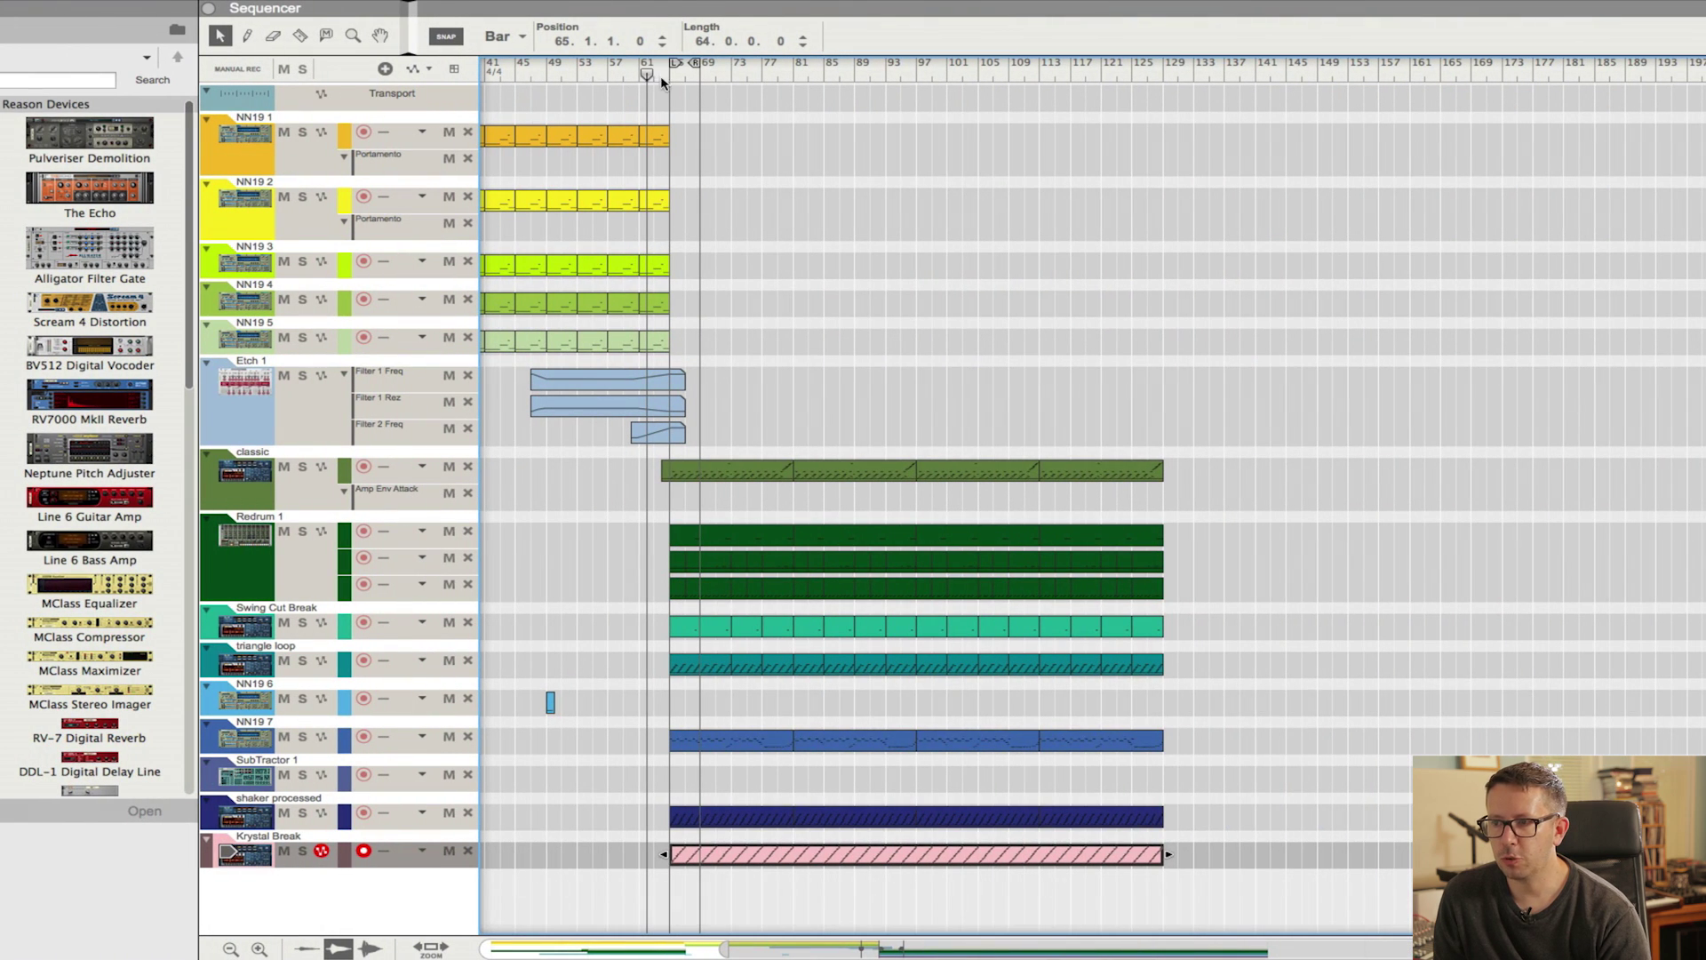
Trim the ends of the three Etch 1 filter automation clips back to bar 65.
left_click(676, 73)
scroll(767, 237, "left", 3)
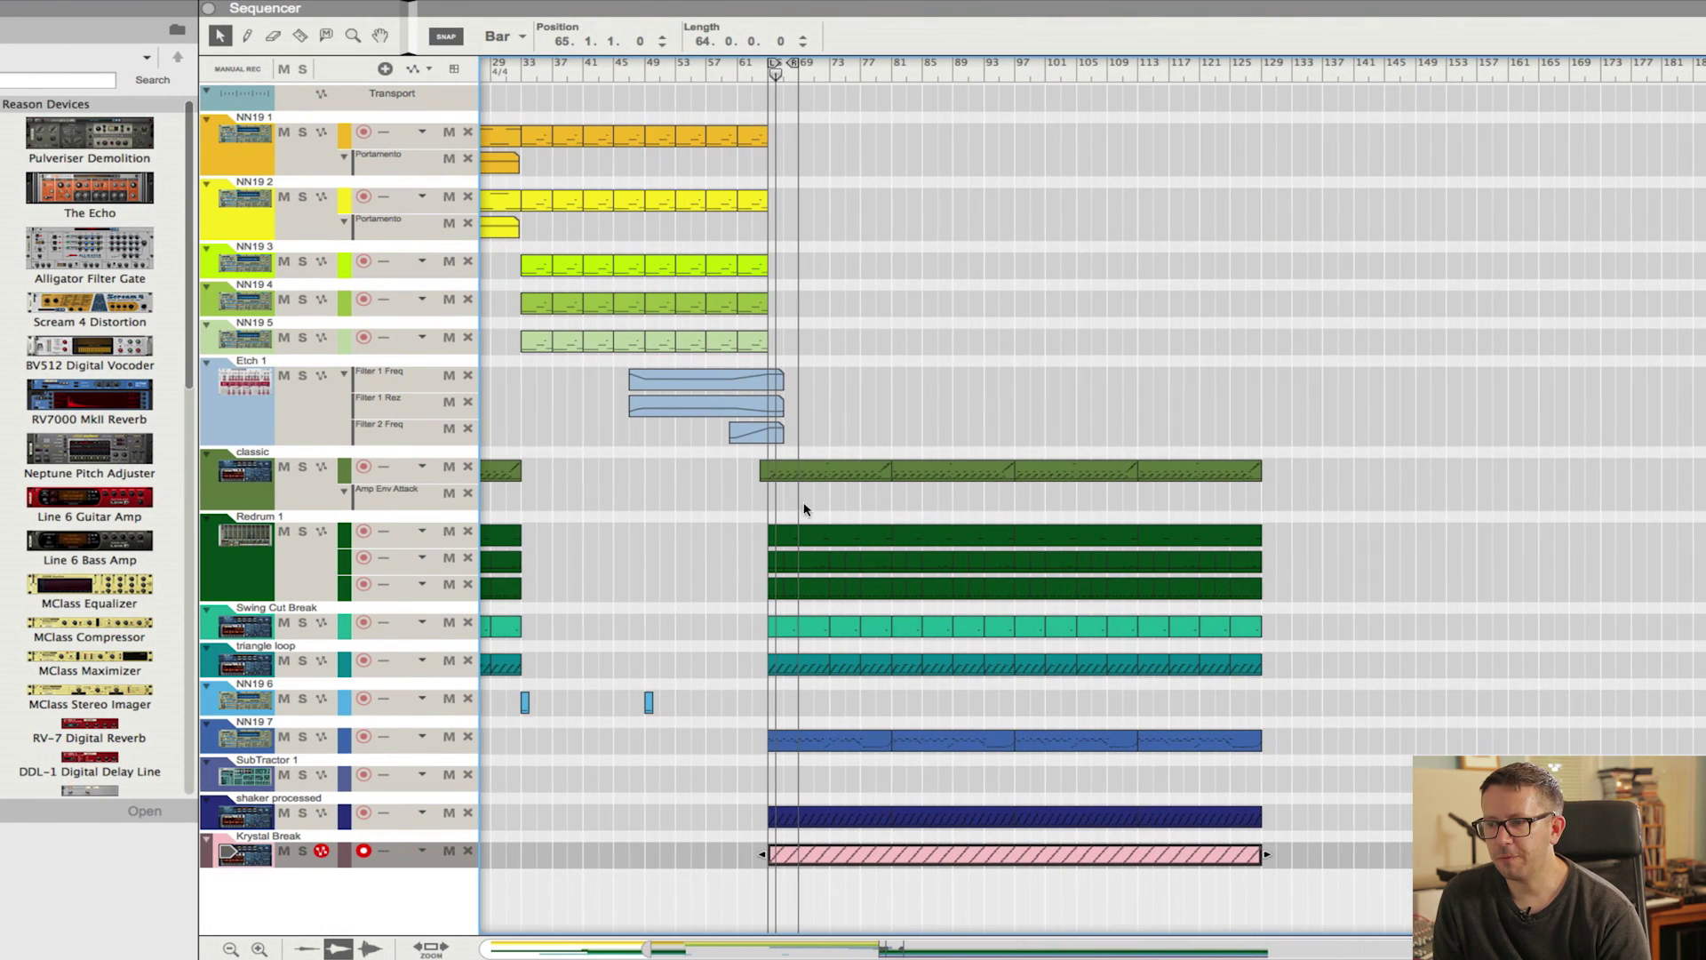
left_click(775, 377)
left_click_drag(805, 329, 773, 436)
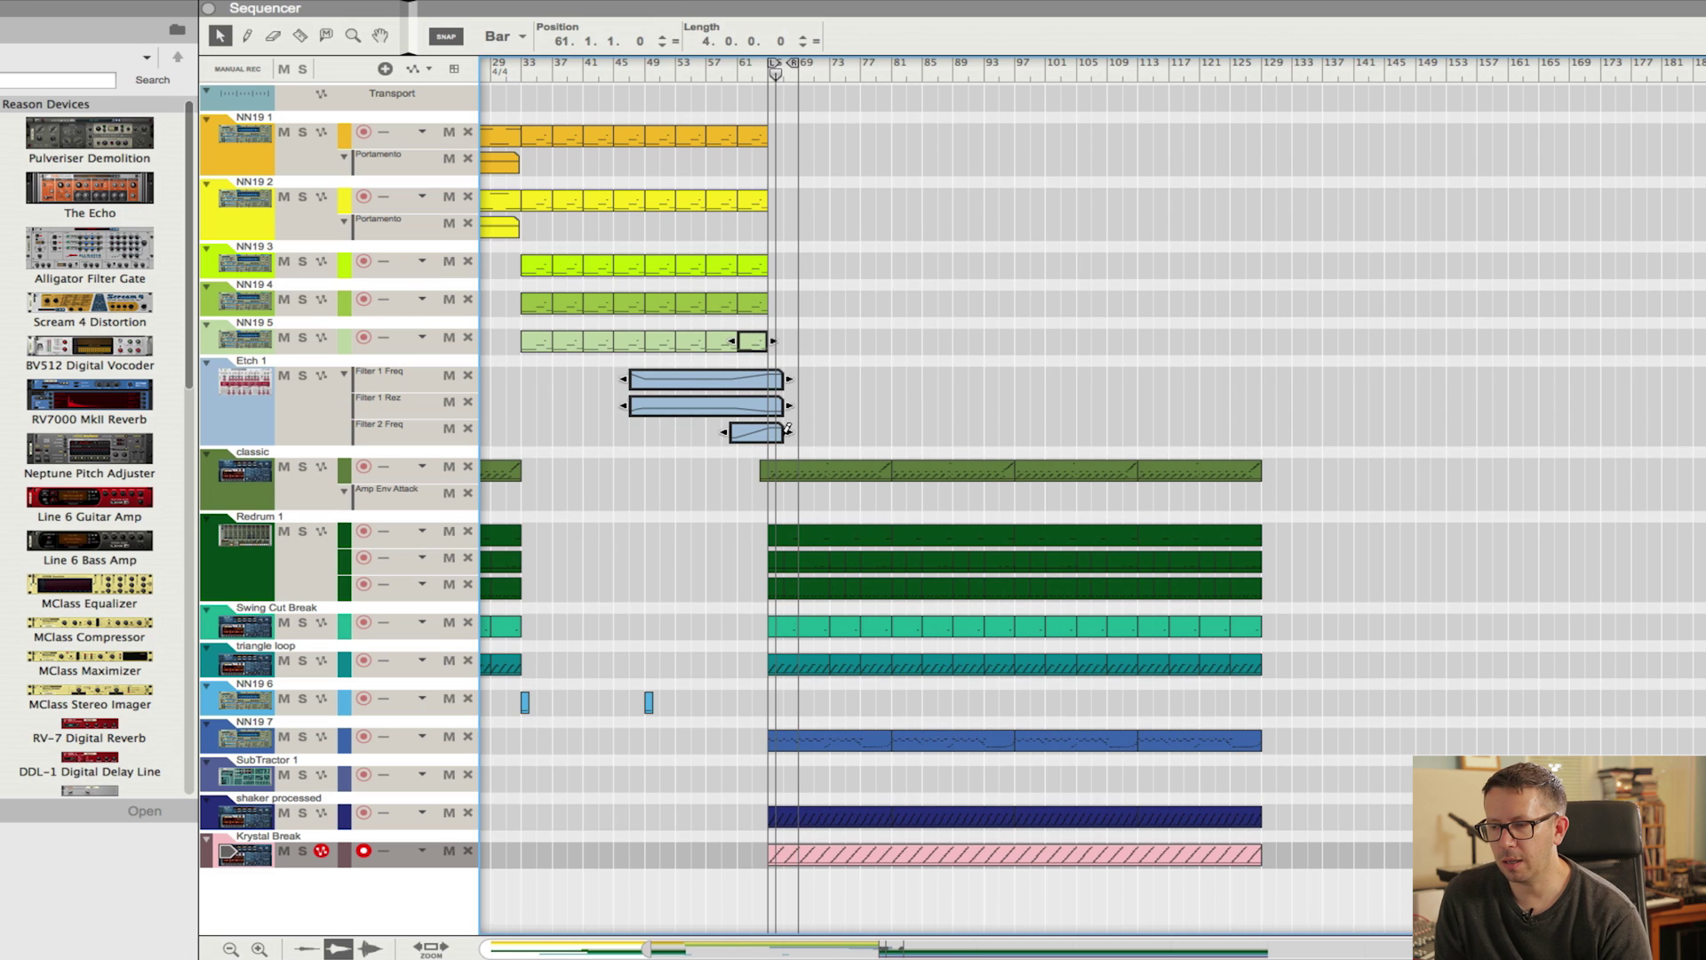
scroll(835, 409, "right", 3)
left_click_drag(779, 366, 694, 433)
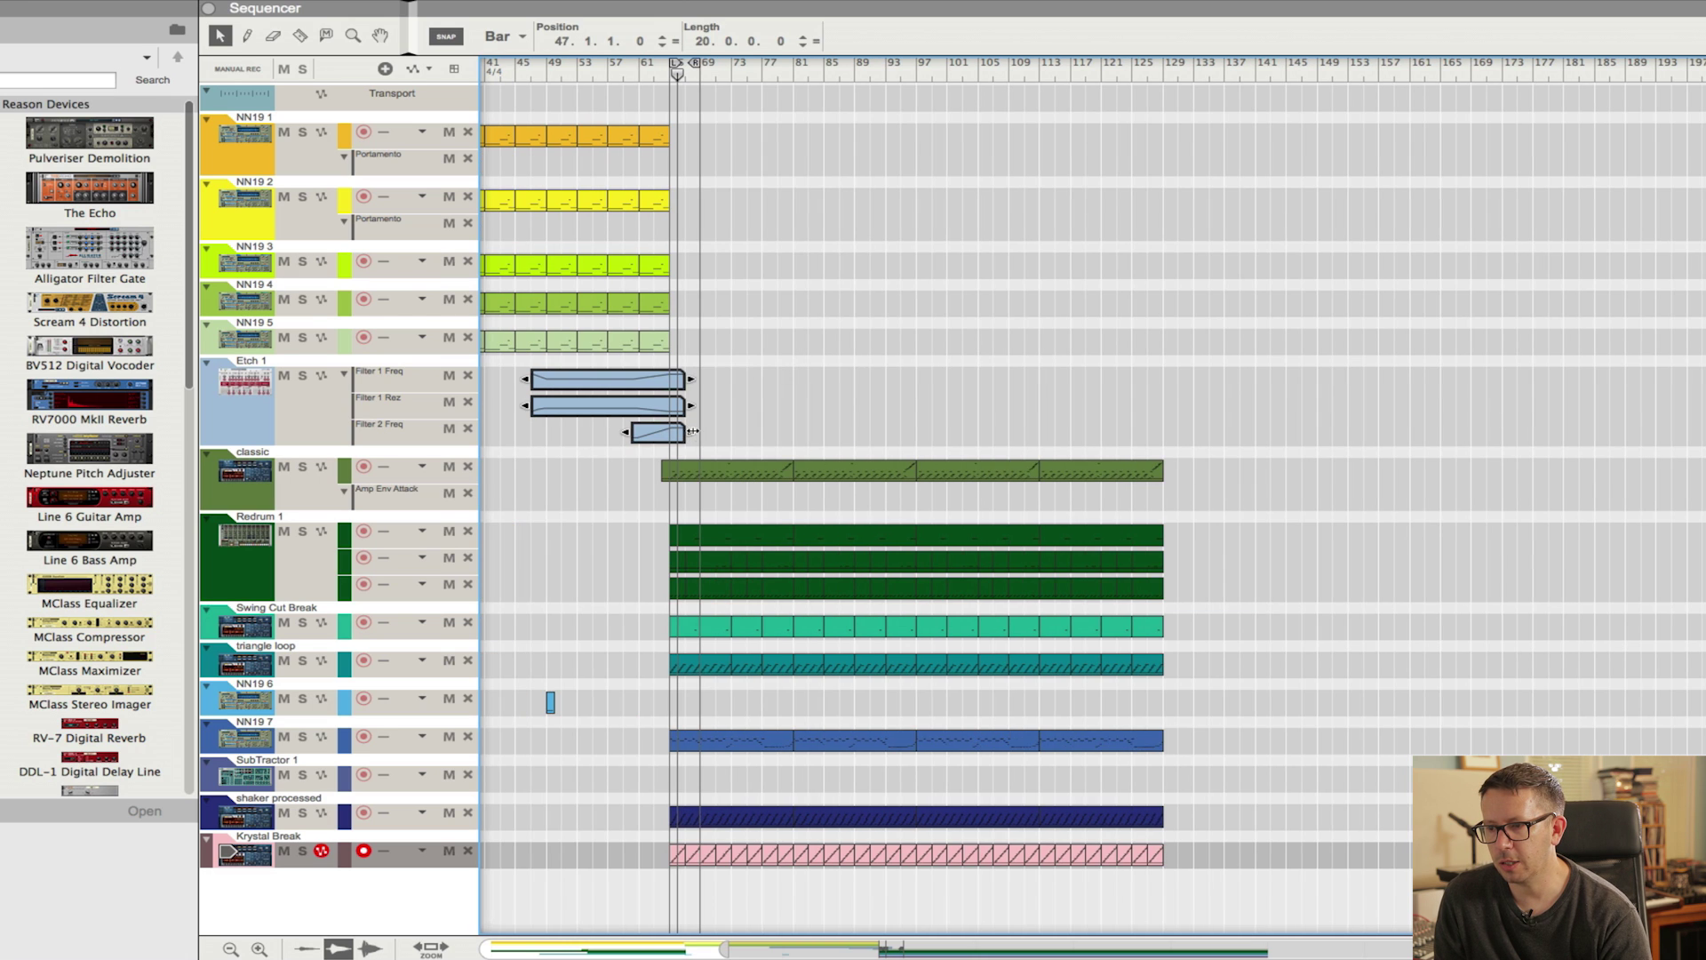
Duplicate the final clips on tracks NN19 1 to NN19 5 to fill bars 65 to 129.
left_click_drag(697, 356, 621, 103)
key("ctrl+d")
key("ctrl+d")
Draw an Etch 1 Filter 2 Freq automation clip from bar 65 to bar 129 and set its starting point to 229.54 Hz.
left_click(897, 407)
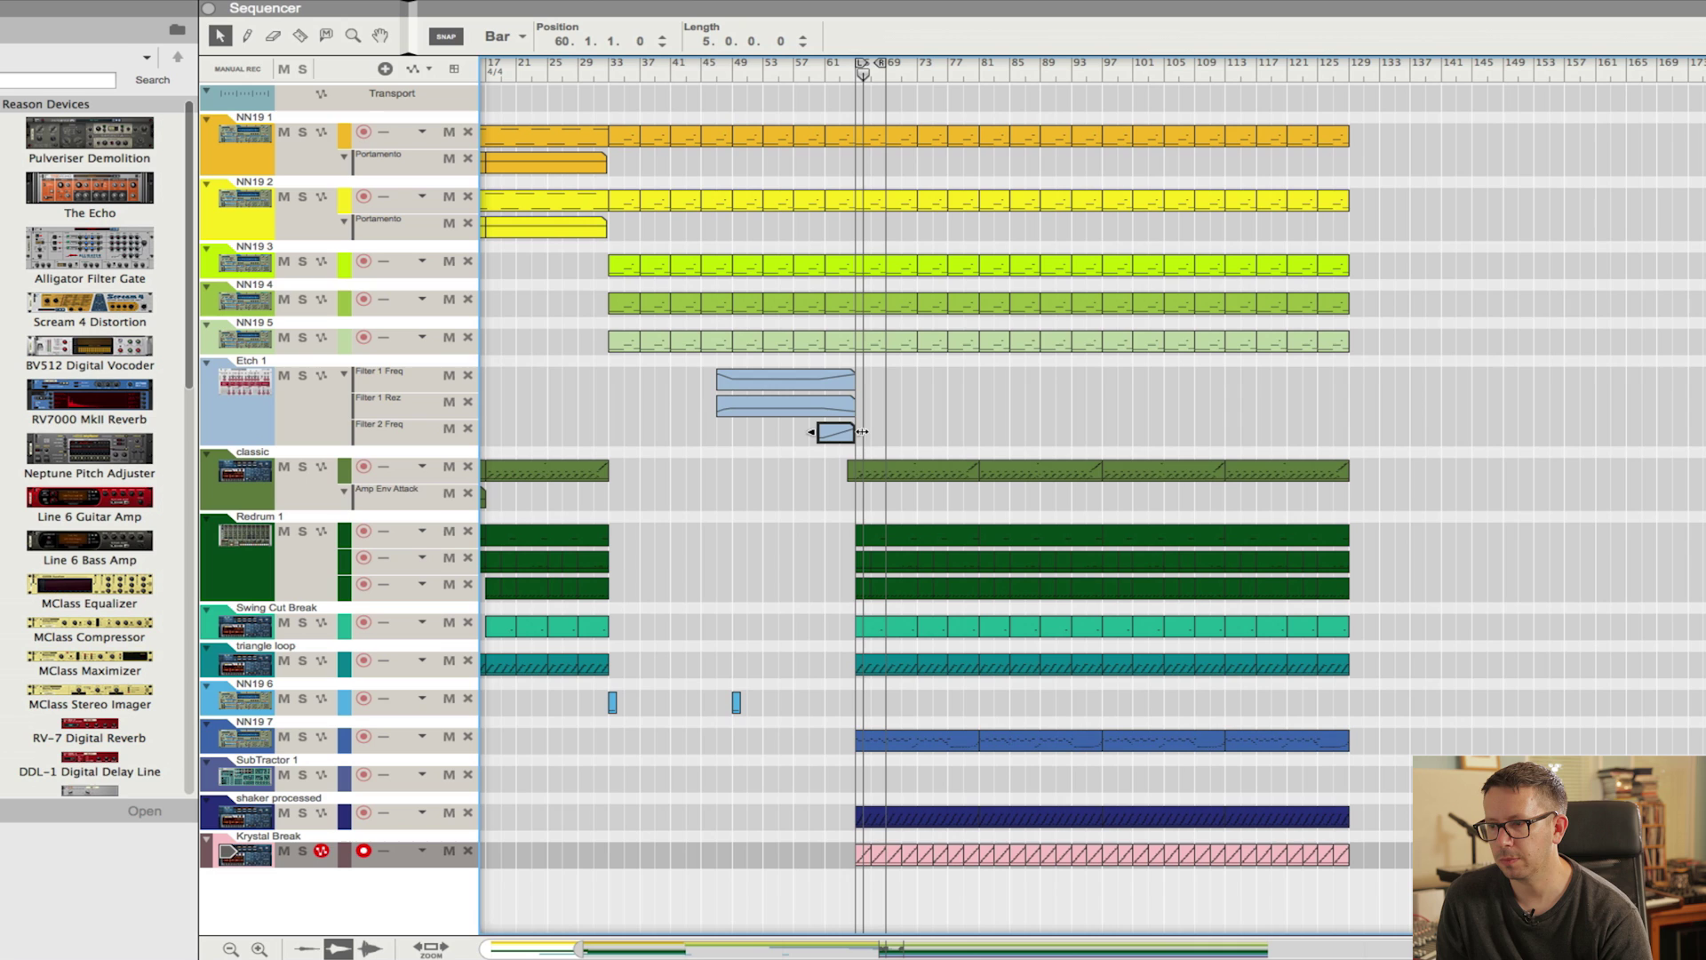
left_click_drag(866, 424, 1220, 423)
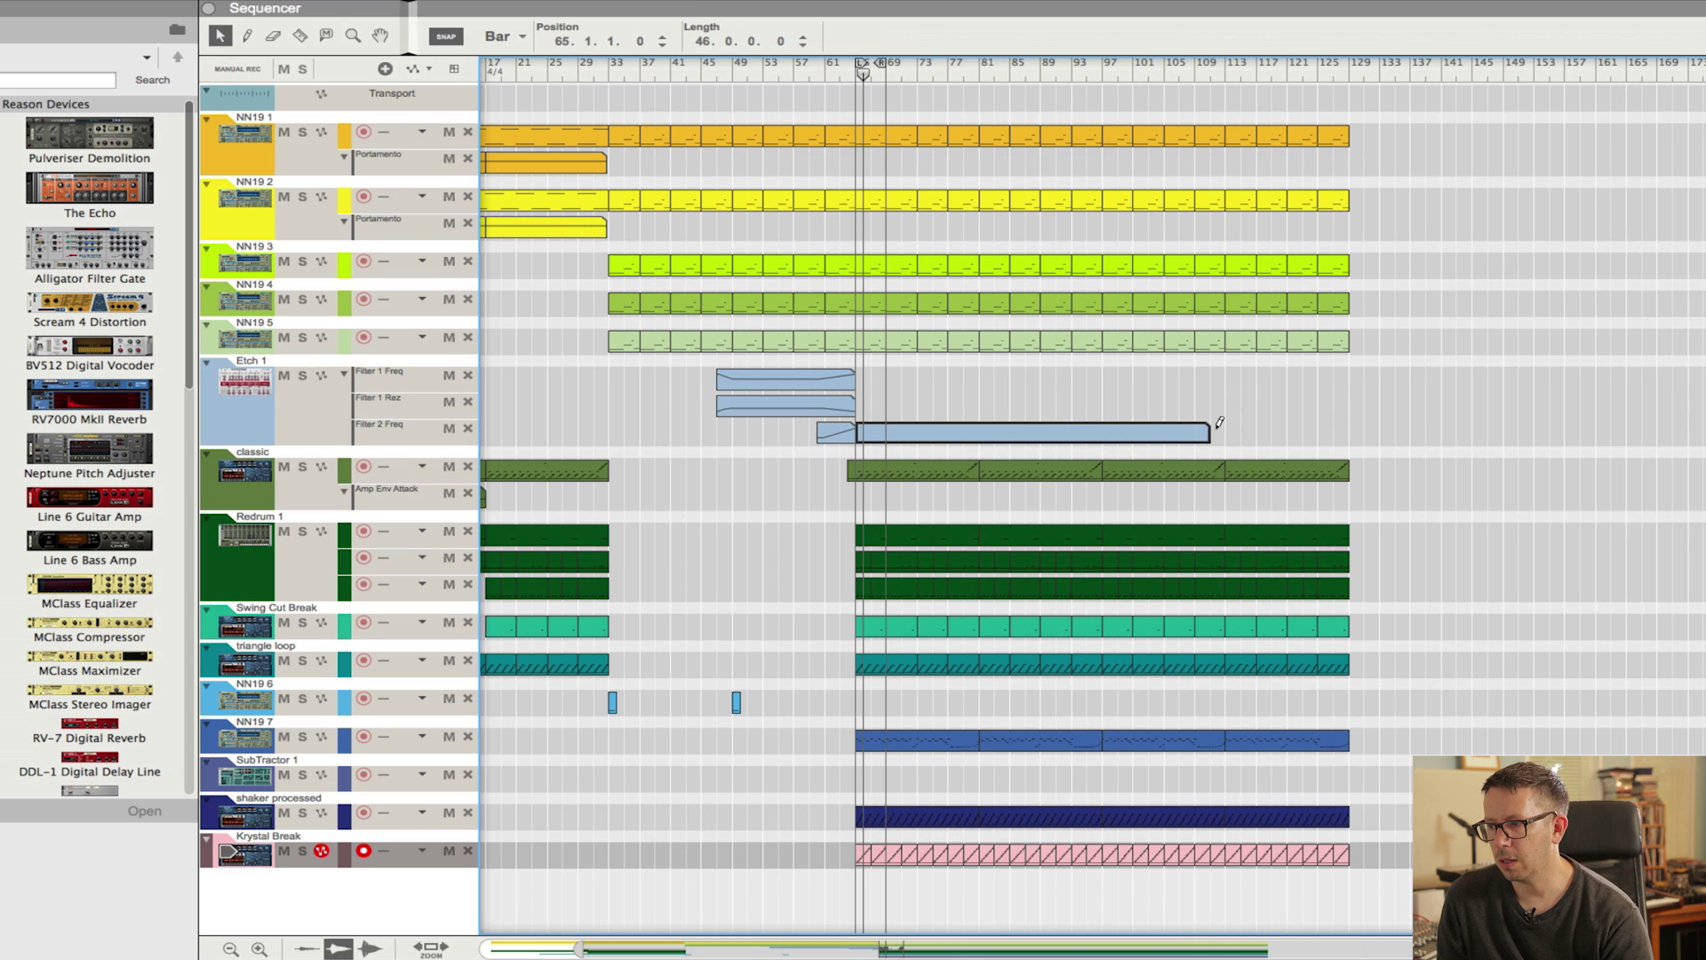
left_click(745, 435)
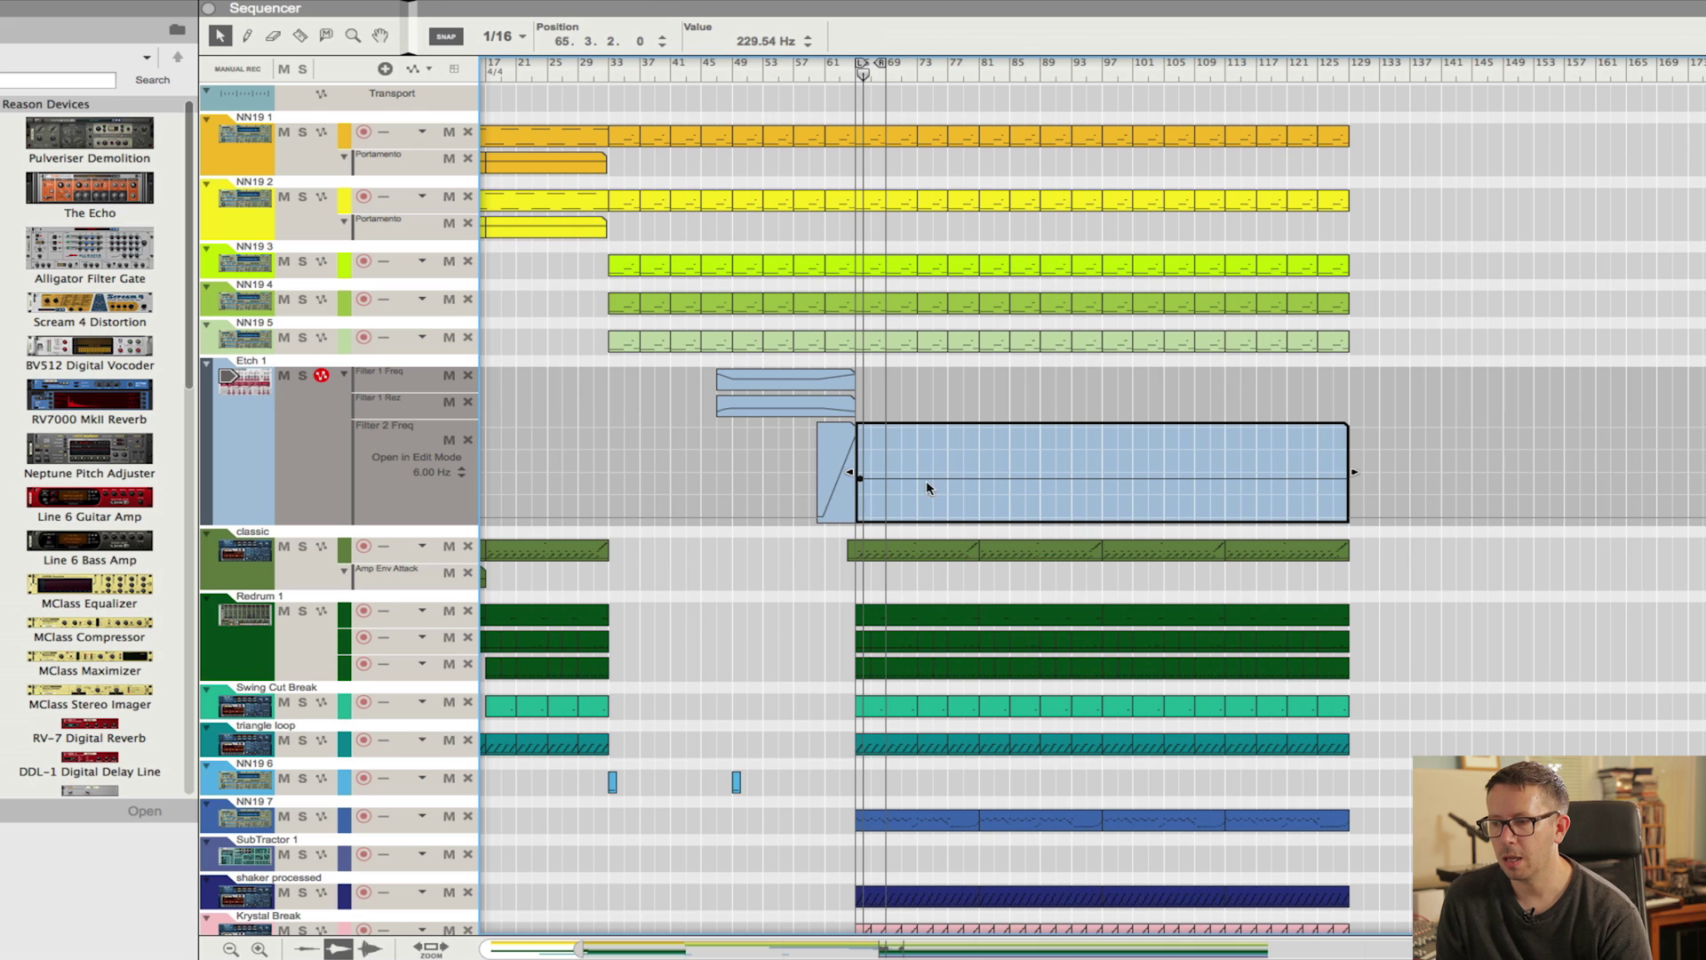
left_click_drag(864, 67, 838, 74)
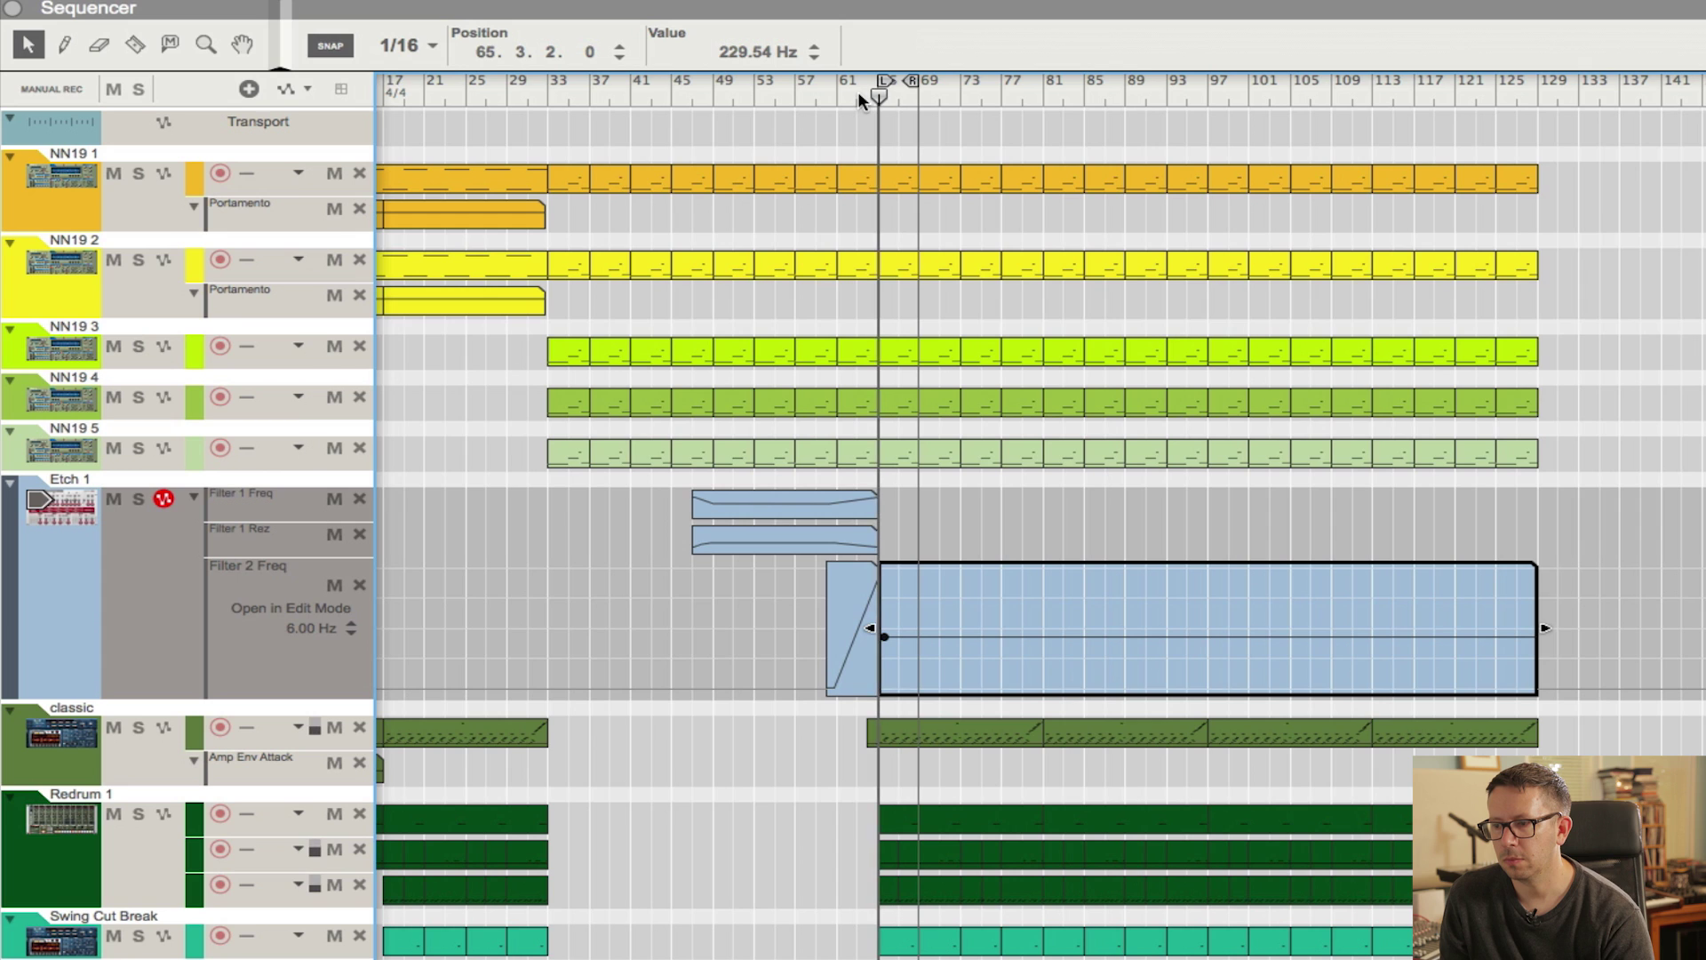
Extend the Etch 1 Filter 1 Freq automation clip to a length of 81 bars.
left_click(854, 537)
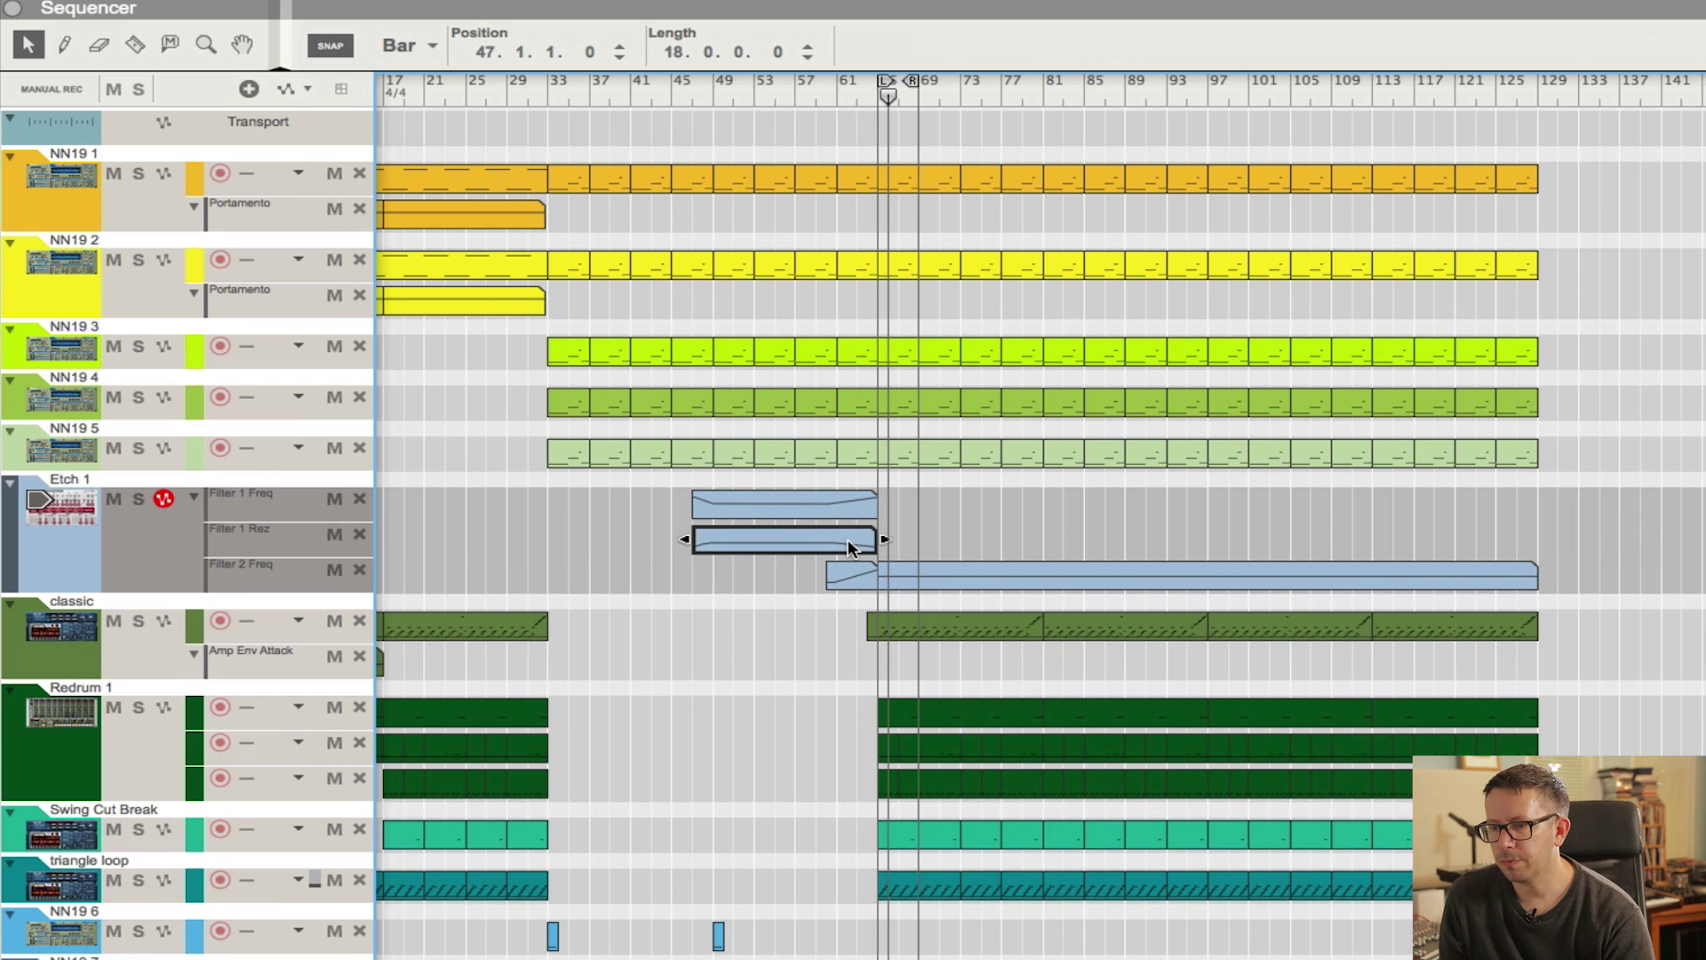
double_click(850, 539)
left_click(851, 506)
left_click_drag(880, 506, 1524, 511)
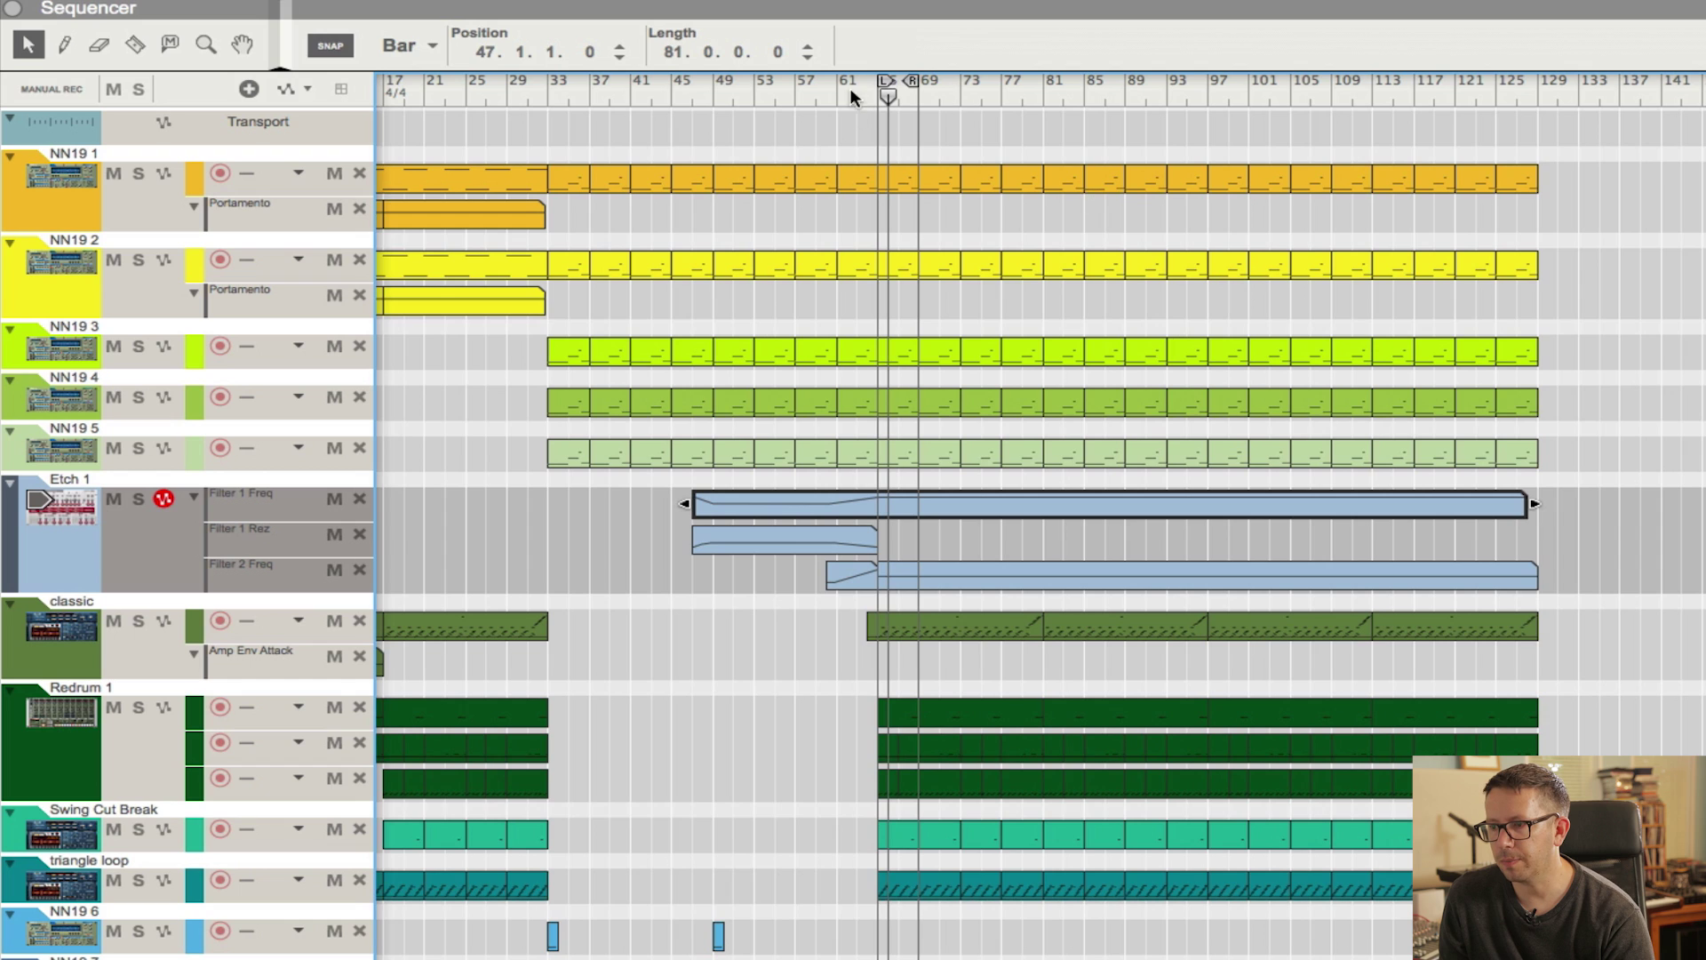
Lower the Filter 1 Freq automation point at bar 65 to 7440.94 Hz and play the transition from before bar 61.
double_click(888, 505)
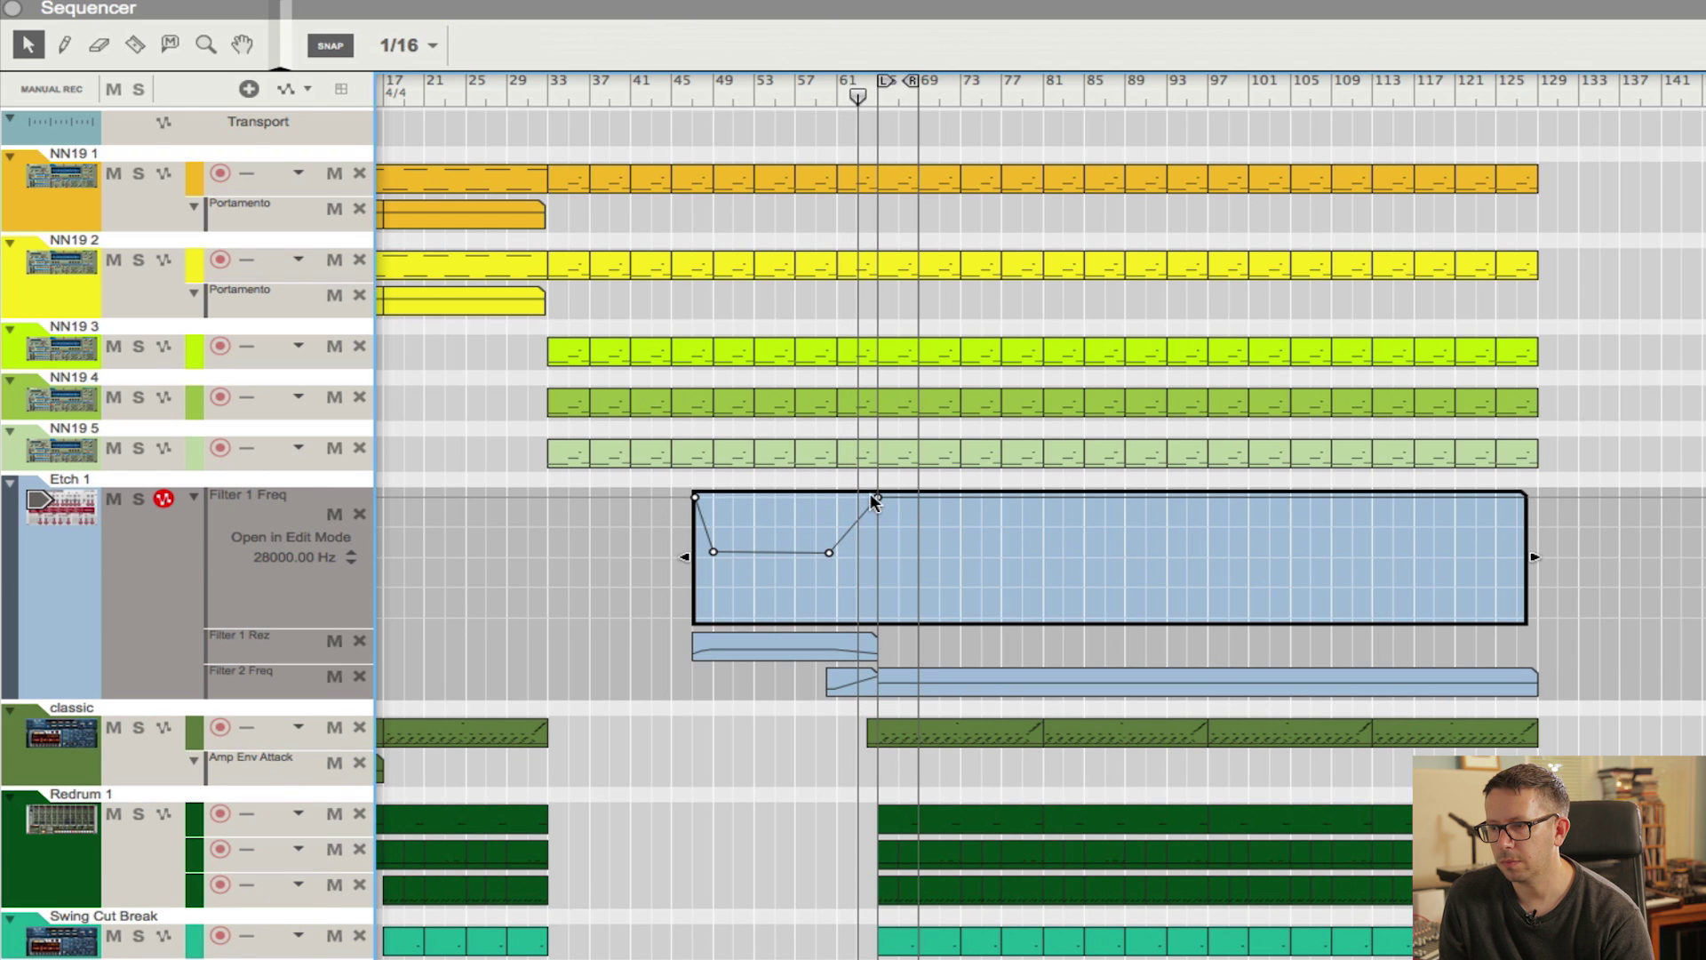
left_click_drag(876, 497, 878, 521)
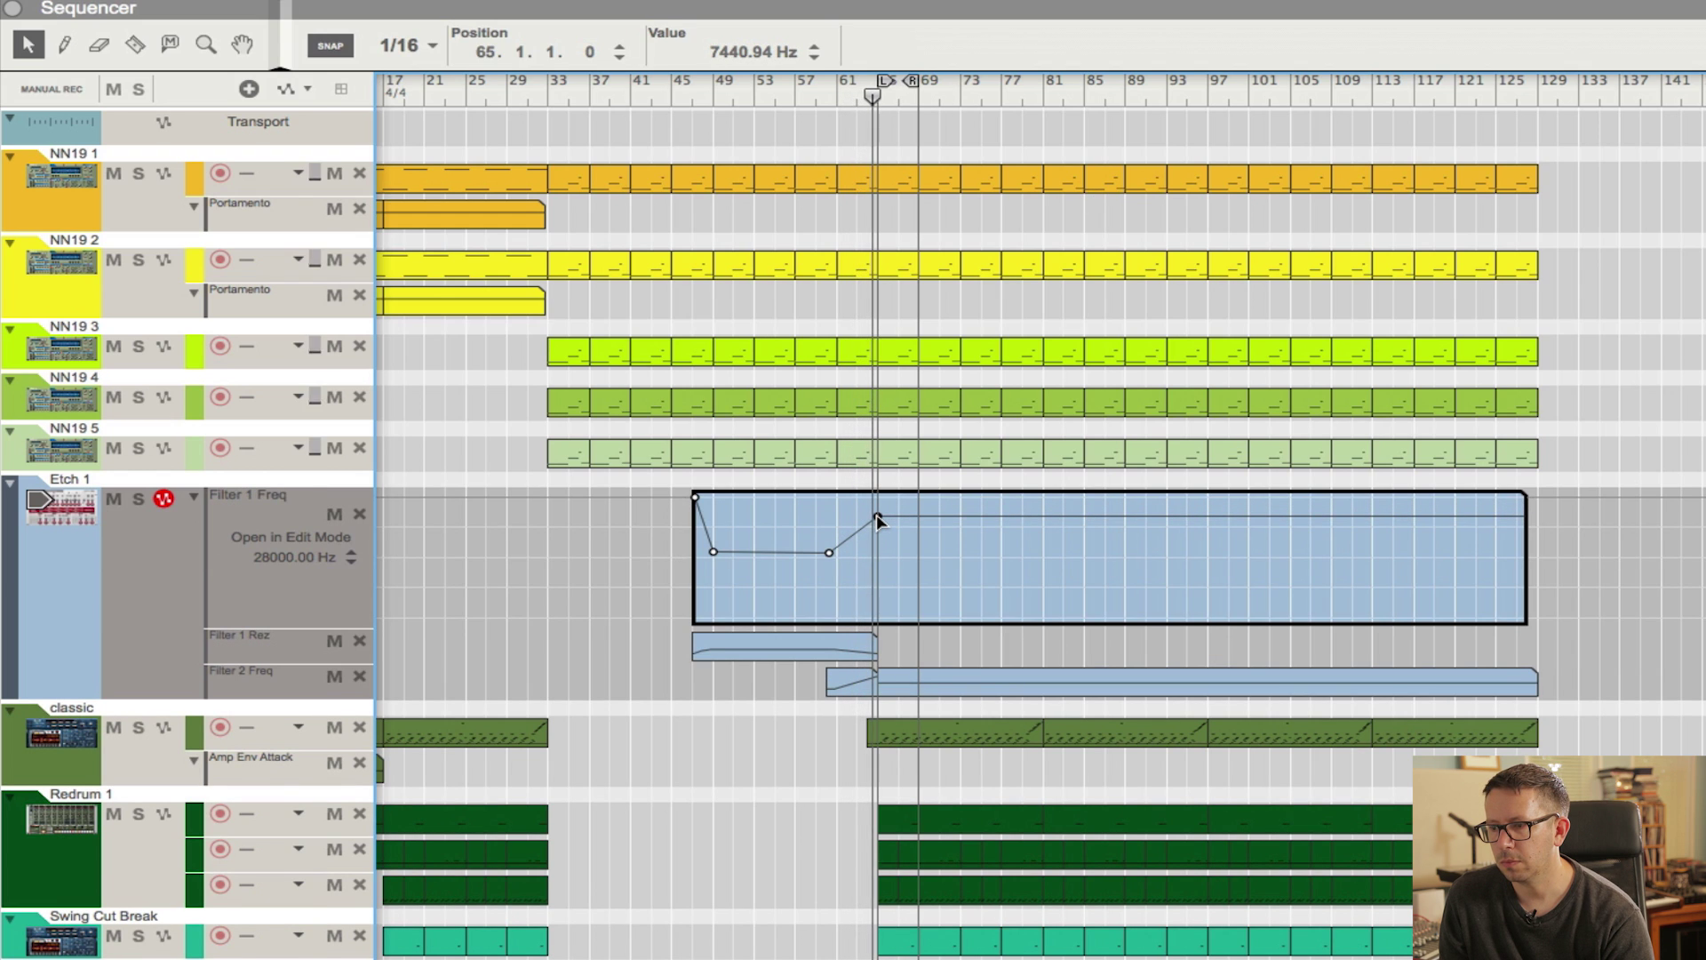
left_click(813, 89)
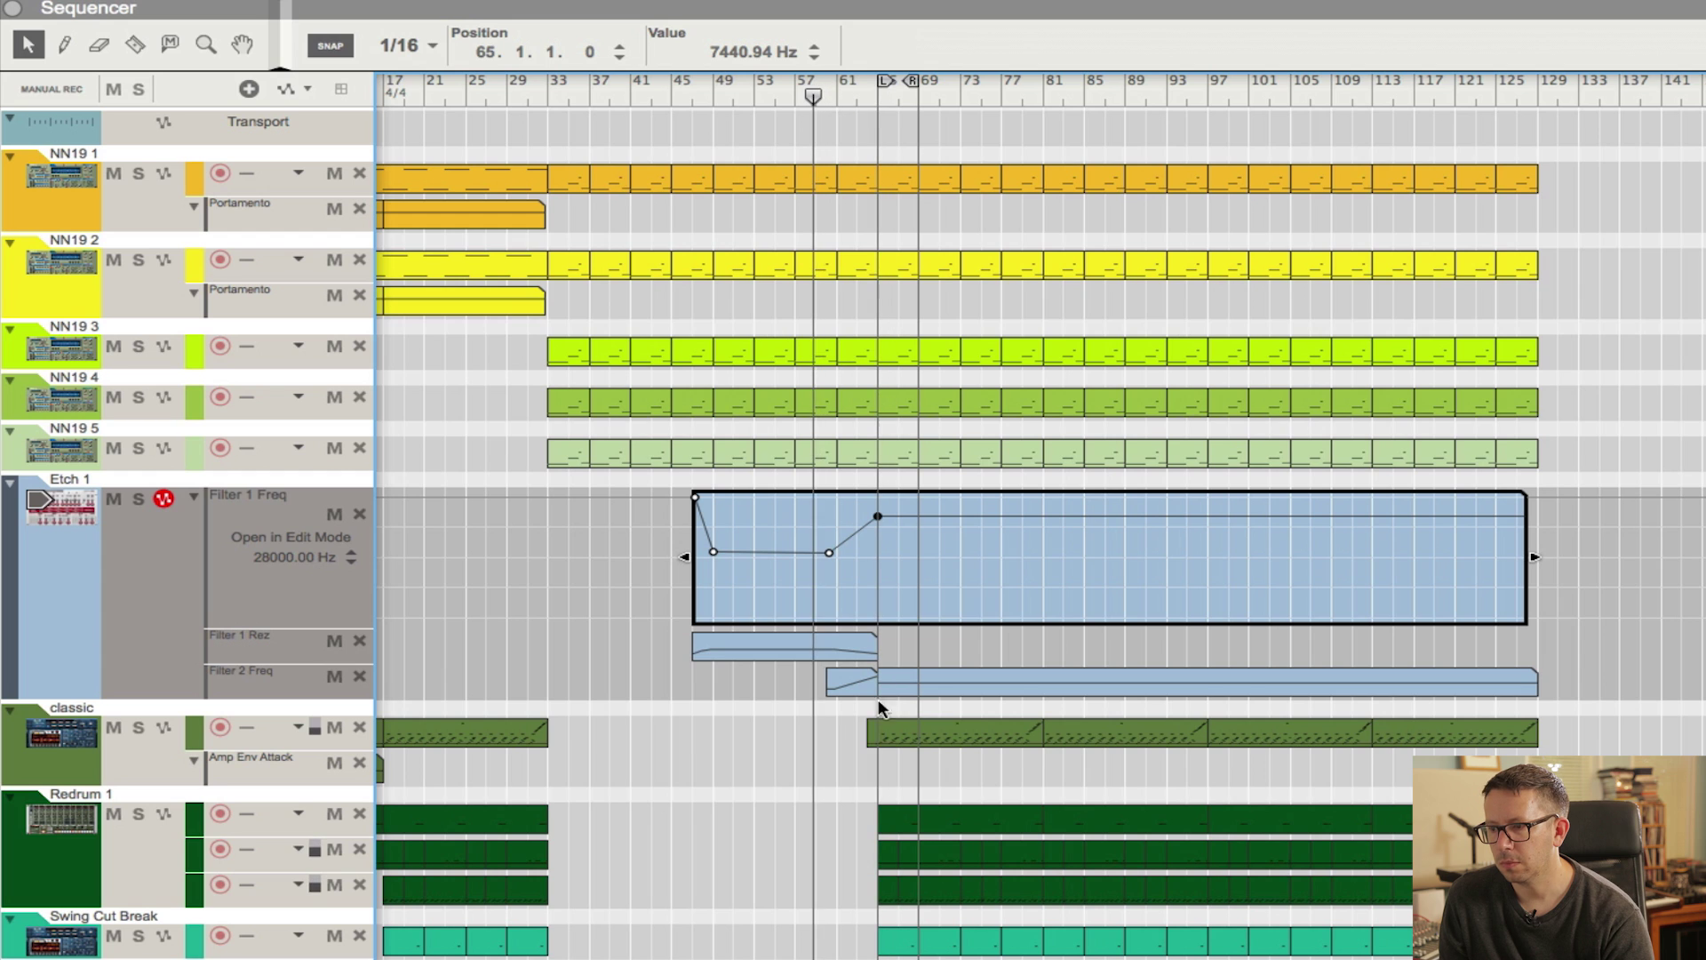
Lower the end of the Filter 2 Freq ramp to 347.31 Hz and set the following clip's starting point to 294.29 Hz.
left_click(867, 686)
double_click(848, 572)
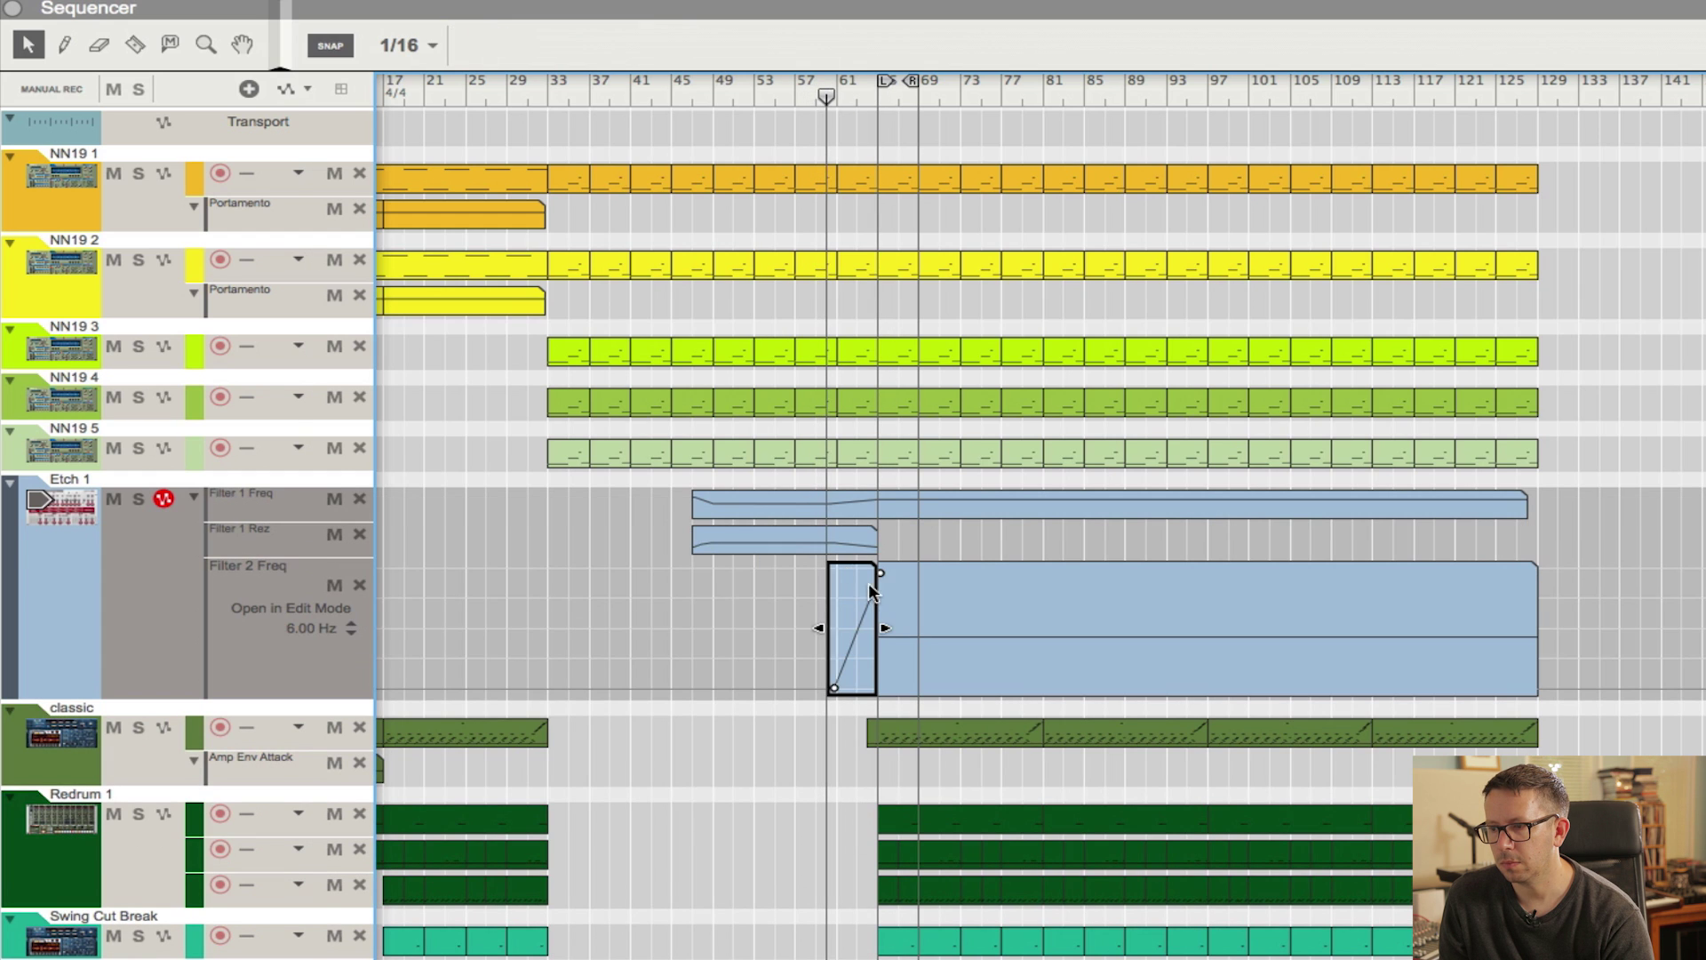
left_click_drag(880, 573, 876, 634)
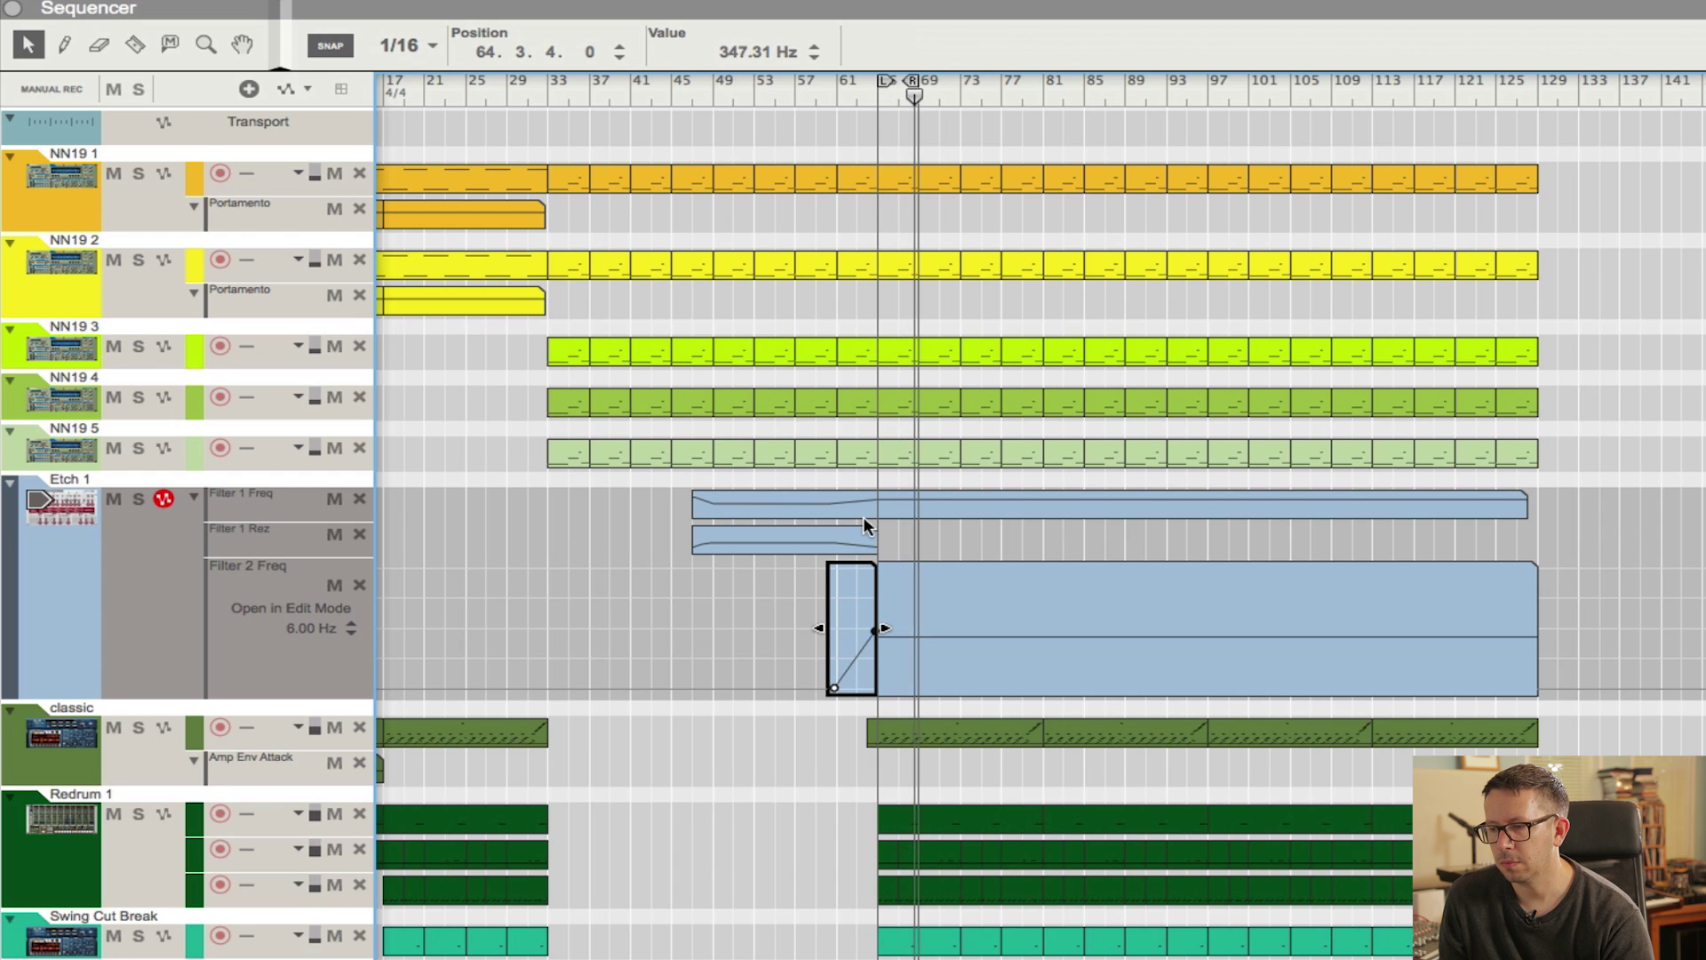
left_click(906, 630)
left_click_drag(882, 633, 878, 637)
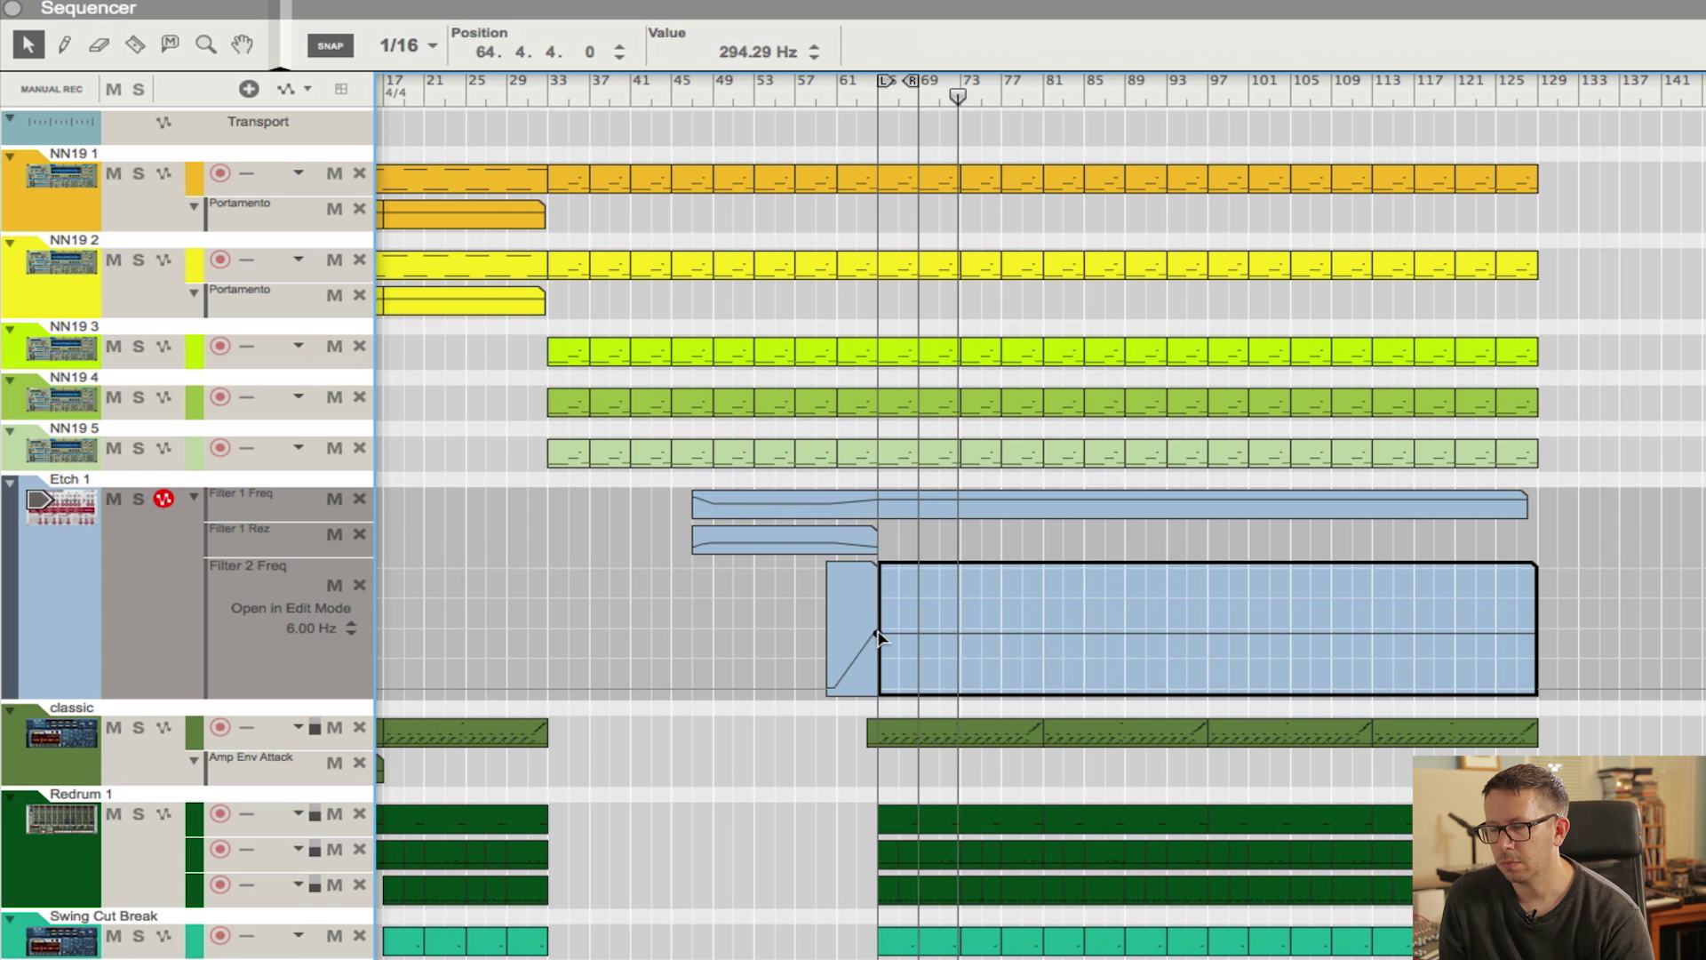
Add a Filter 1 Freq automation point just after bar 65, placing it at 65.4.2 with a value of 25774.31 Hz.
double_click(884, 511)
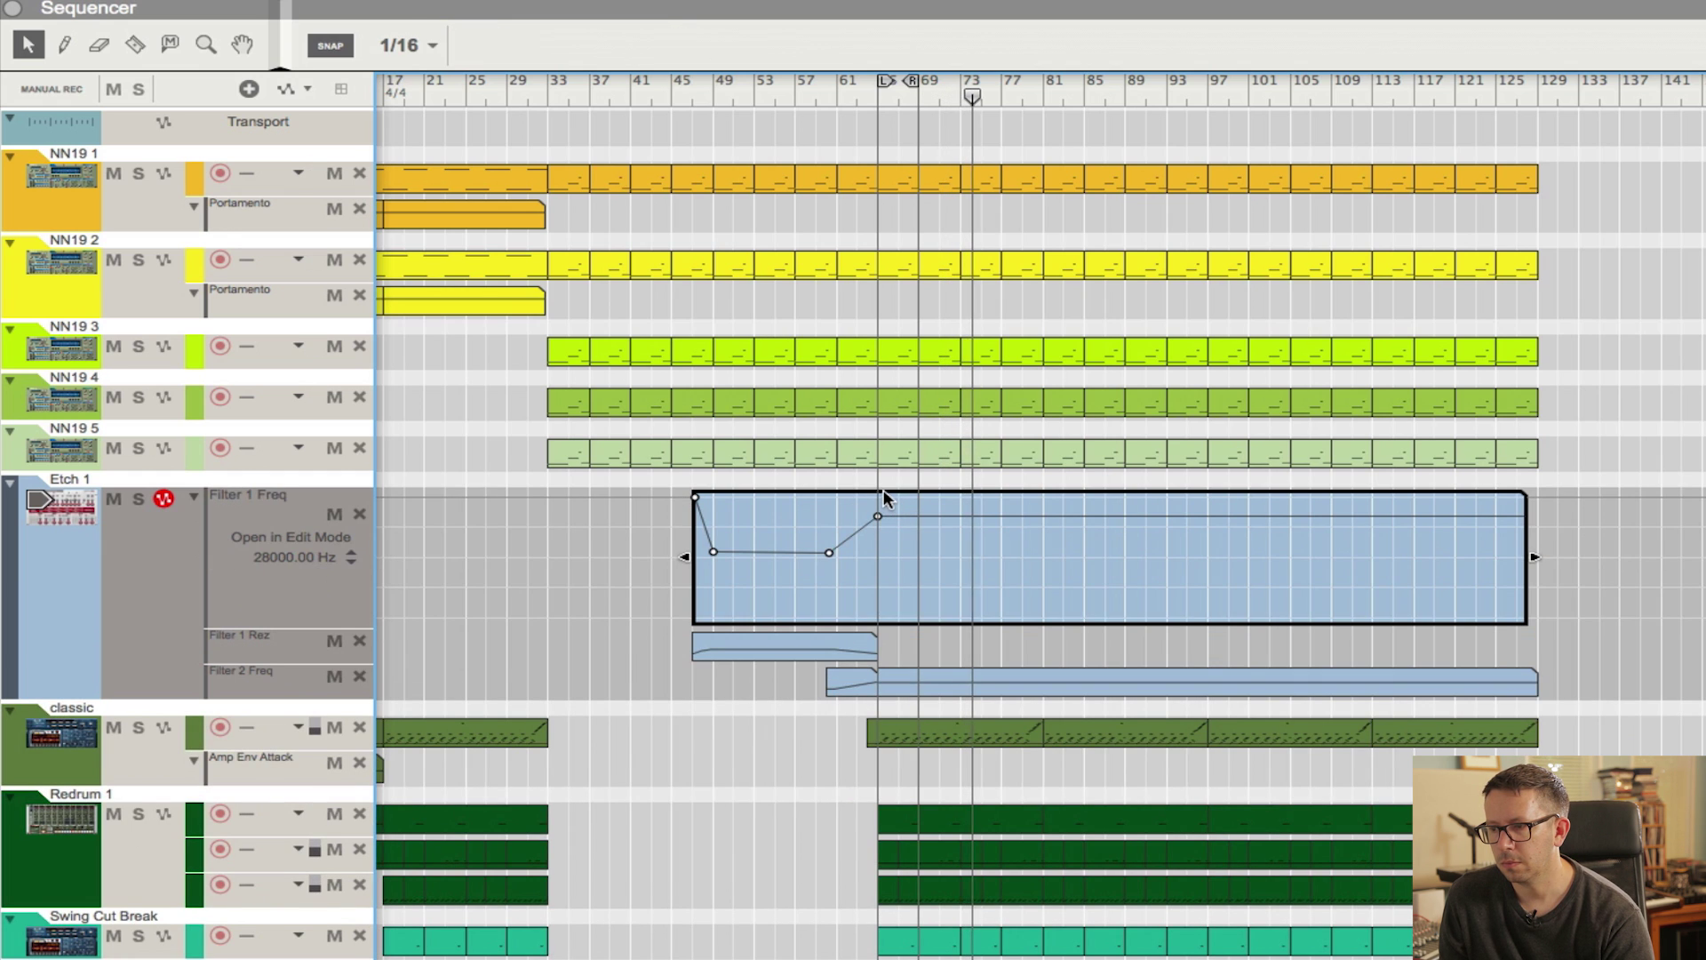
left_click(882, 490)
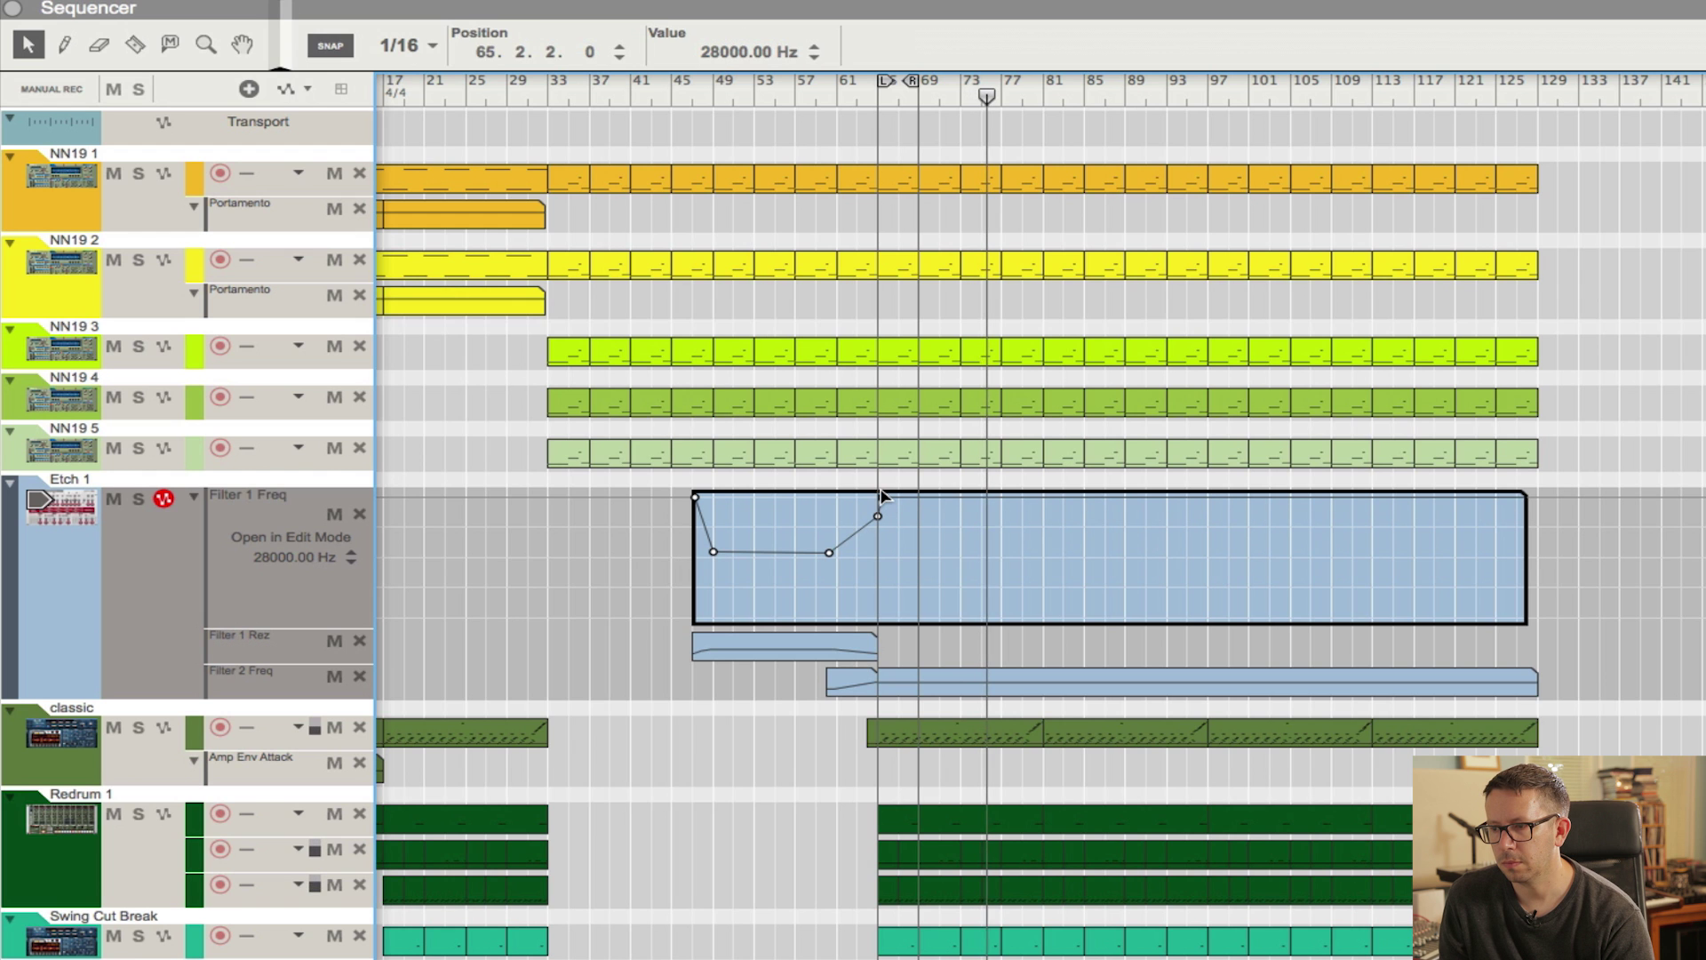
left_click_drag(882, 494, 887, 498)
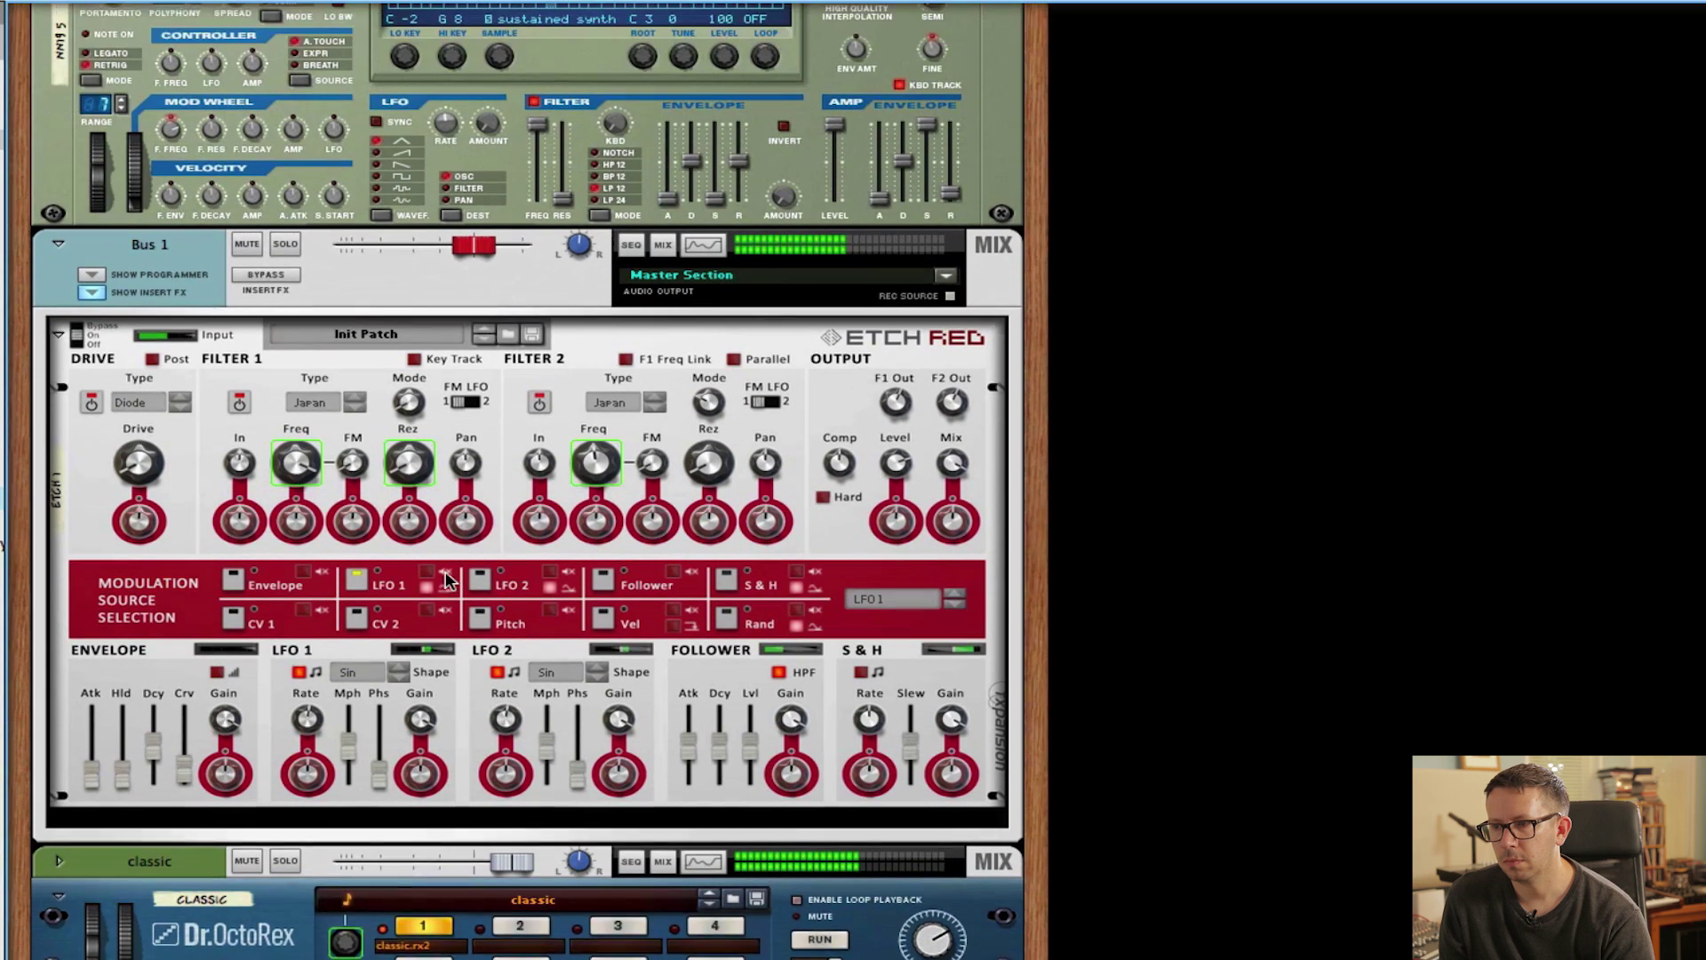
Lower the Bus 1 channel's level slightly in the rack.
scroll(423, 346, "up", 1)
left_click_drag(469, 293, 449, 295)
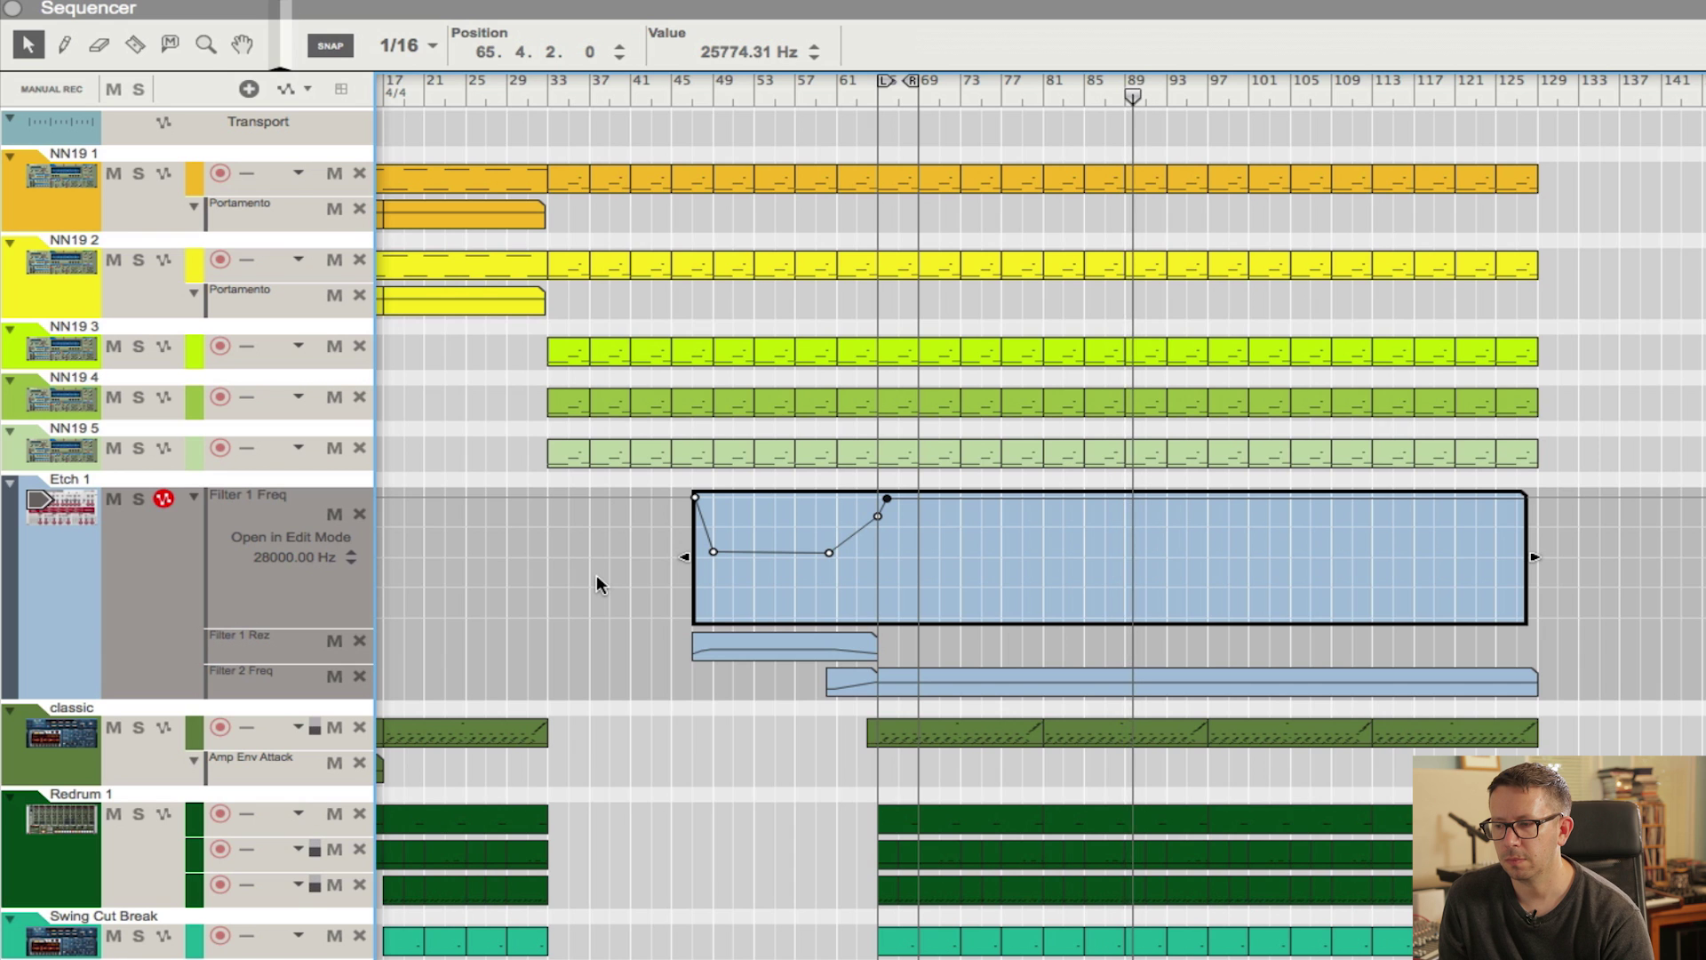
scroll(1068, 644, "left", 1)
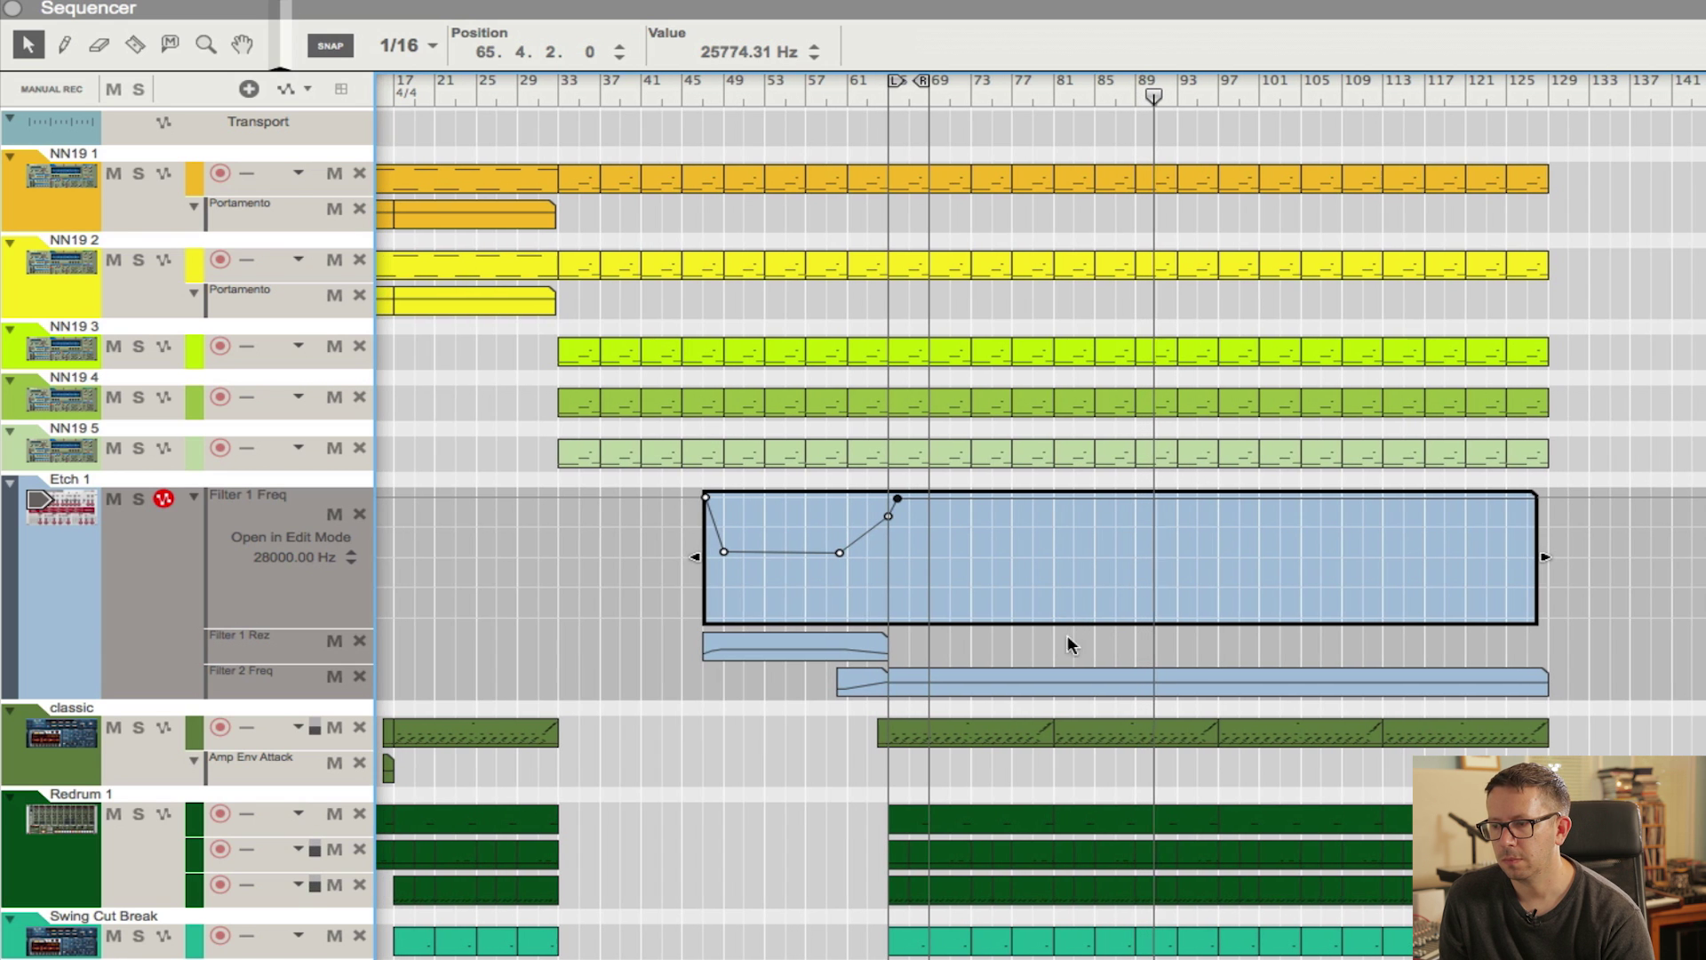
Add Filter 2 Freq automation points near bar 93 and at 97.1.2 in the clip starting at bar 65, raising the second to 1107.40 Hz.
left_click(1189, 680)
double_click(1181, 580)
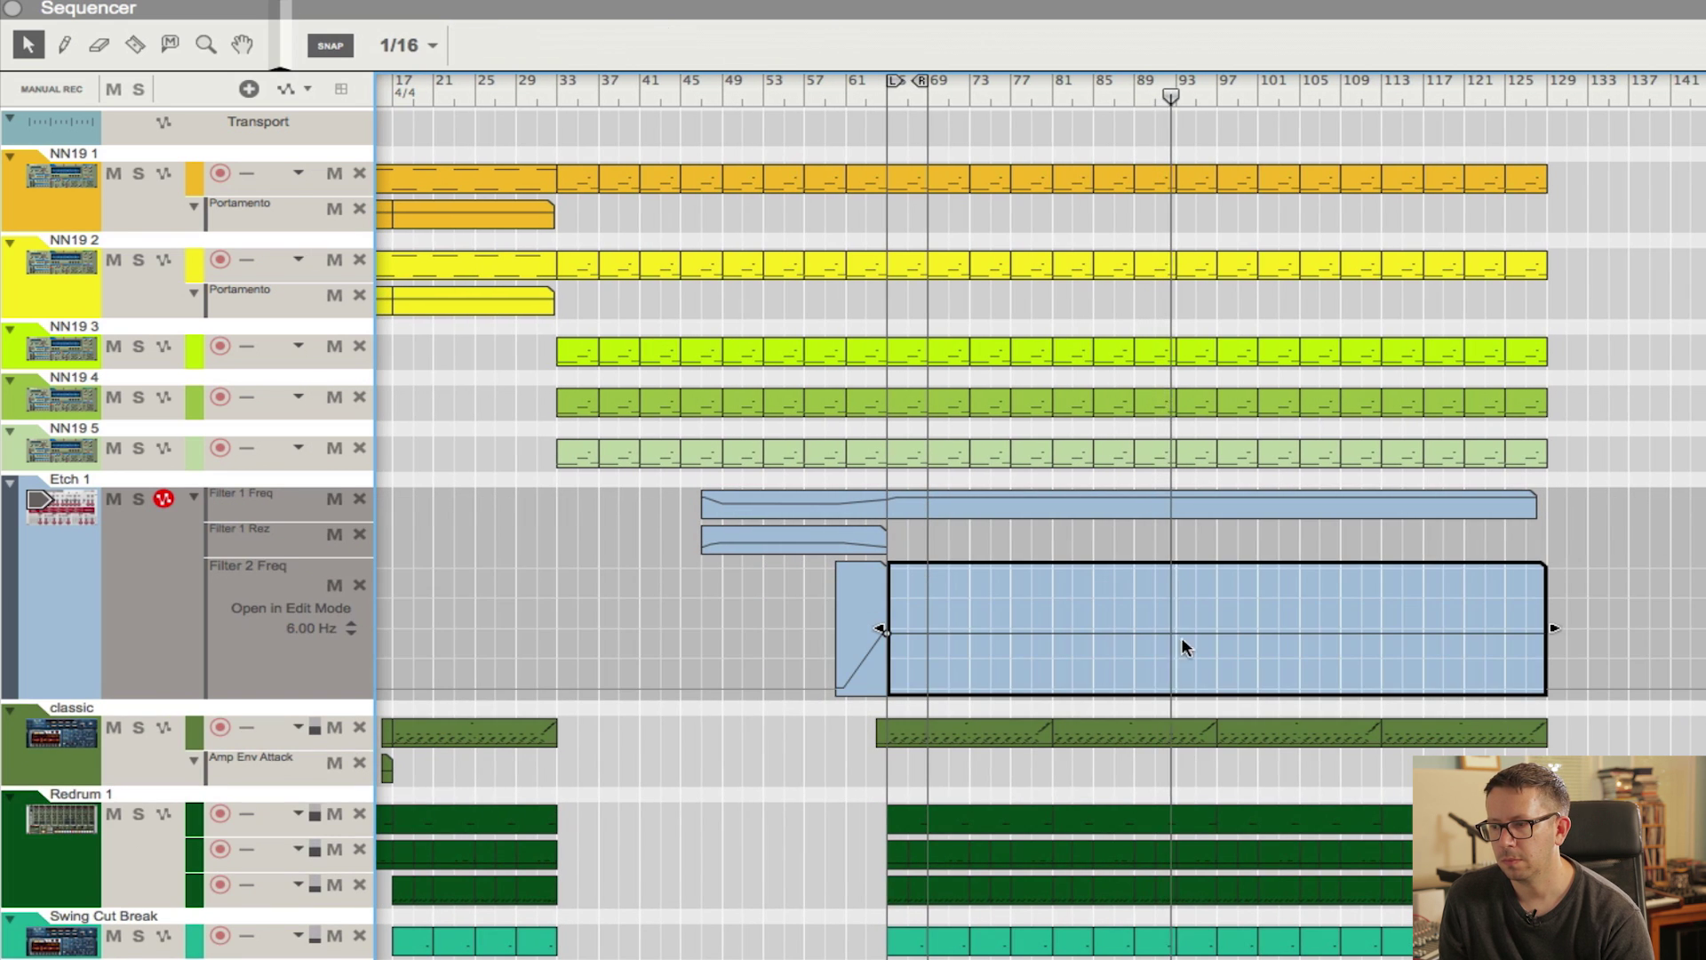
left_click(1182, 633)
mouse_move(1217, 600)
left_mouse_down()
mouse_move(1219, 584)
mouse_move(1218, 623)
left_mouse_up()
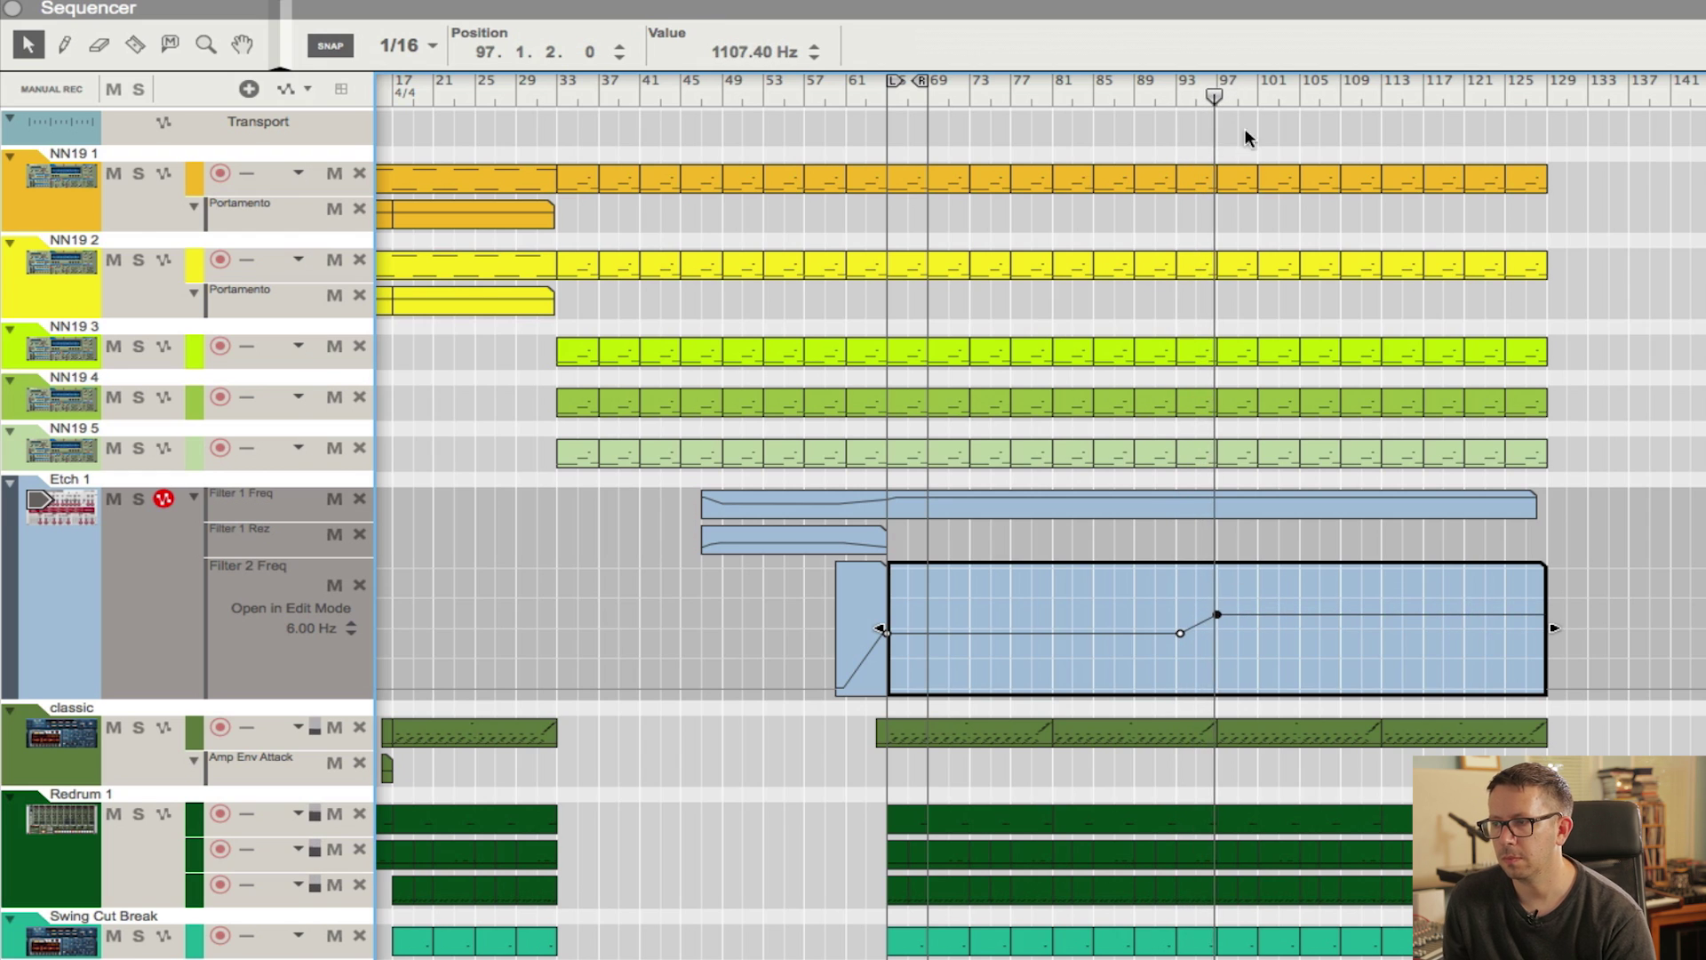
key("super+e")
Delete all NN19 1 to NN19 5 clips from bar 97 onward.
left_click_drag(1227, 107, 1589, 456)
key("Delete")
left_click(1218, 92)
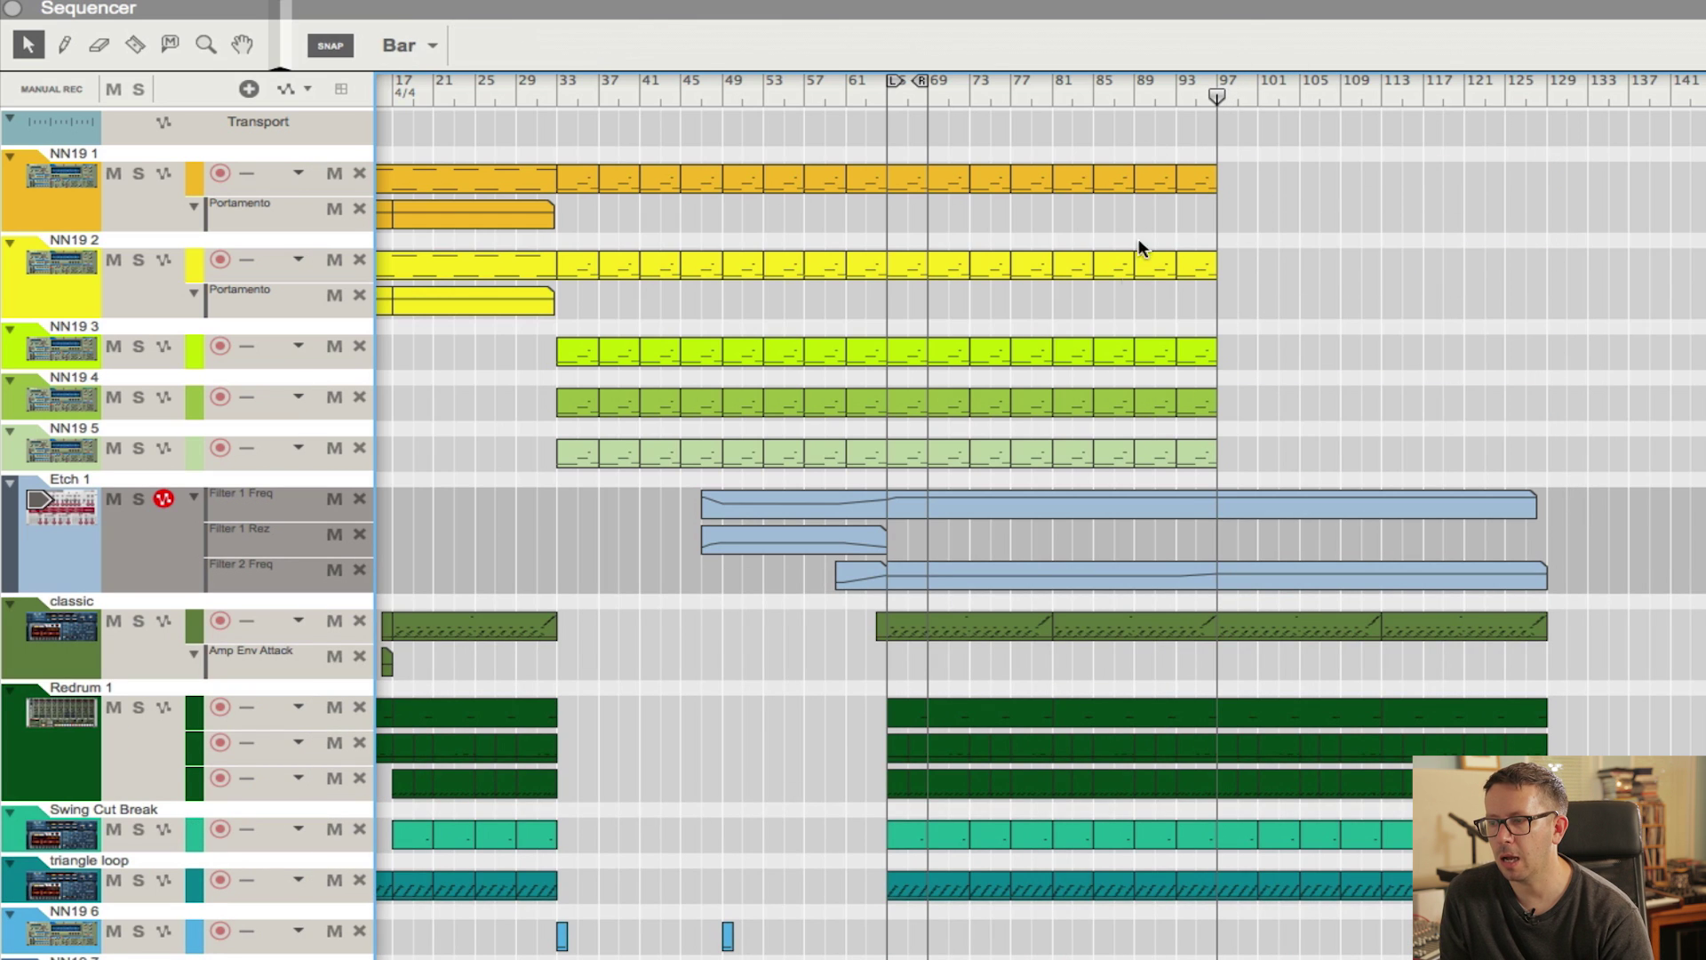
Play the transition from bar 93 and inspect the Filter 2 Freq automation rise leading into bar 97.
left_click(1180, 93)
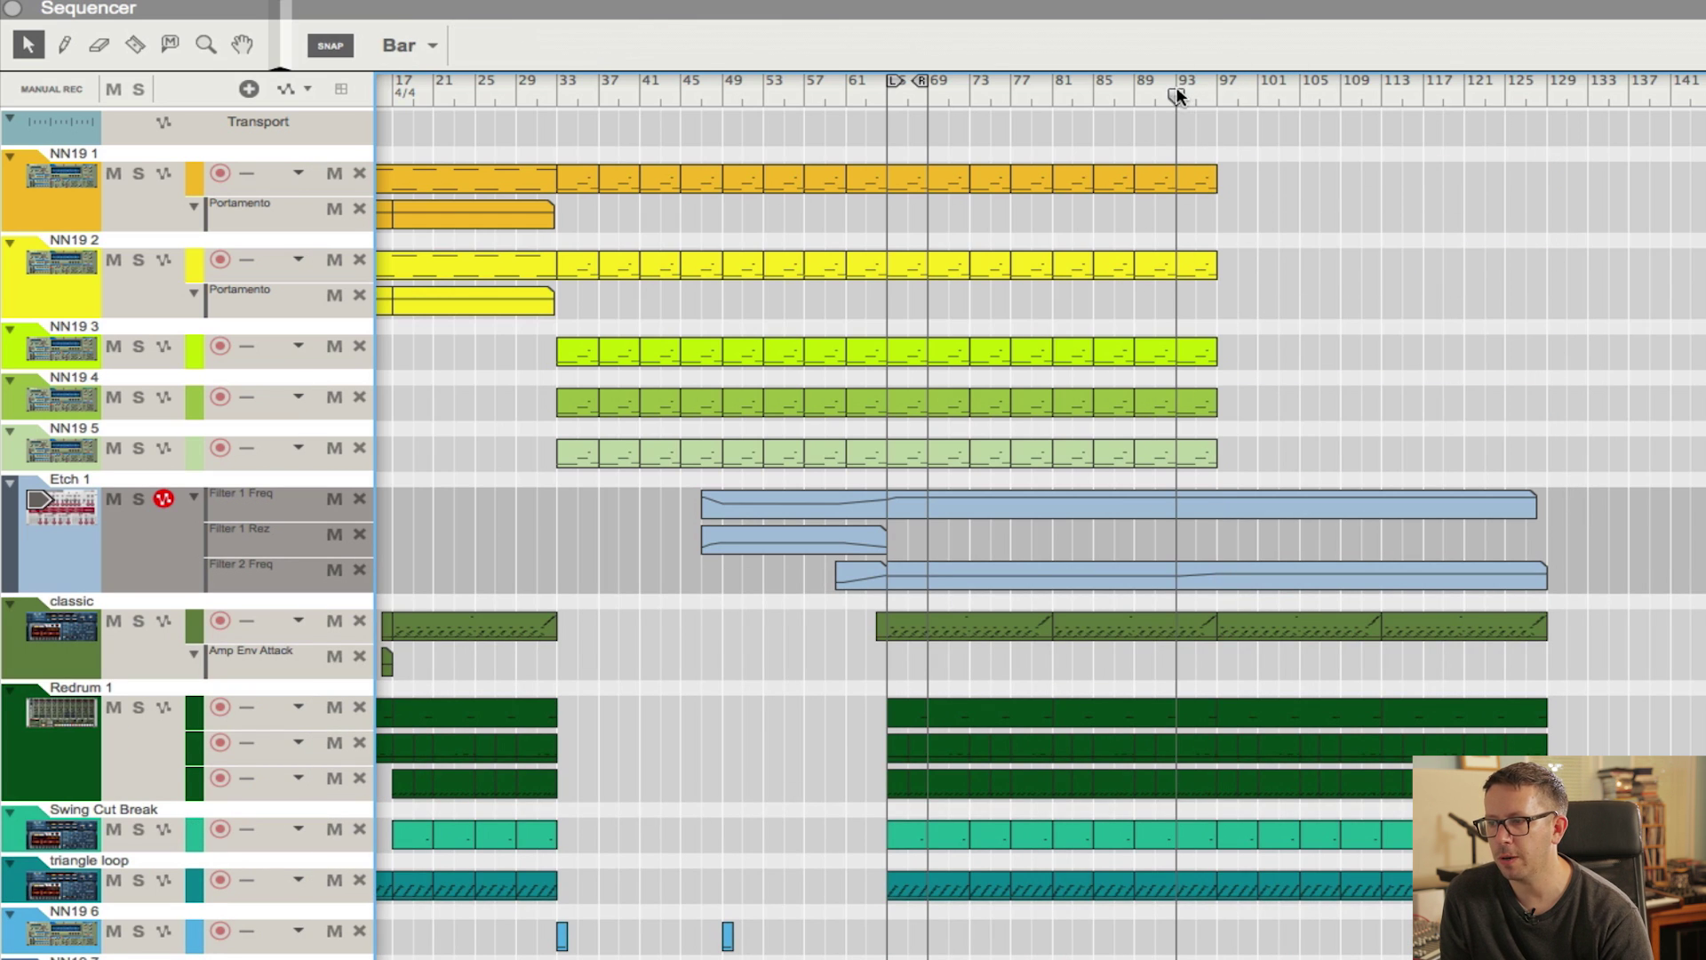
left_click(1203, 575)
key("super+e")
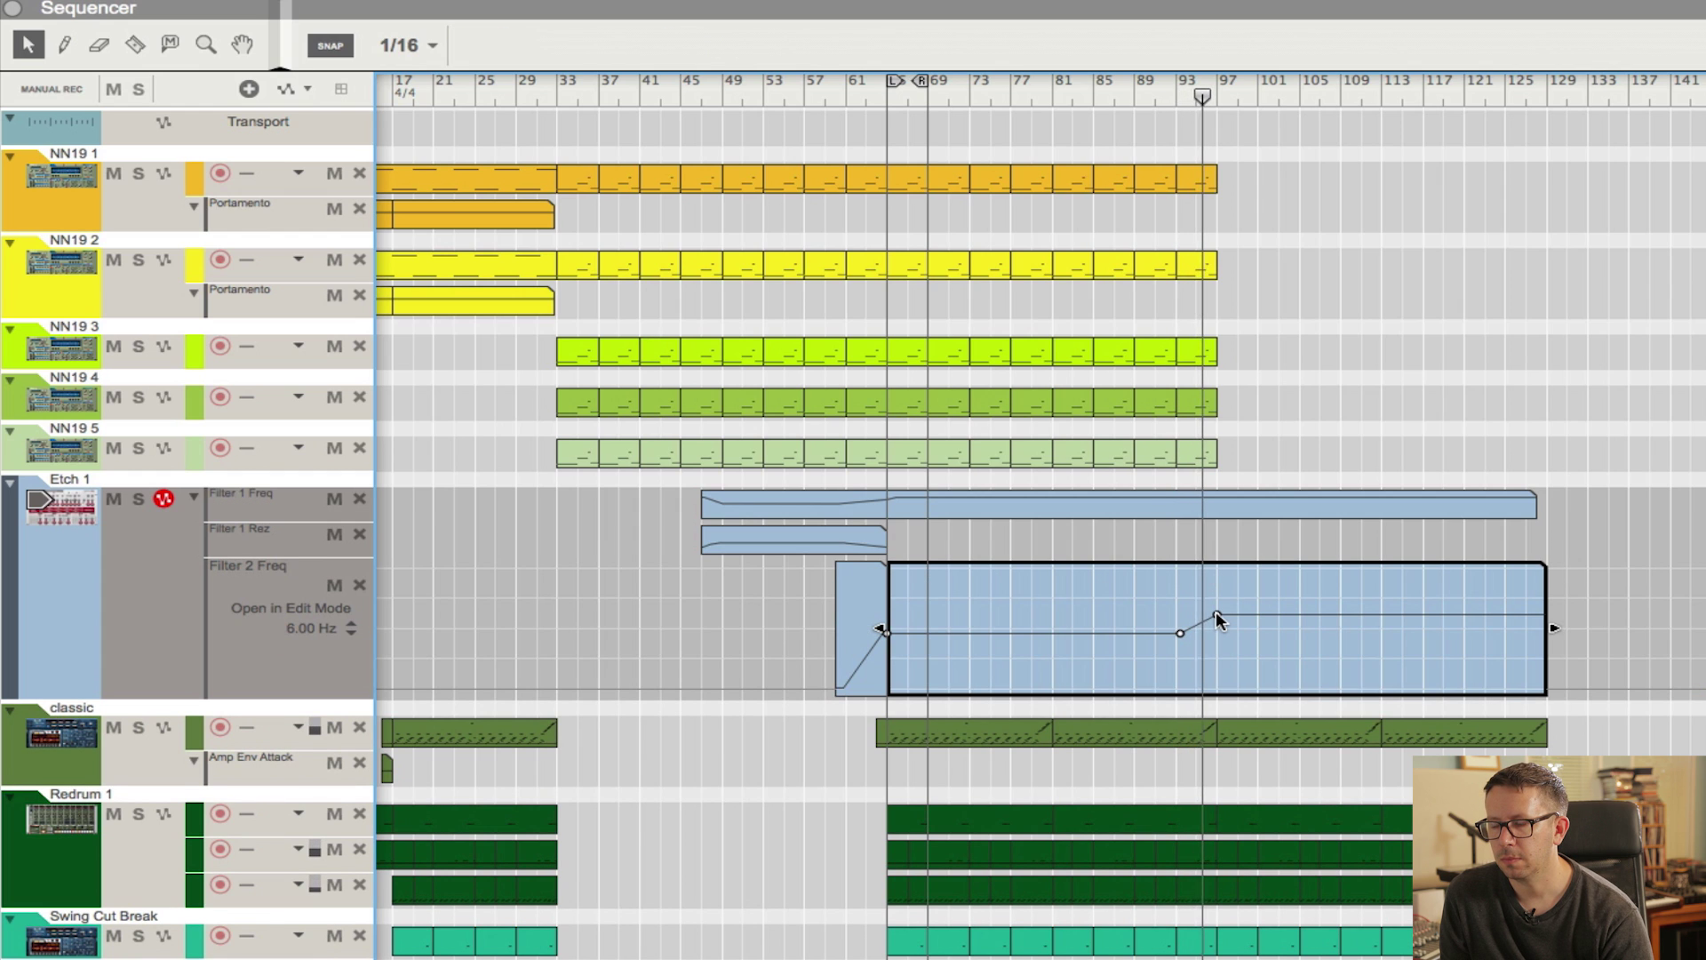
key("super+e")
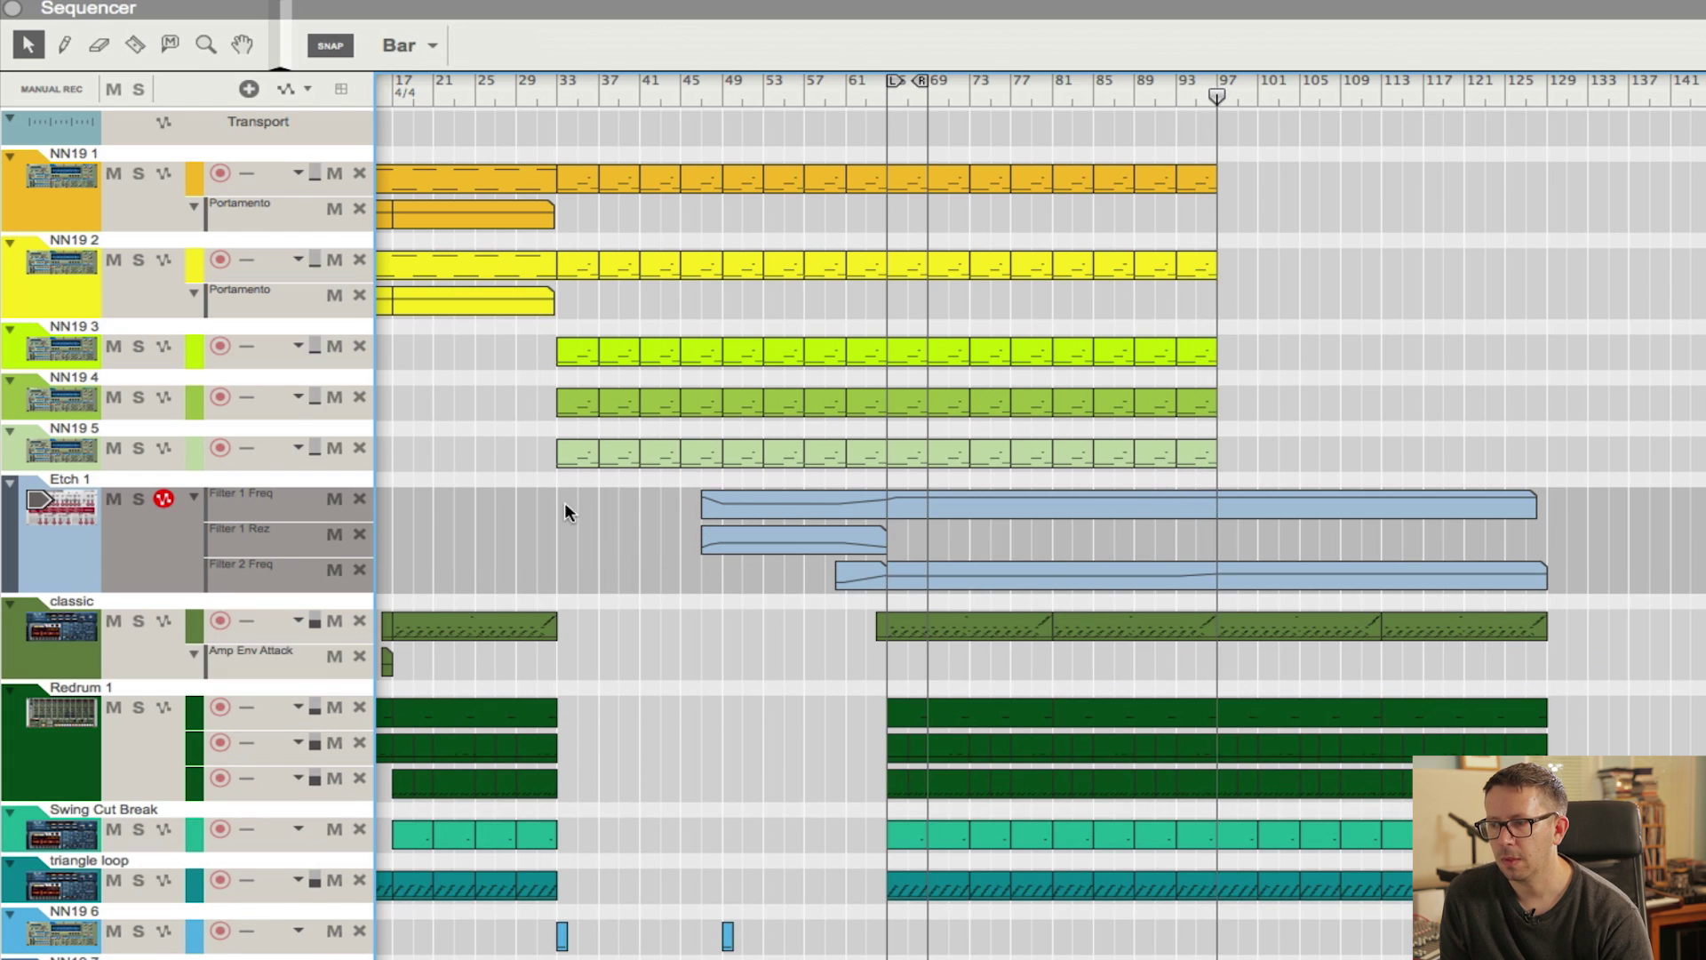
Switch to Cubase, close the Channel 3 compressor window and show the arrangement from about bar 49 to bar 129.
key("F3")
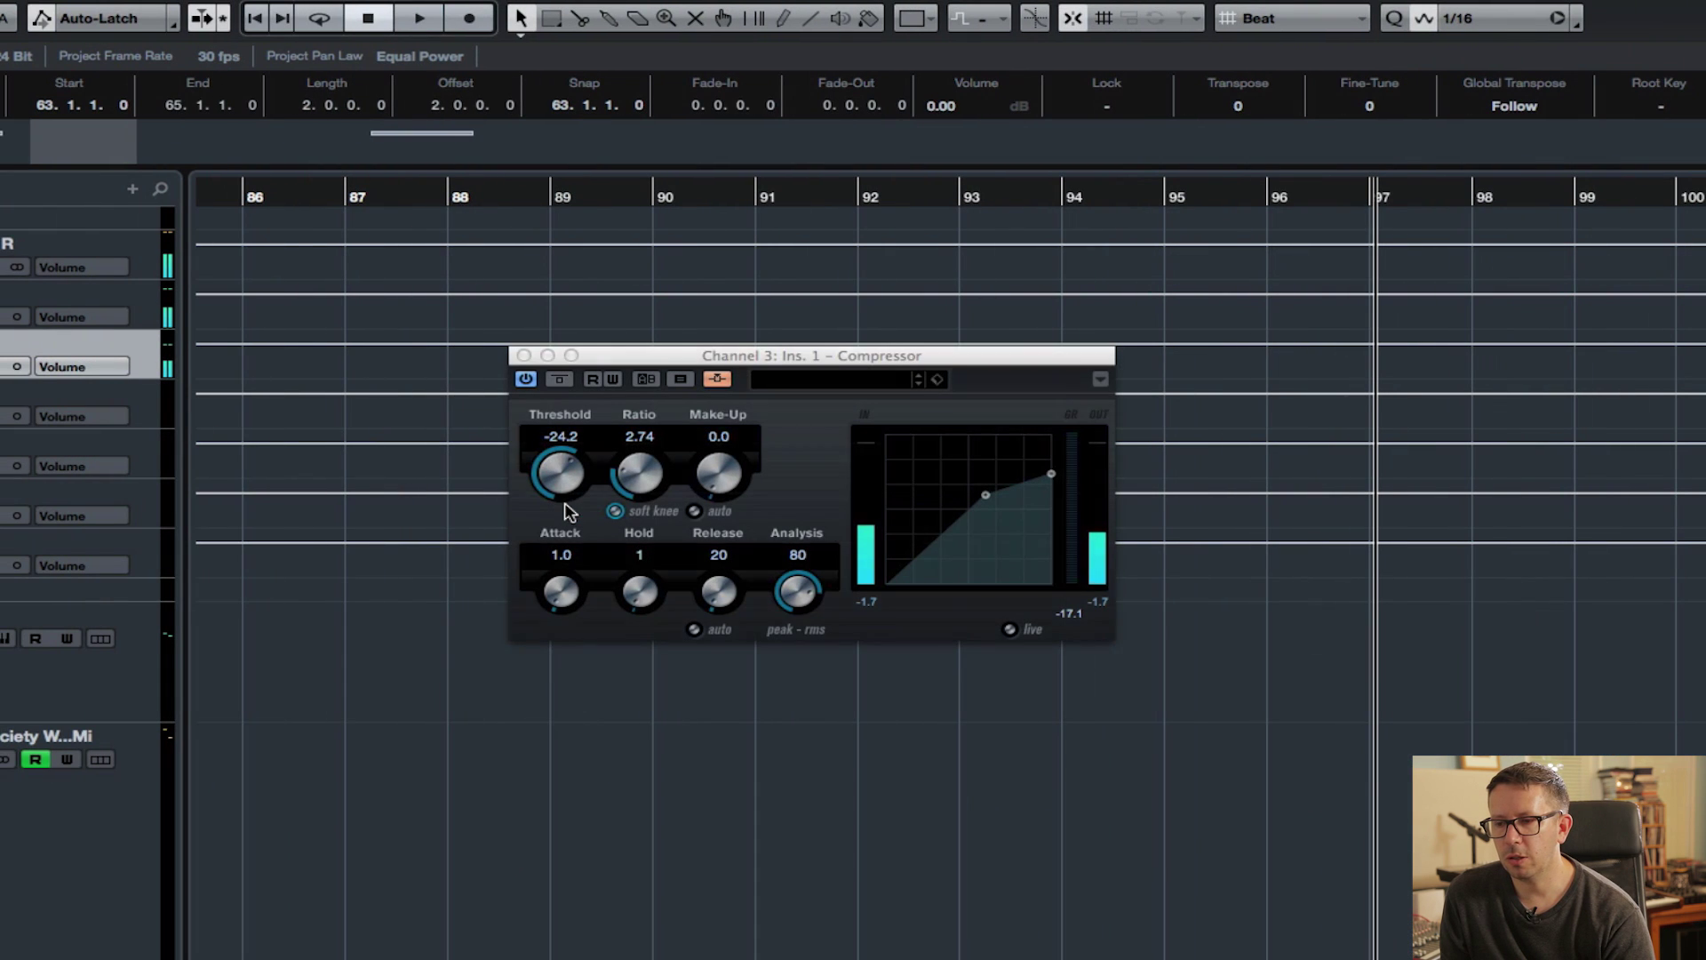
left_click(522, 355)
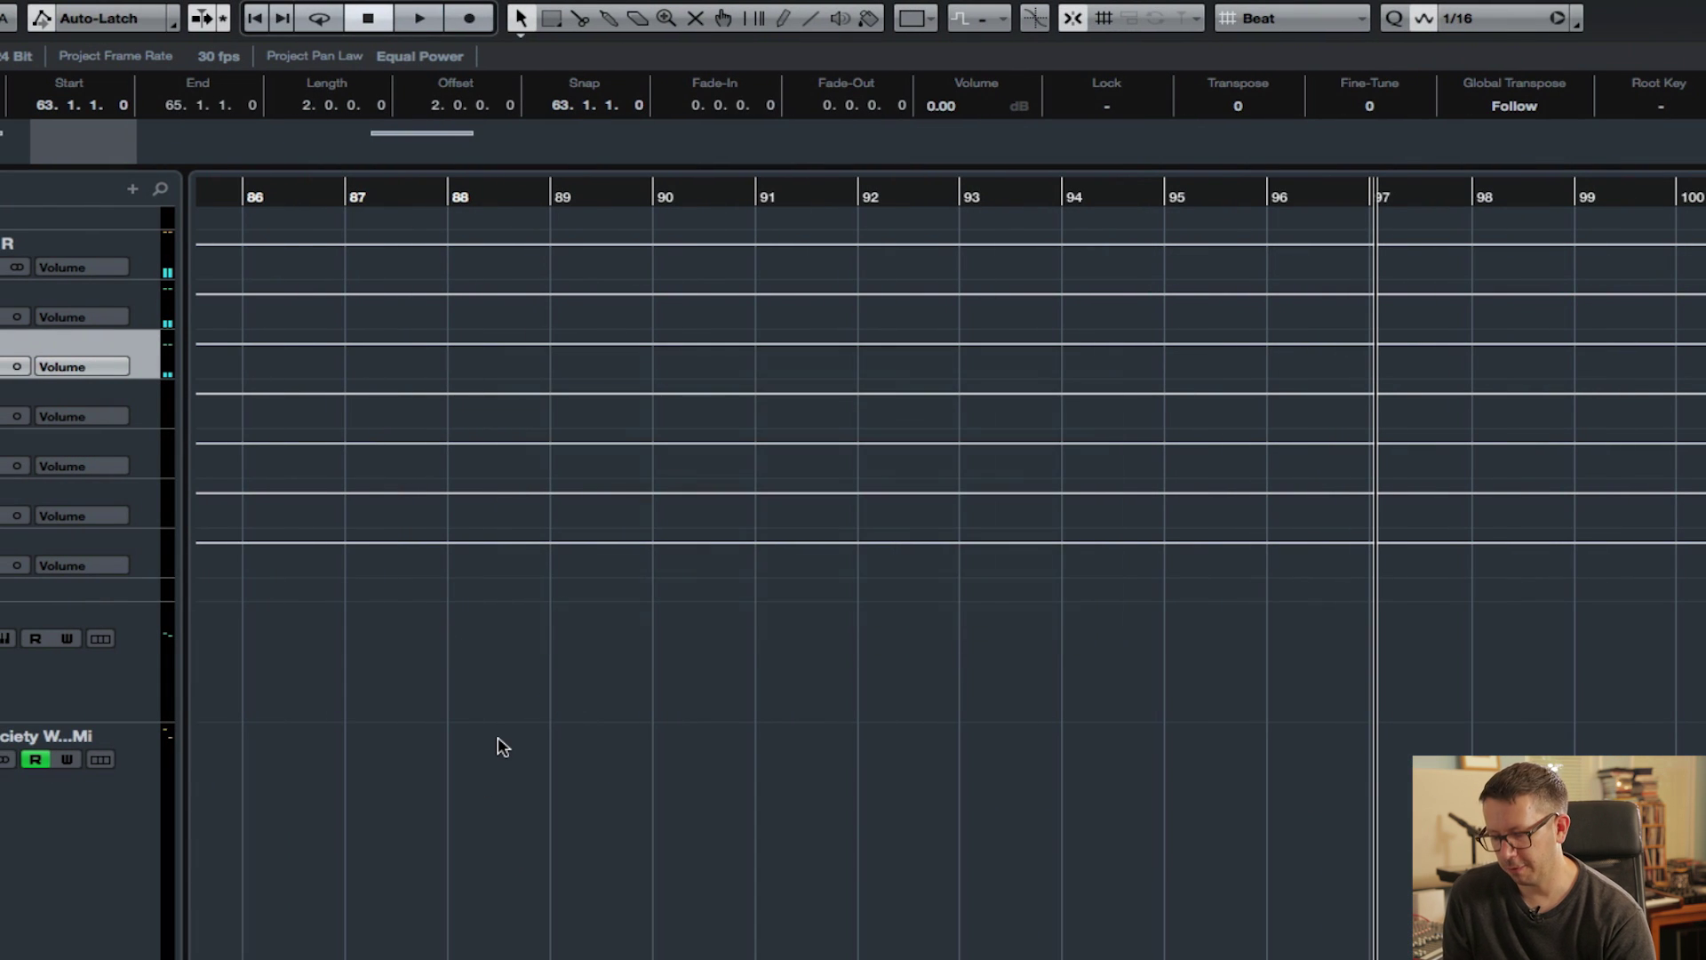
left_click(497, 746)
key("g")
key("g")
key("g")
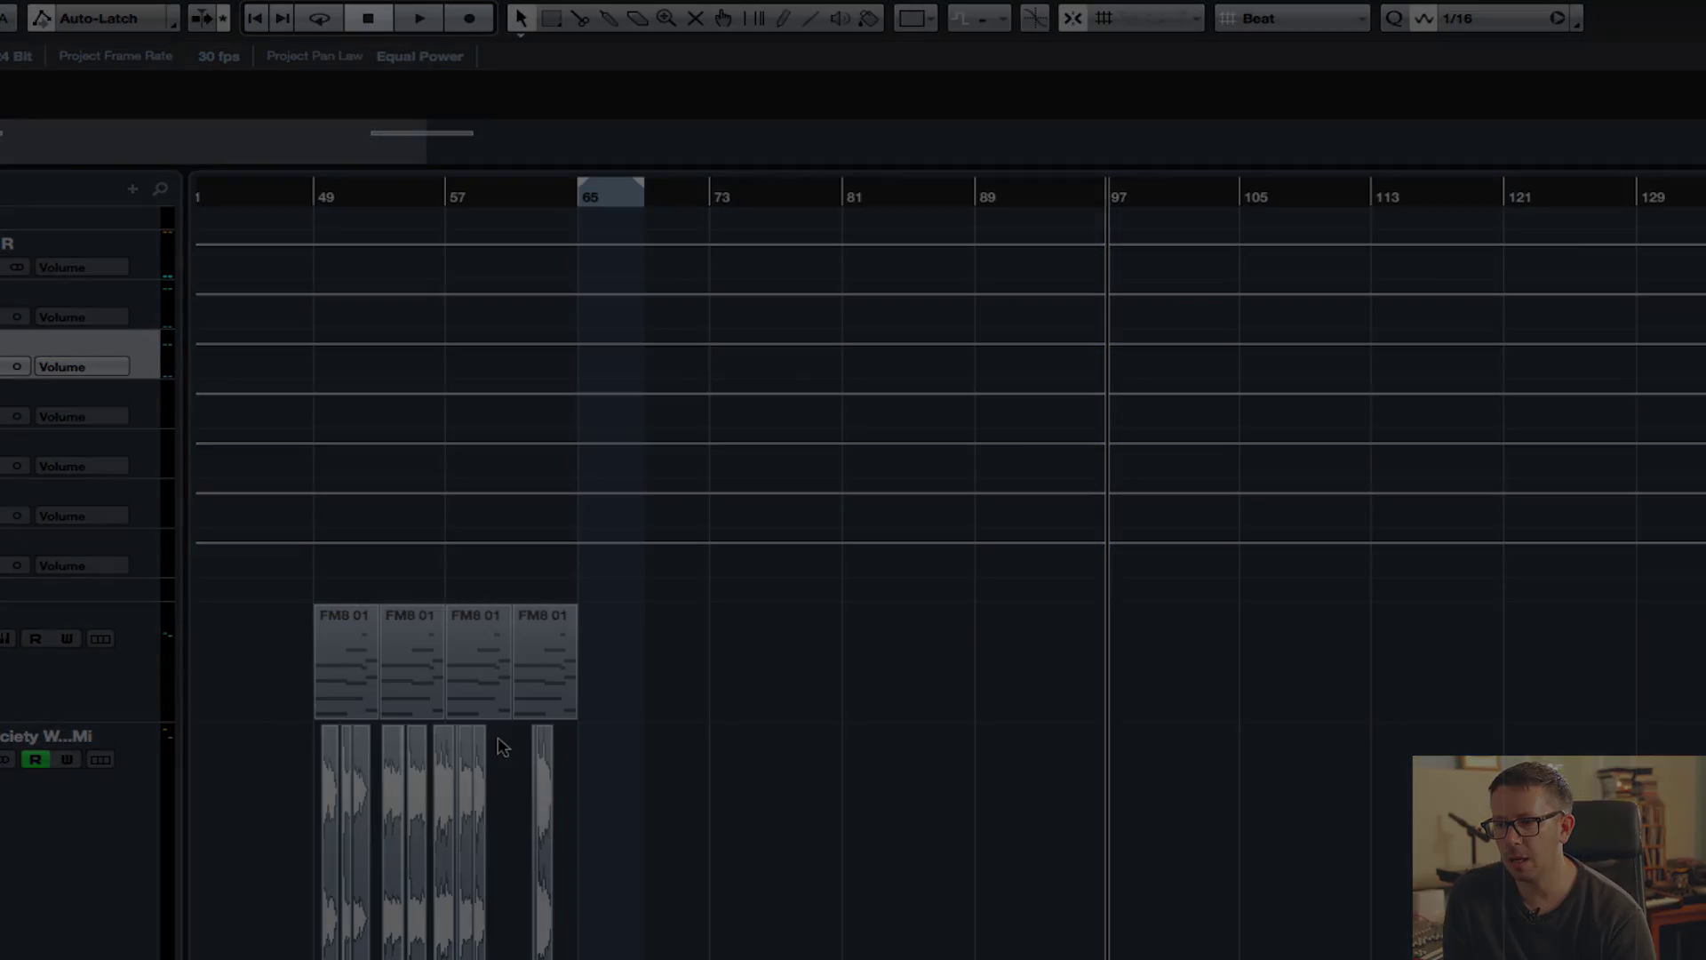